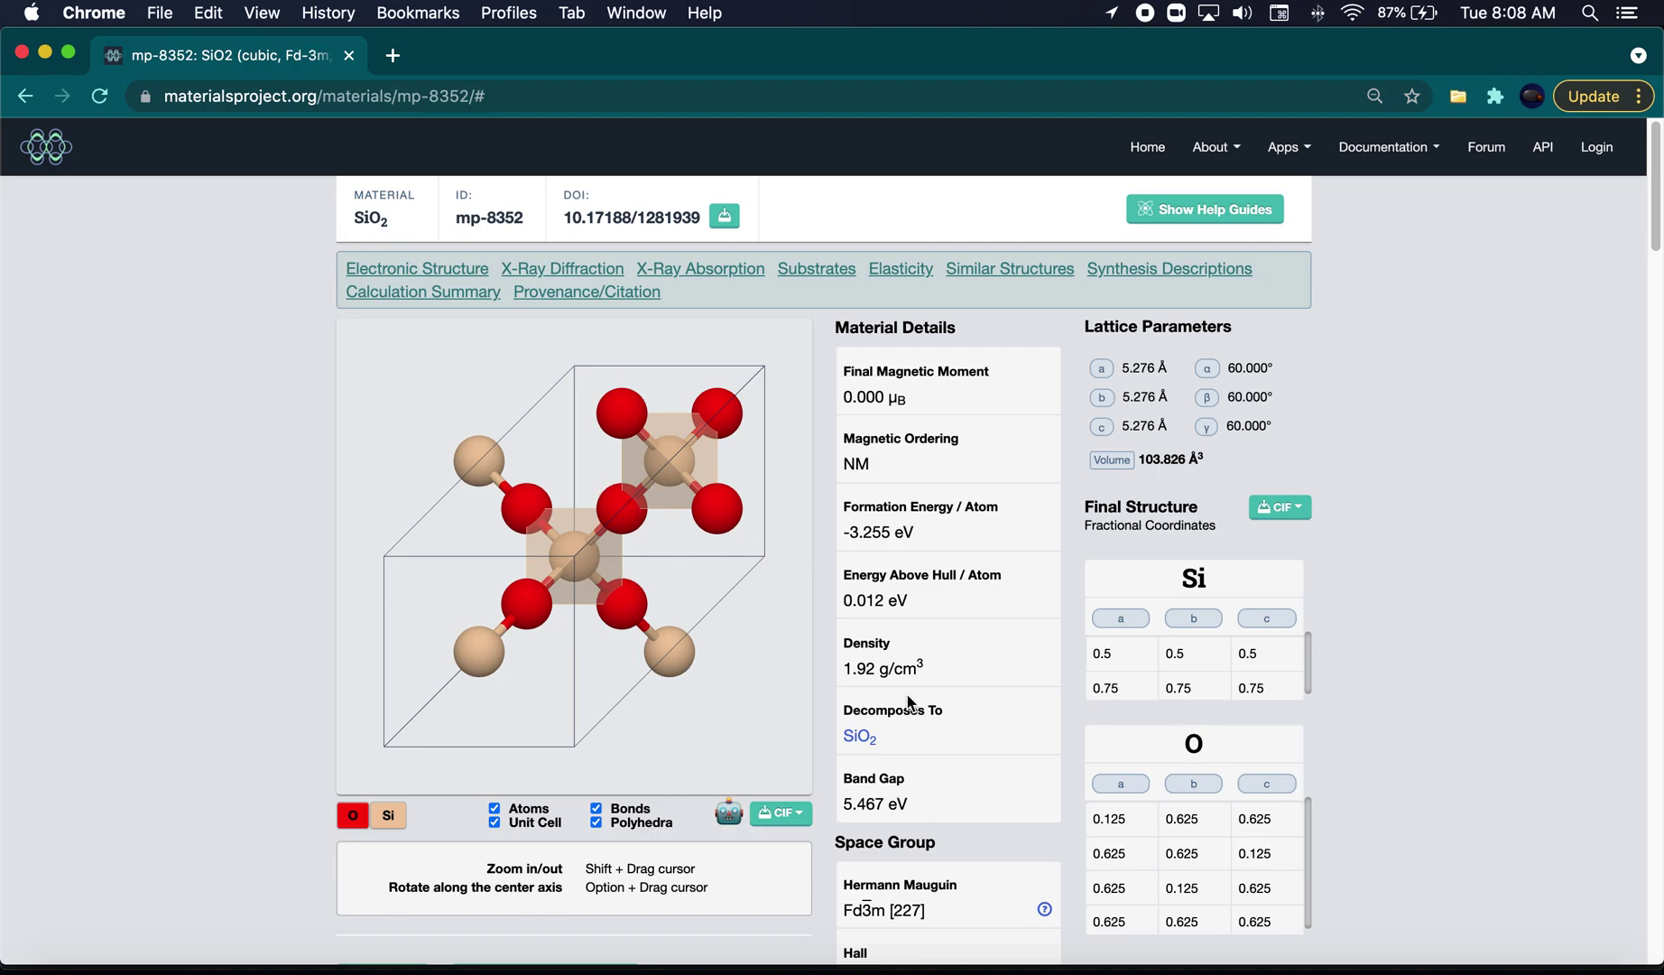
Rotate the mp-8352 SiO2 model and download its Conventional Standard CIF
scroll(910, 702, down, 1)
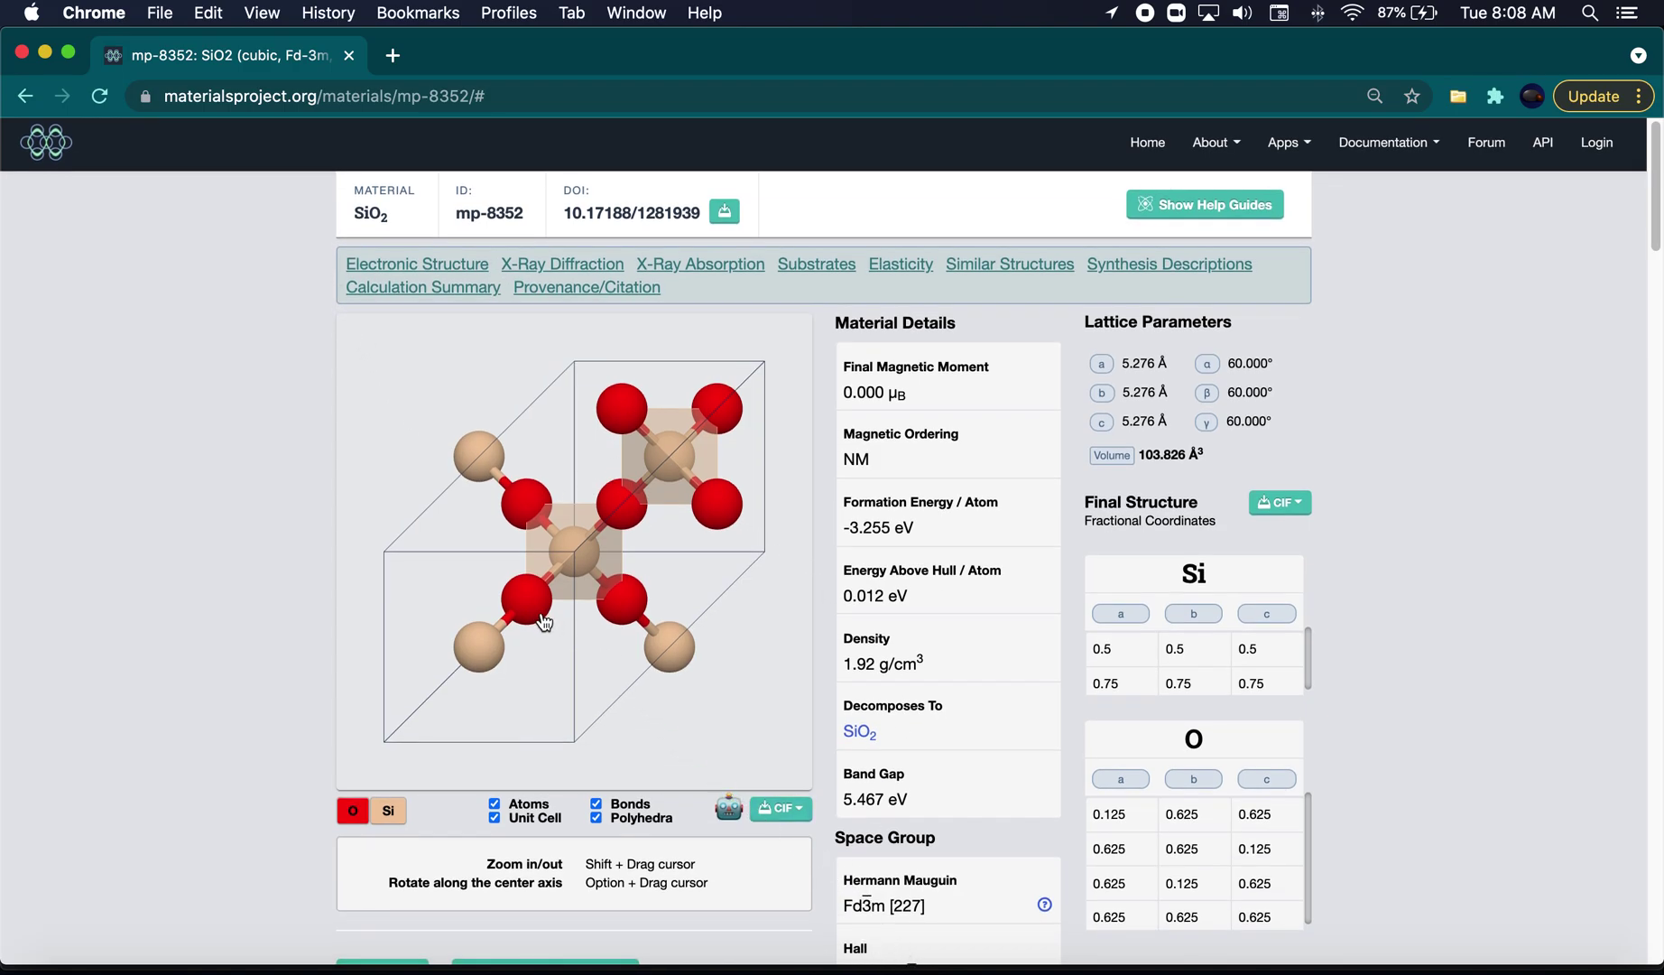
drag(542, 622, 618, 630)
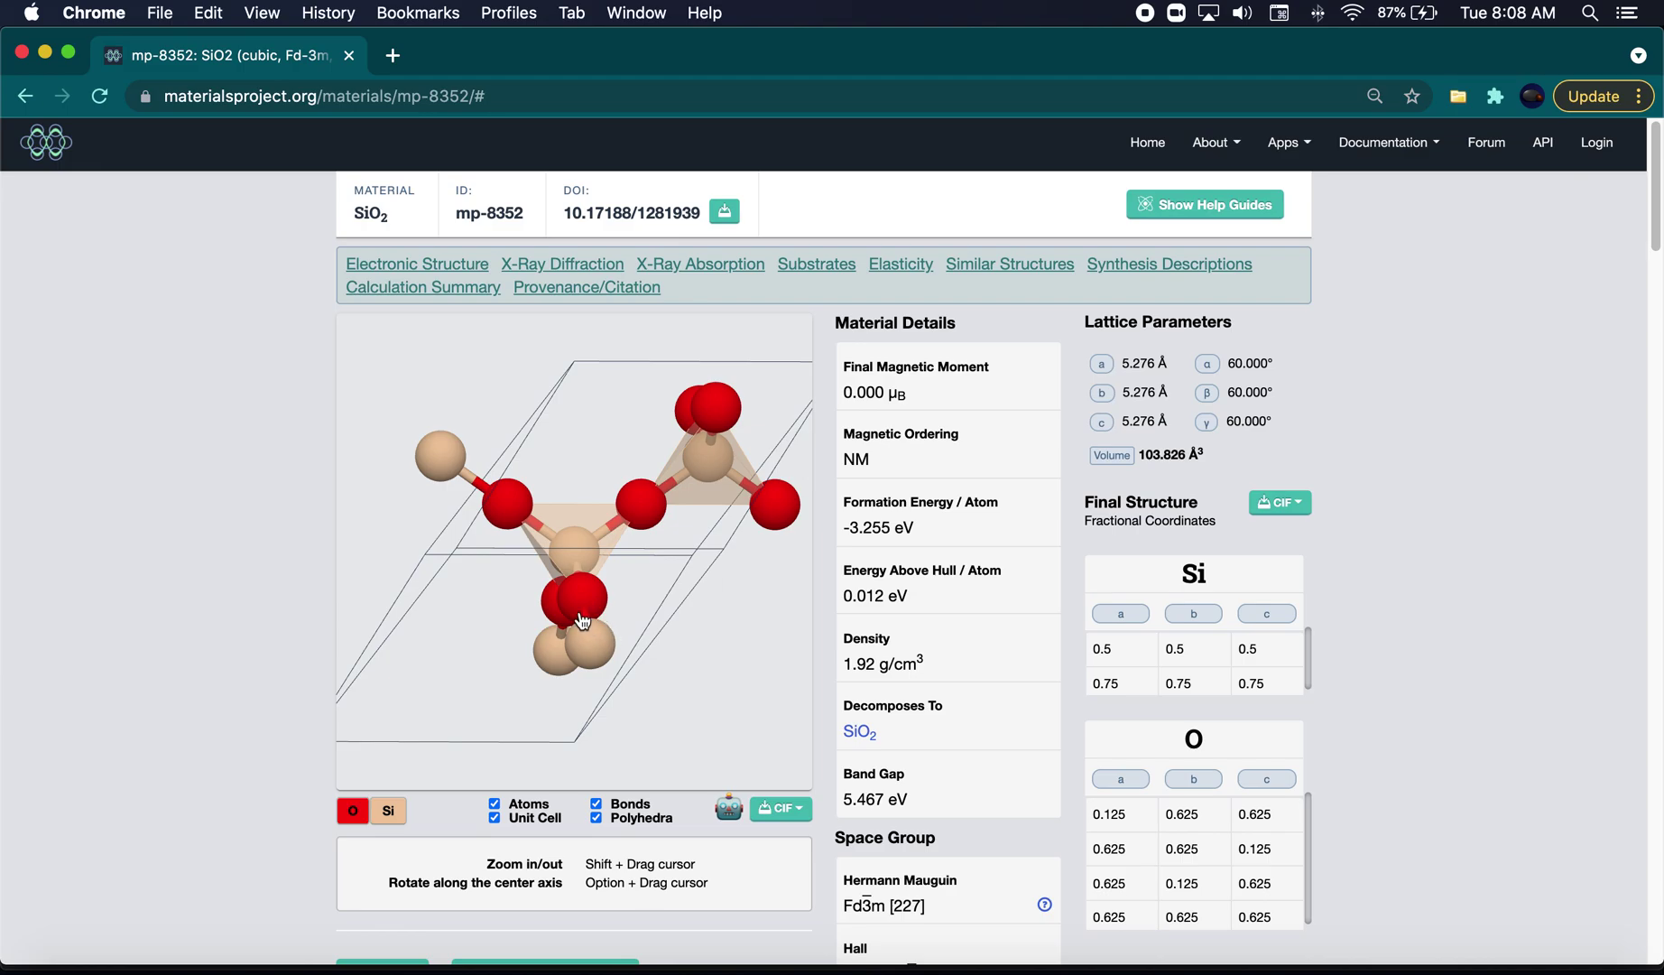
drag(424, 570, 537, 552)
scroll(803, 817, down, 3)
click(782, 673)
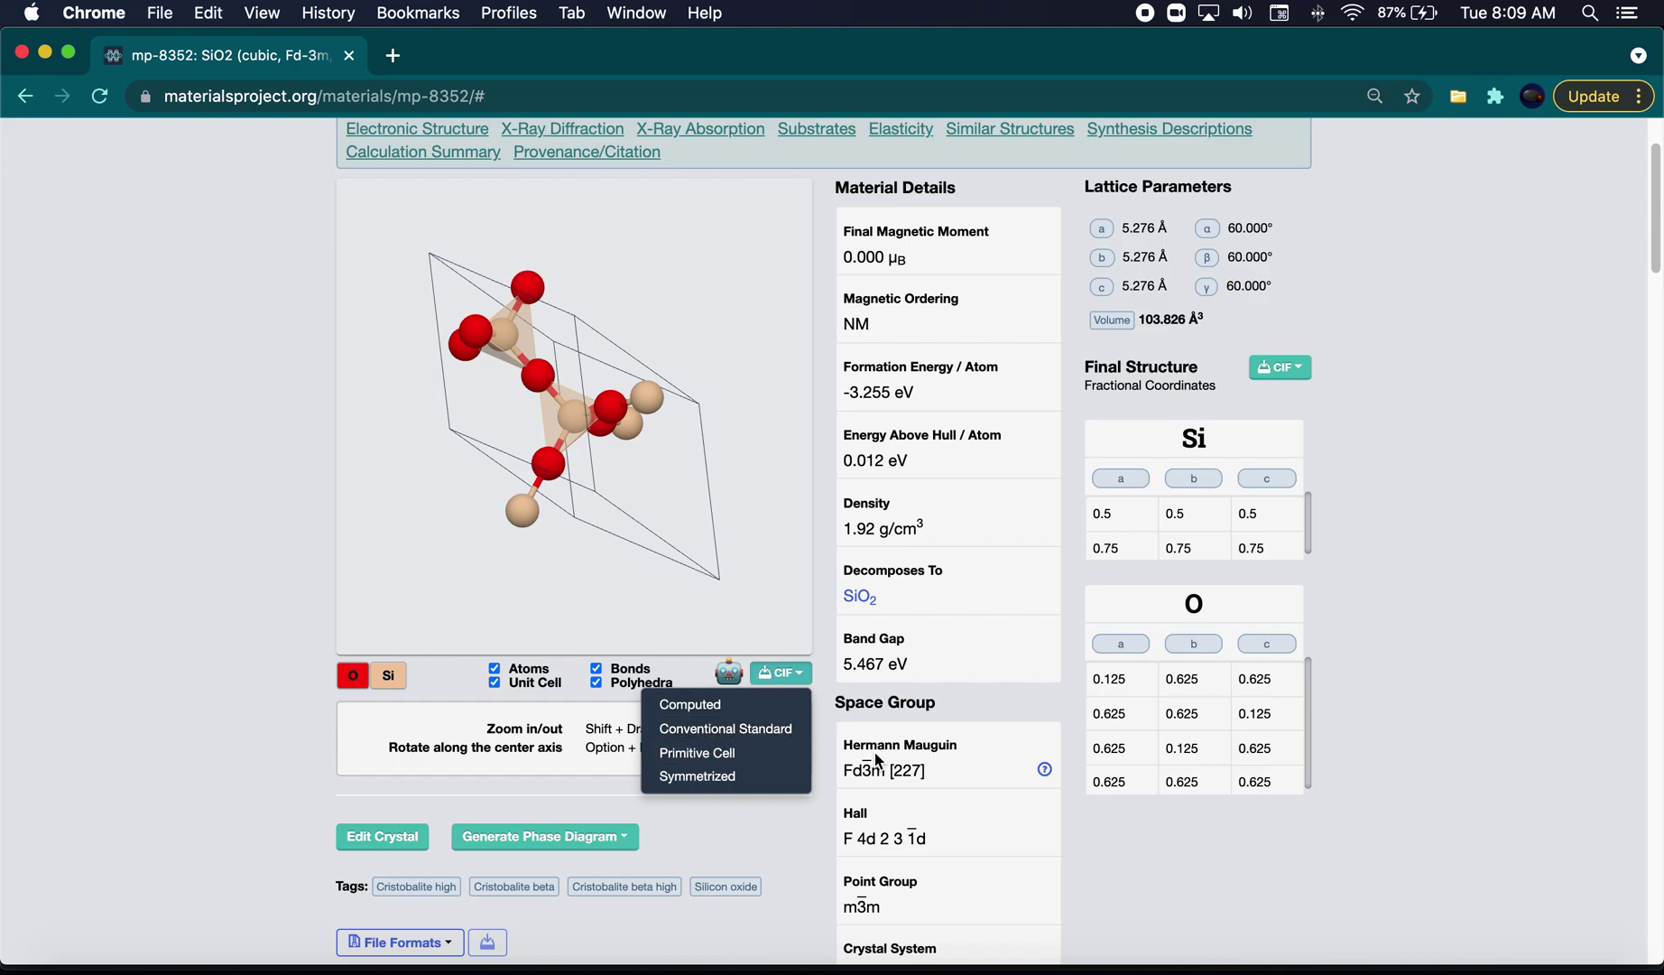
scroll(849, 762, up, 3)
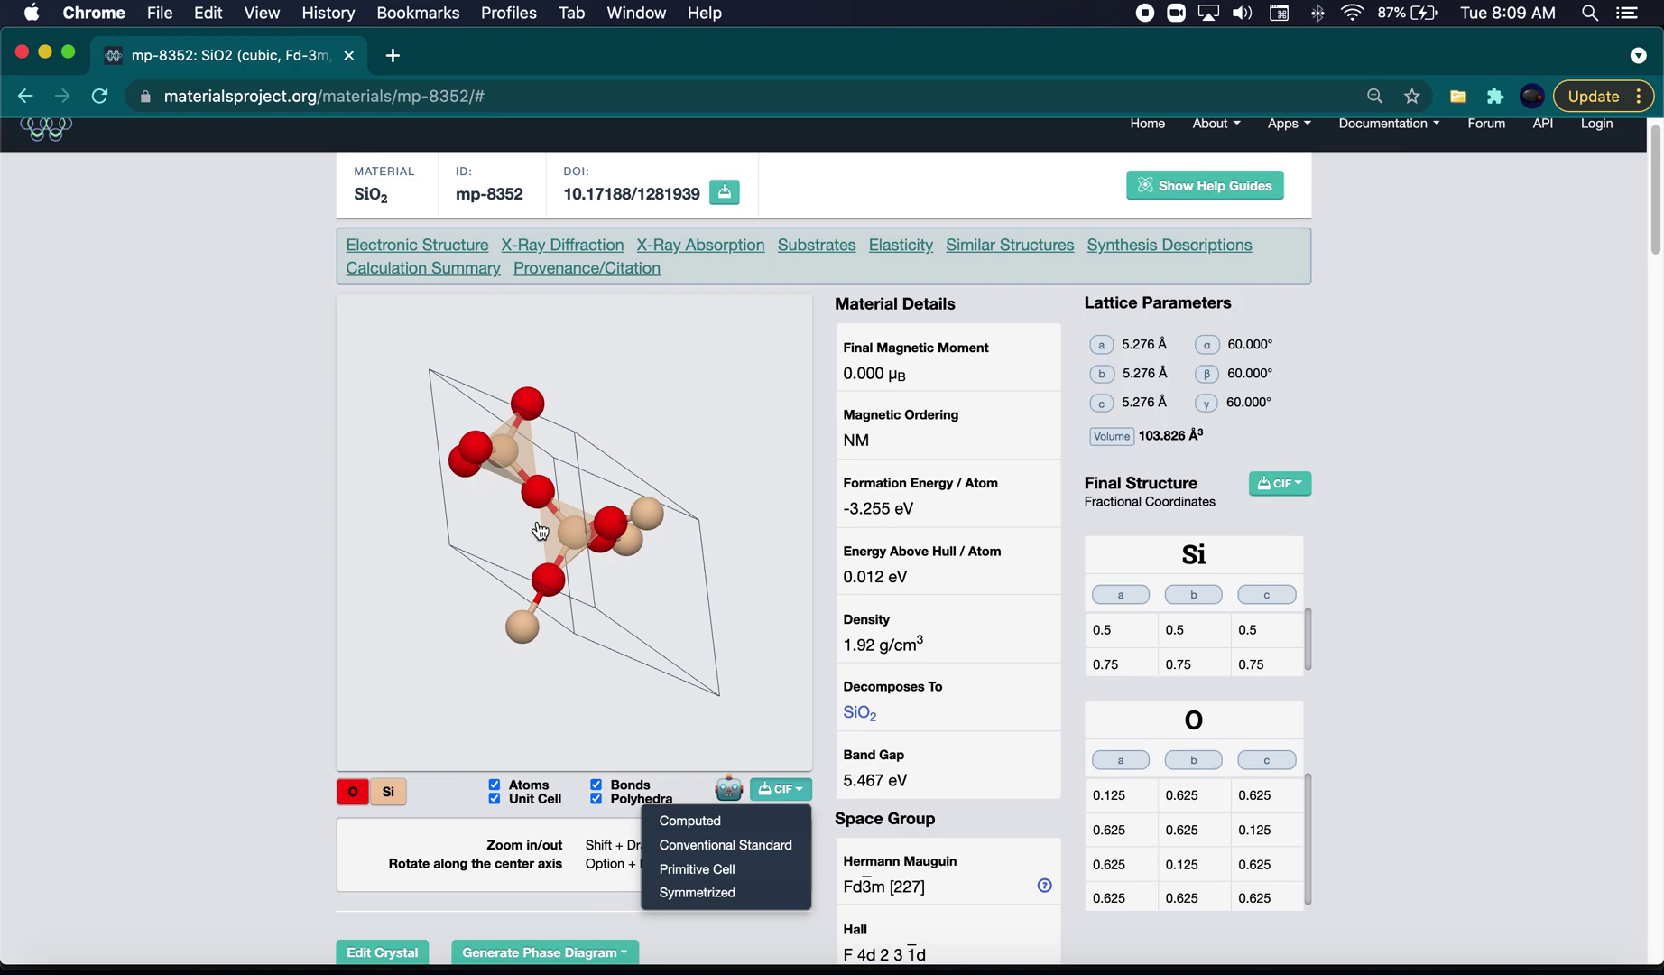
scroll(997, 803, down, 1)
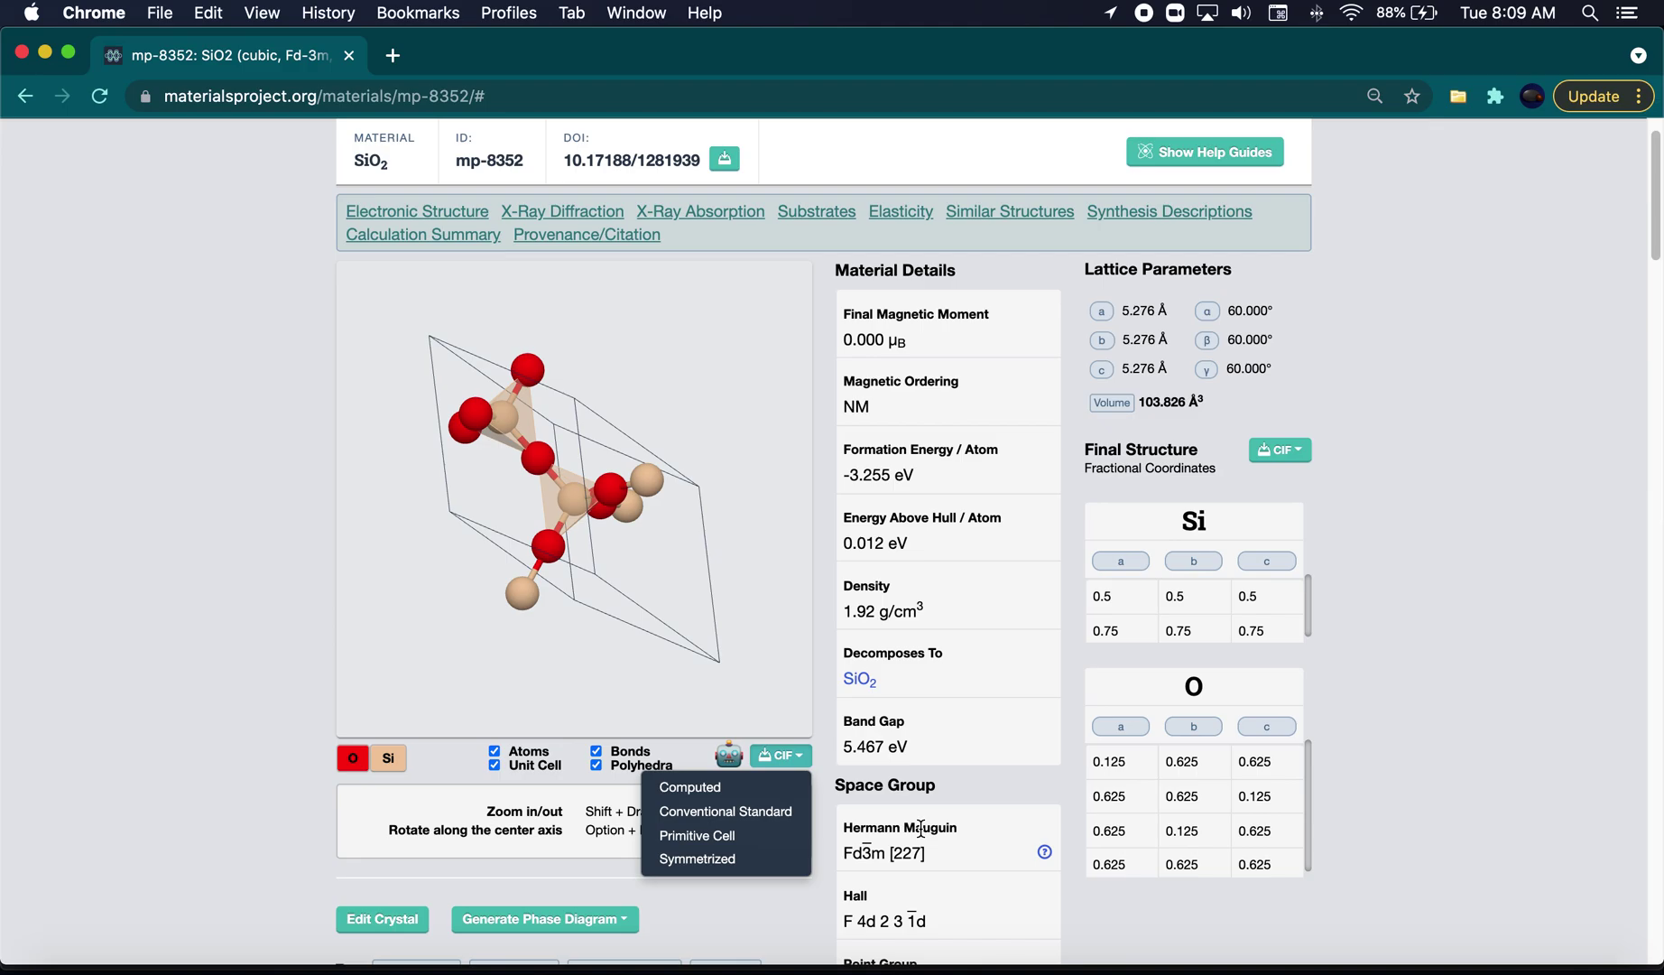
mouse_move(732, 584)
mouse_down()
mouse_move(658, 553)
mouse_move(690, 584)
mouse_move(753, 548)
mouse_move(750, 570)
mouse_up()
click(781, 754)
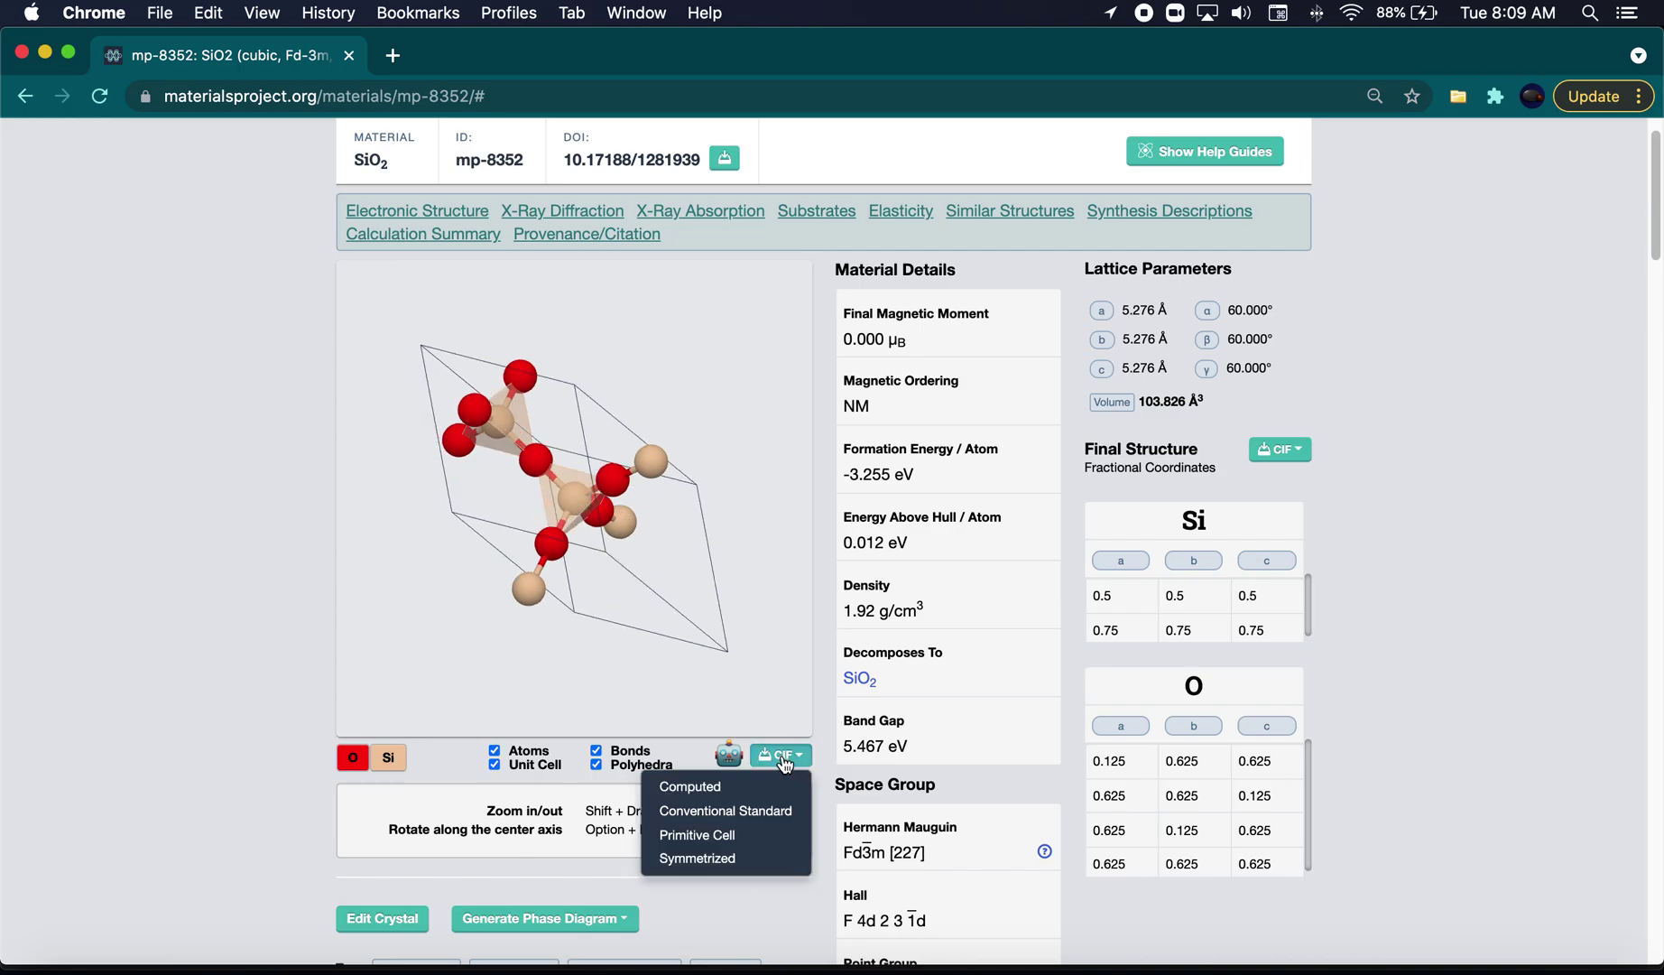
click(750, 811)
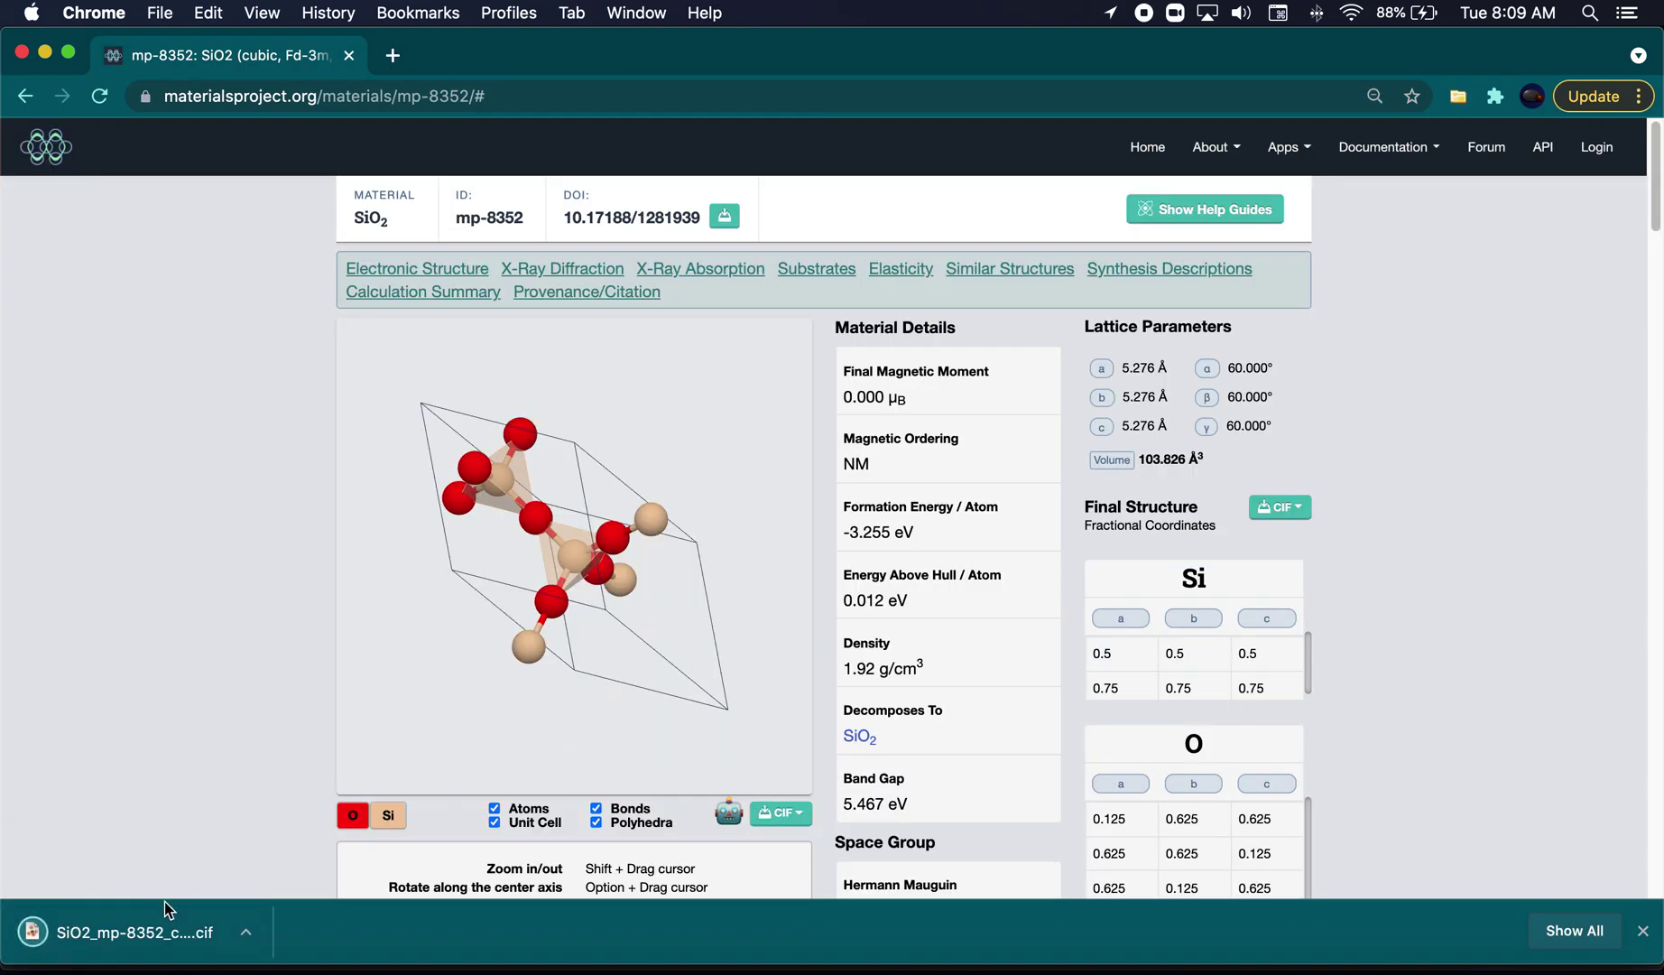
Open SiO2_mp-8352_conventional_standard.cif in VESTA and rotate the 74-atom unit cell
click(84, 933)
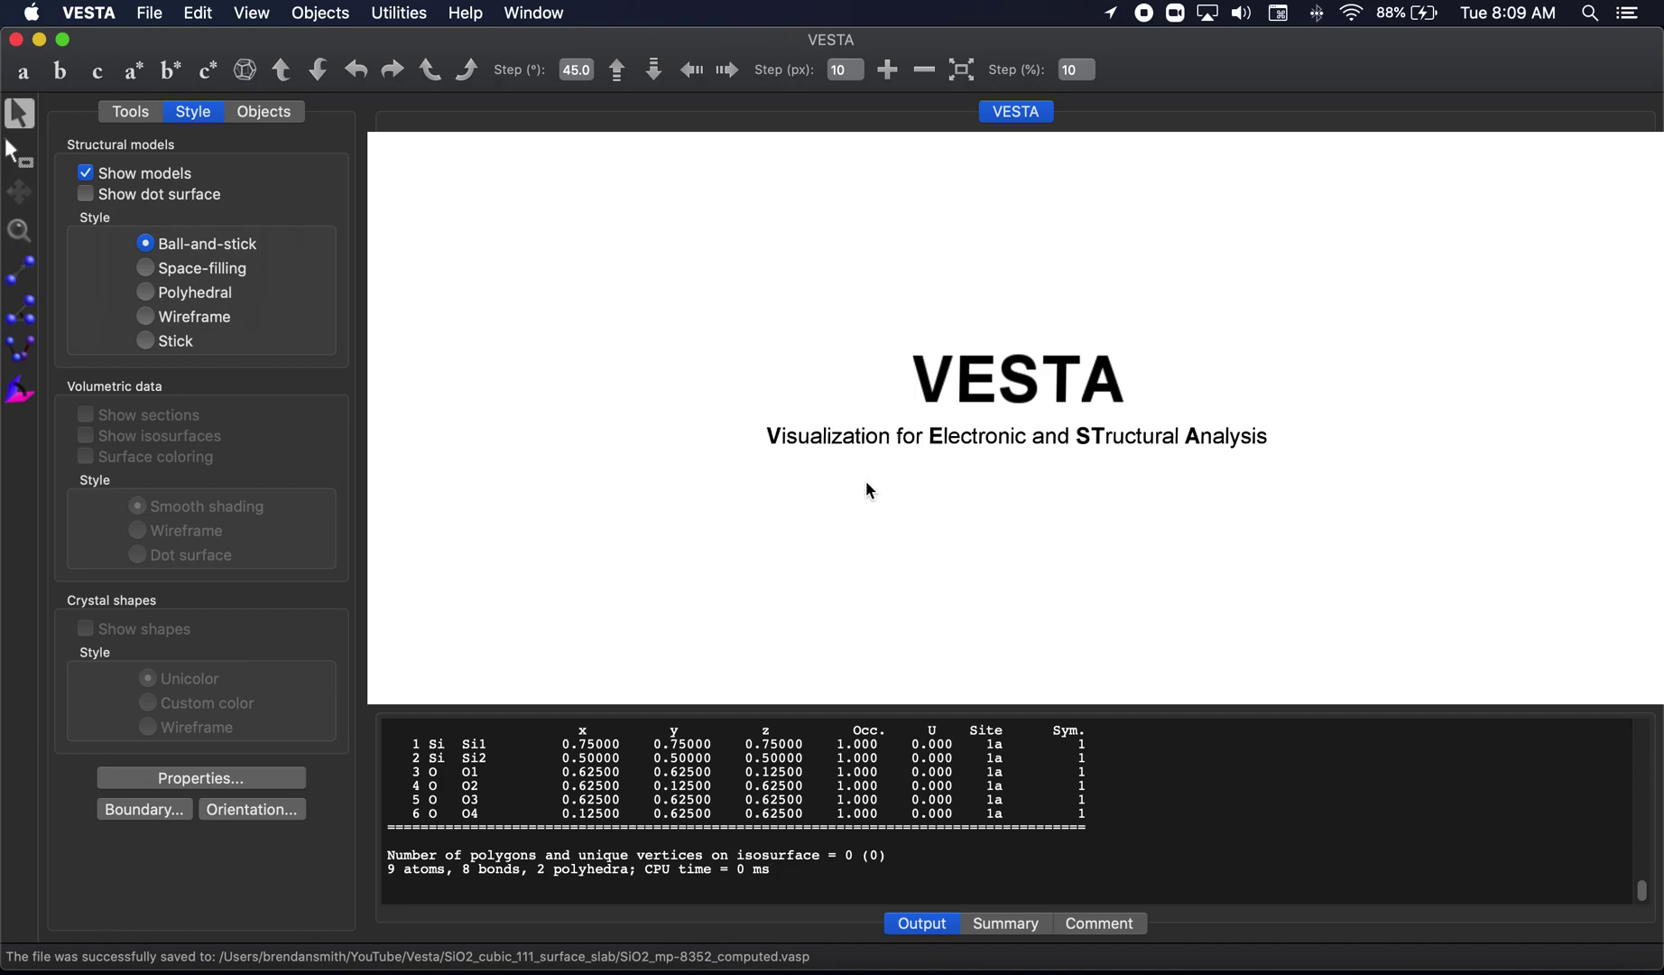
drag(1171, 446, 1224, 479)
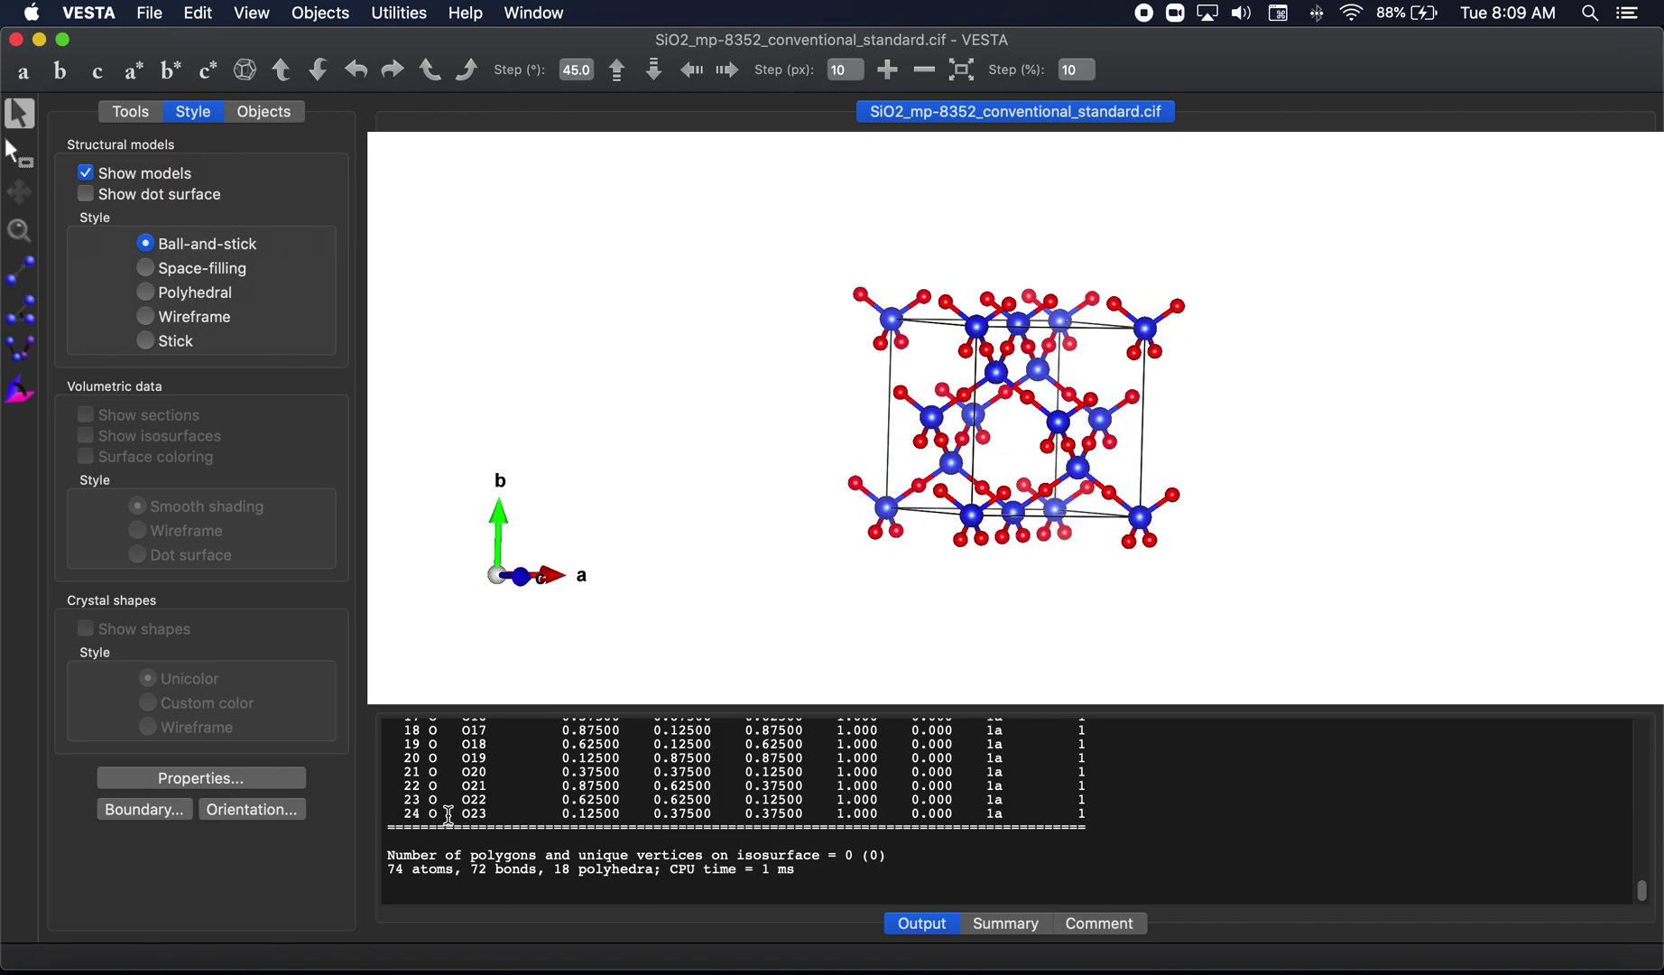
scroll(575, 782, up, 1)
scroll(576, 782, up, 2)
scroll(576, 782, down, 2)
drag(1057, 423, 1028, 400)
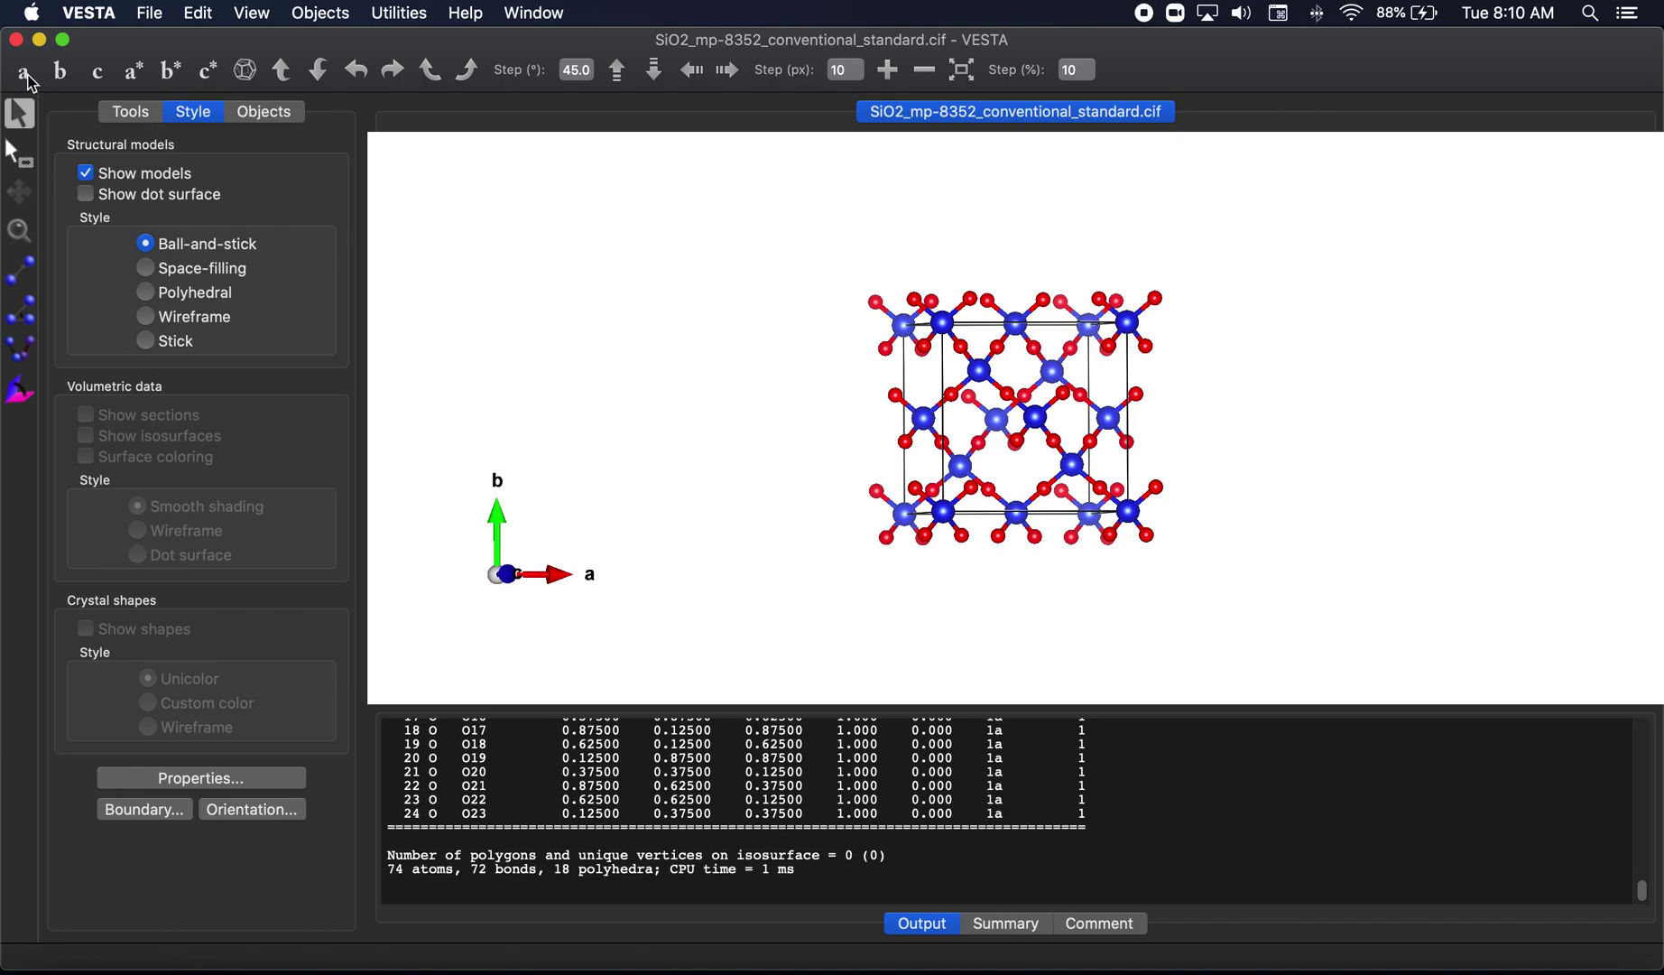
Delete the Si–O bond rule in Edit > Bonds and apply it, leaving 0 bonds
click(198, 13)
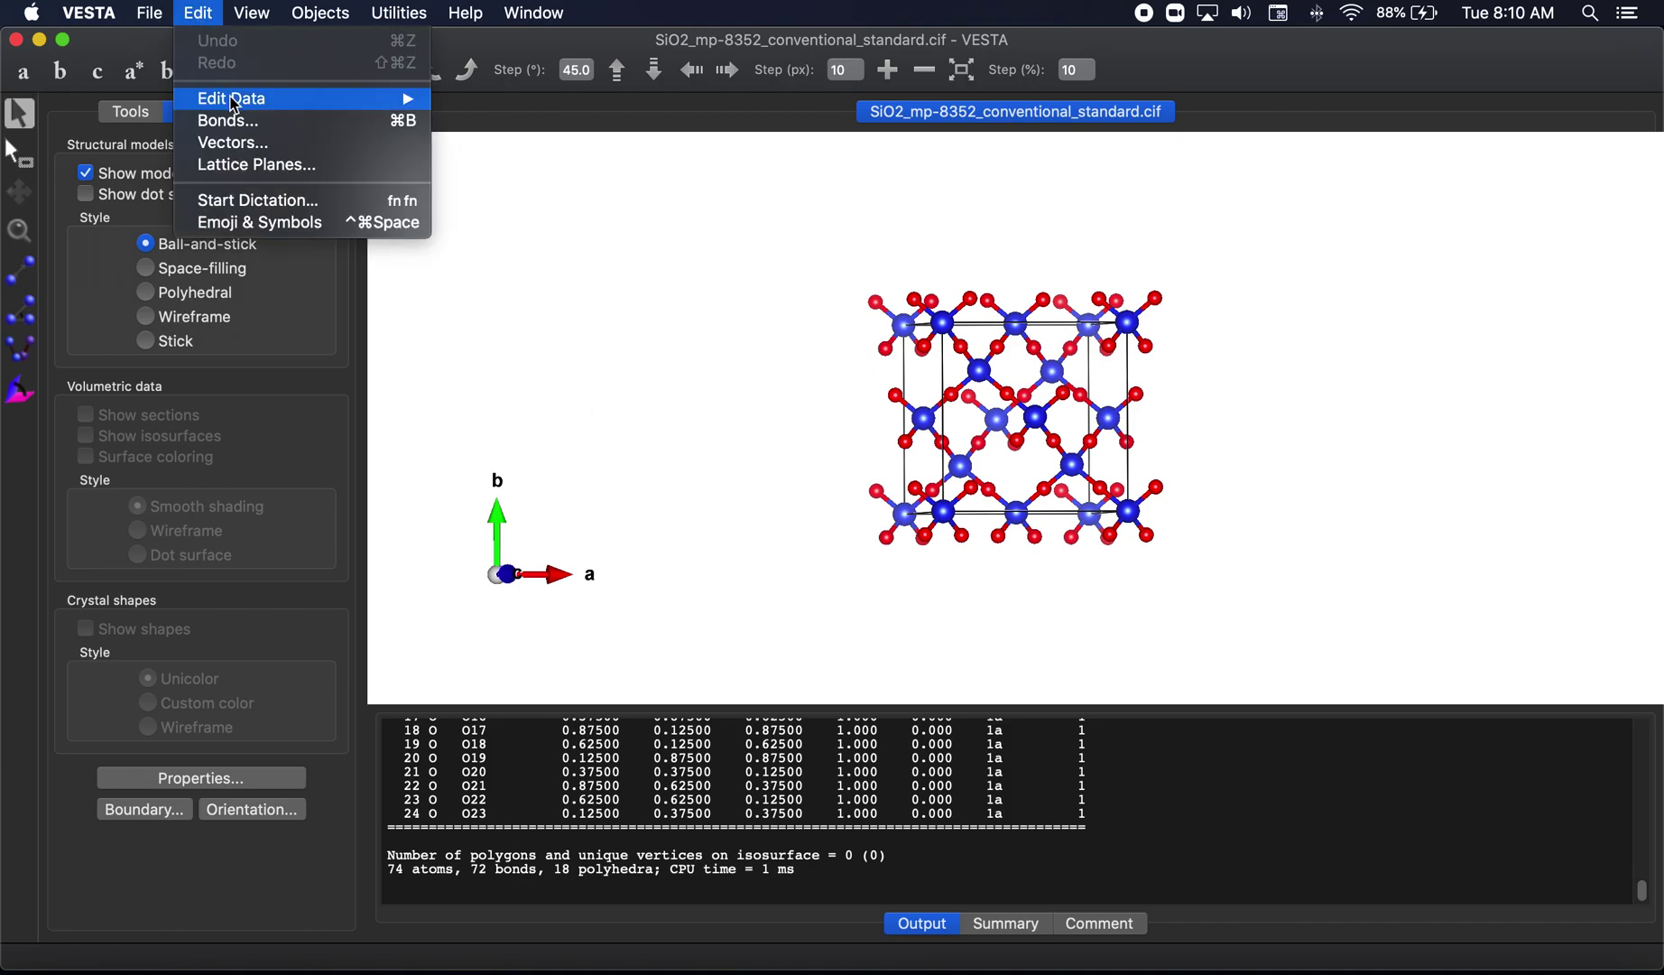
click(237, 123)
click(142, 371)
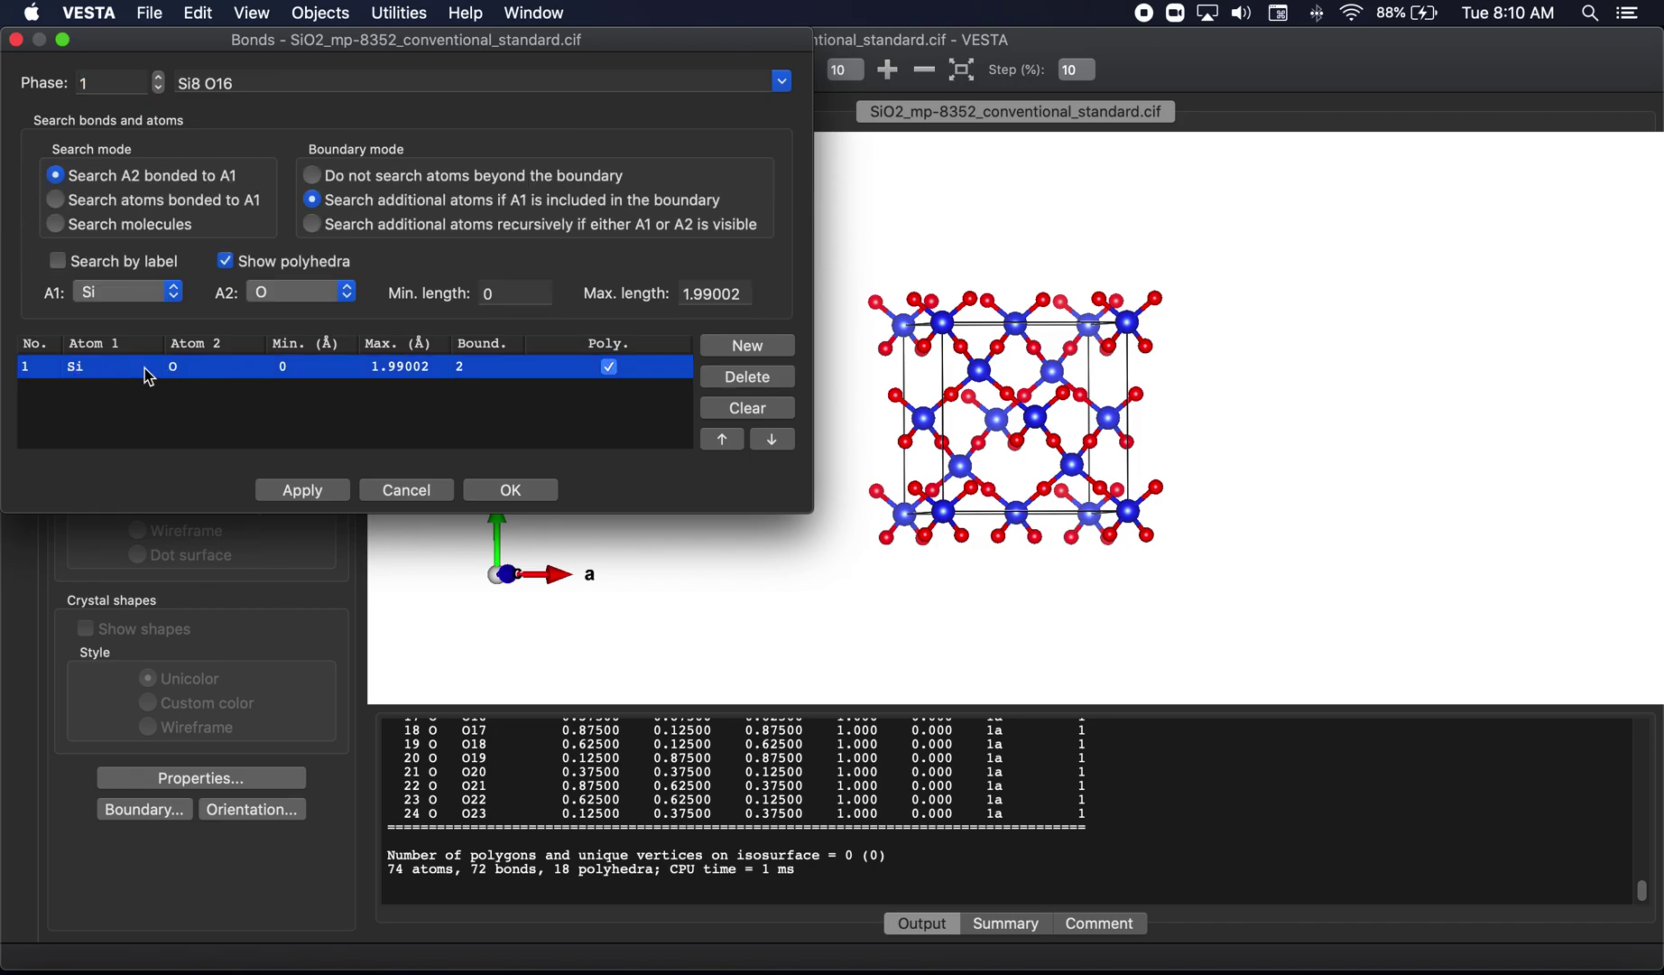
click(754, 379)
click(340, 498)
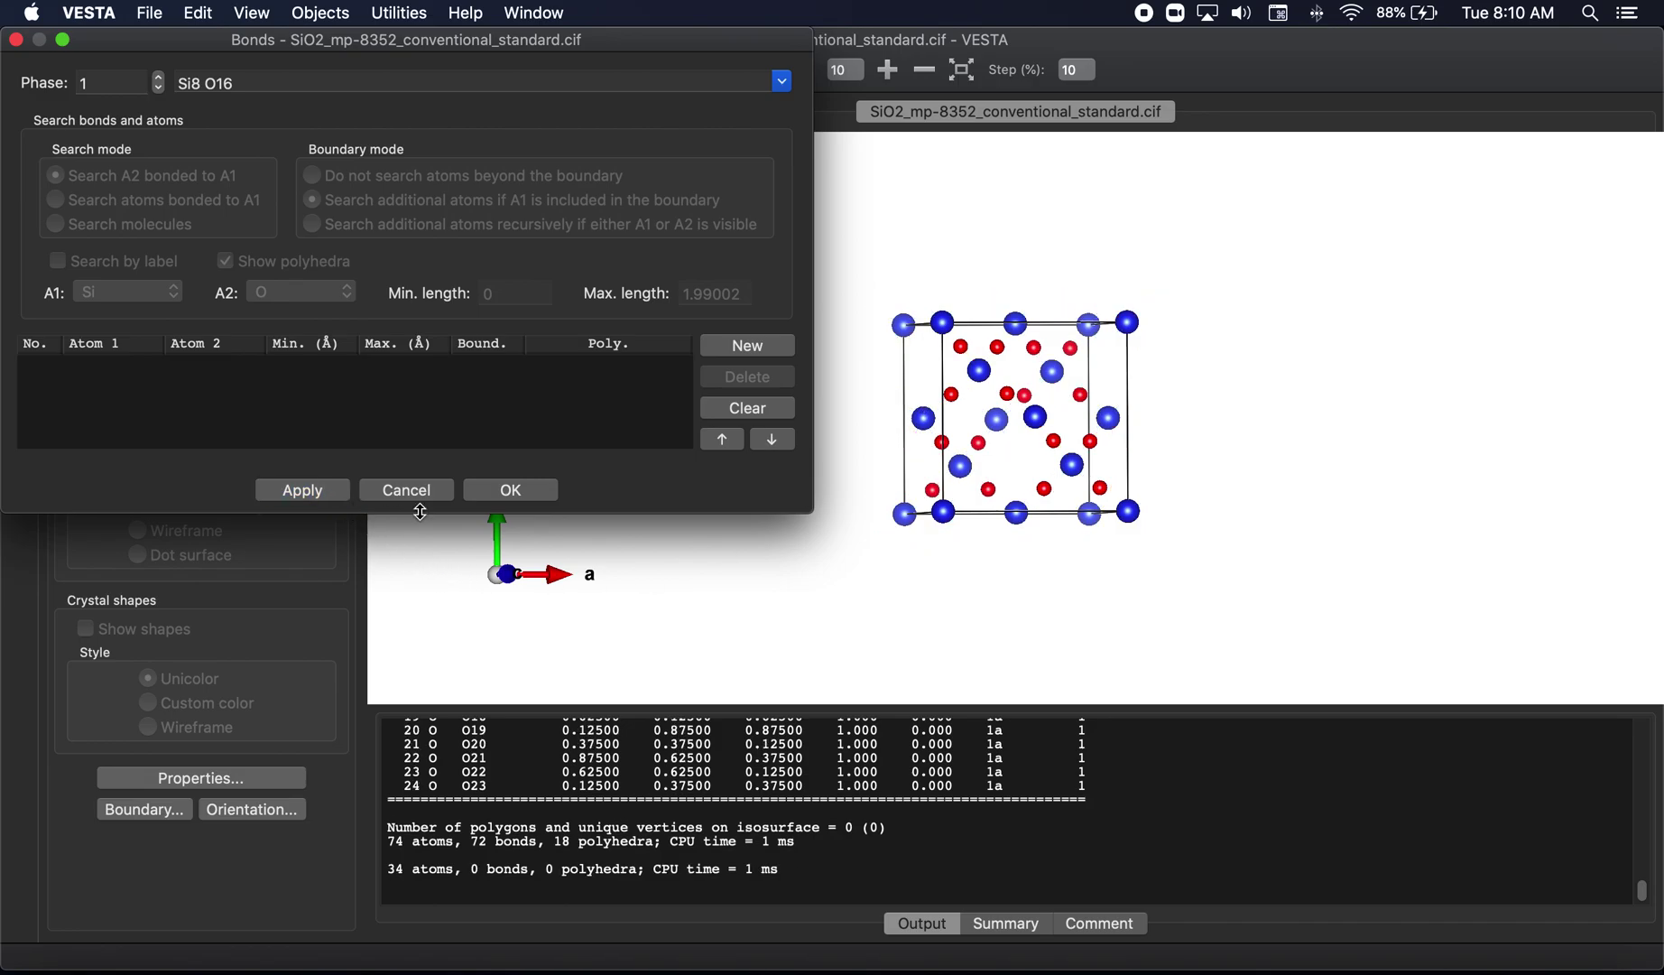
click(508, 492)
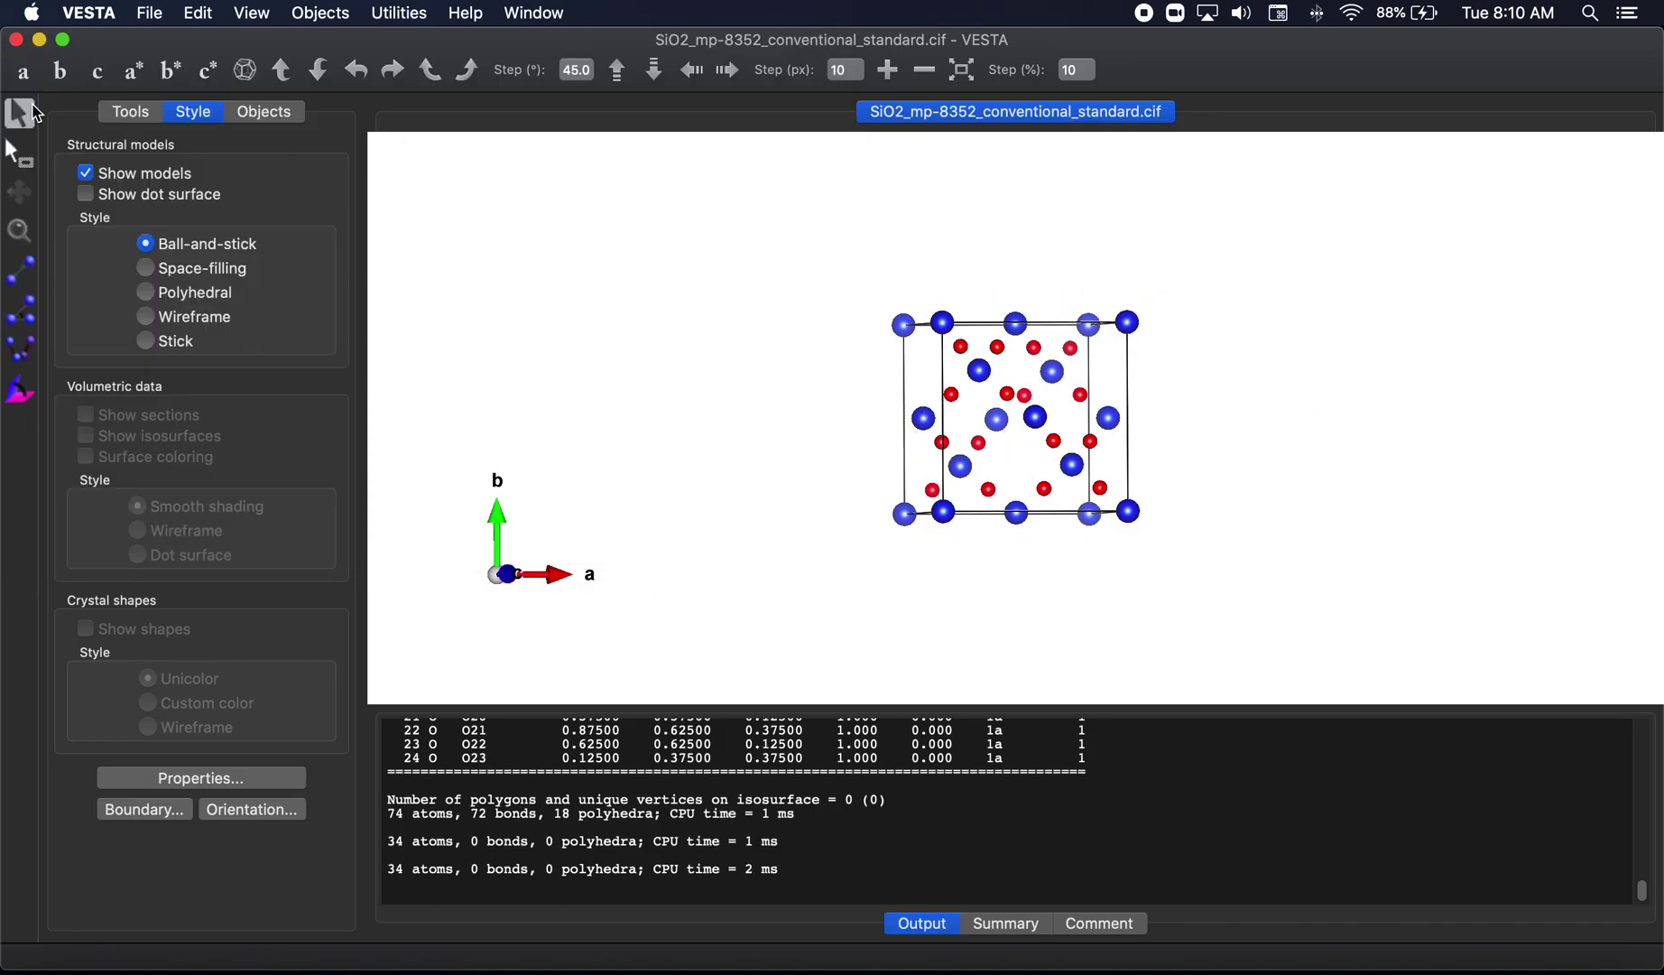
mouse_move(738, 271)
mouse_down()
mouse_move(740, 292)
mouse_move(740, 274)
mouse_move(761, 274)
mouse_move(719, 273)
mouse_up()
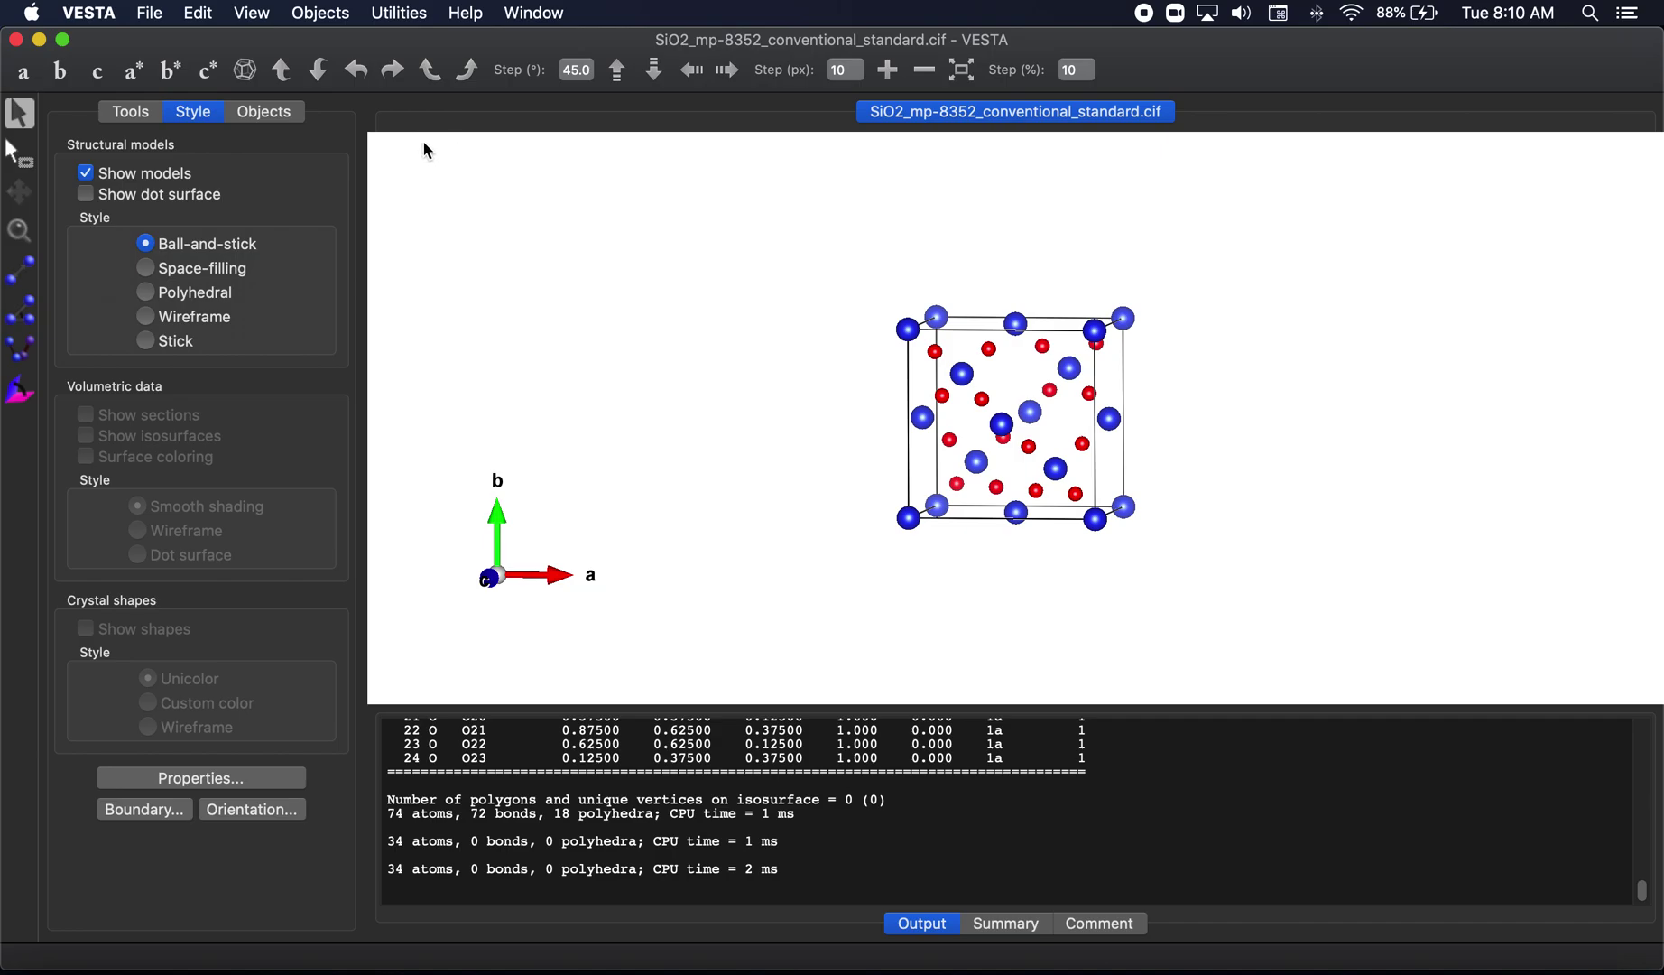
Add a new lattice plane with Miller indices (1 1 1)
click(197, 16)
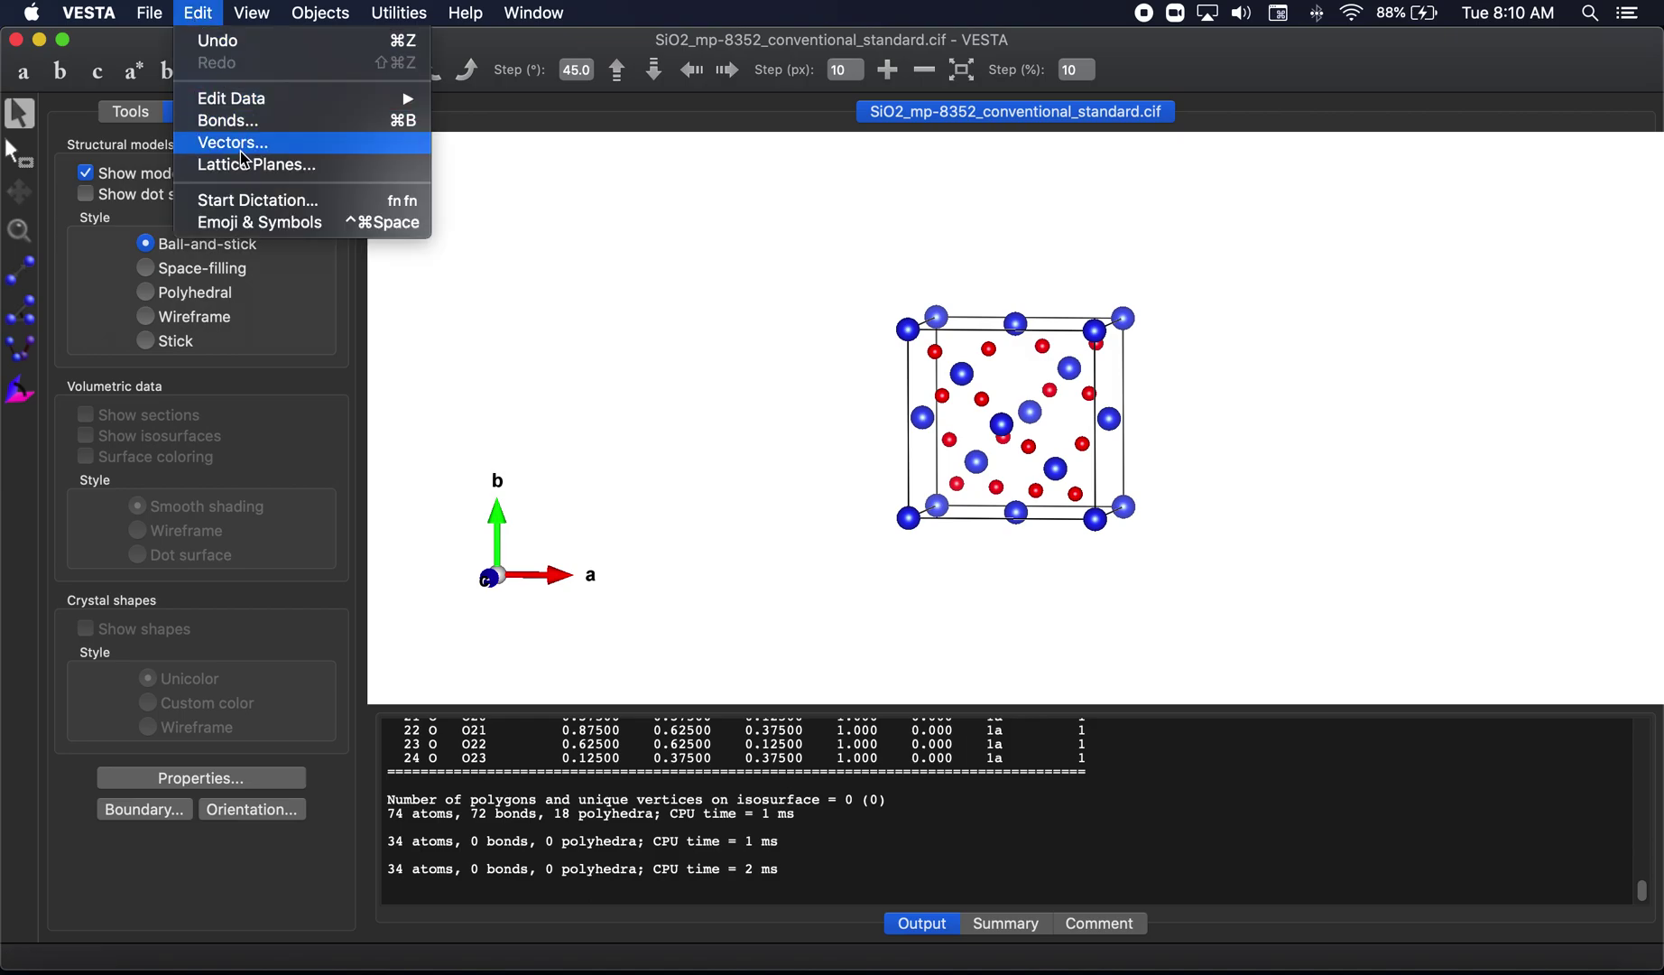
click(271, 165)
click(549, 579)
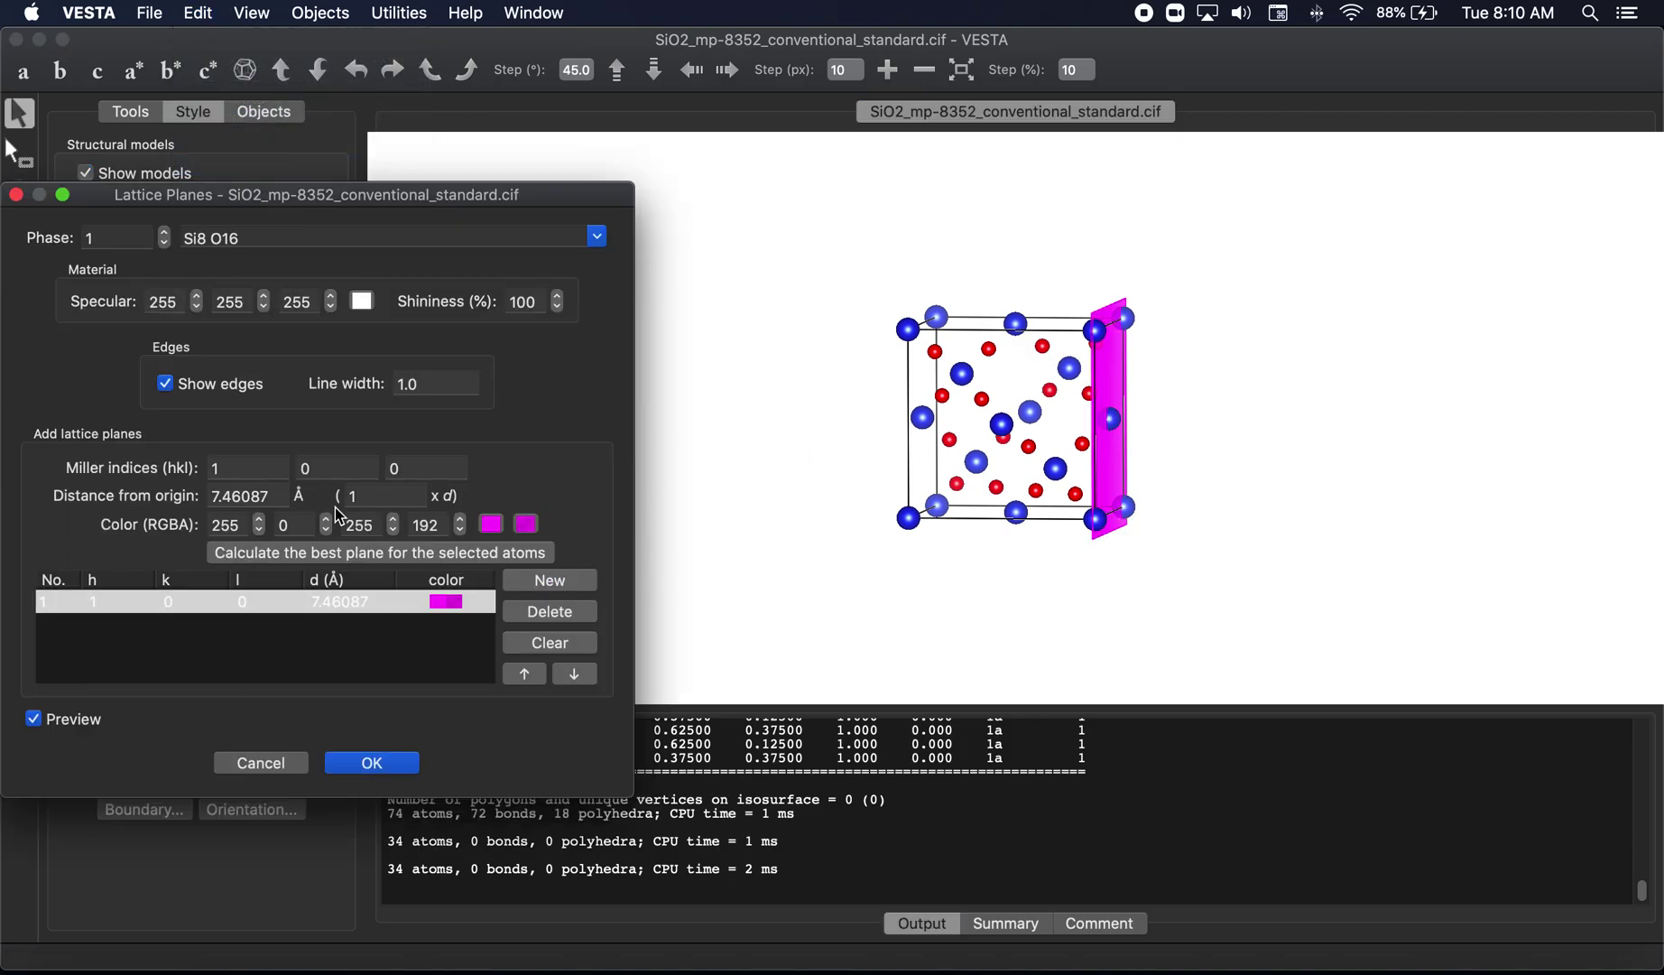
double_click(316, 468)
text(1)
key(Tab)
text(1)
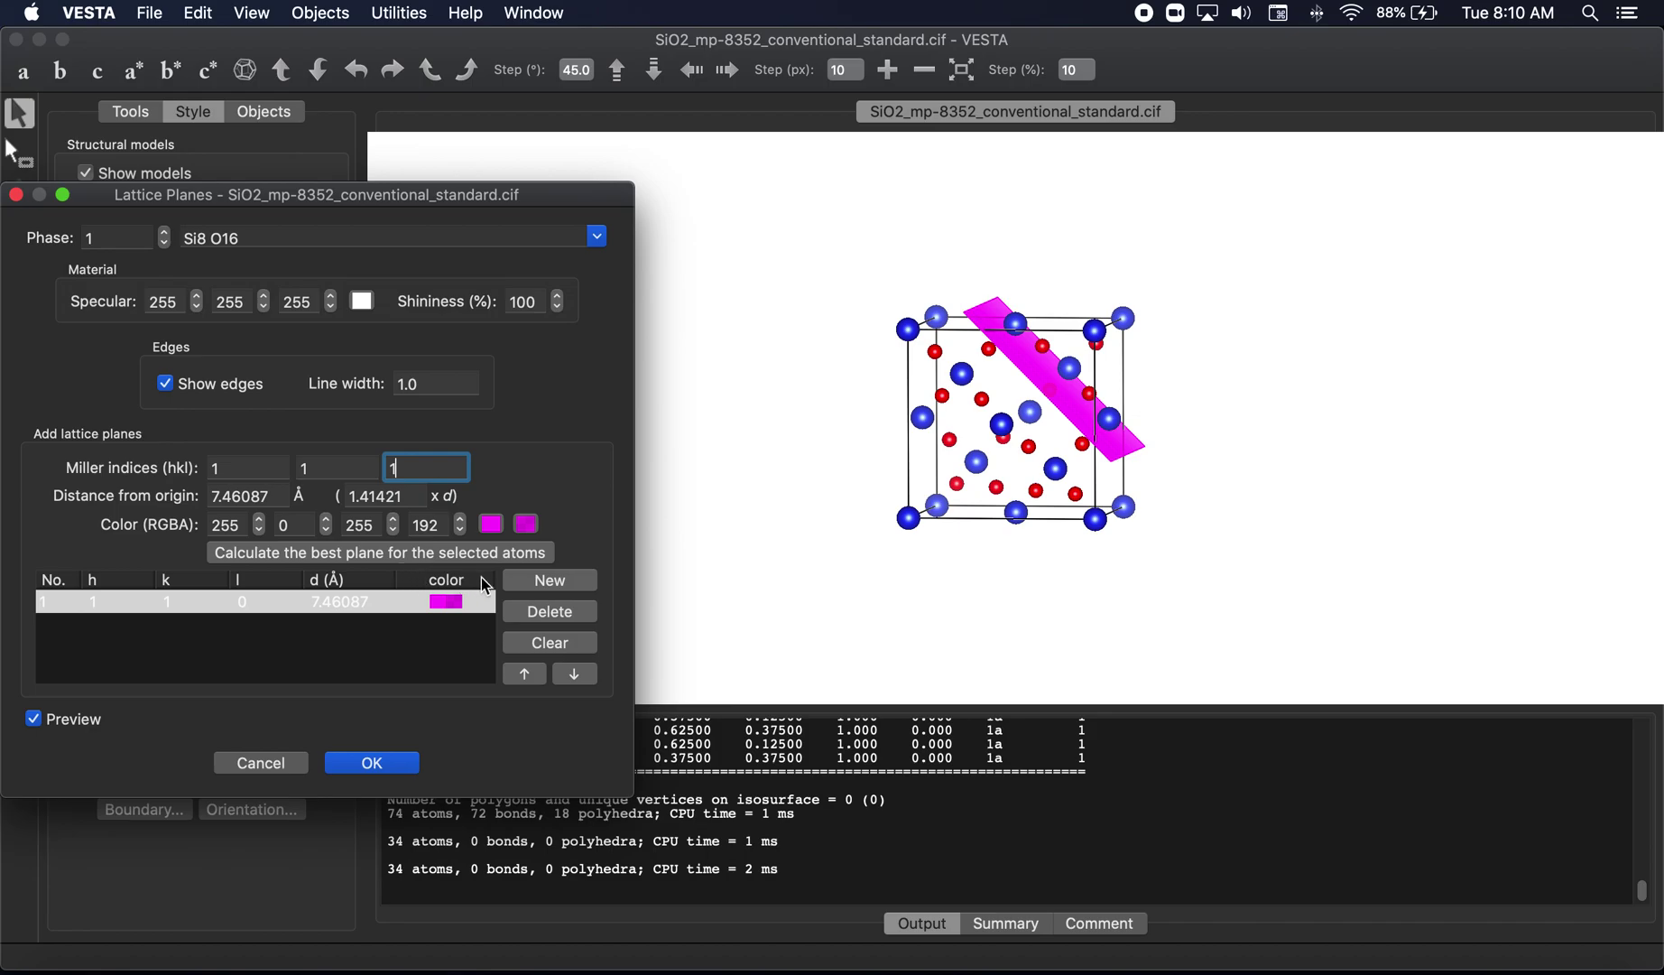
key(Return)
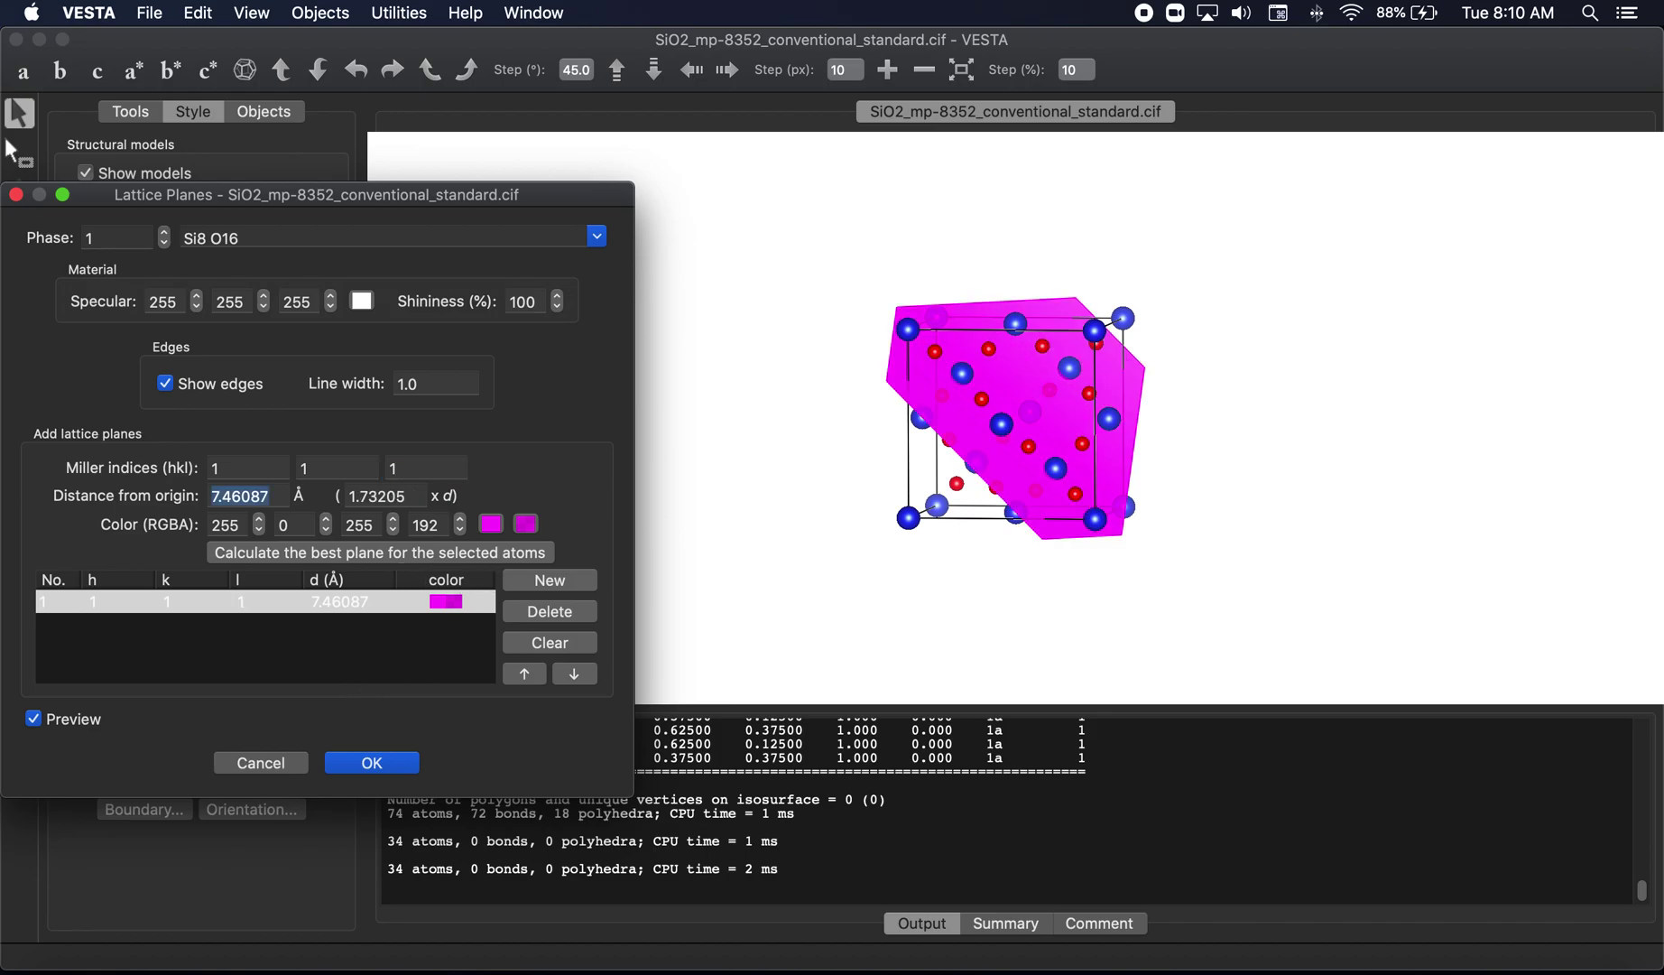
Rotate the cell to inspect the magenta (111) plane and confirm it
click(794, 567)
drag(824, 564, 894, 589)
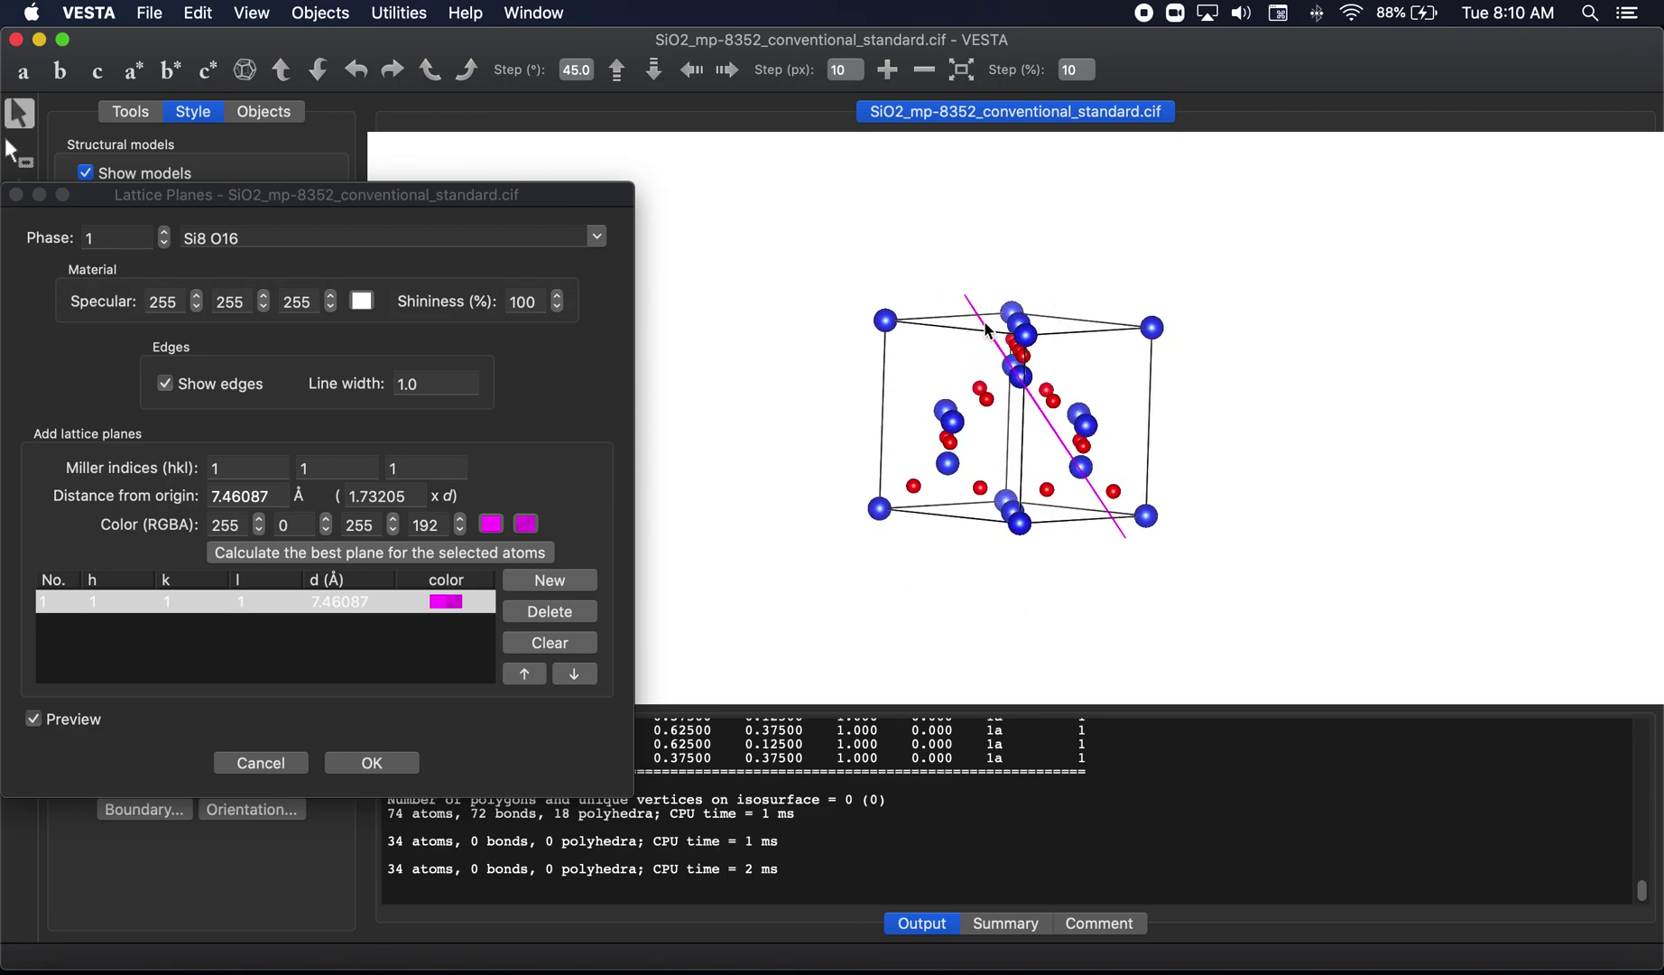
drag(969, 305, 916, 310)
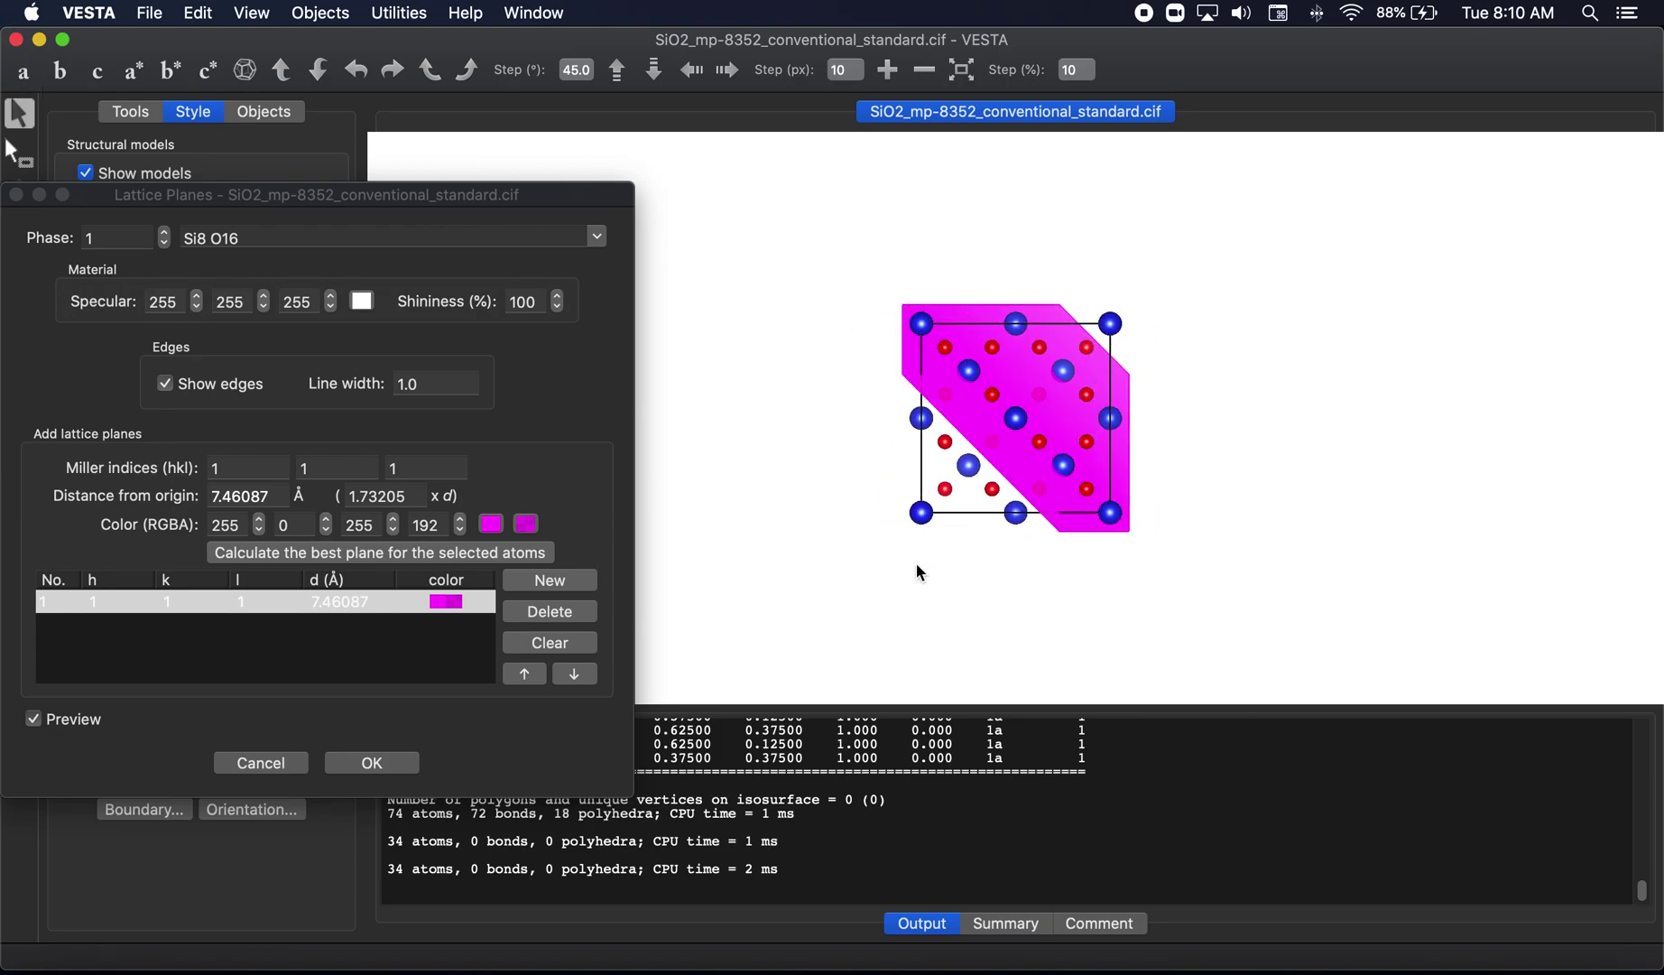
click(365, 764)
drag(1128, 614, 1027, 365)
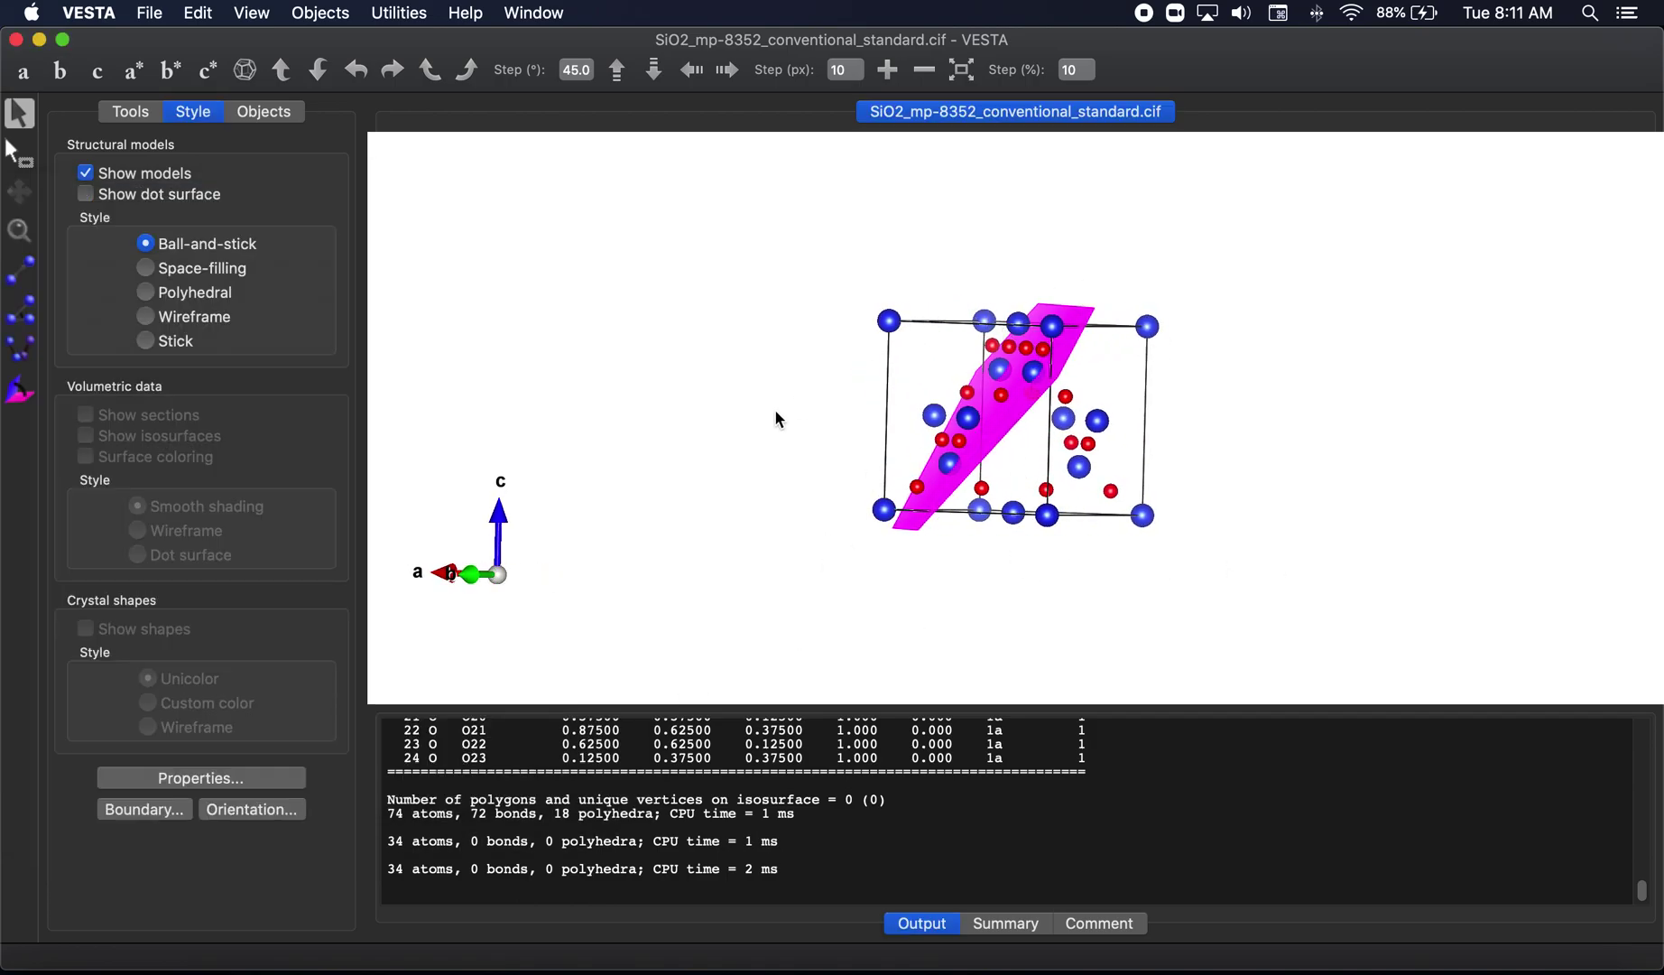
drag(780, 416, 1142, 432)
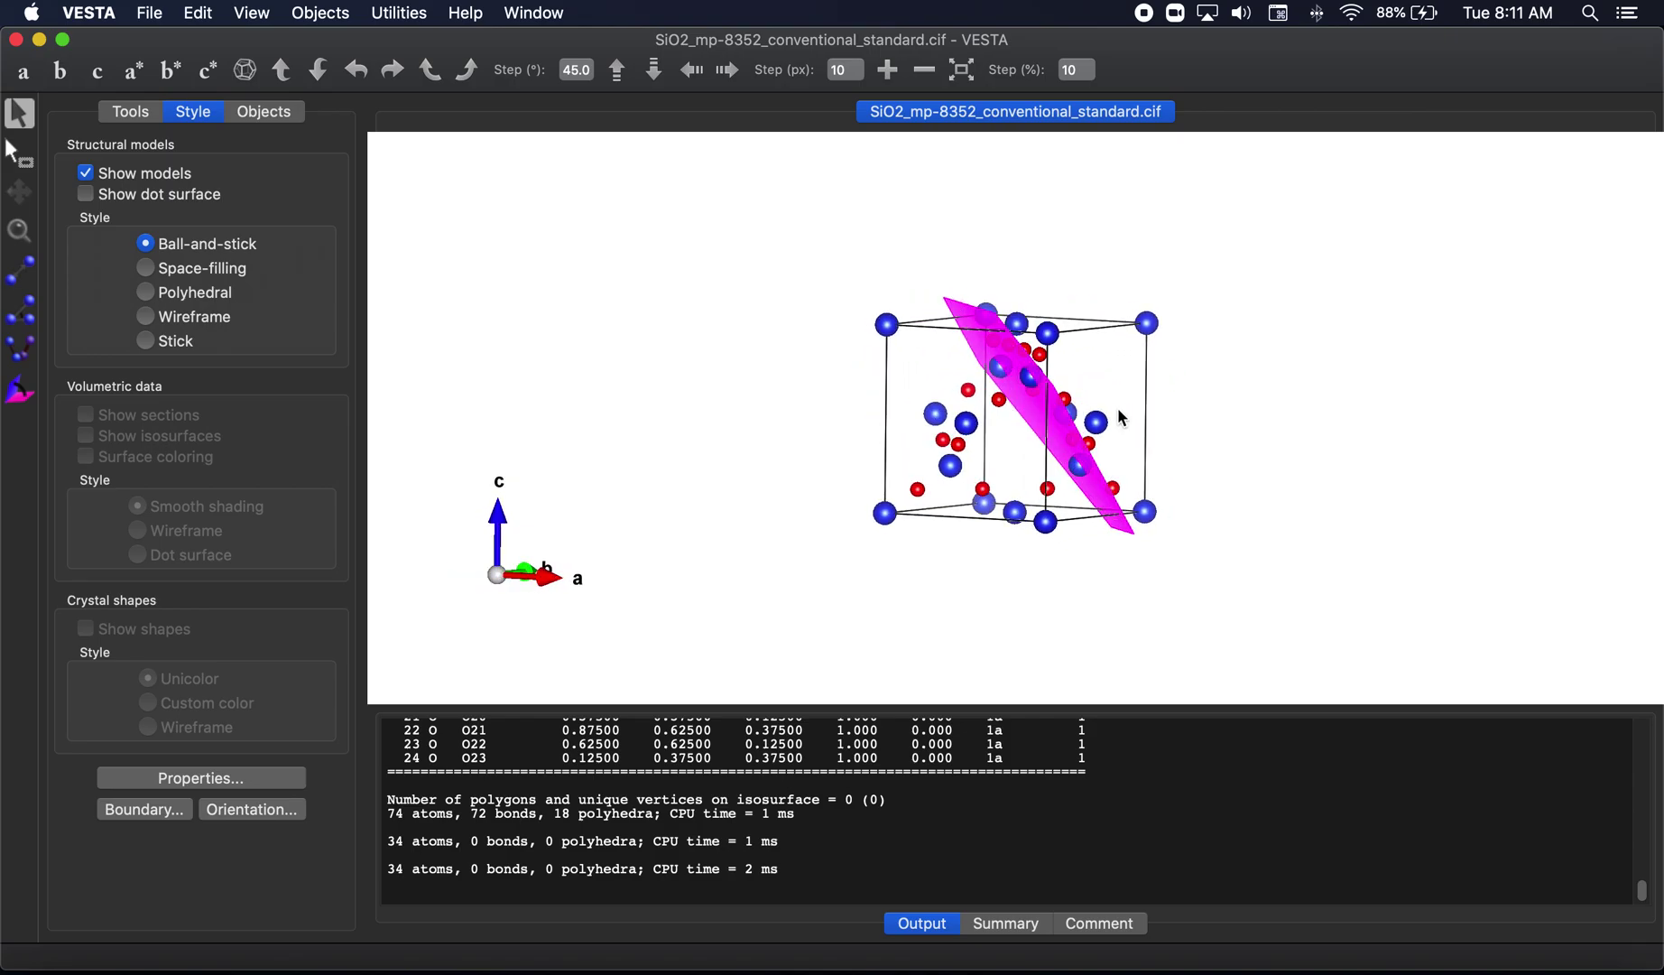
View the cell down a, open the Unit Cell transformation matrix and enter P11 = 0.5
click(23, 73)
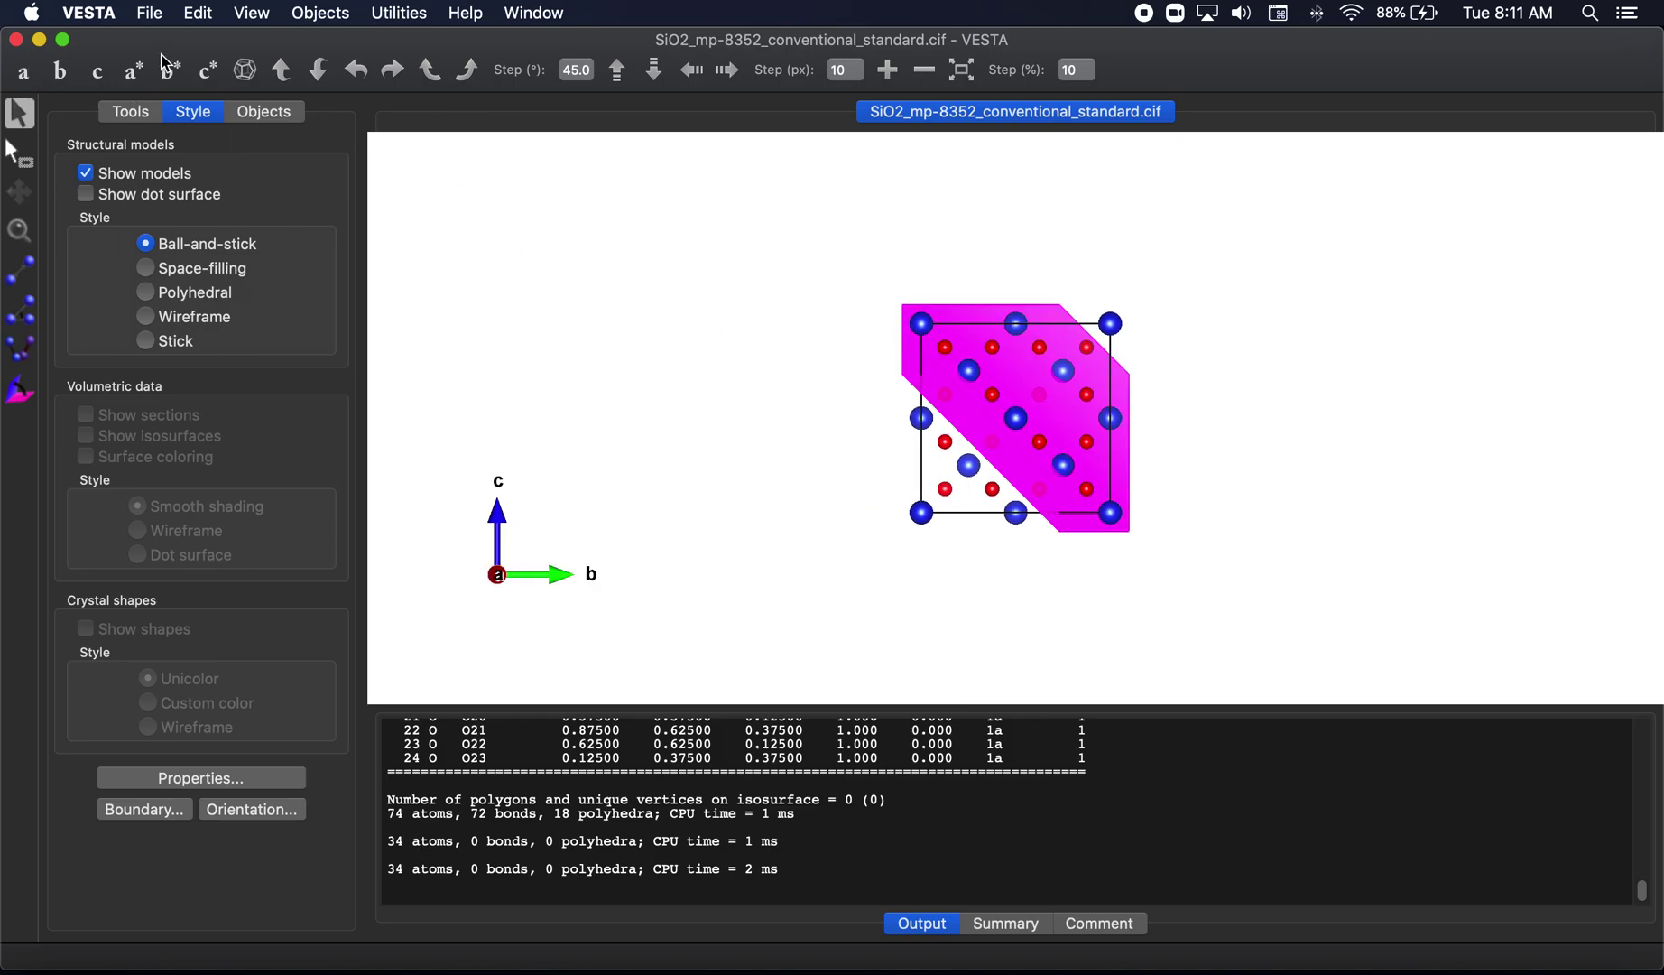
click(200, 14)
mouse_move(379, 98)
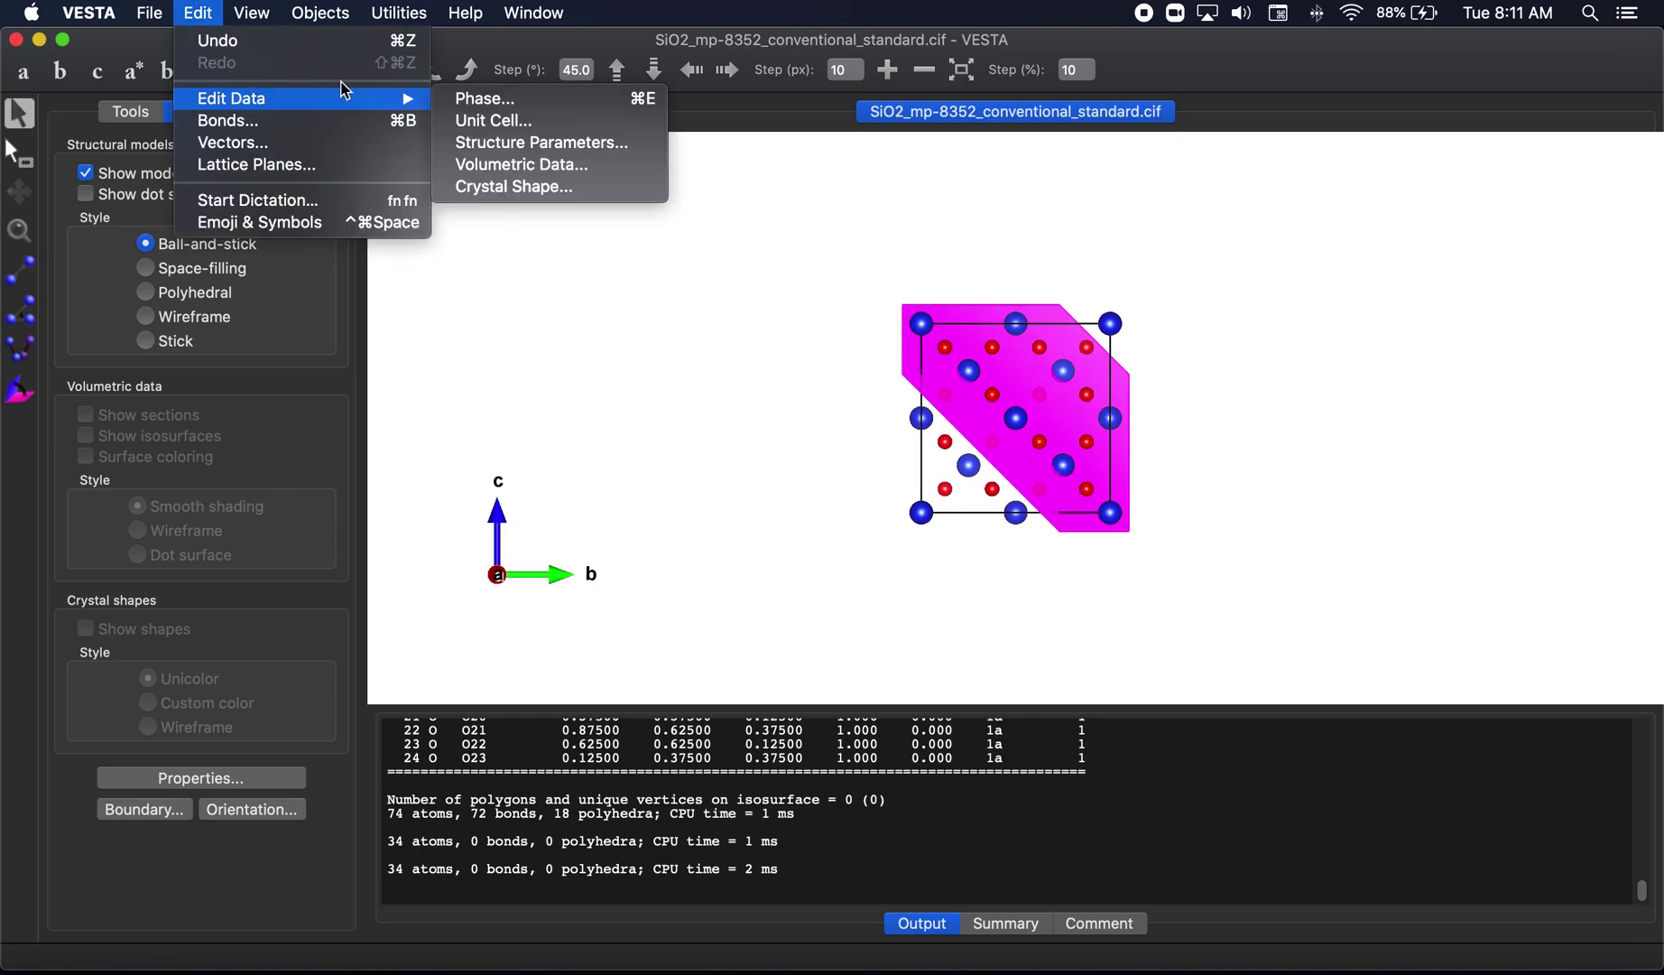
click(482, 127)
click(270, 521)
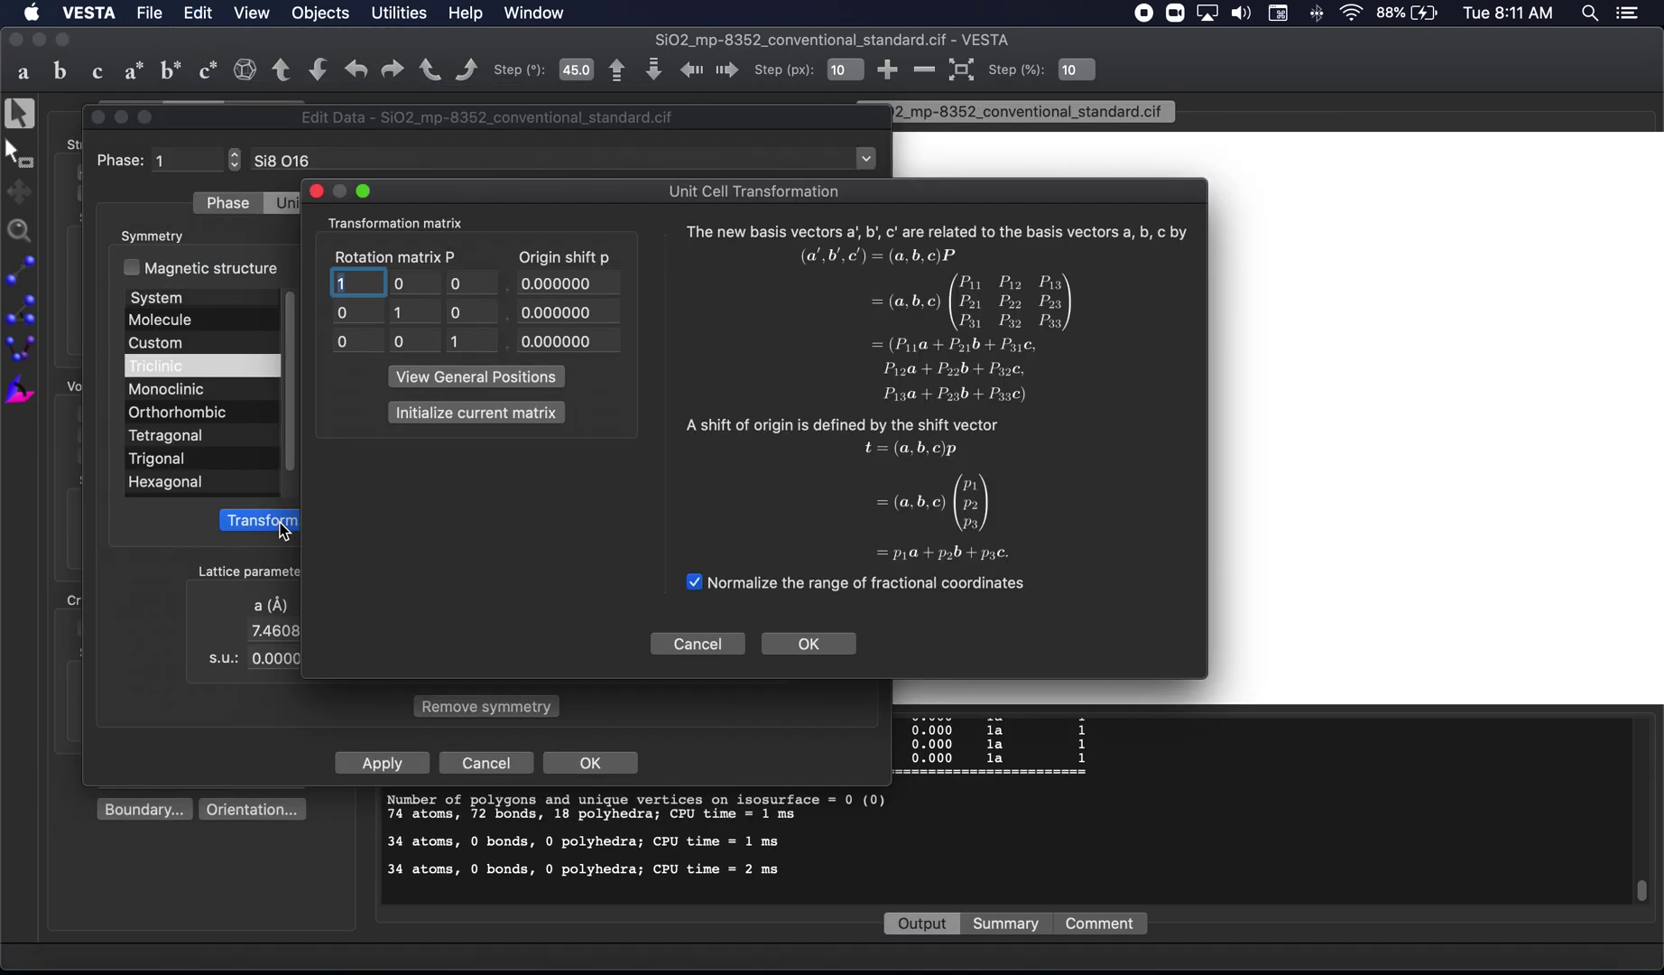
text(0.5)
drag(378, 285, 319, 280)
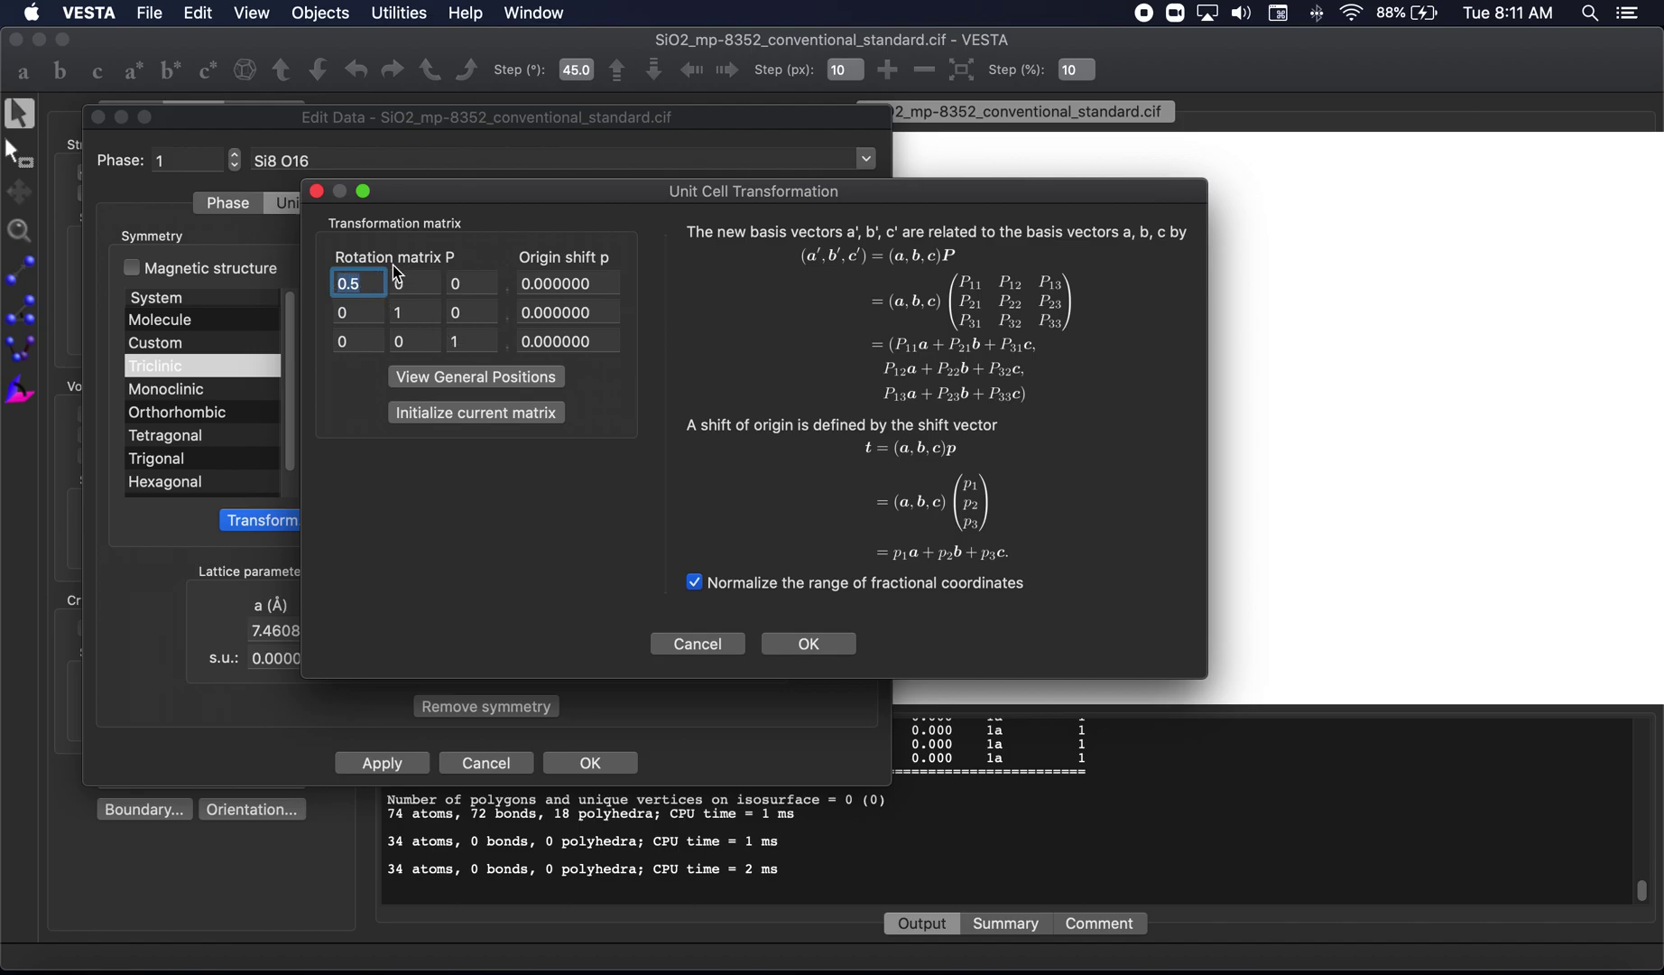
key(ctrl+c)
Set P12, P21 and P22 to 0.5, P31 to -1, and P23 and P13 to 1
double_click(402, 287)
key(ctrl+v)
double_click(352, 312)
key(ctrl+v)
double_click(414, 313)
key(ctrl+v)
text(-)
double_click(355, 341)
text(-1)
double_click(456, 313)
text(1)
double_click(472, 282)
text(1)
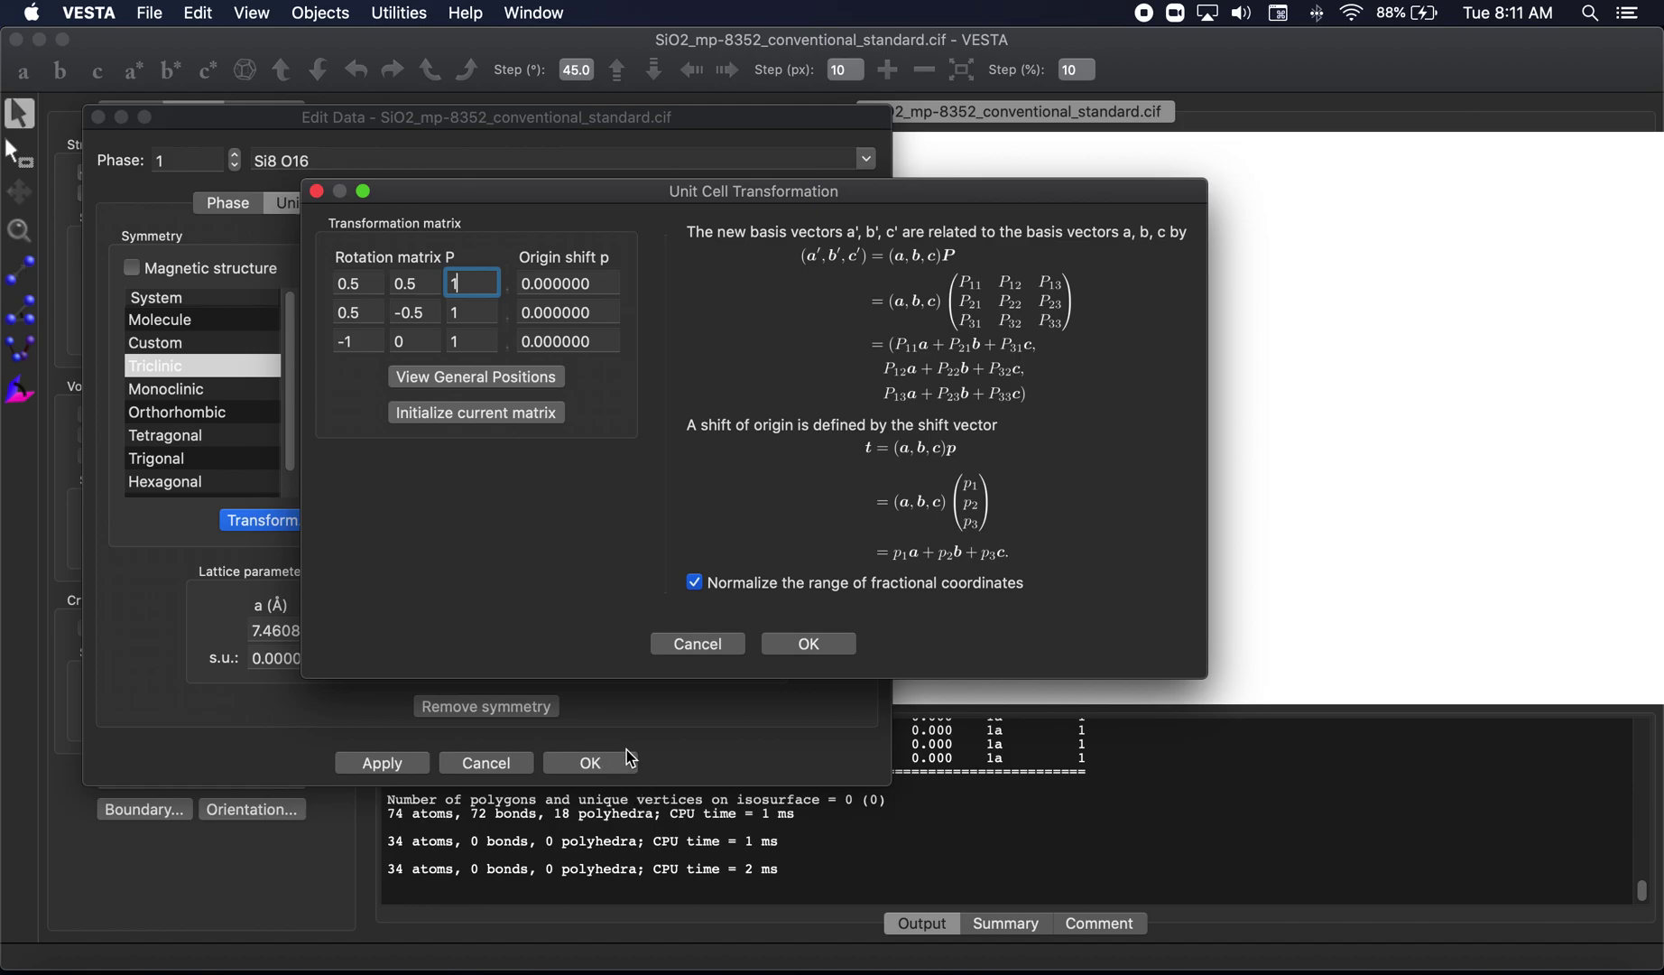
Confirm the transformation, accept the left-handed warning, and add extra atoms as new sites
click(811, 645)
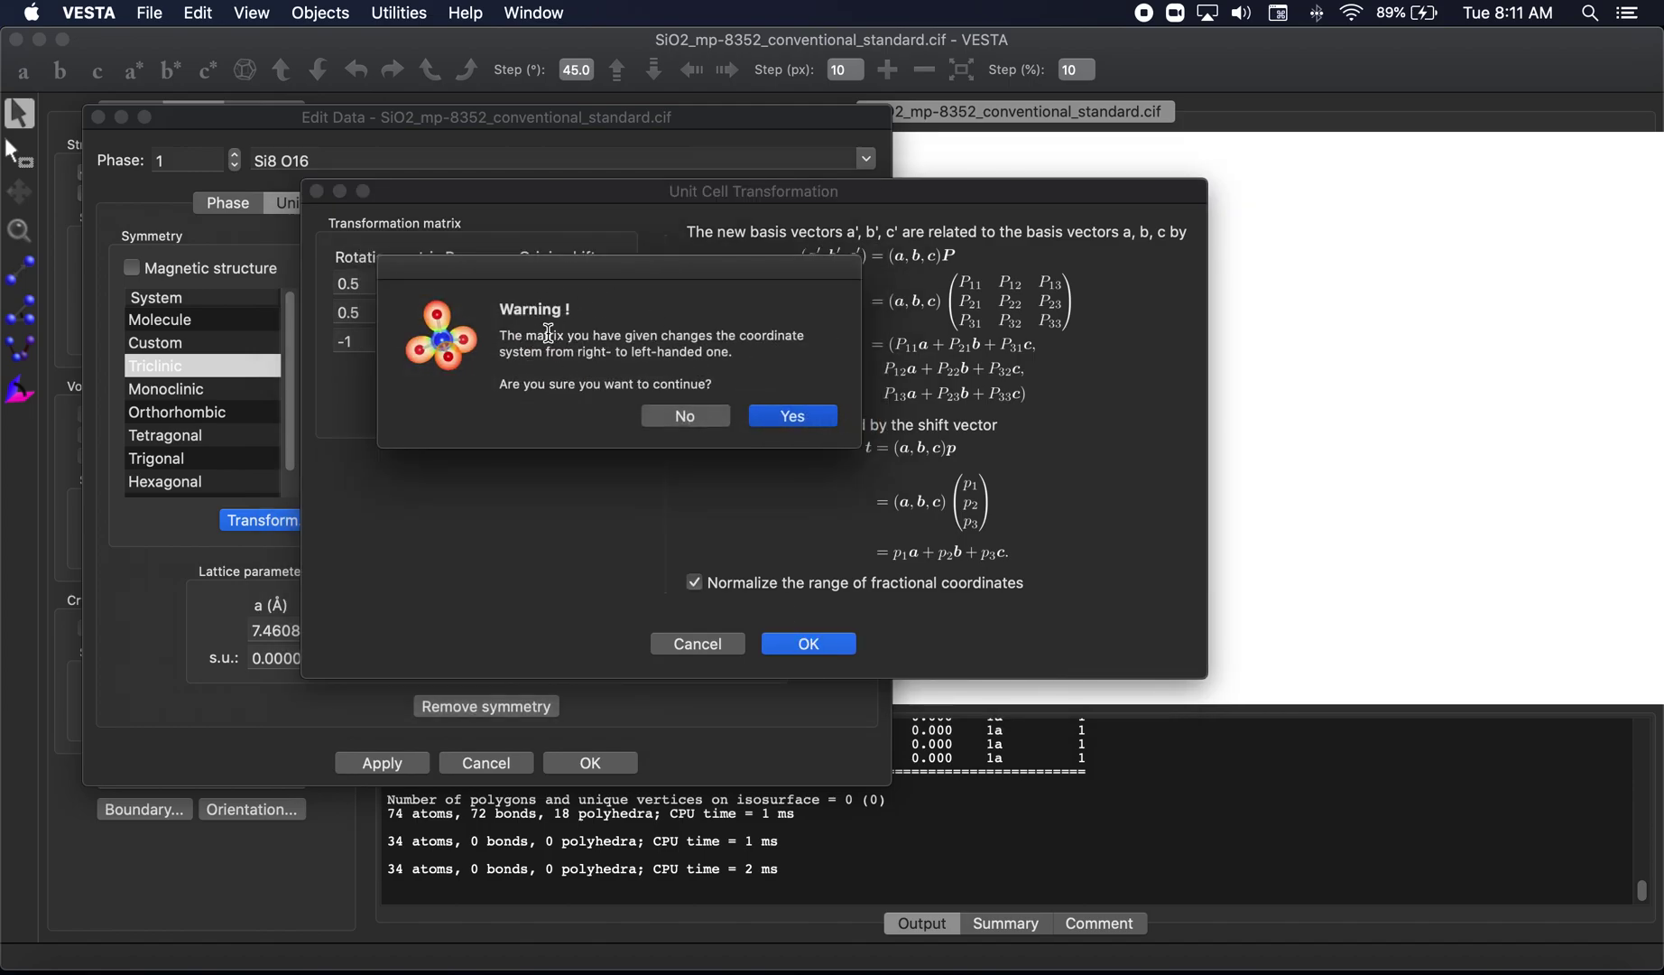
click(790, 417)
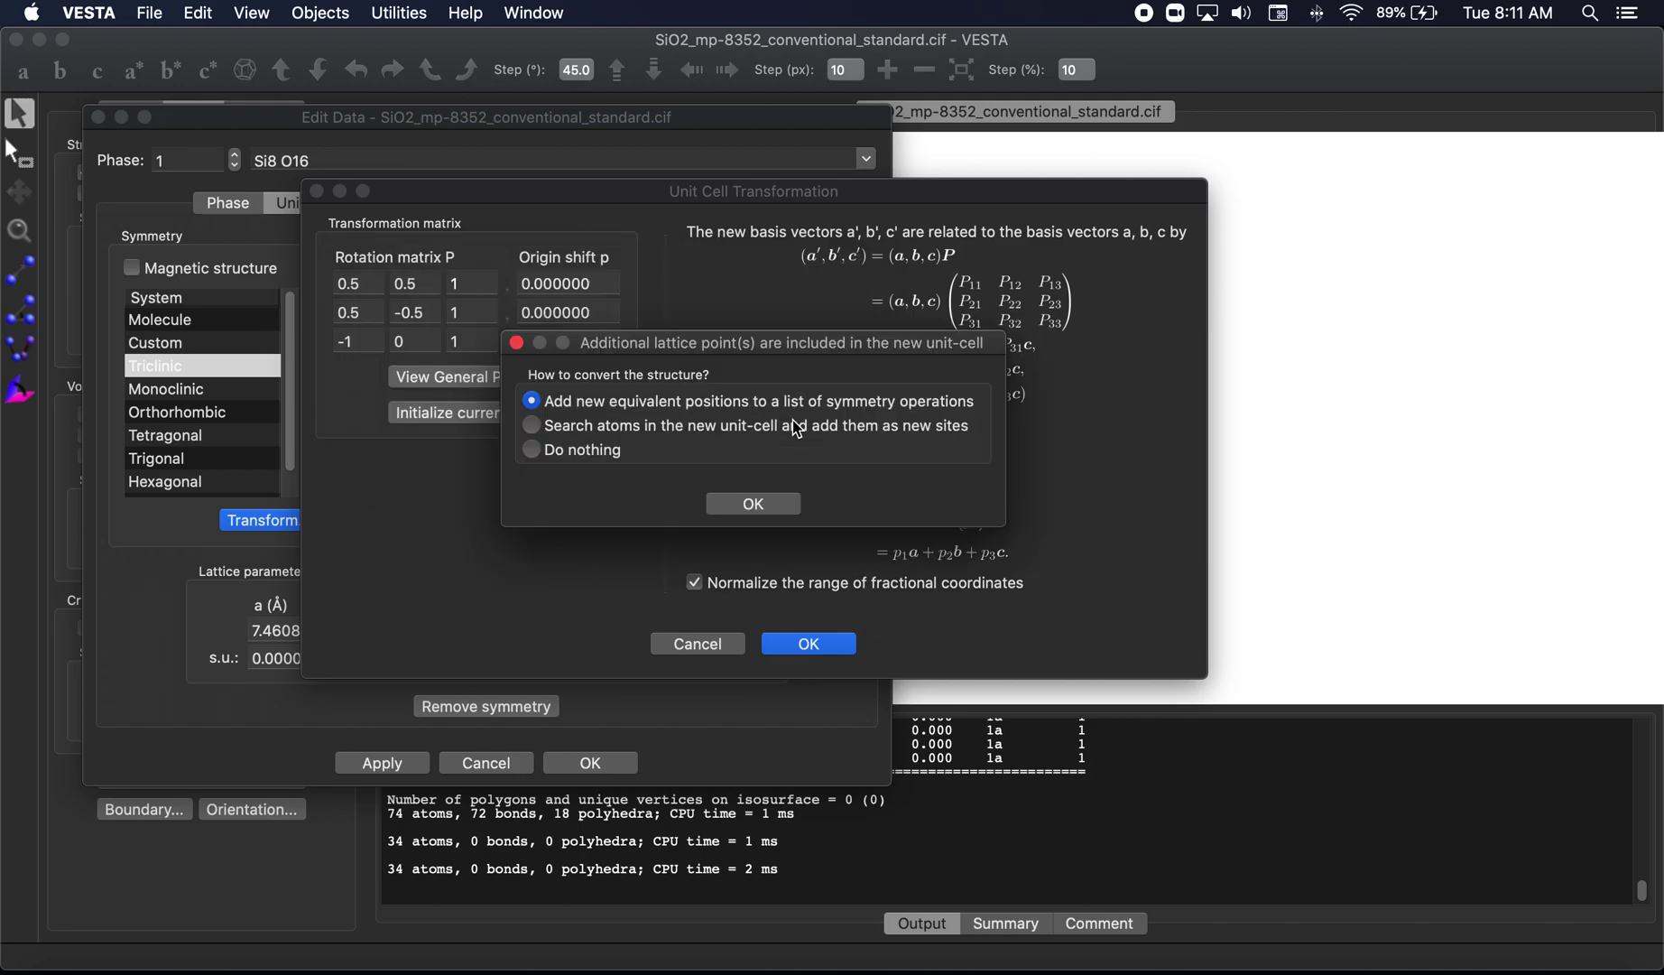
click(802, 436)
Apply the transformed 60-atom cell, close Edit Data, and rotate the lattice plane edge-on
click(751, 502)
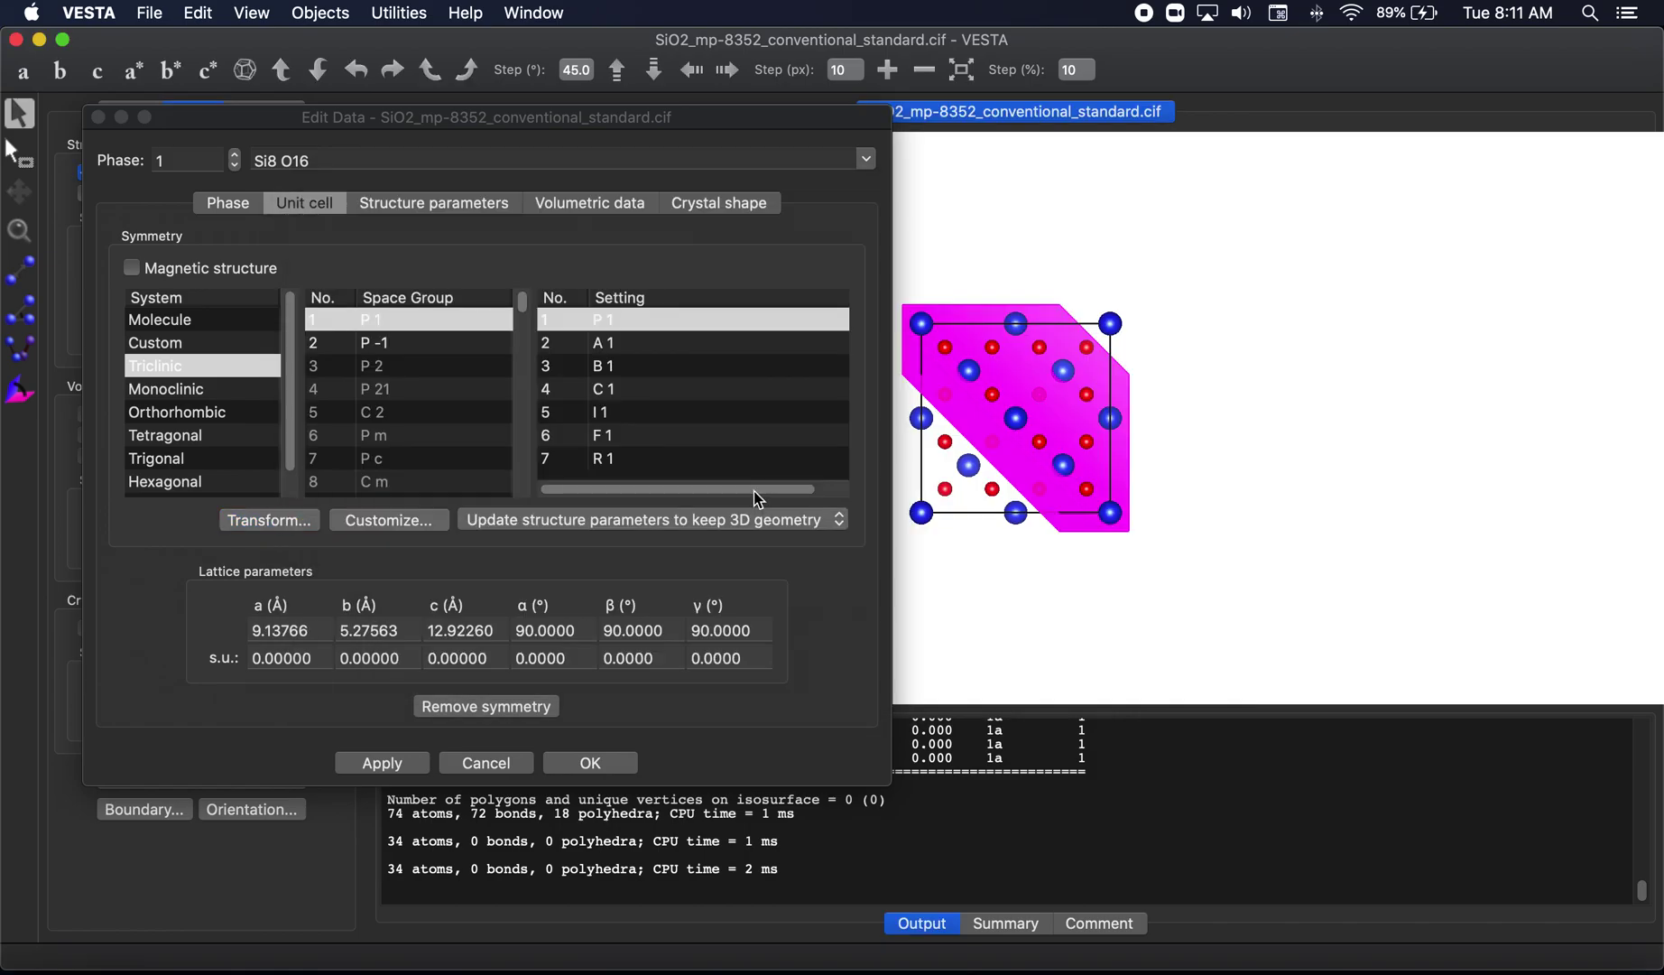
click(372, 765)
drag(1257, 533, 1038, 314)
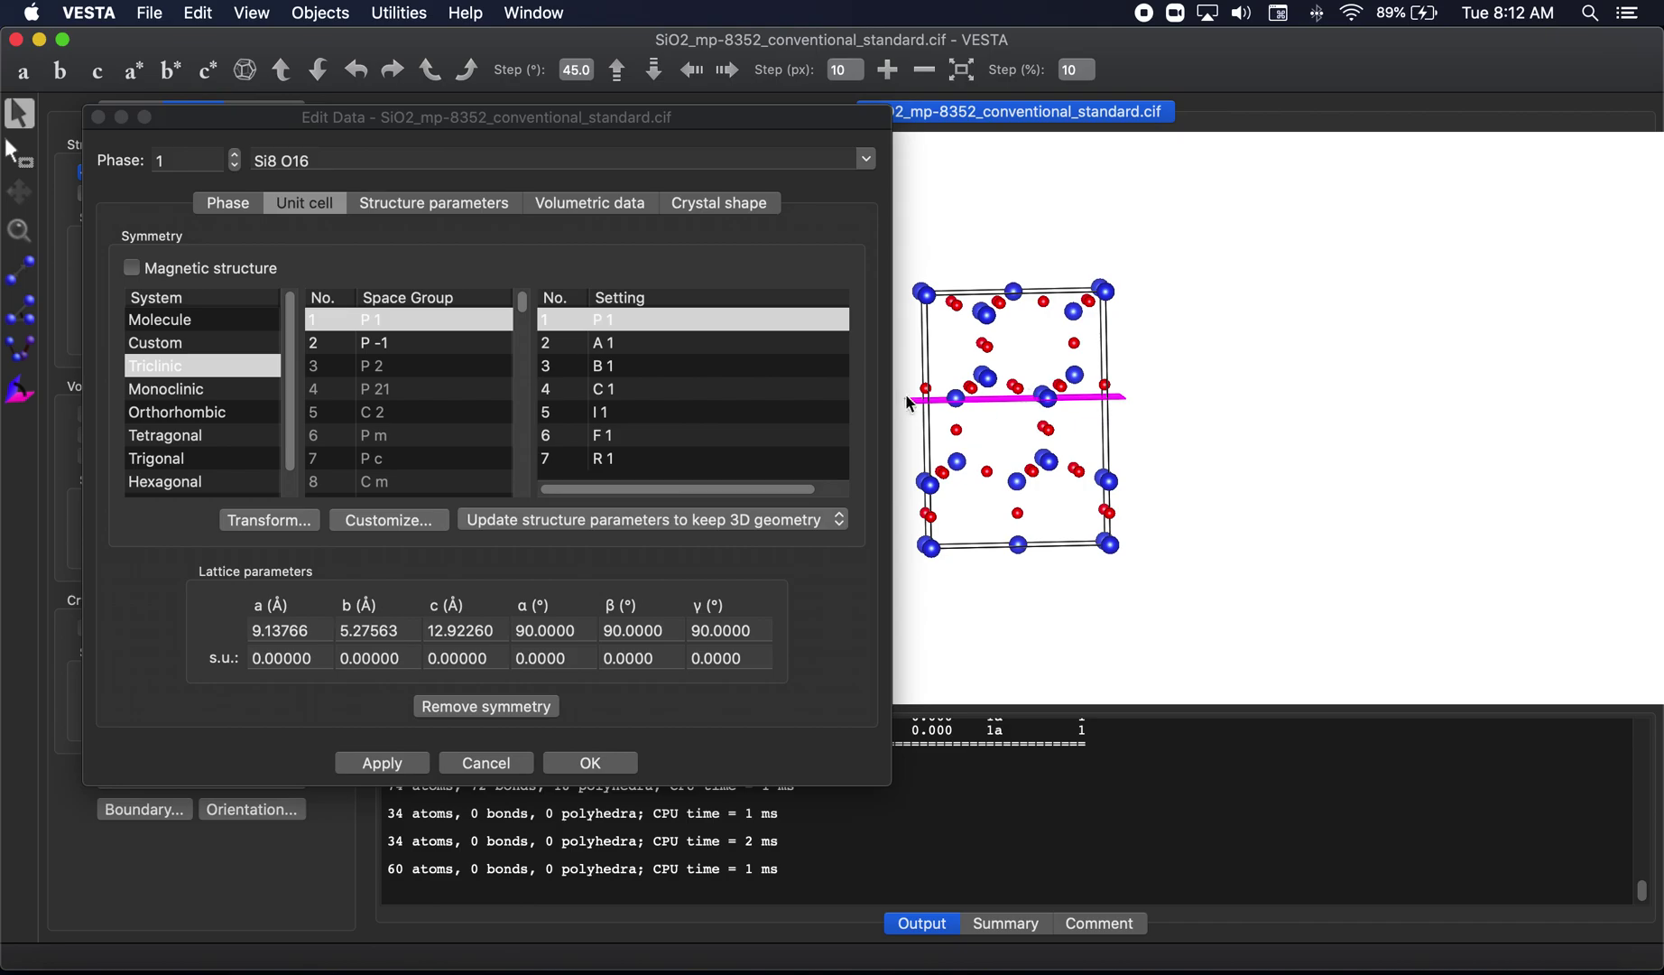
click(609, 764)
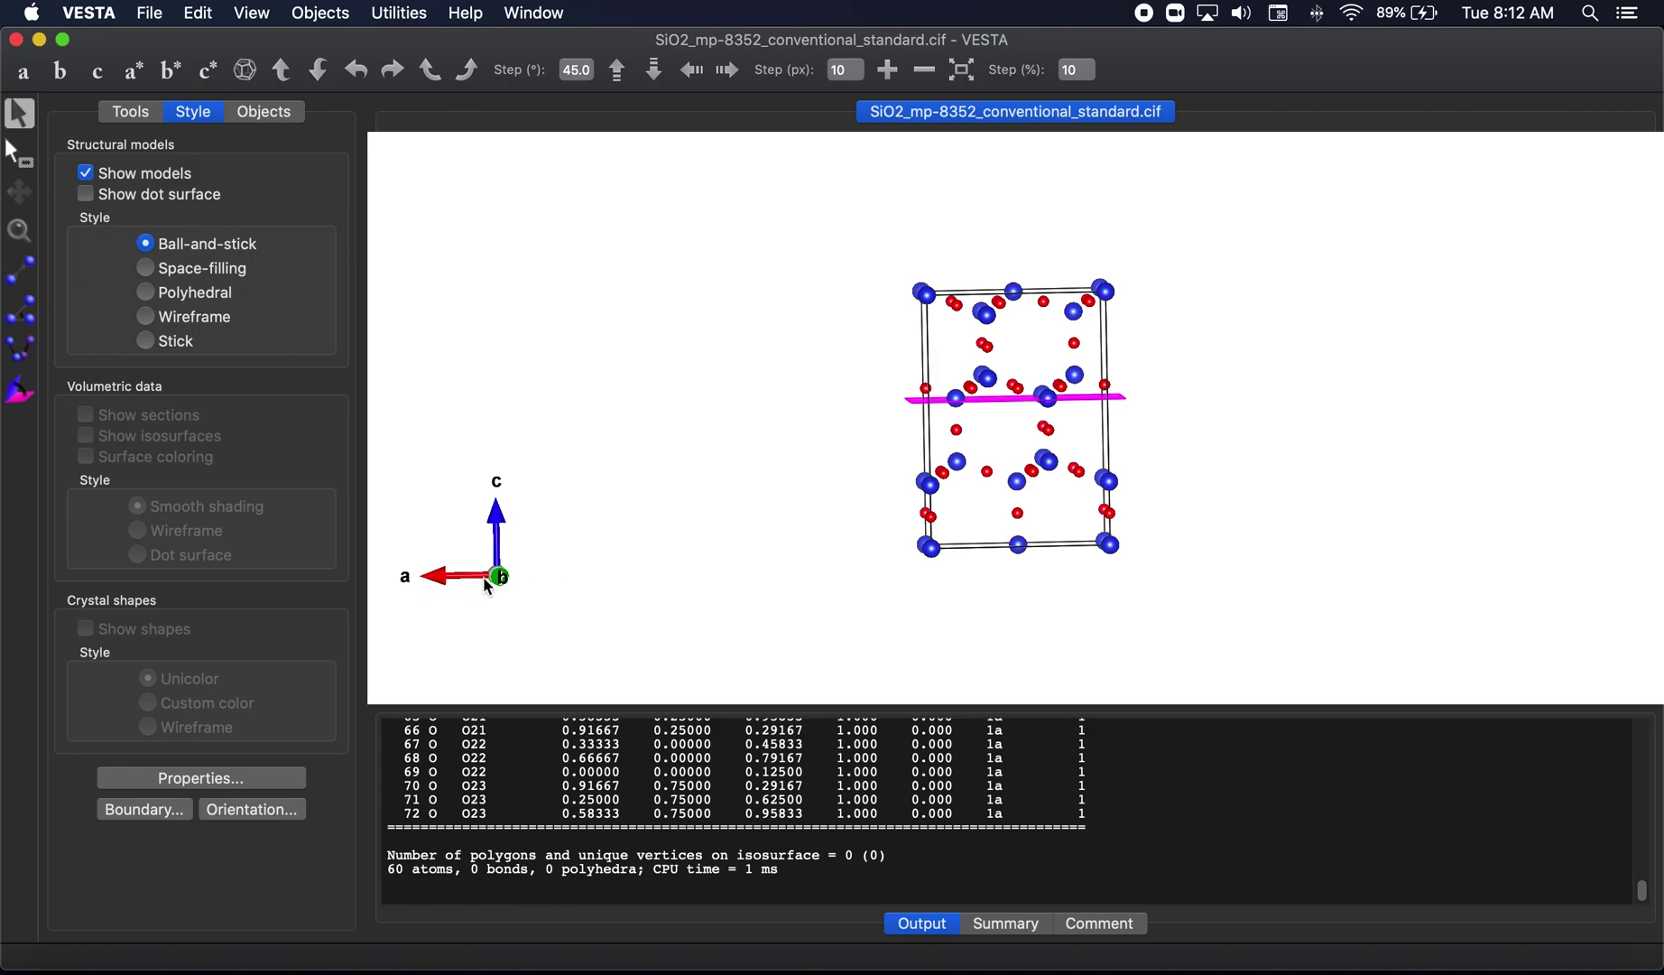
drag(480, 585, 520, 576)
drag(1171, 473, 1161, 468)
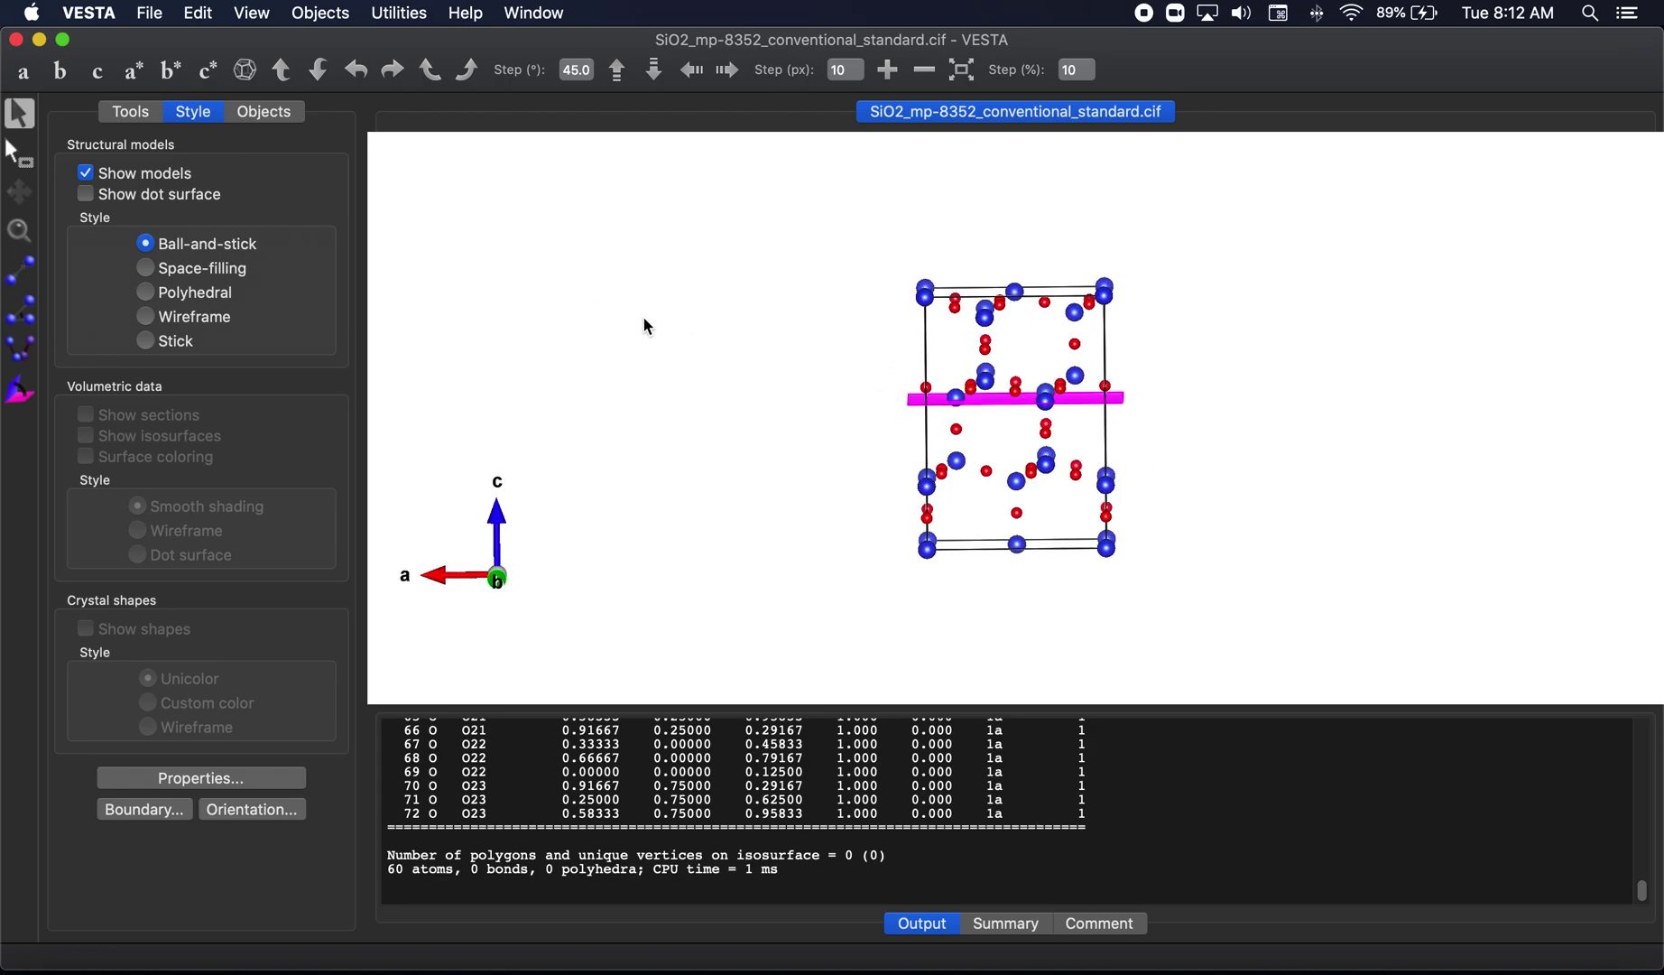
scroll(773, 470, up, 4)
drag(782, 476, 713, 488)
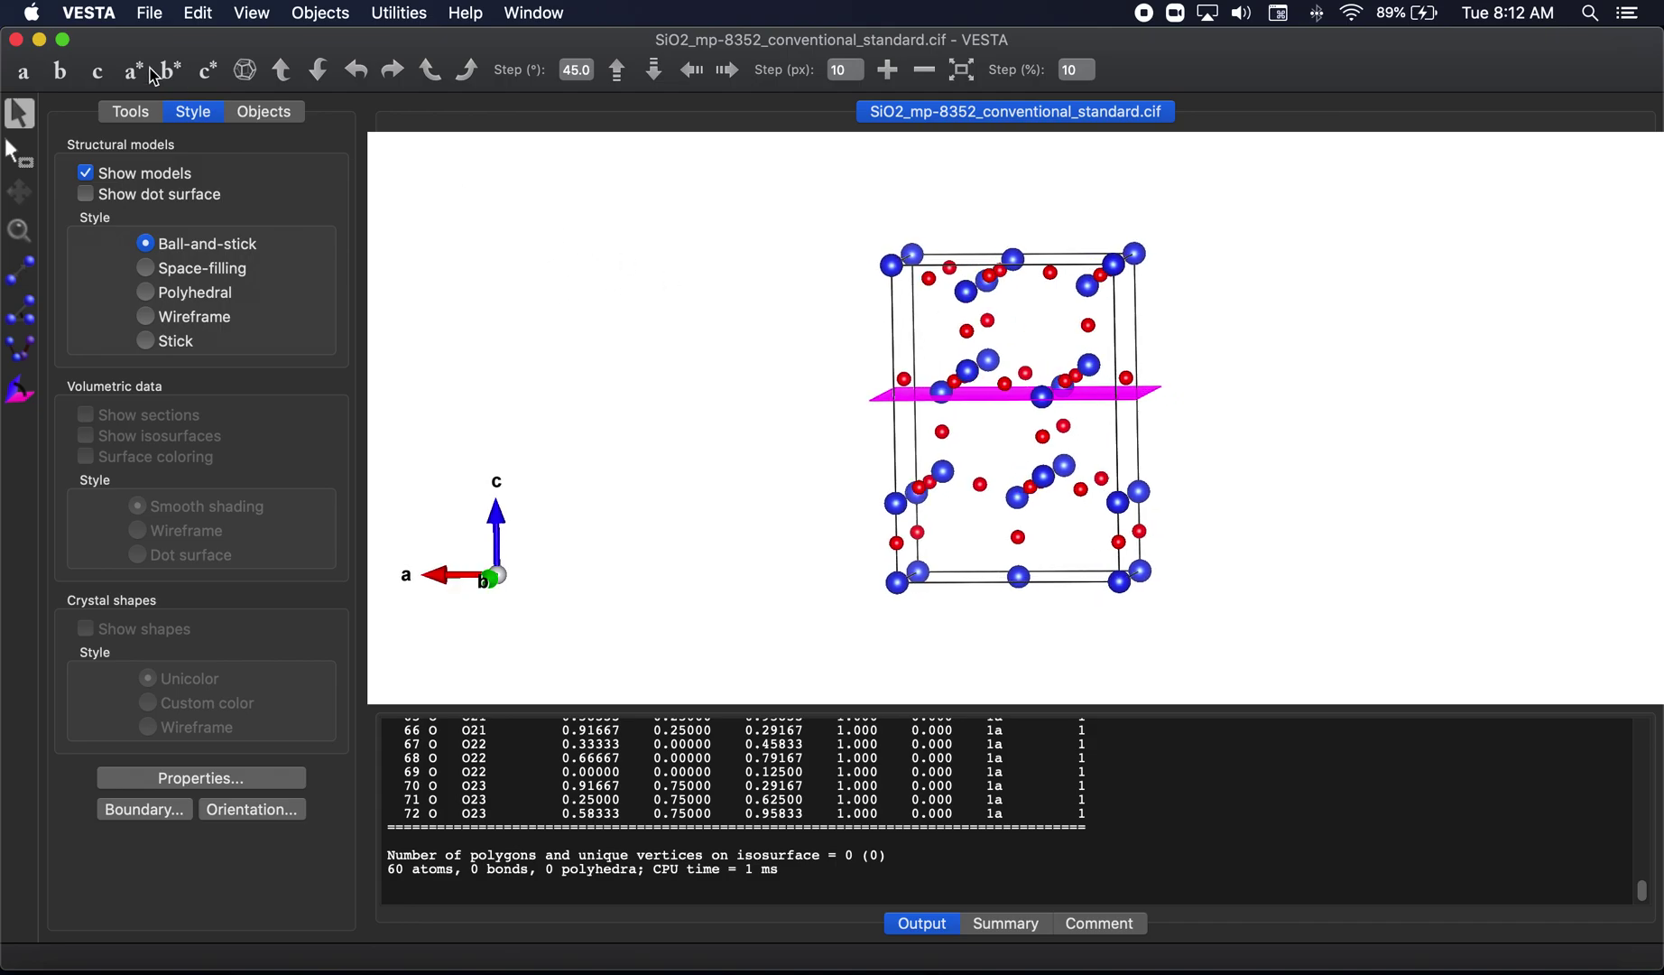
click(198, 13)
click(241, 161)
click(250, 601)
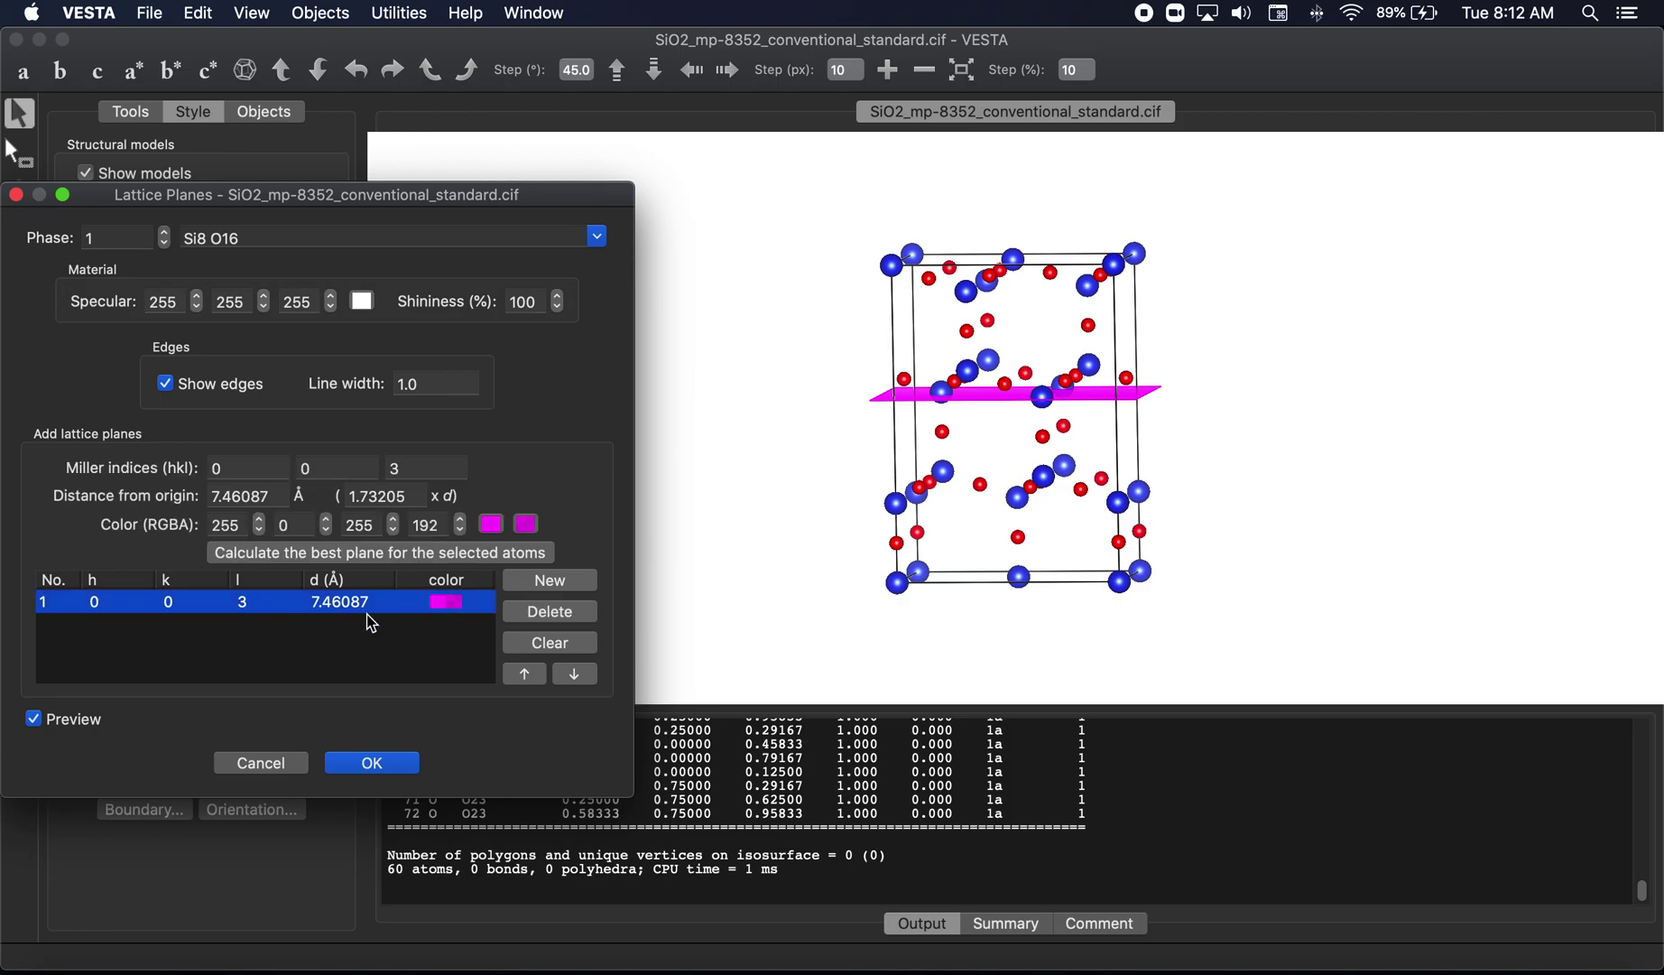
click(261, 763)
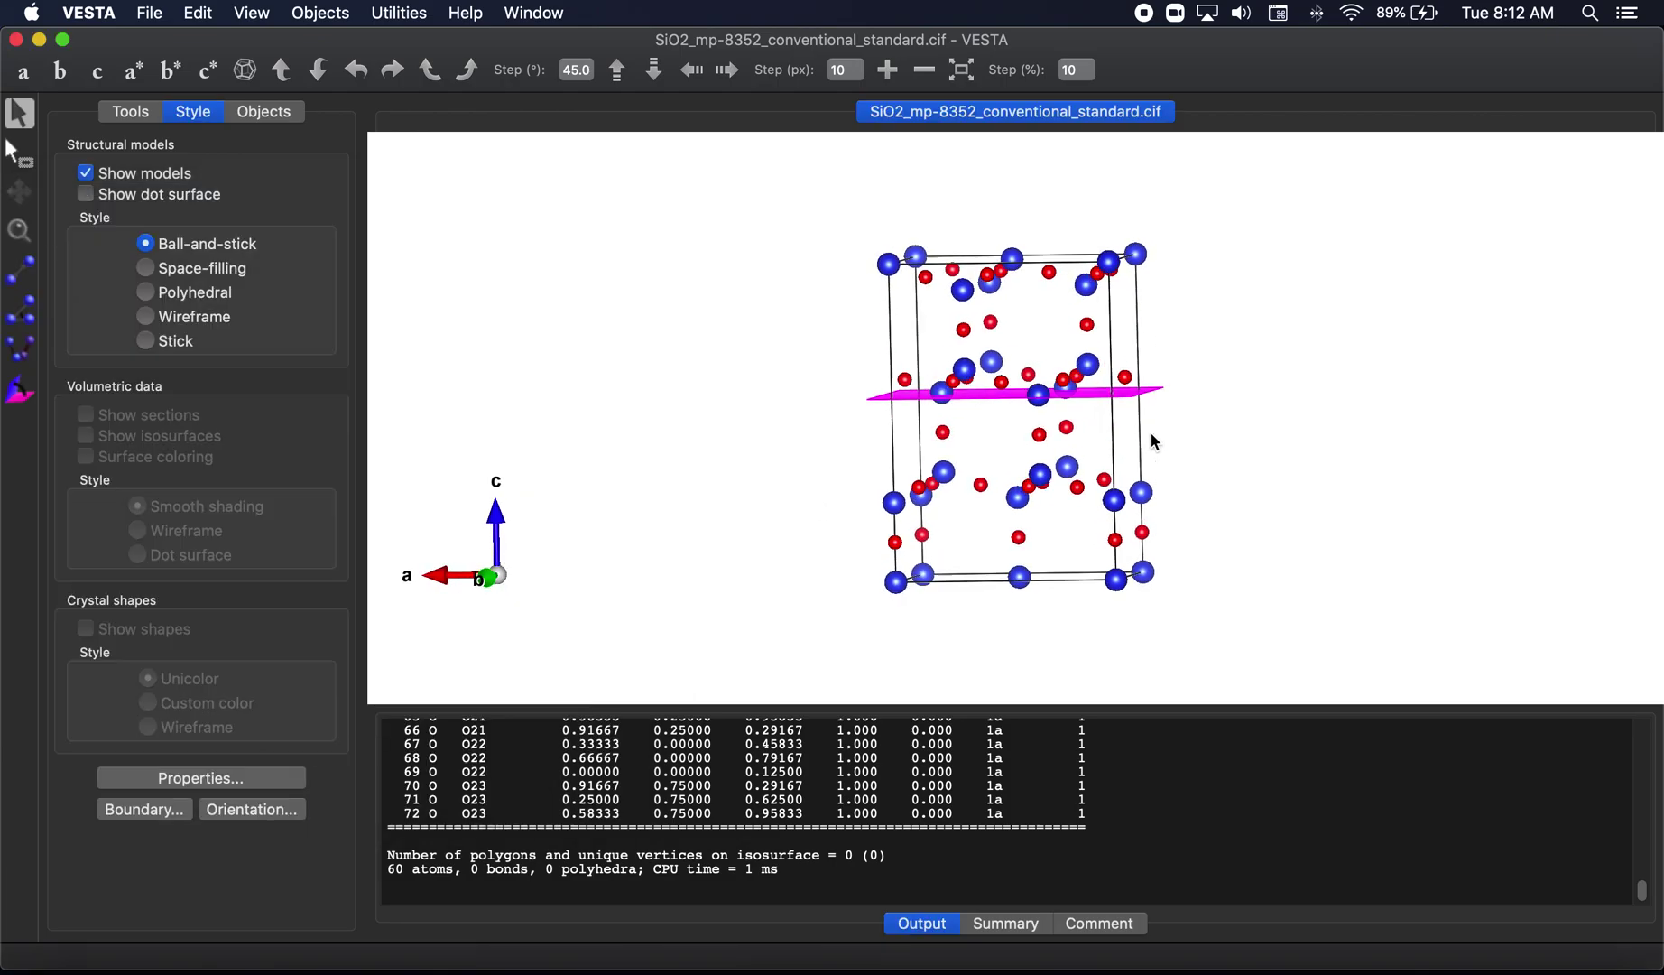
drag(1180, 431, 1204, 364)
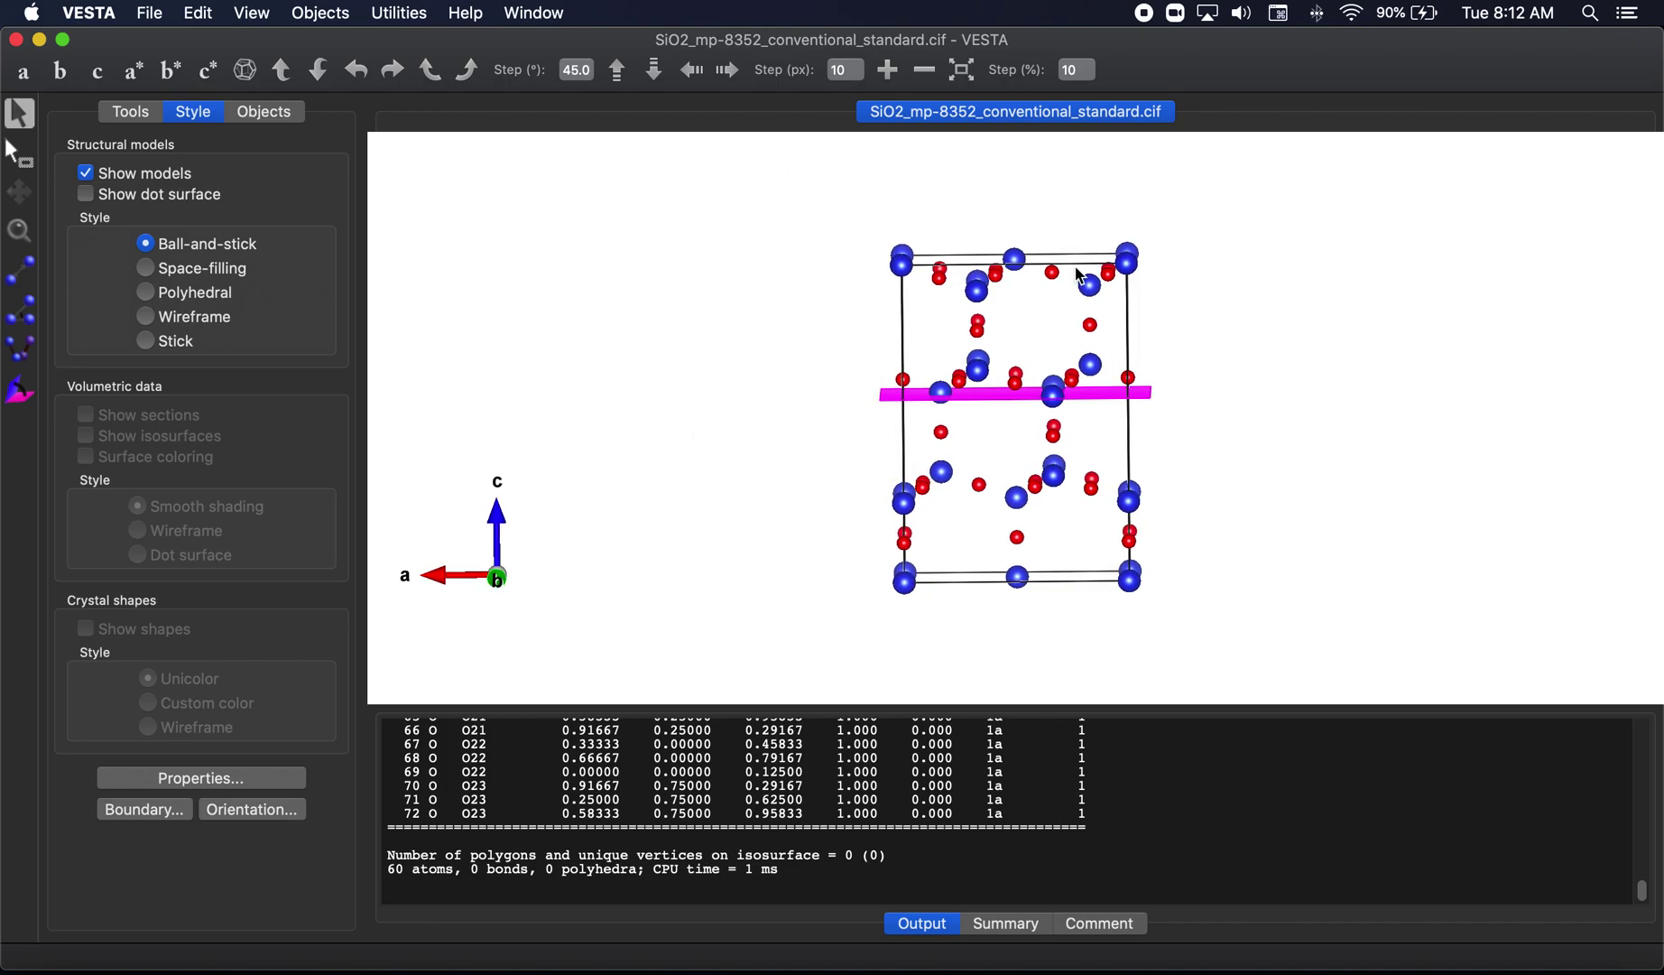
drag(1065, 338, 973, 524)
drag(916, 267, 866, 252)
Export sio2_111.vasp to SiO2_cubic_111_surface_slab with Cartesian coordinates, then close the structure
click(150, 13)
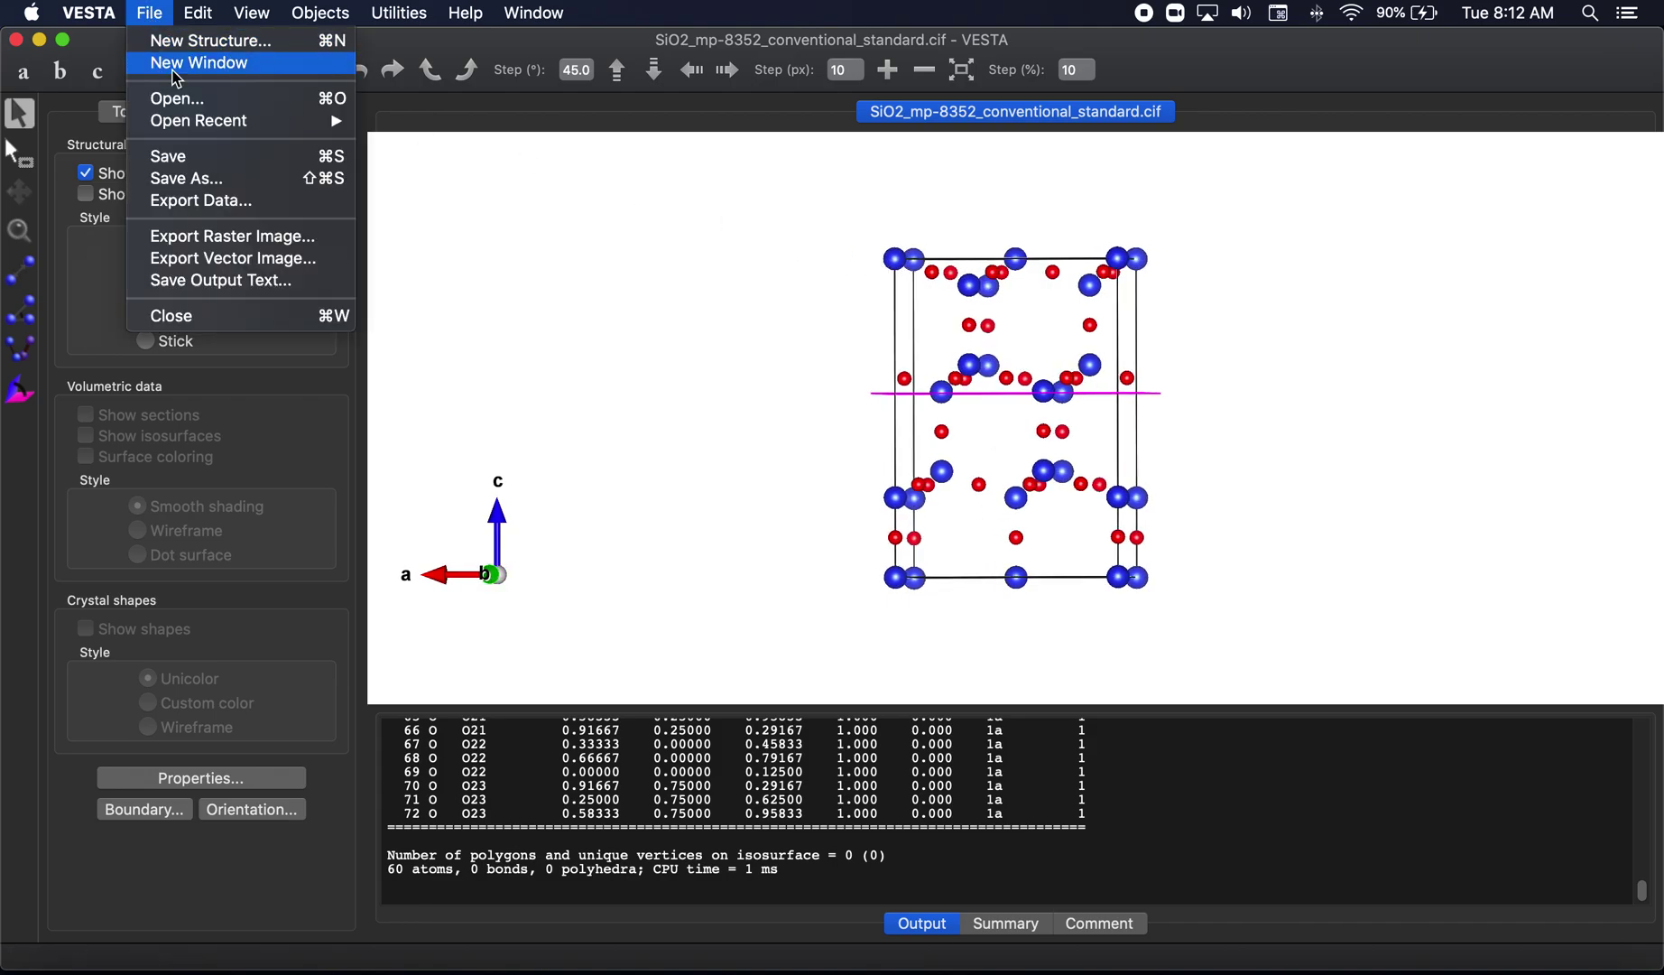
click(208, 202)
click(820, 313)
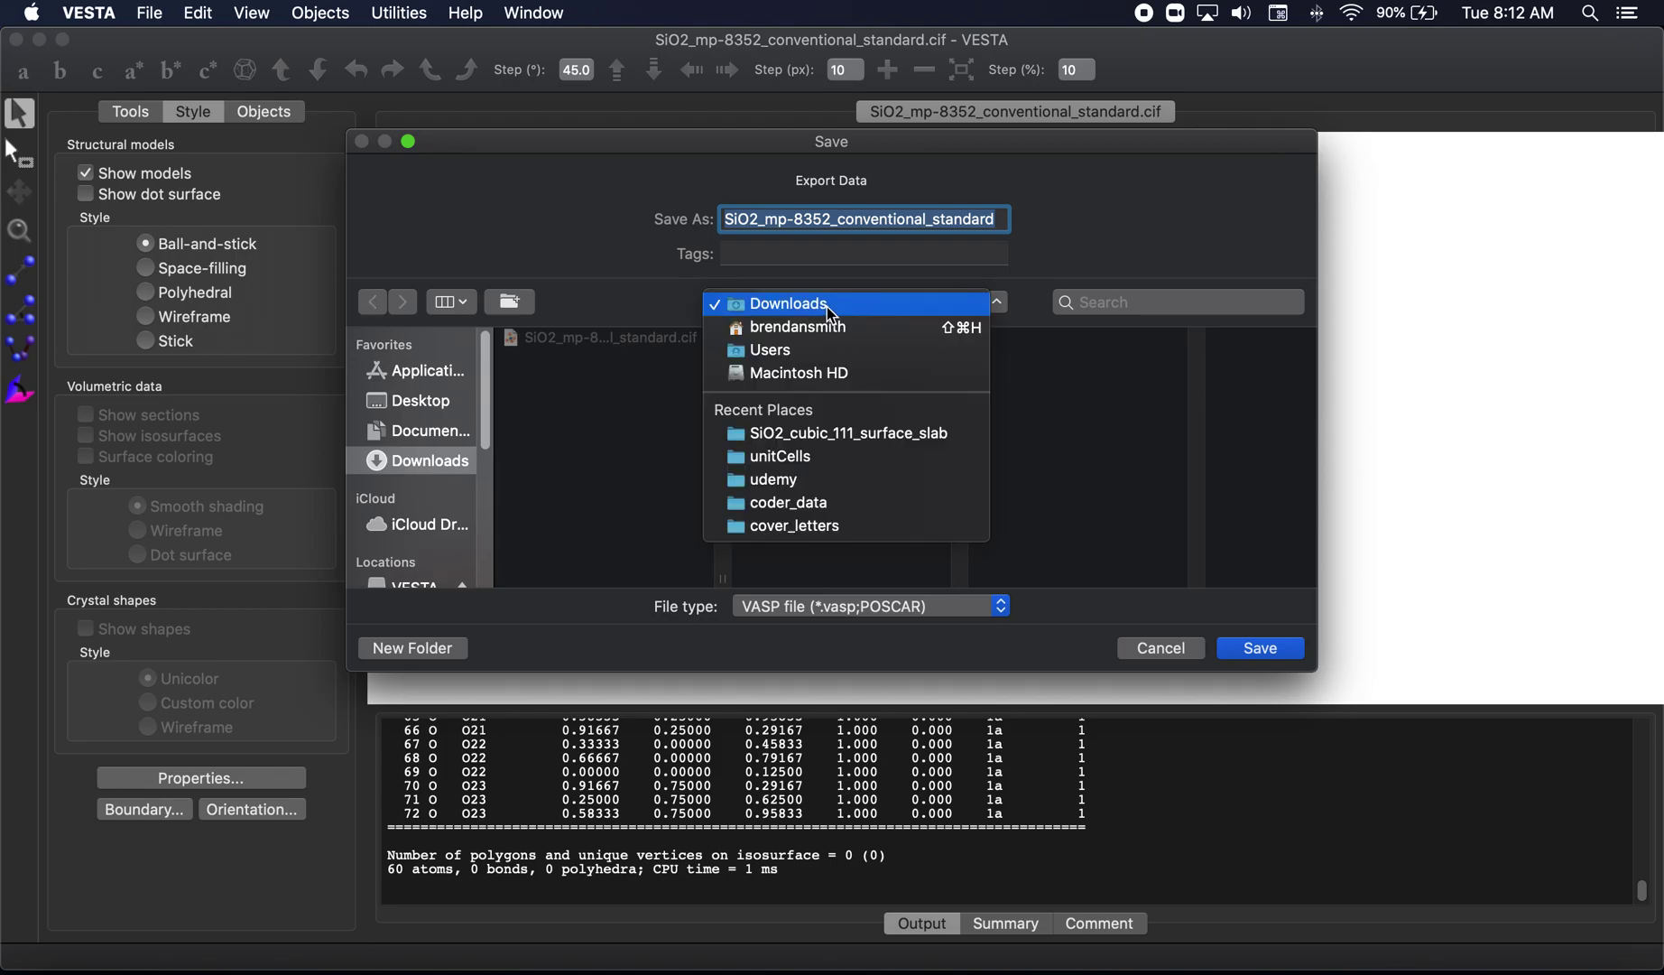
click(871, 434)
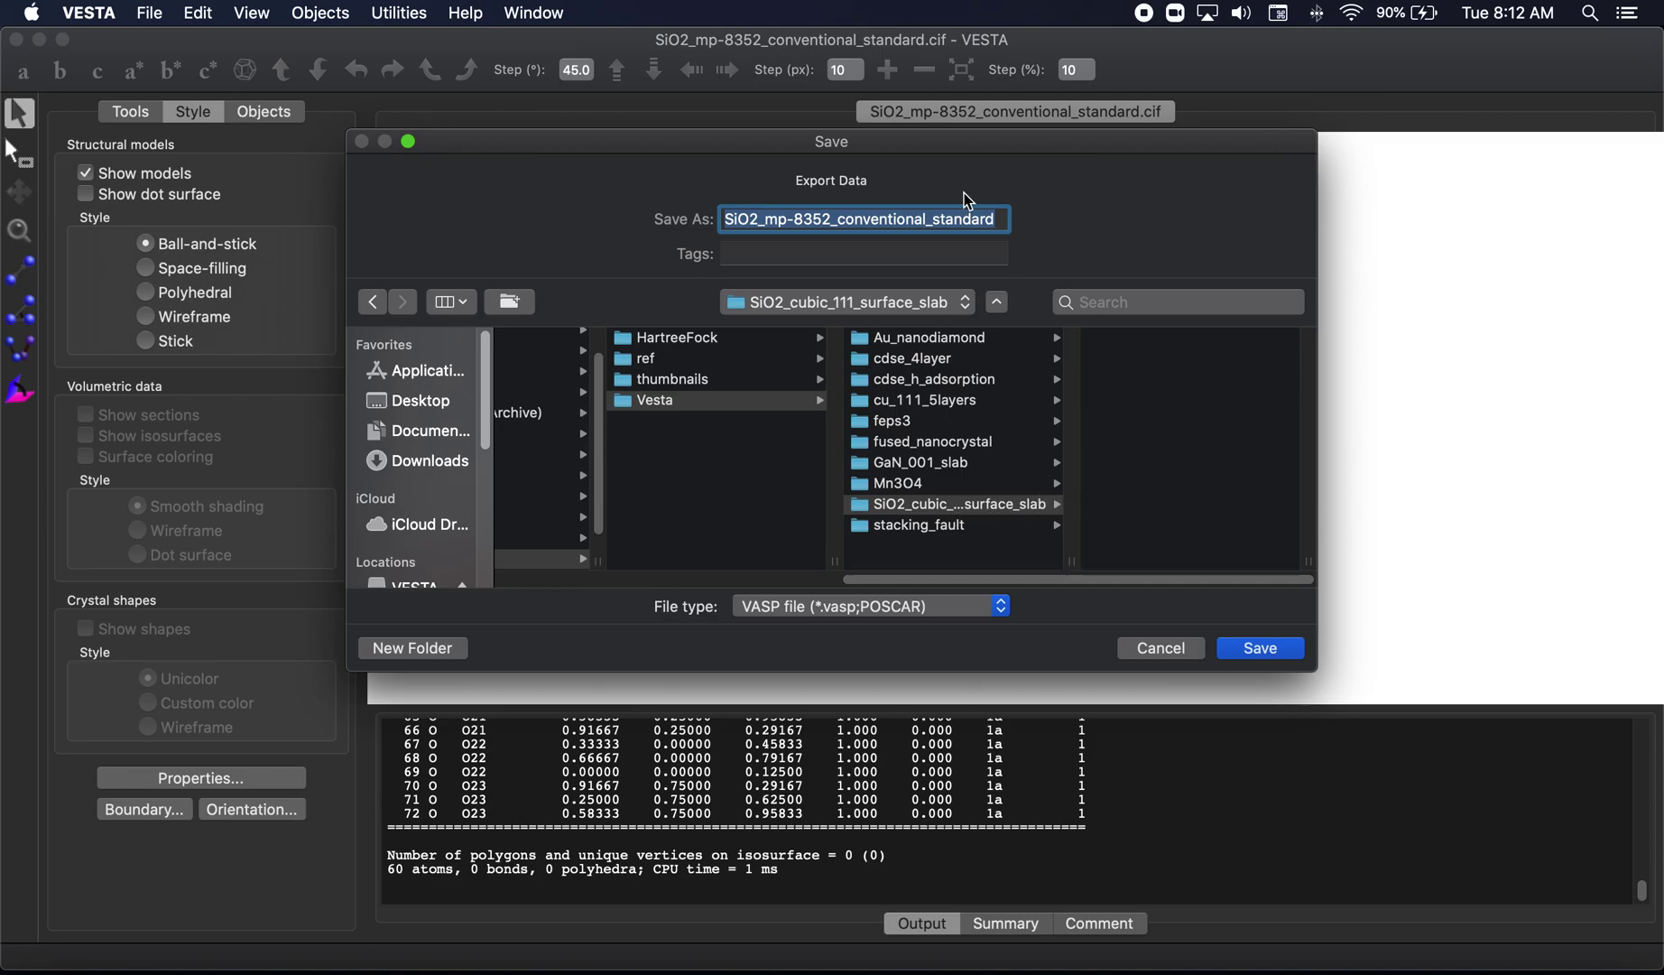
text(sio2_111)
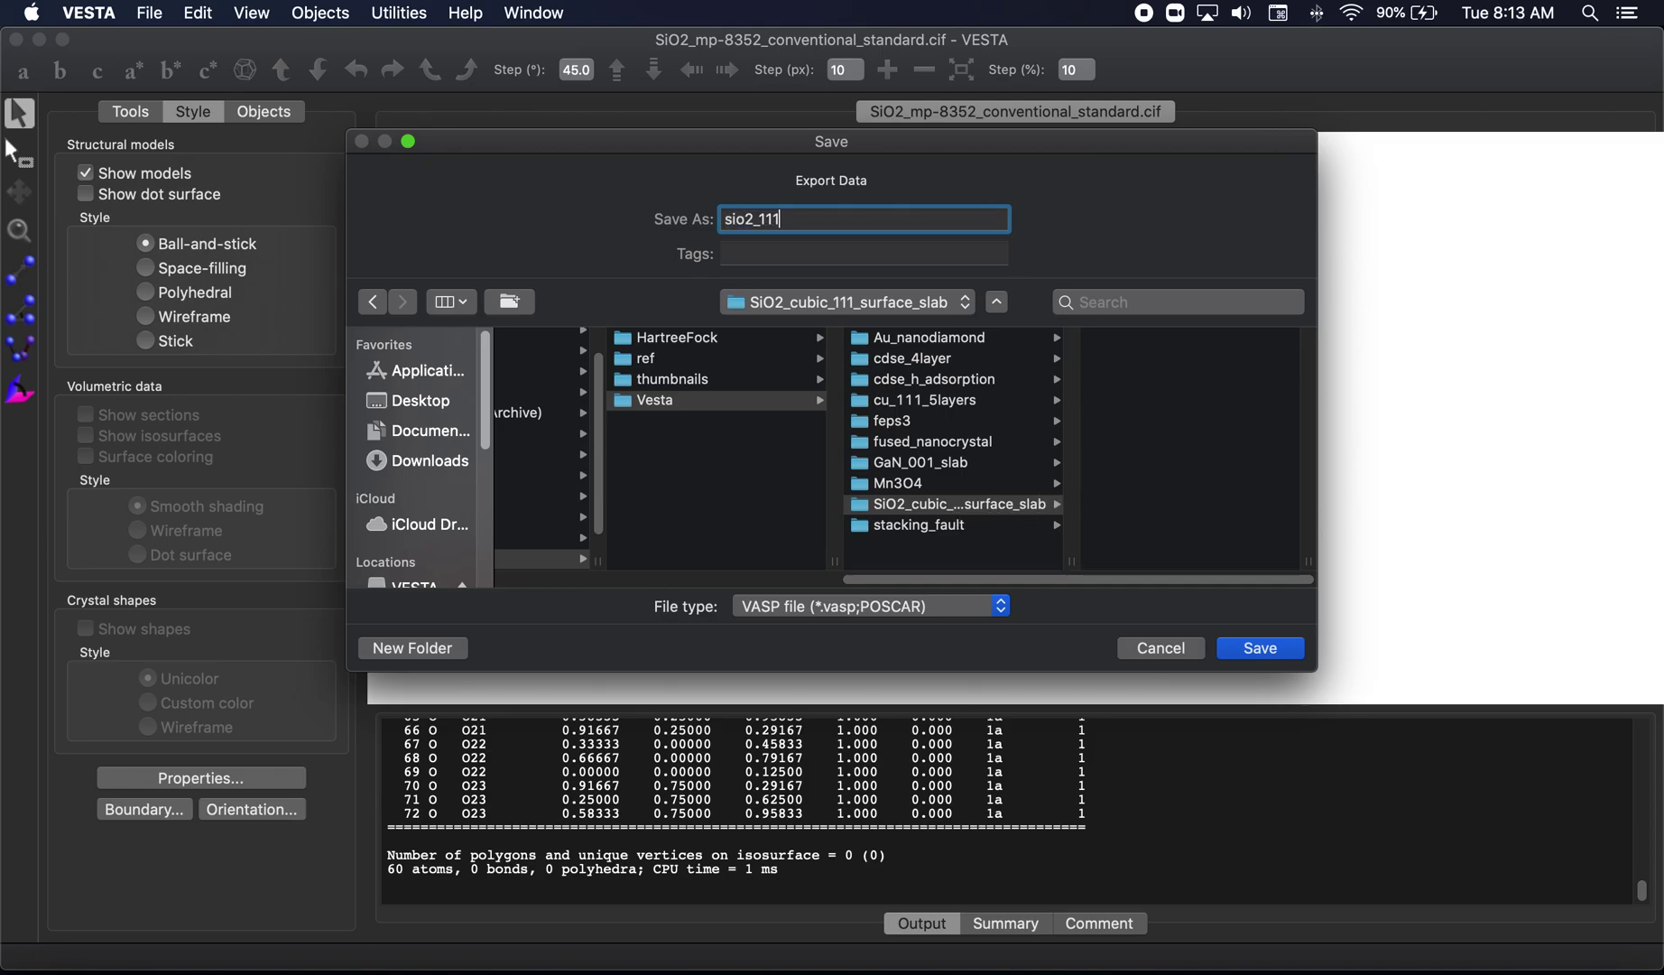
click(1259, 647)
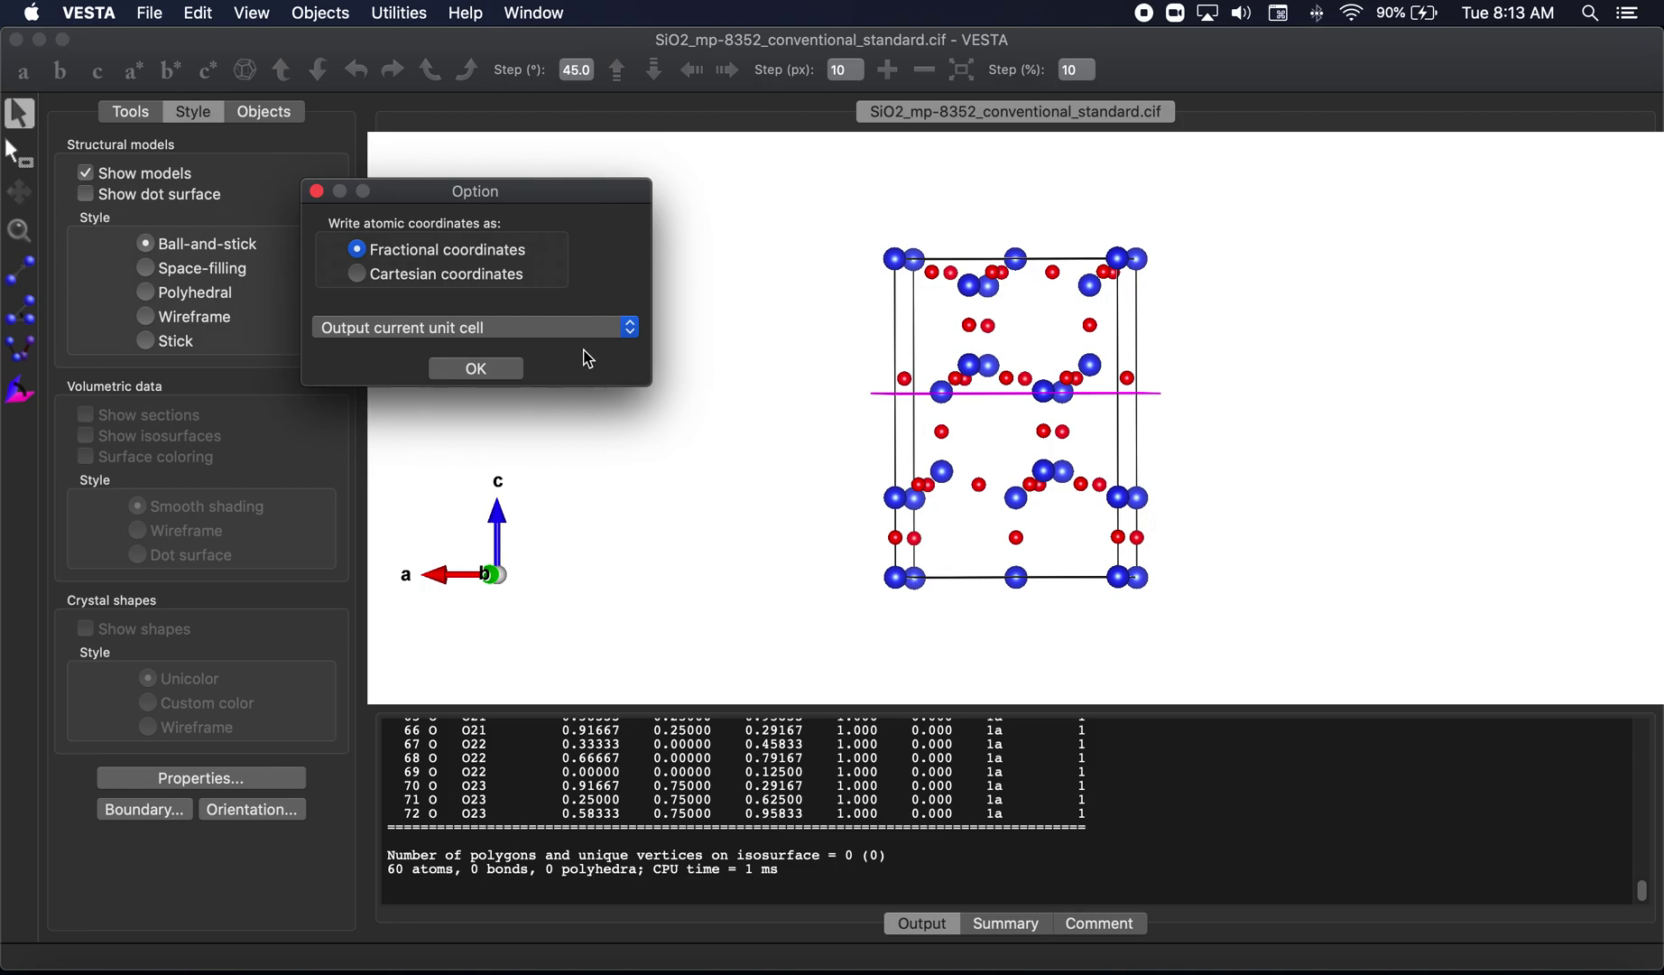
click(490, 276)
click(475, 370)
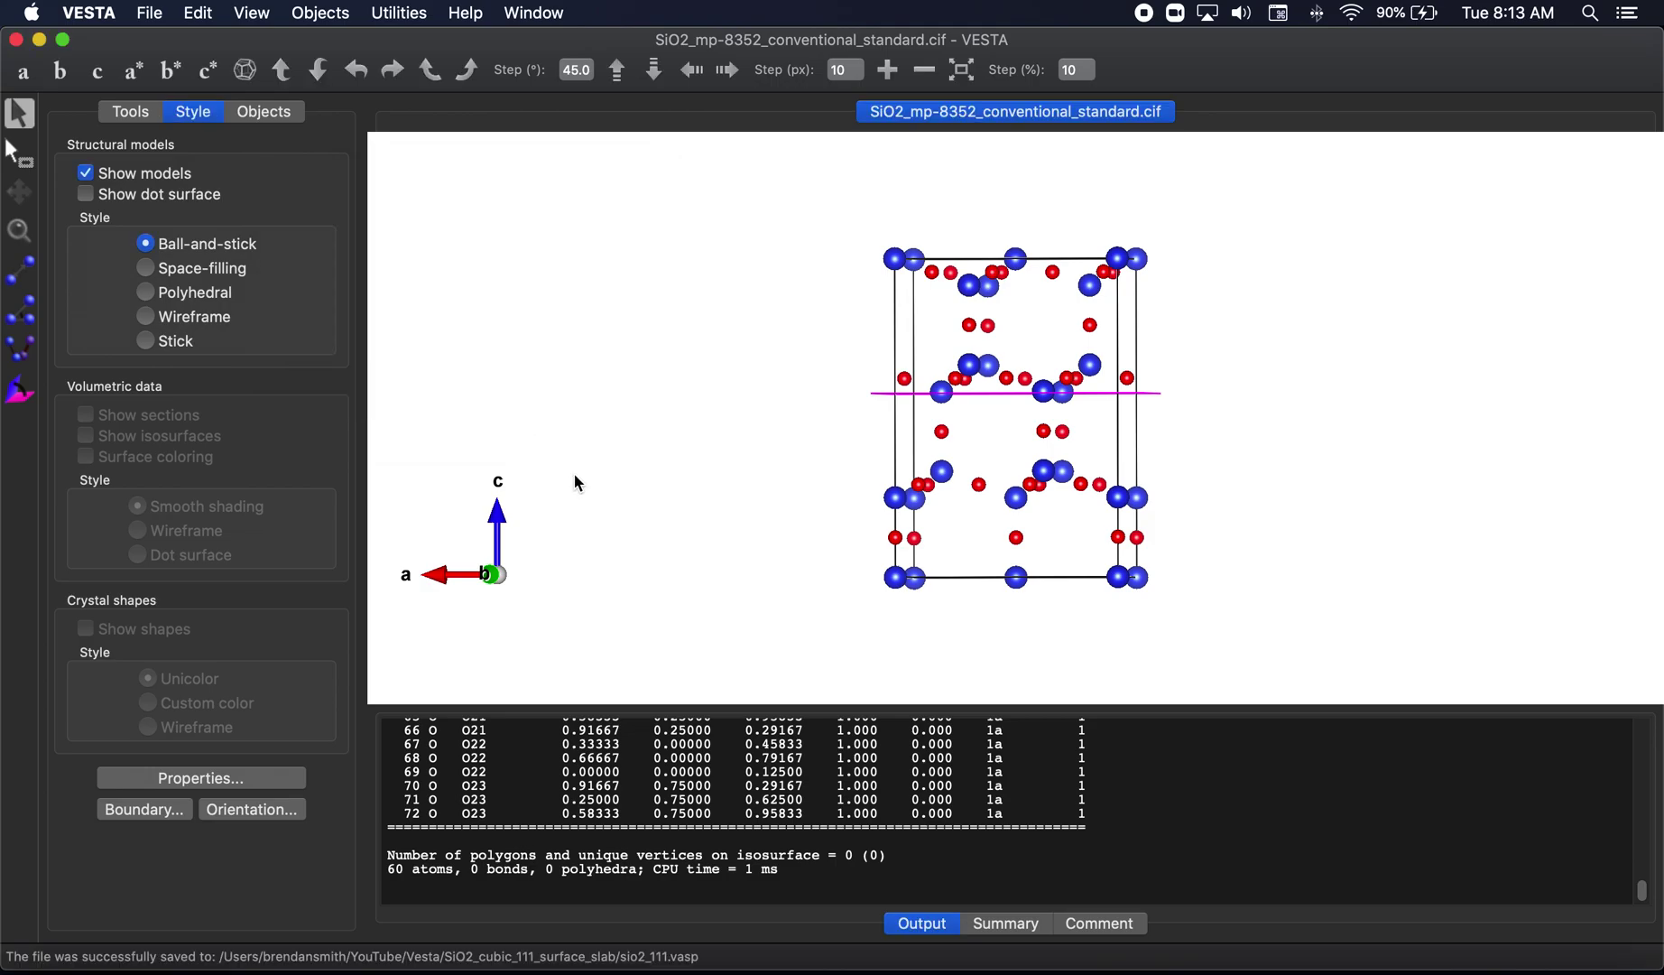
key(super+w)
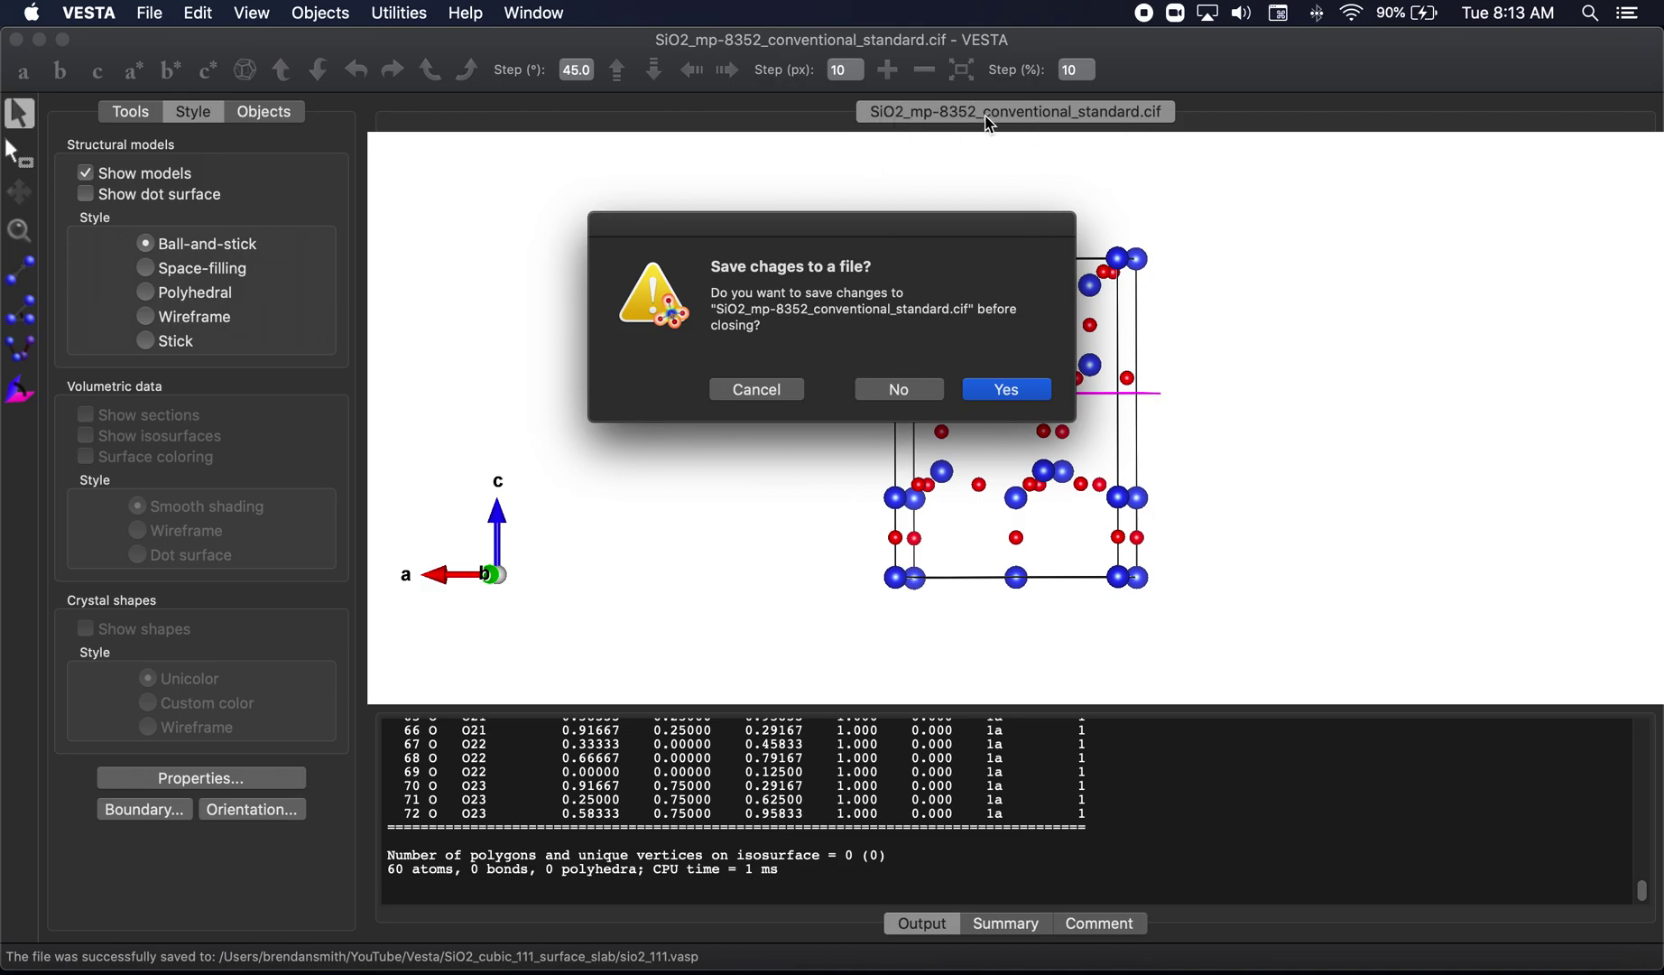
Discard the CIF changes and open sio2_111.vasp from SiO2_cubic_111_surface_slab in PyCharm
click(902, 389)
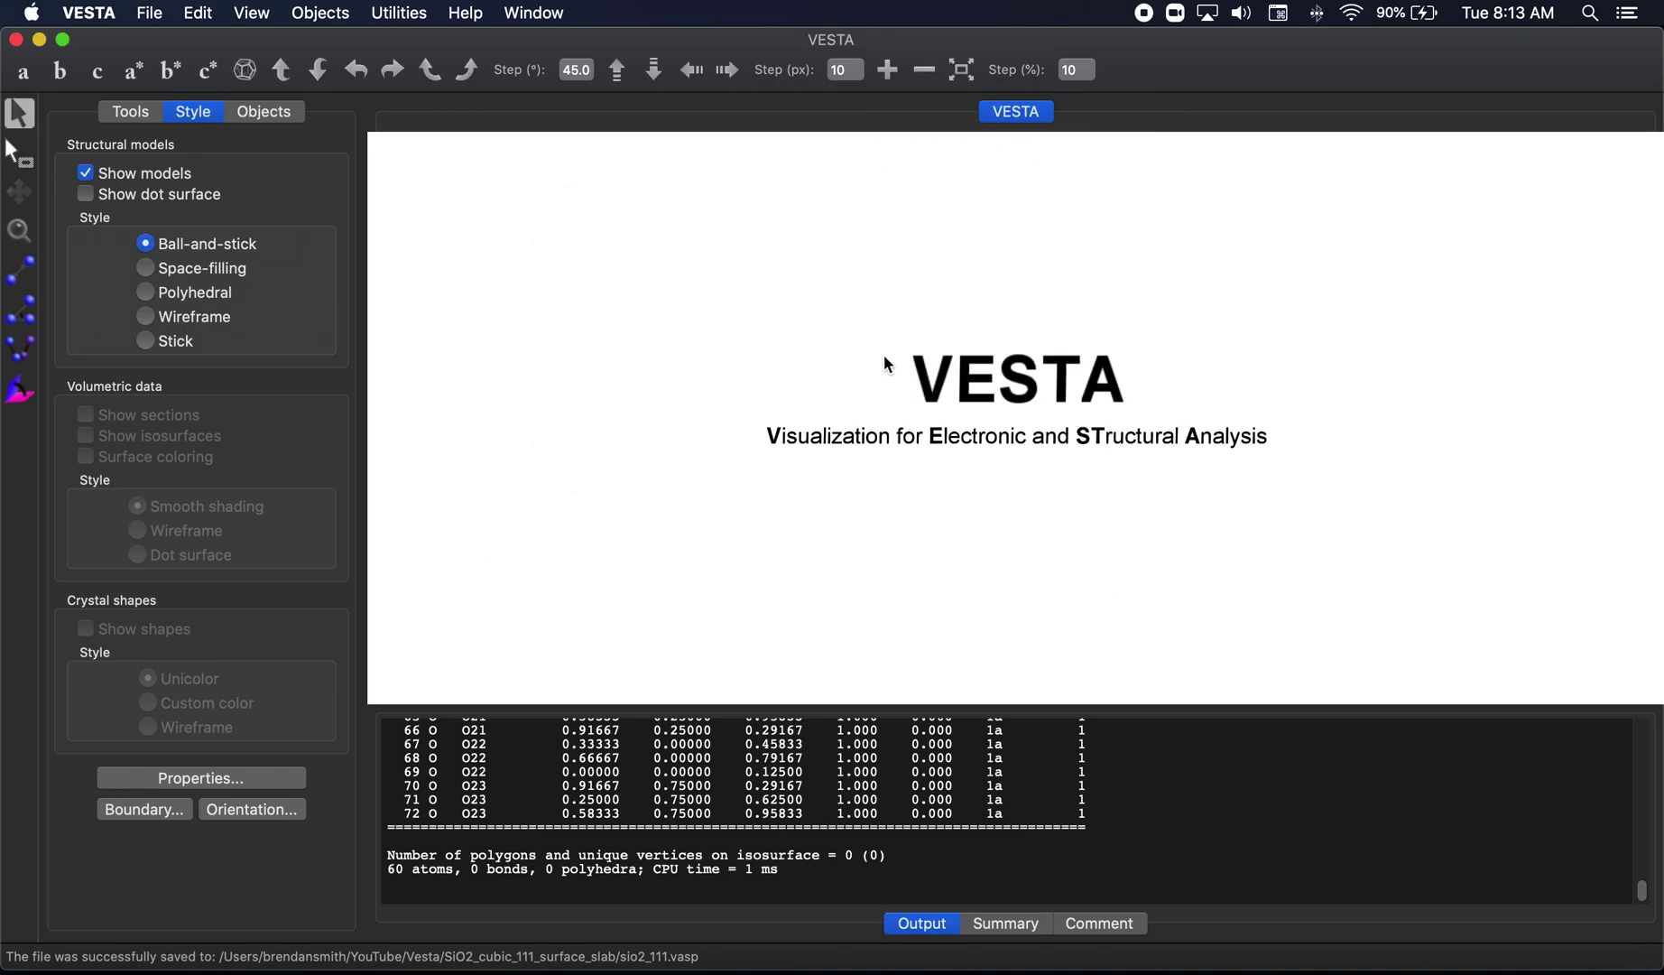
click(443, 965)
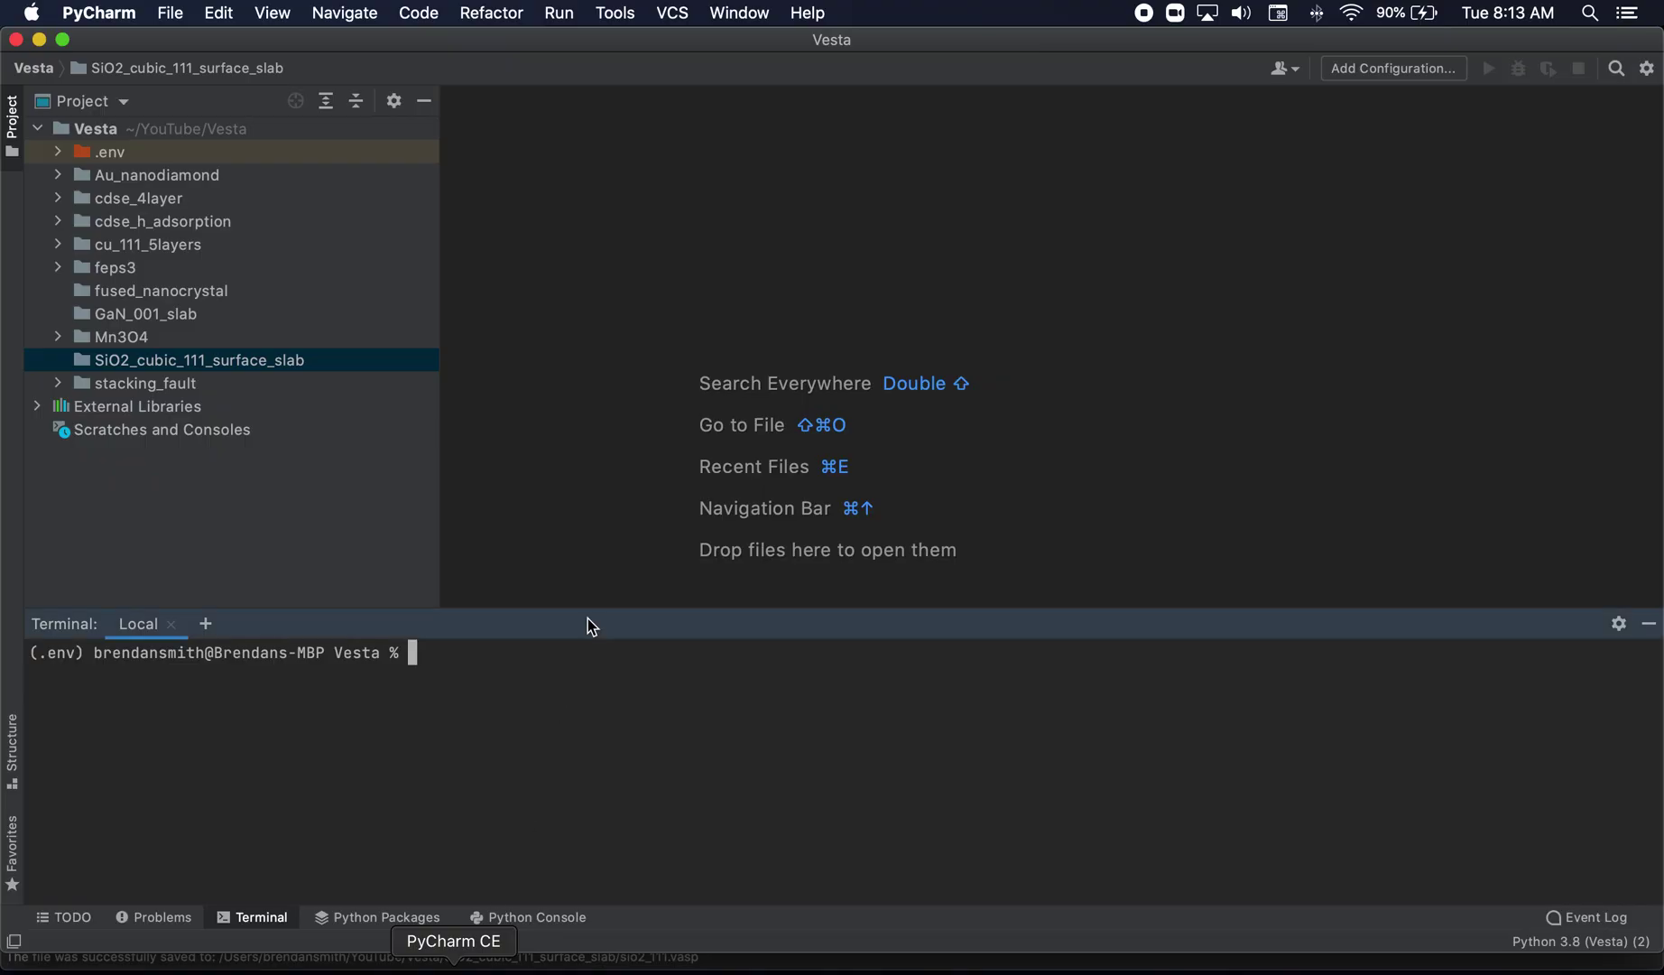
click(56, 361)
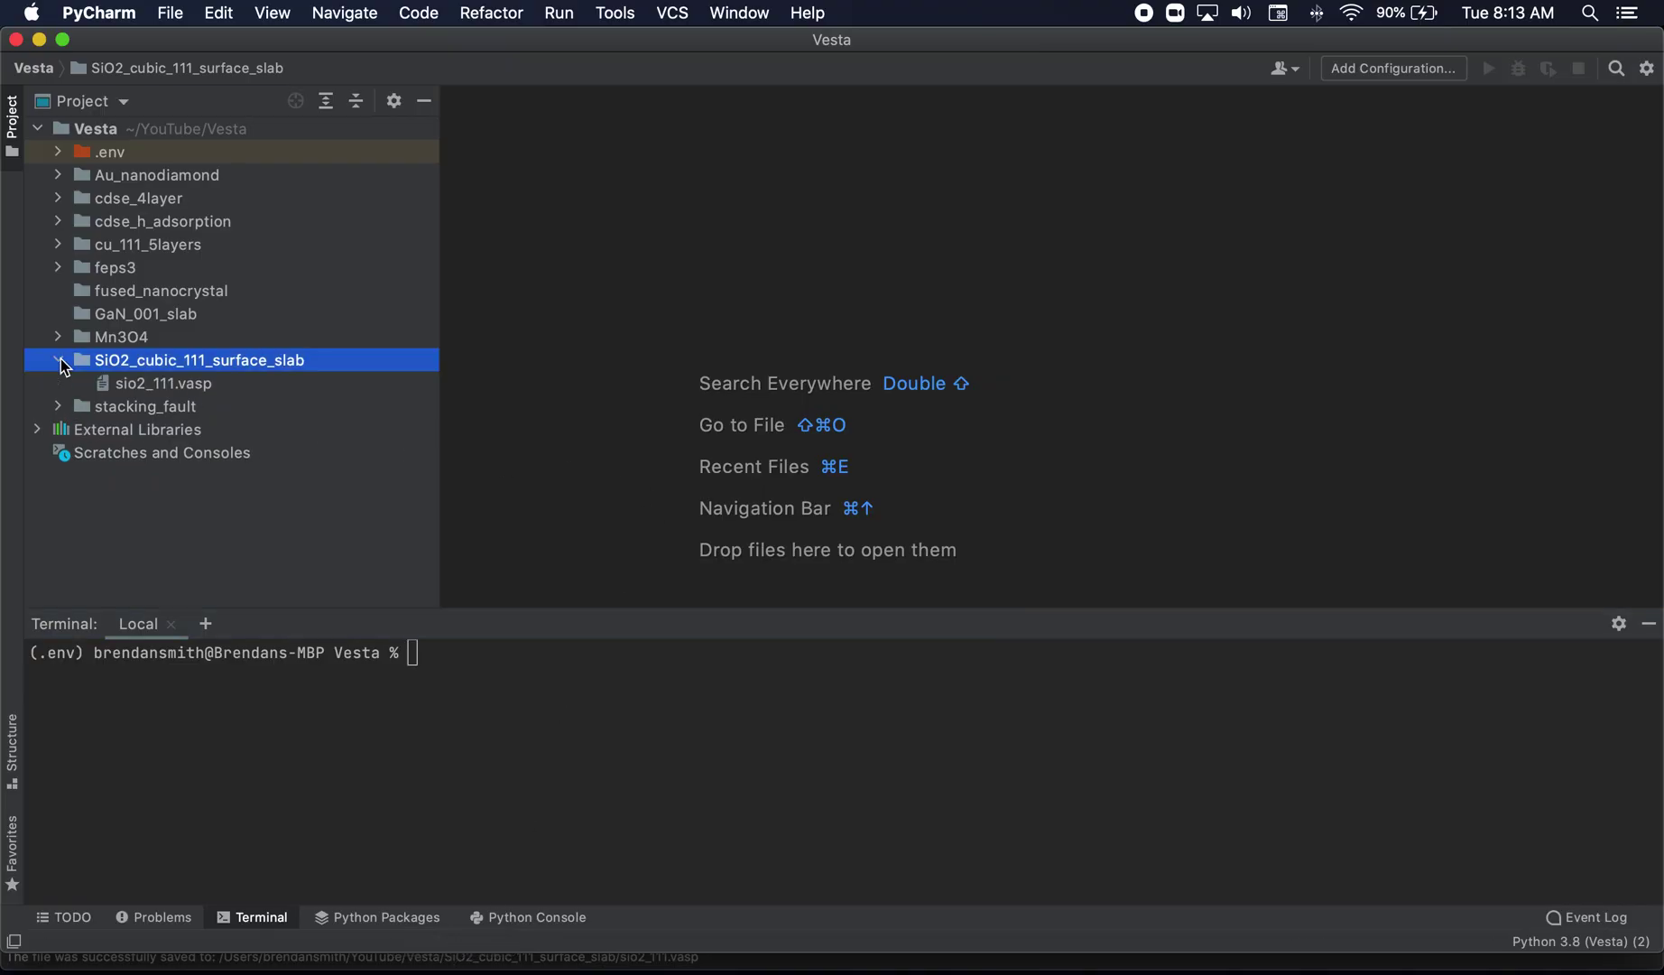
click(154, 385)
double_click(156, 386)
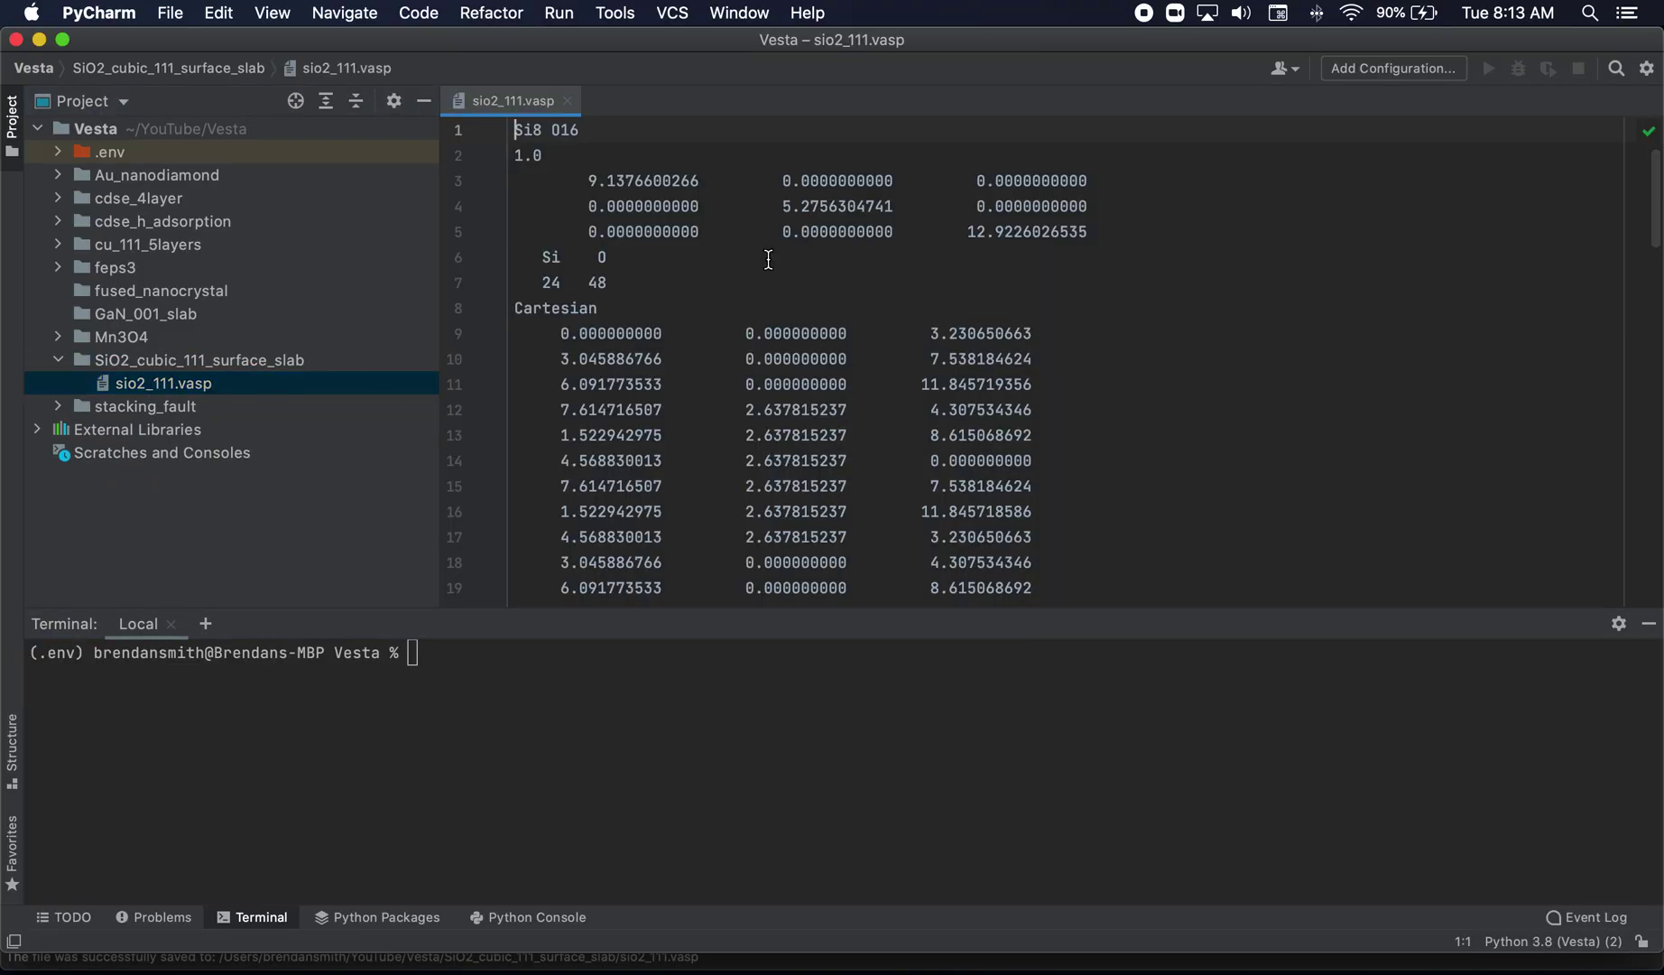
Scroll through the file's lattice and Cartesian coordinates, then return to VESTA
scroll(768, 260, down, 5)
scroll(754, 279, up, 5)
scroll(668, 397, down, 5)
scroll(673, 399, up, 5)
click(882, 959)
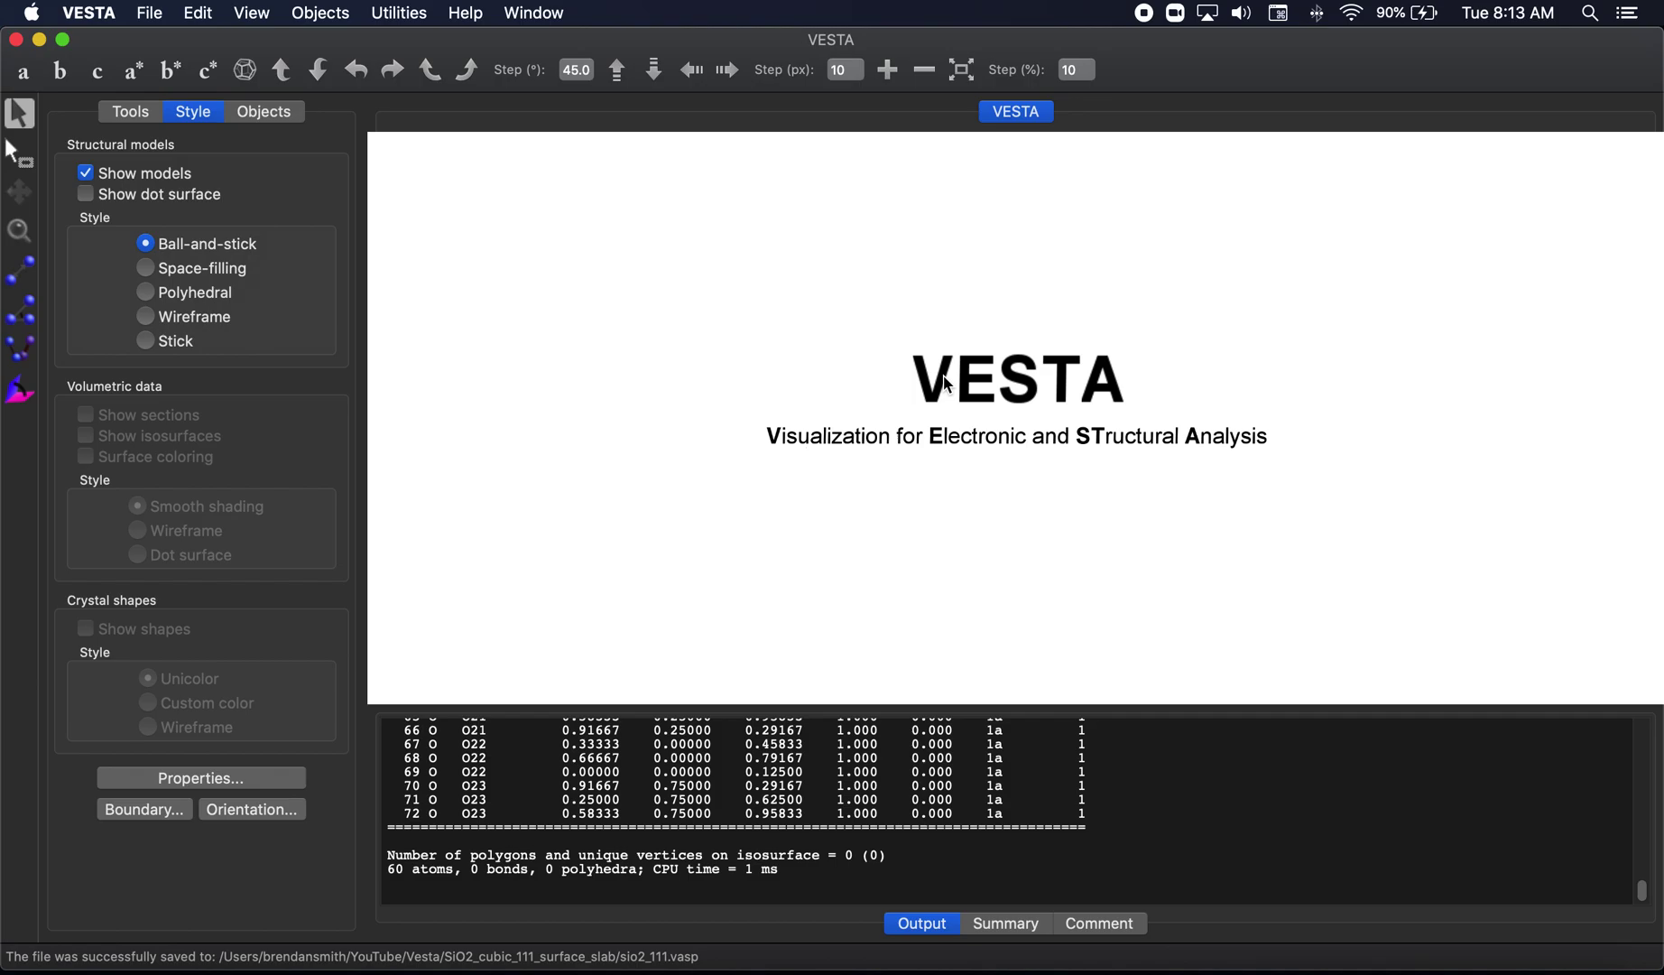
Open the exported sio2_111.vasp structure in VESTA
click(149, 14)
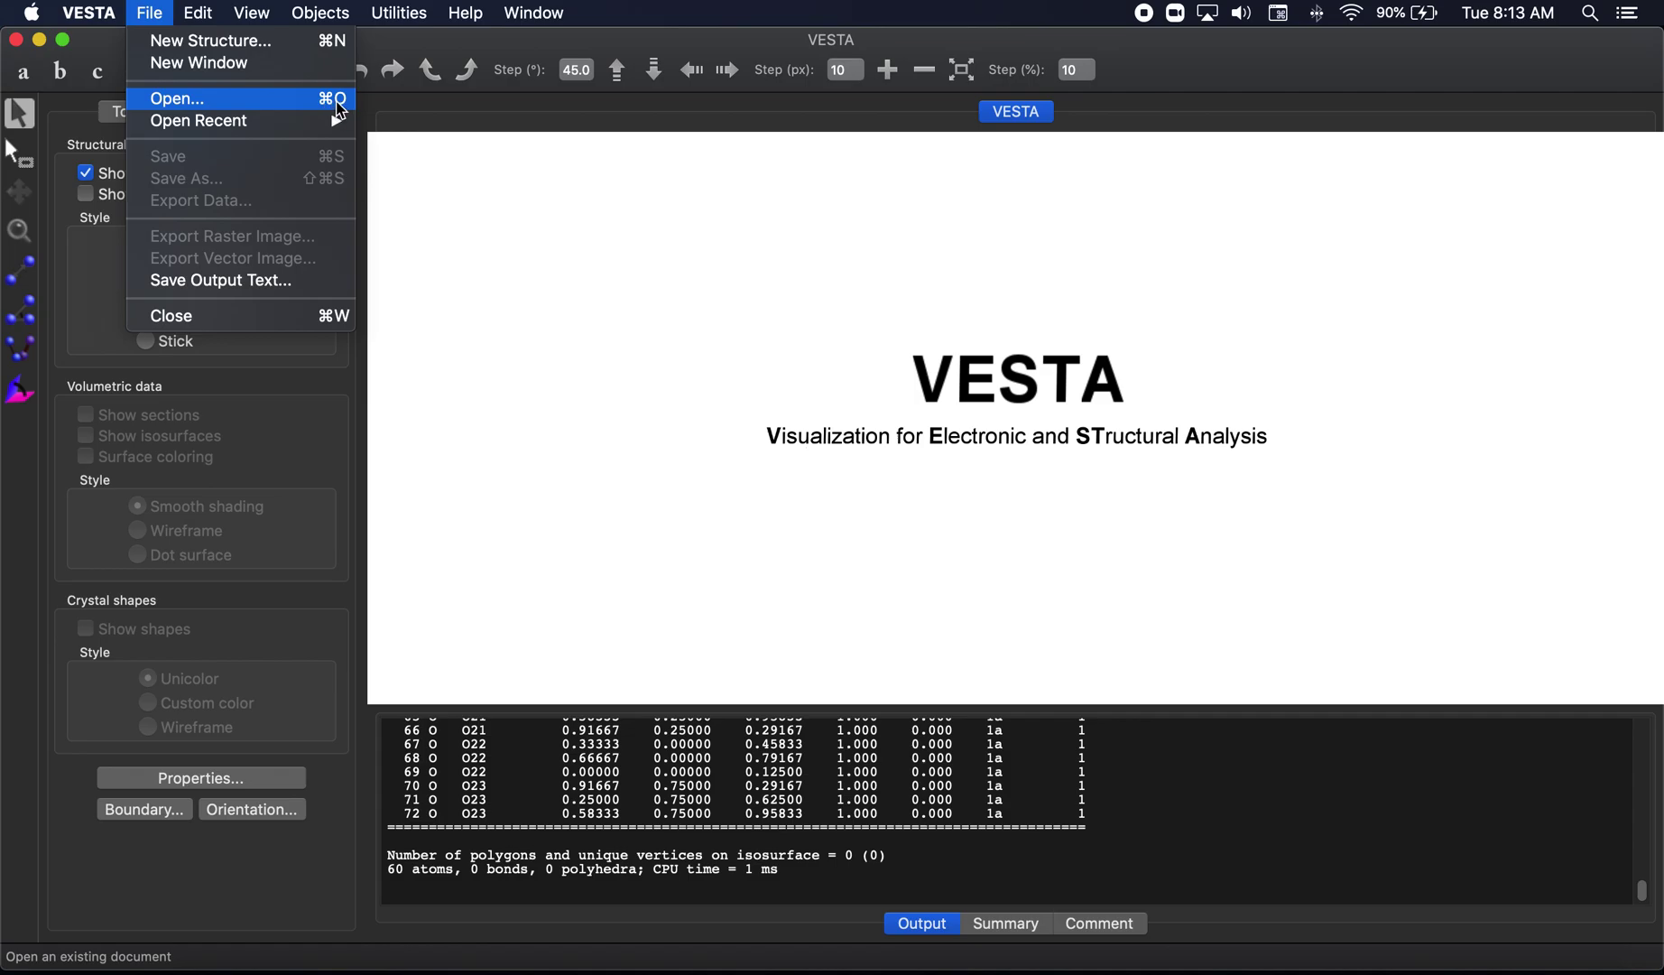
click(567, 244)
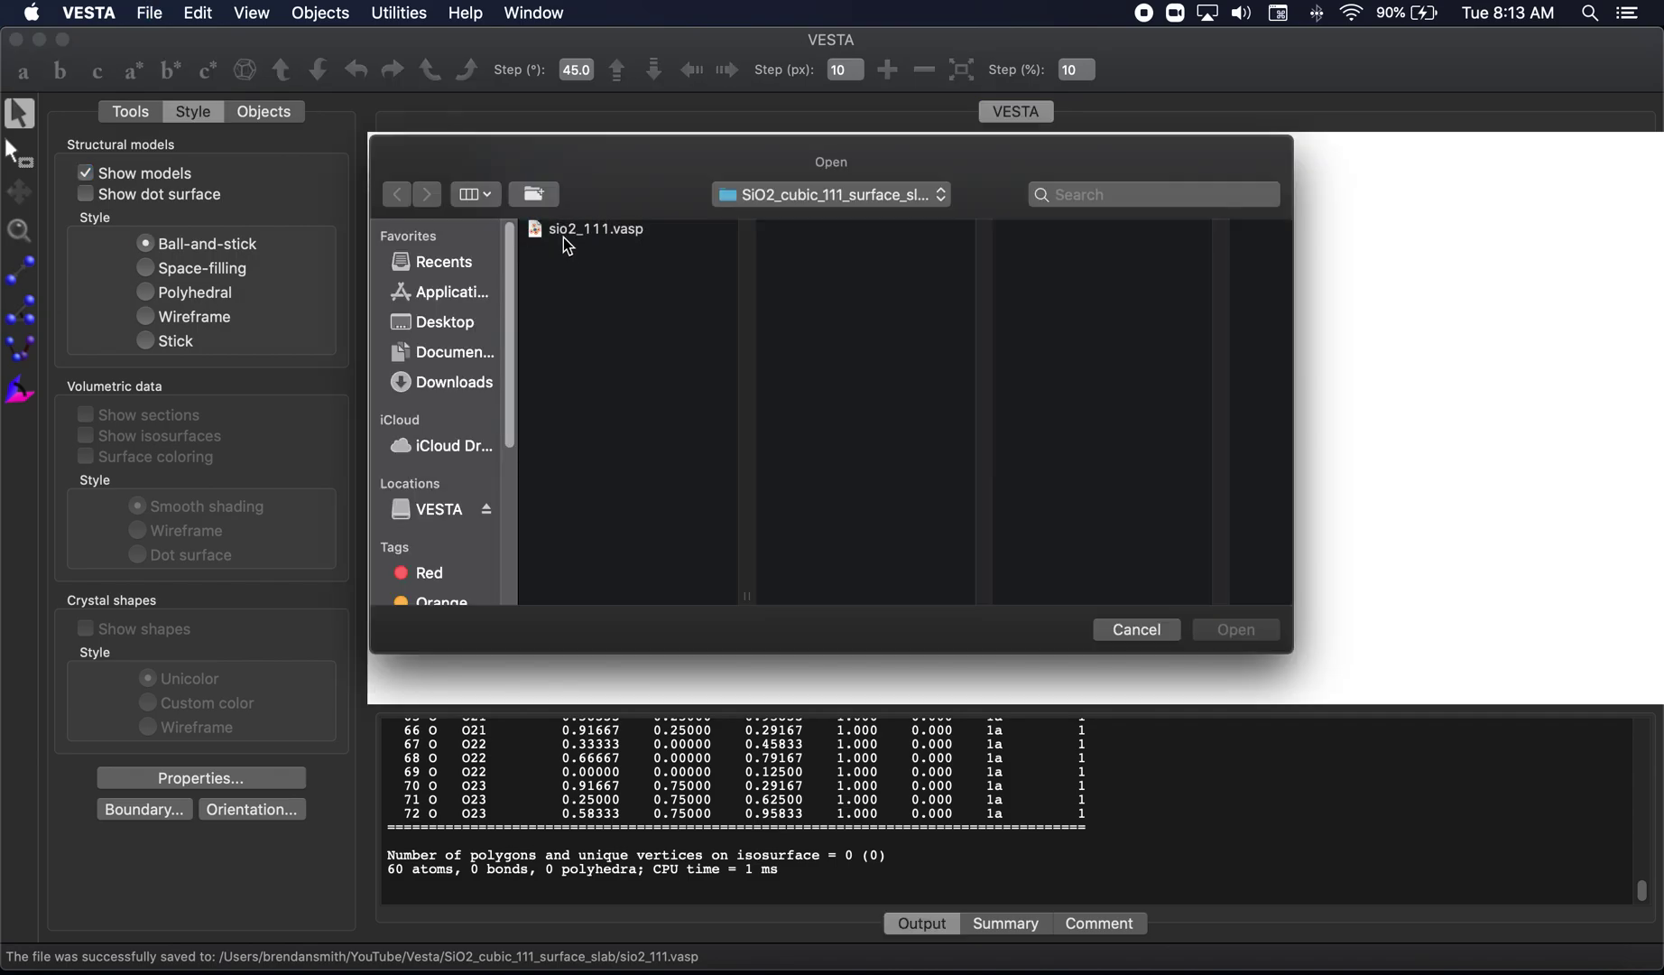
double_click(585, 233)
Try the a, c and b view directions, settle face-on along b, and zoom out
click(21, 73)
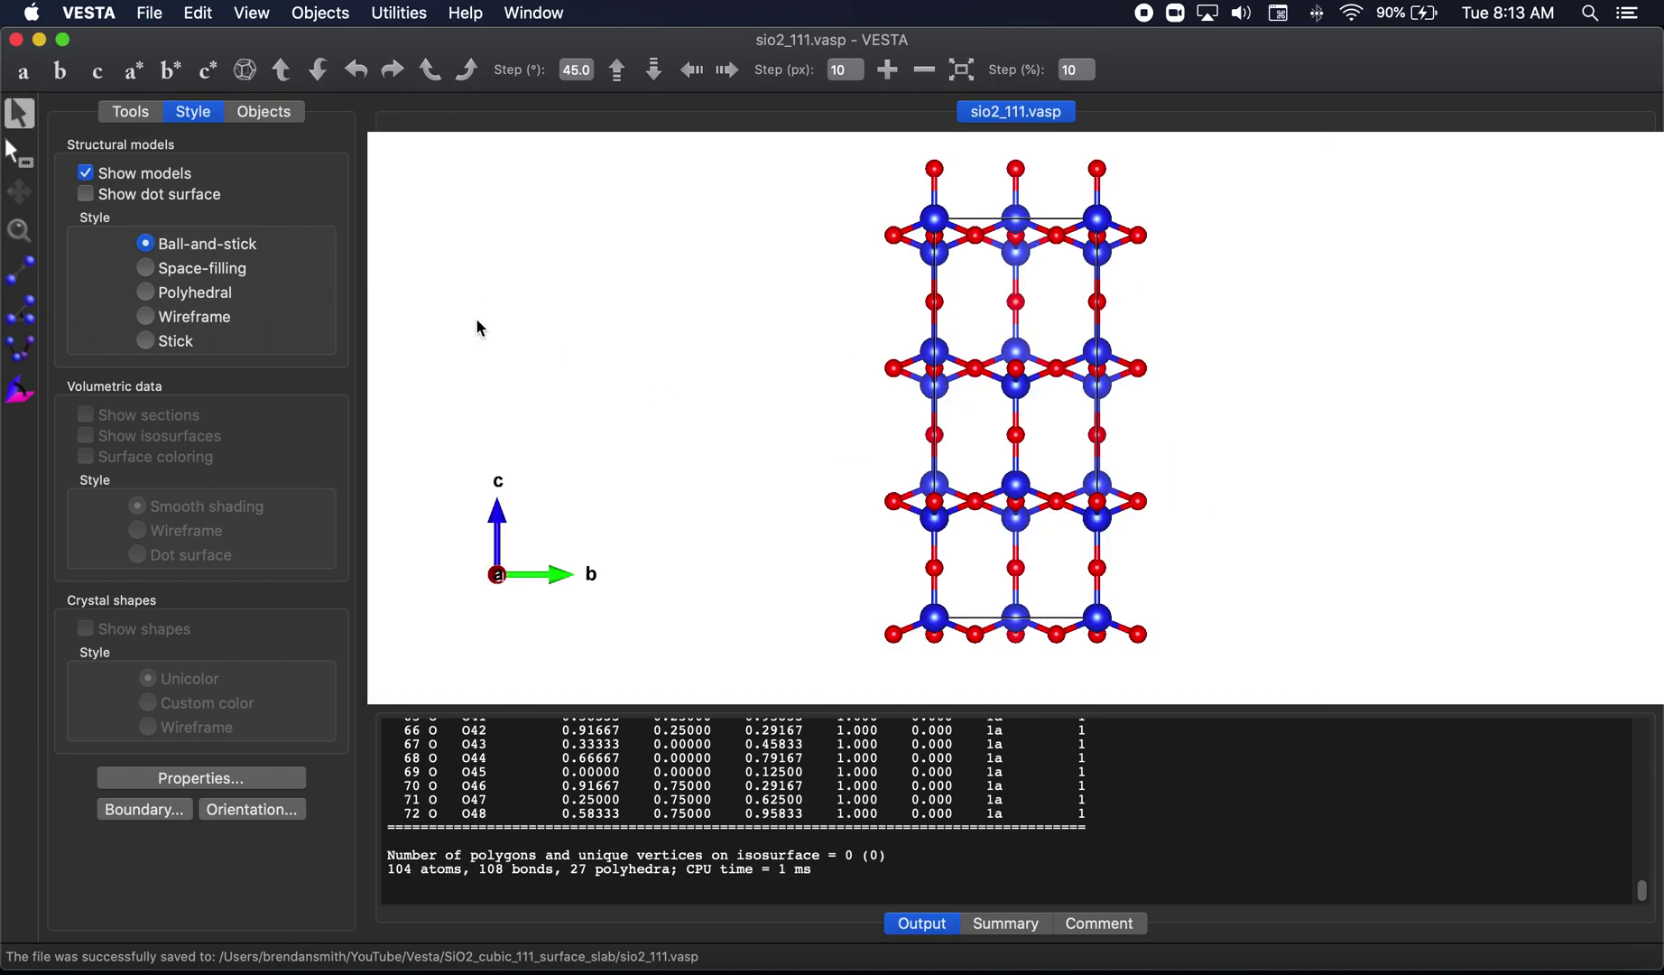
click(98, 72)
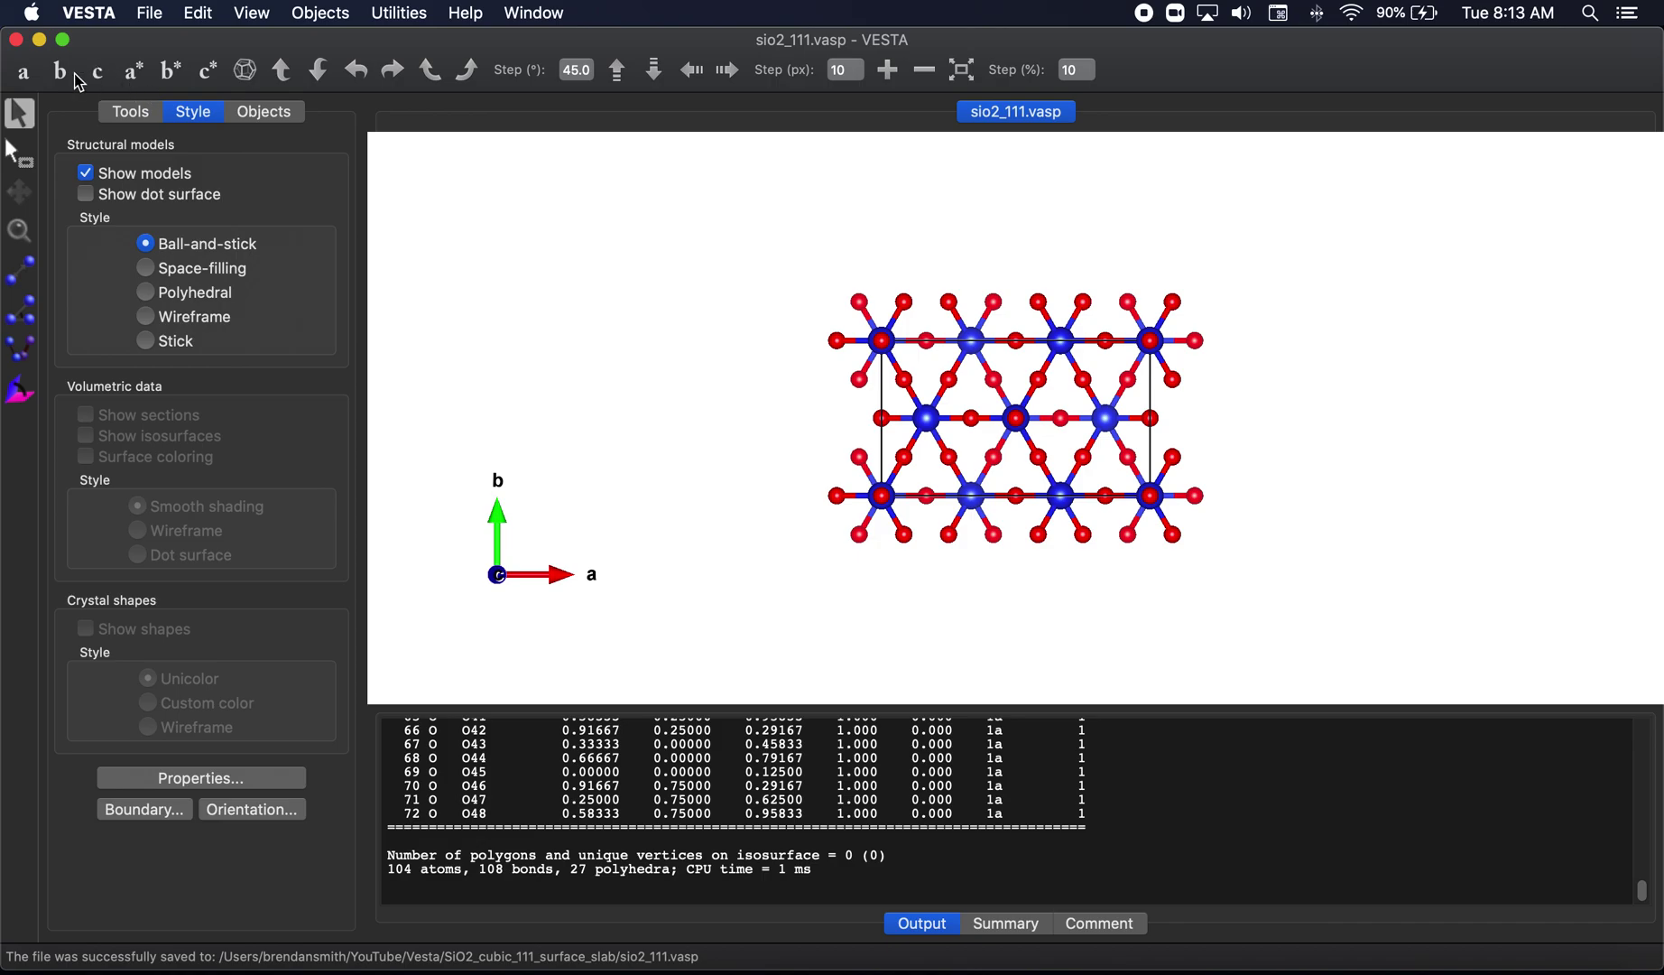
click(60, 73)
click(25, 68)
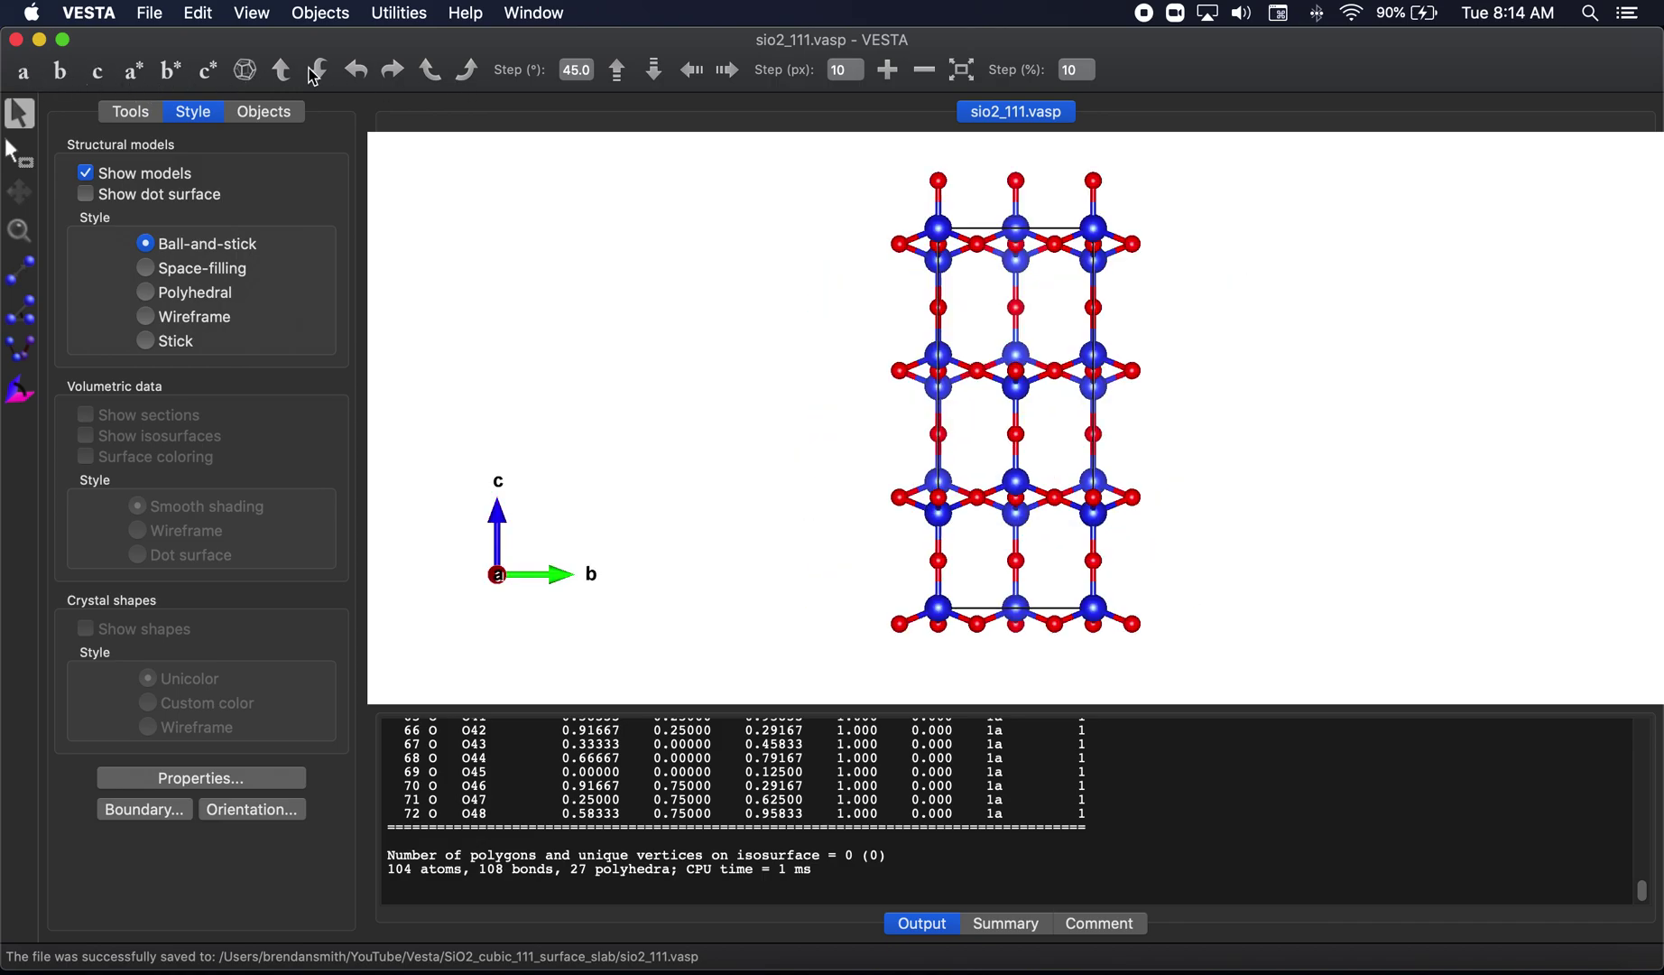
double_click(398, 75)
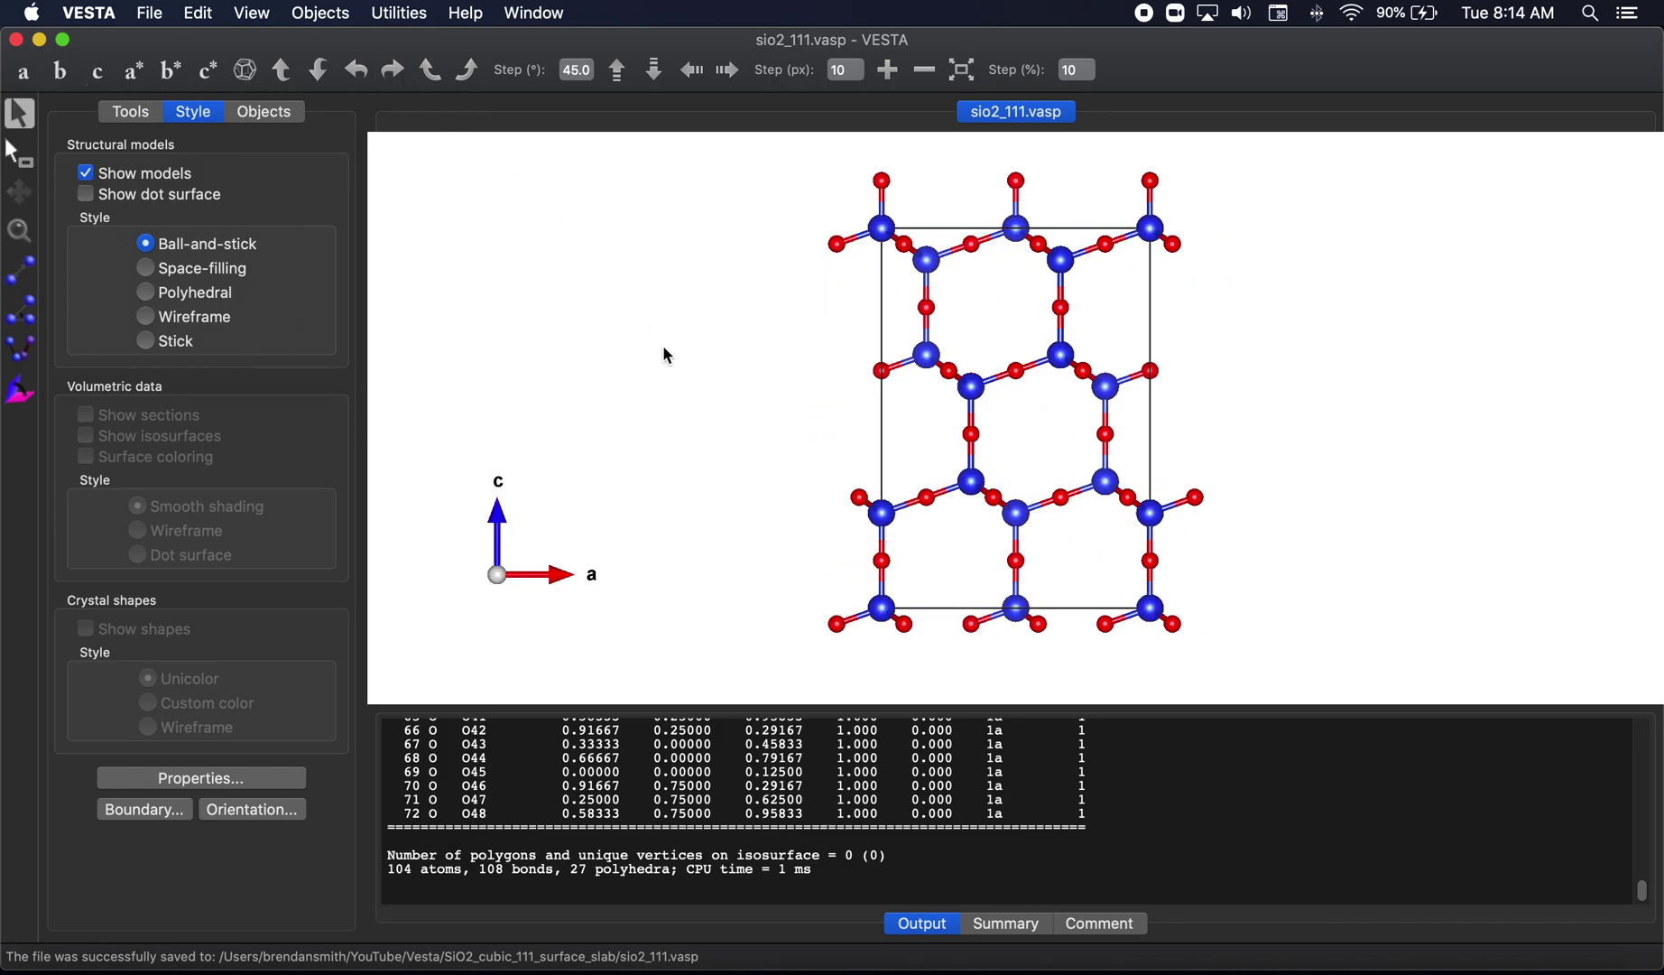
scroll(665, 352, down, 2)
Delete bond definition 1 for sio2_111.vasp, apply it, and rotate the 60-atom bondless model
click(201, 14)
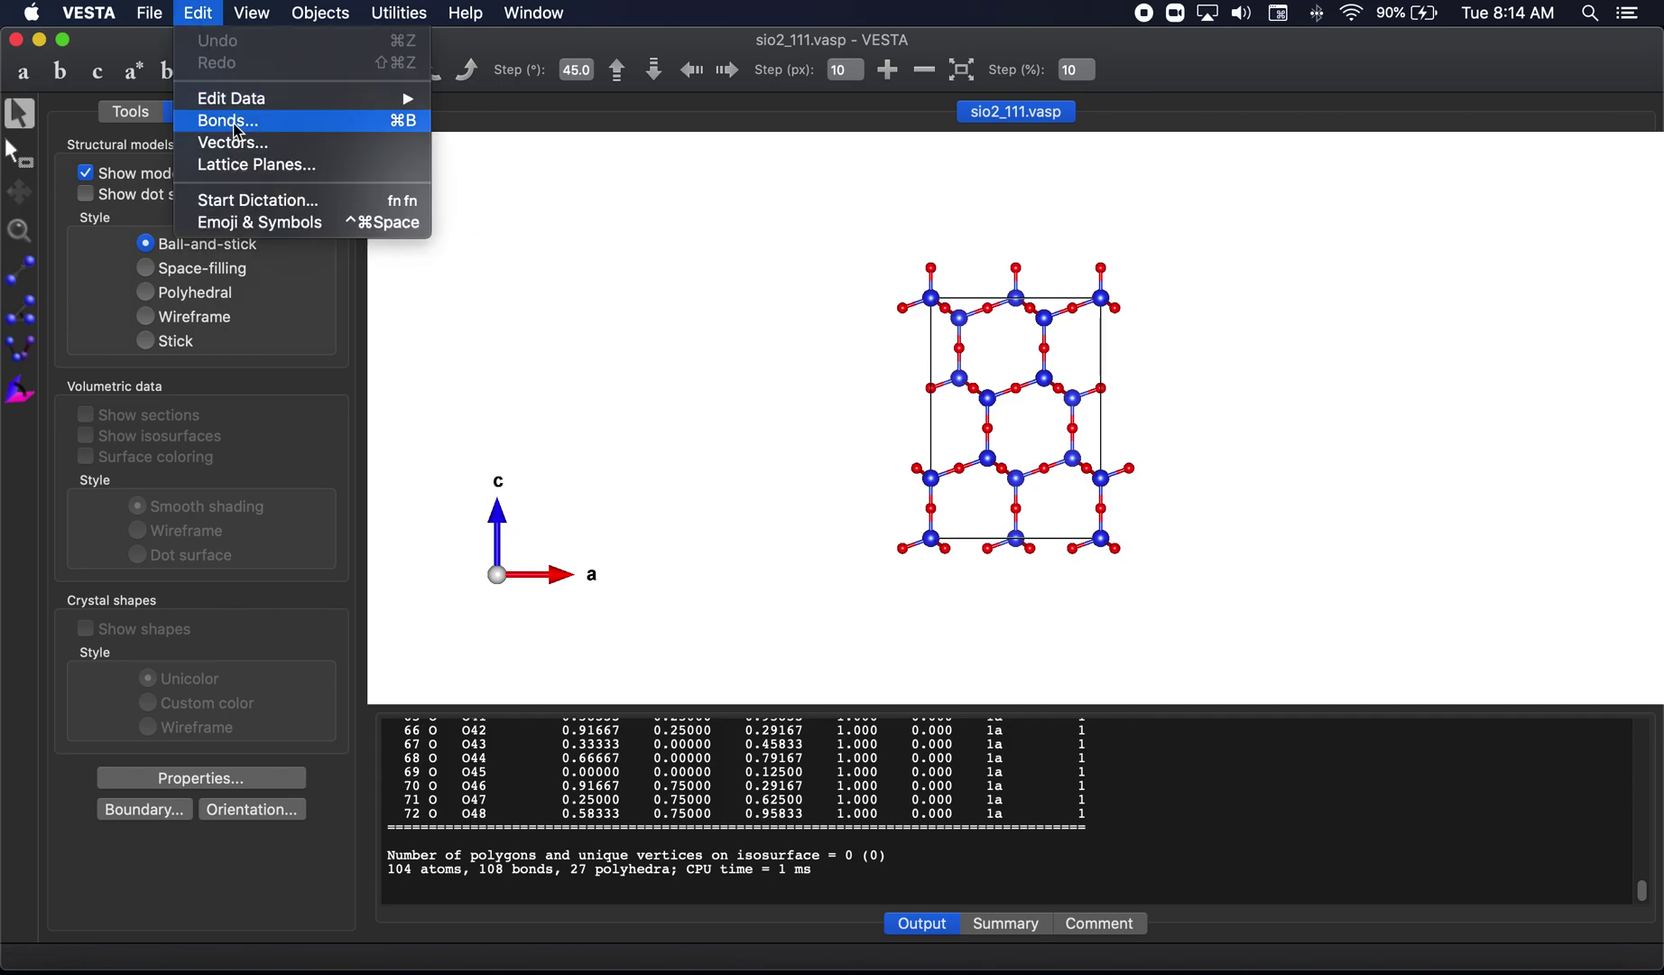
click(244, 120)
click(532, 377)
click(747, 377)
click(307, 489)
click(508, 492)
scroll(853, 477, up, 3)
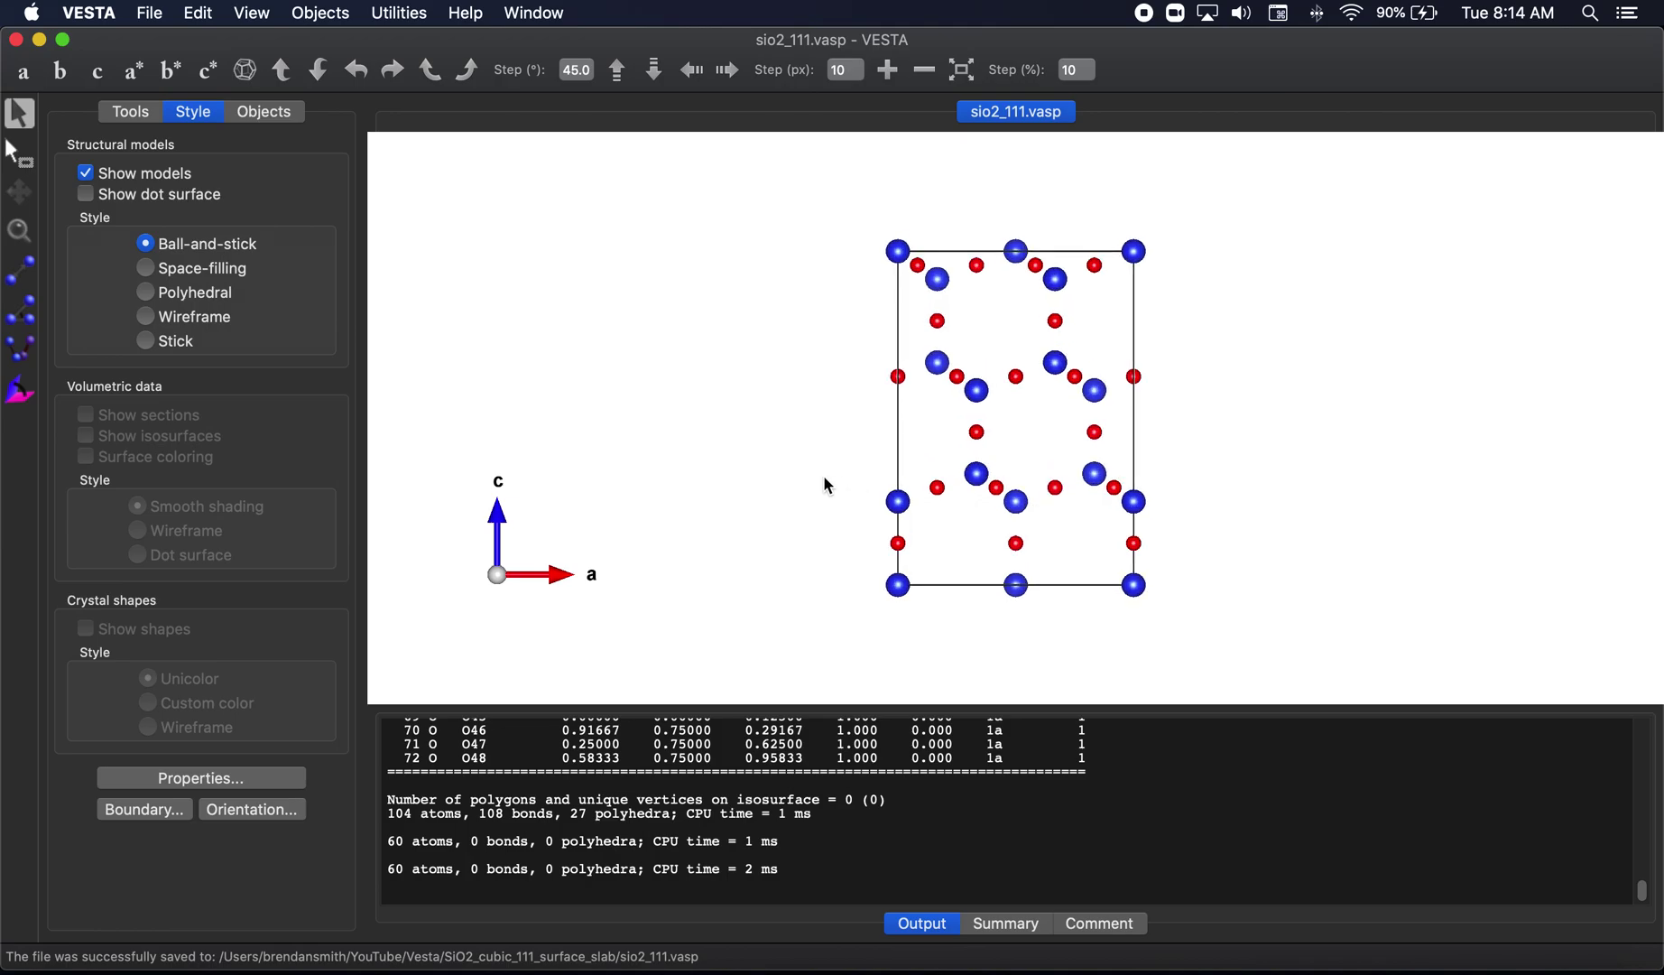
drag(806, 363, 684, 403)
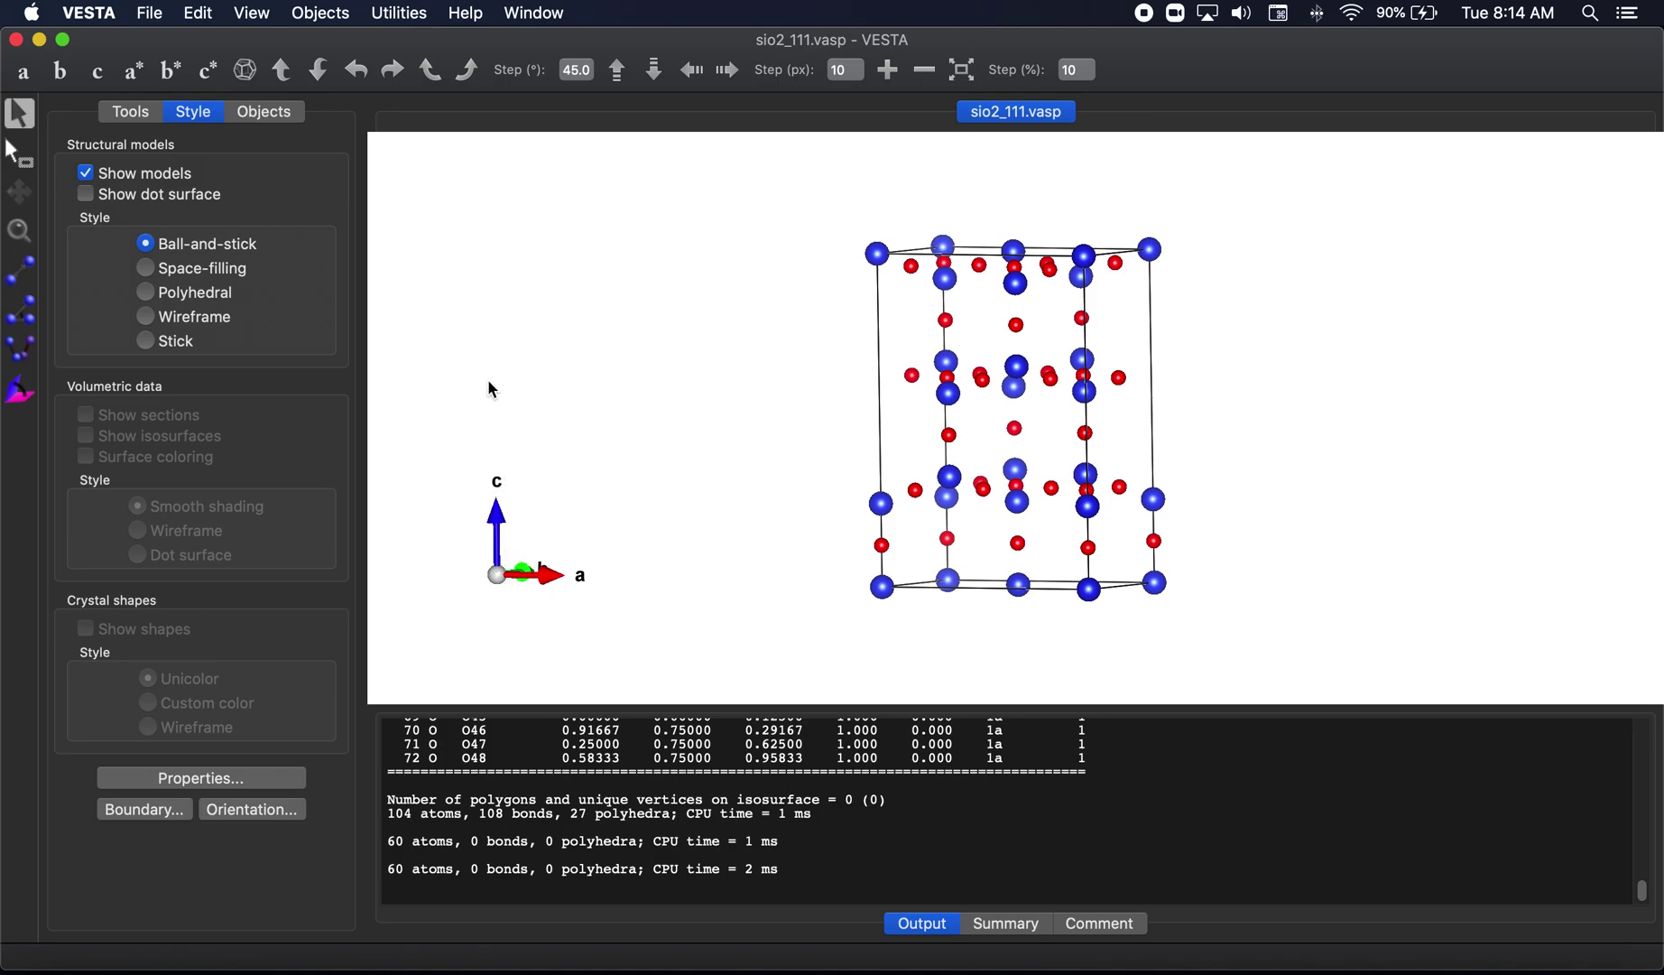
drag(818, 431, 873, 450)
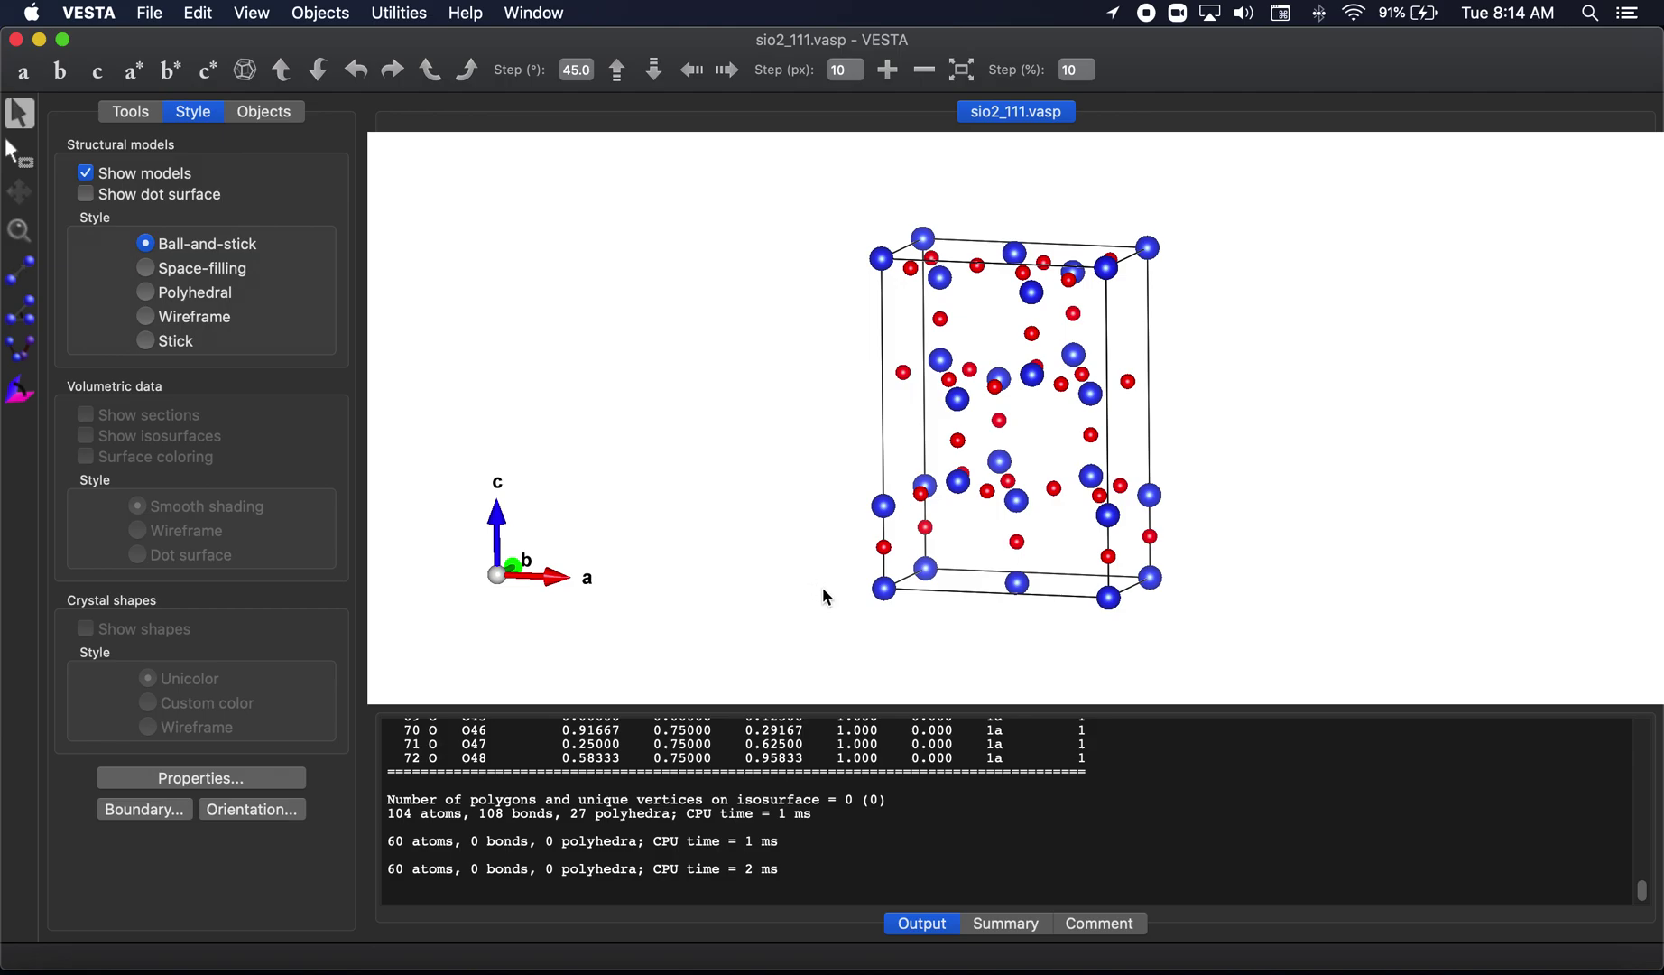
Print the coordinates of the corner Si atoms, including (0, 0, 0) and (9.13766, 0, 0)
click(889, 594)
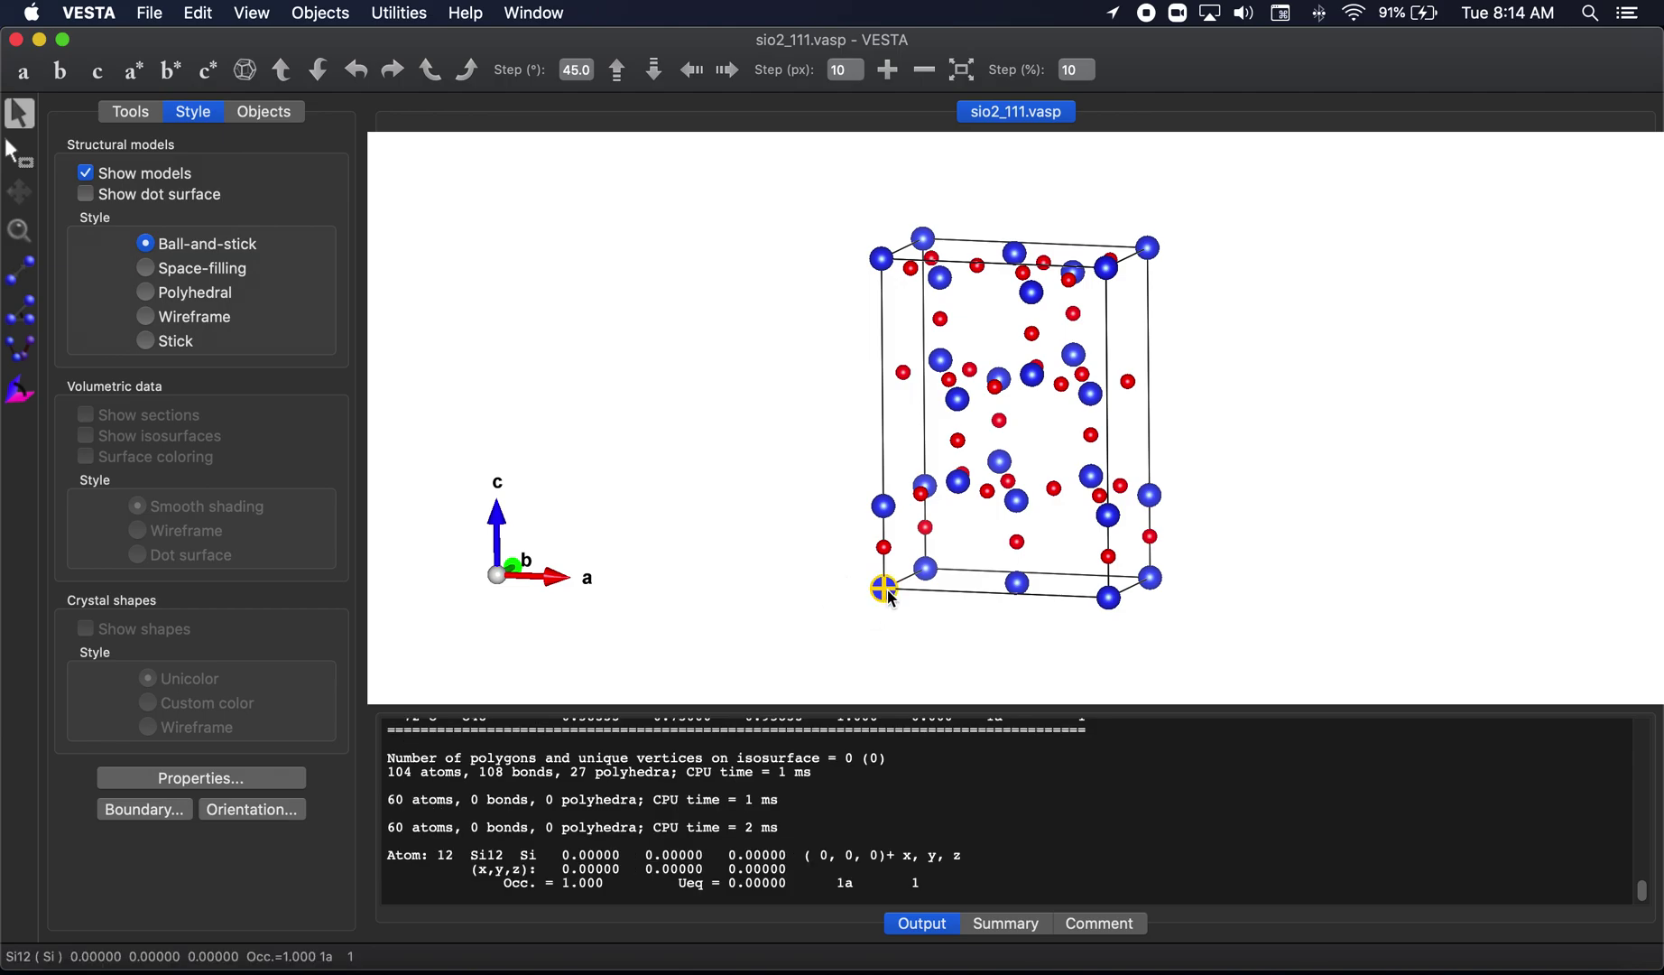
click(1104, 596)
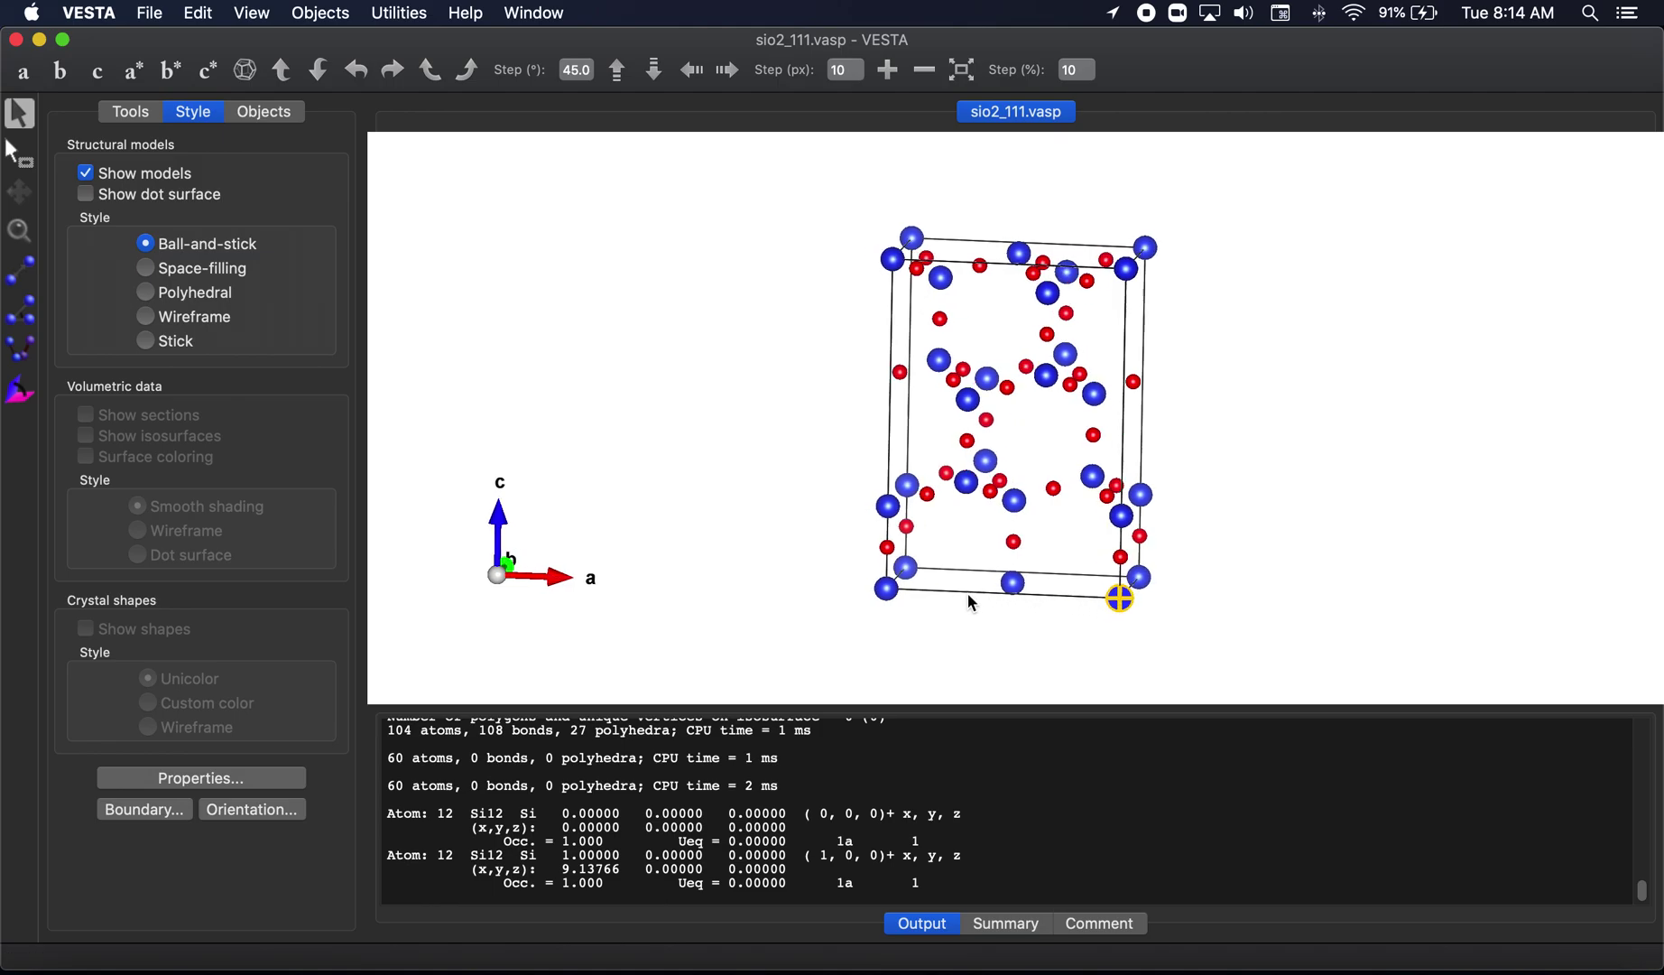
drag(938, 593, 941, 589)
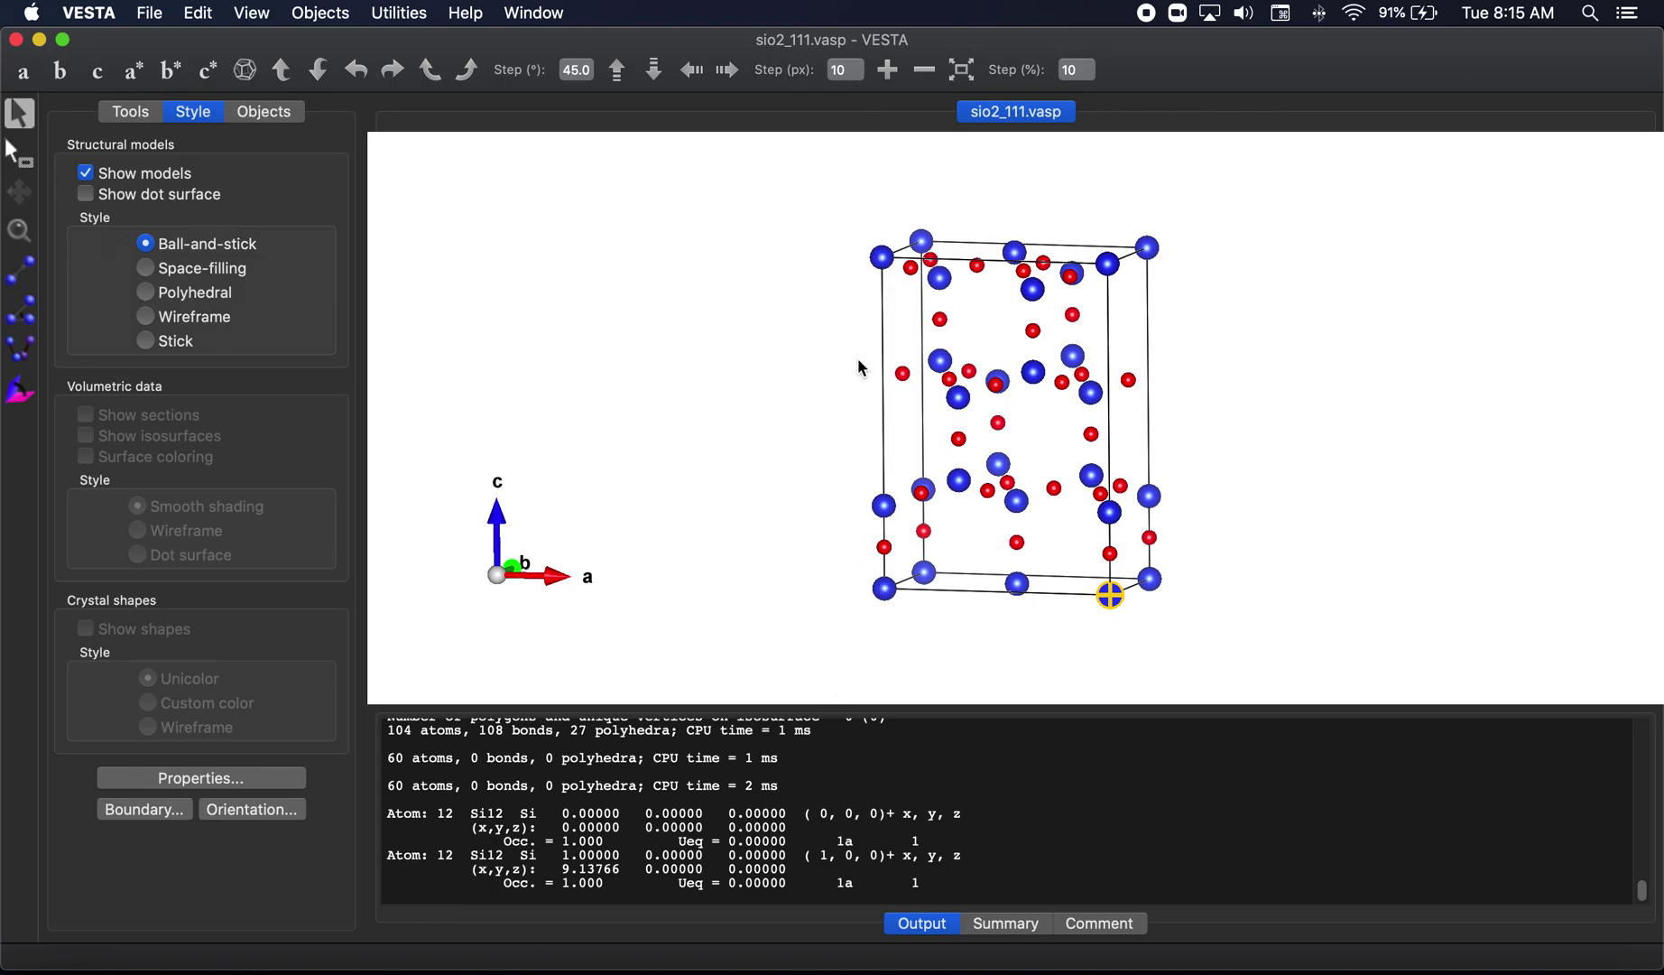
click(879, 262)
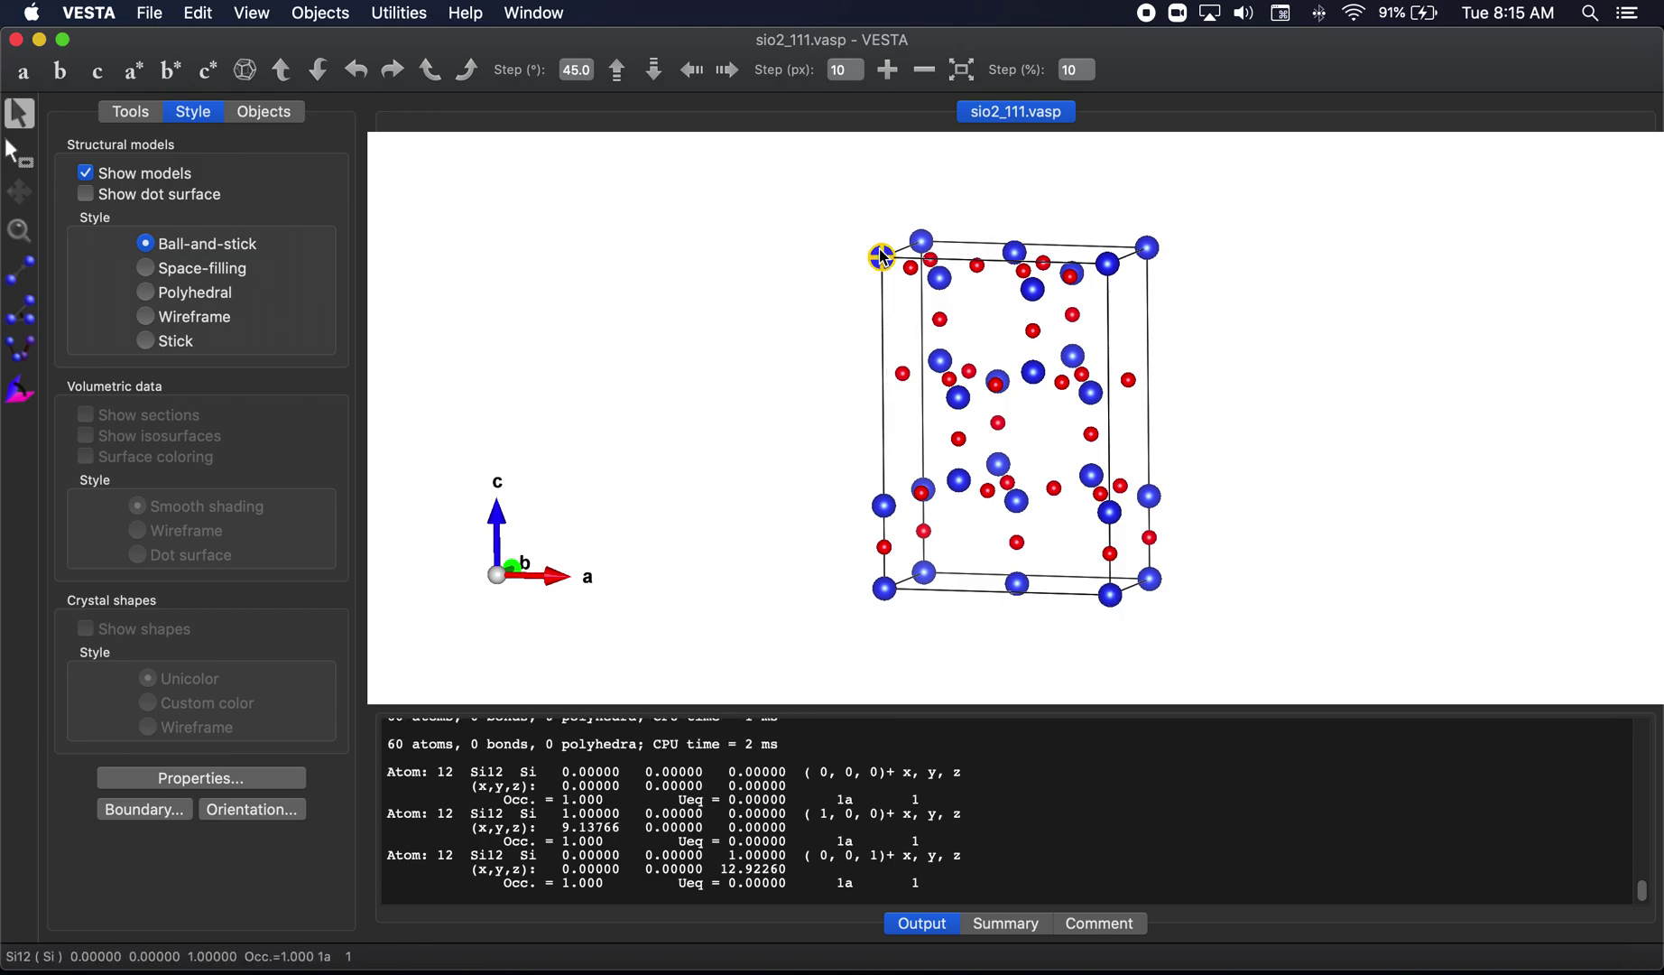
click(884, 590)
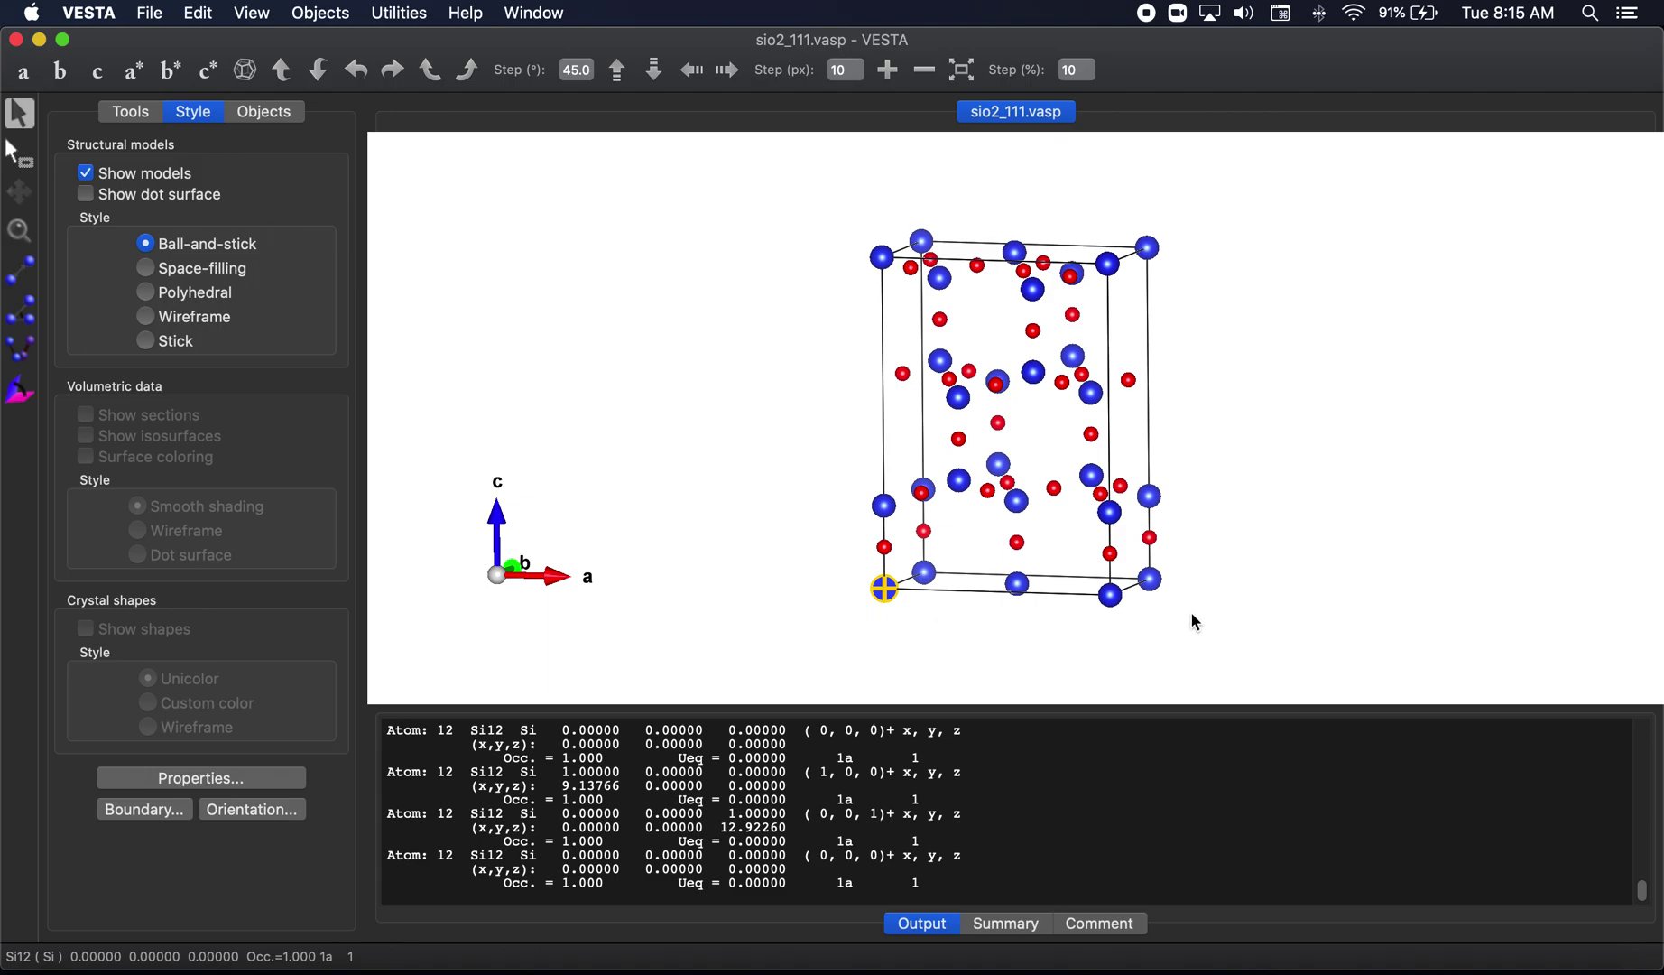
click(886, 592)
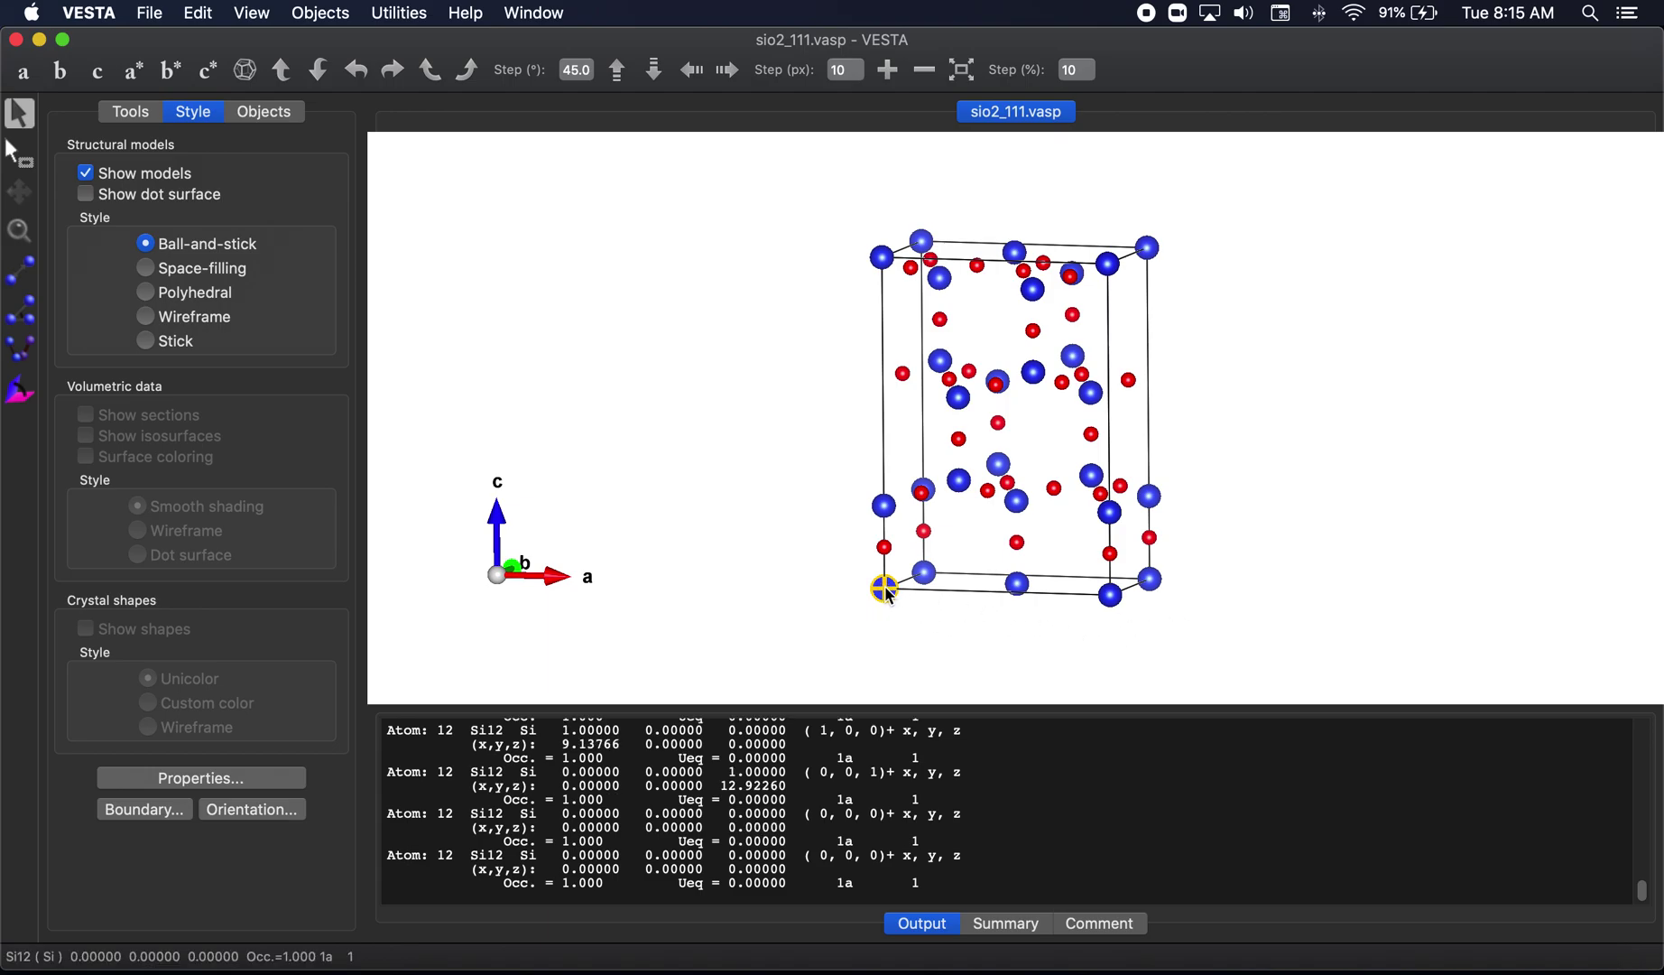
click(1112, 597)
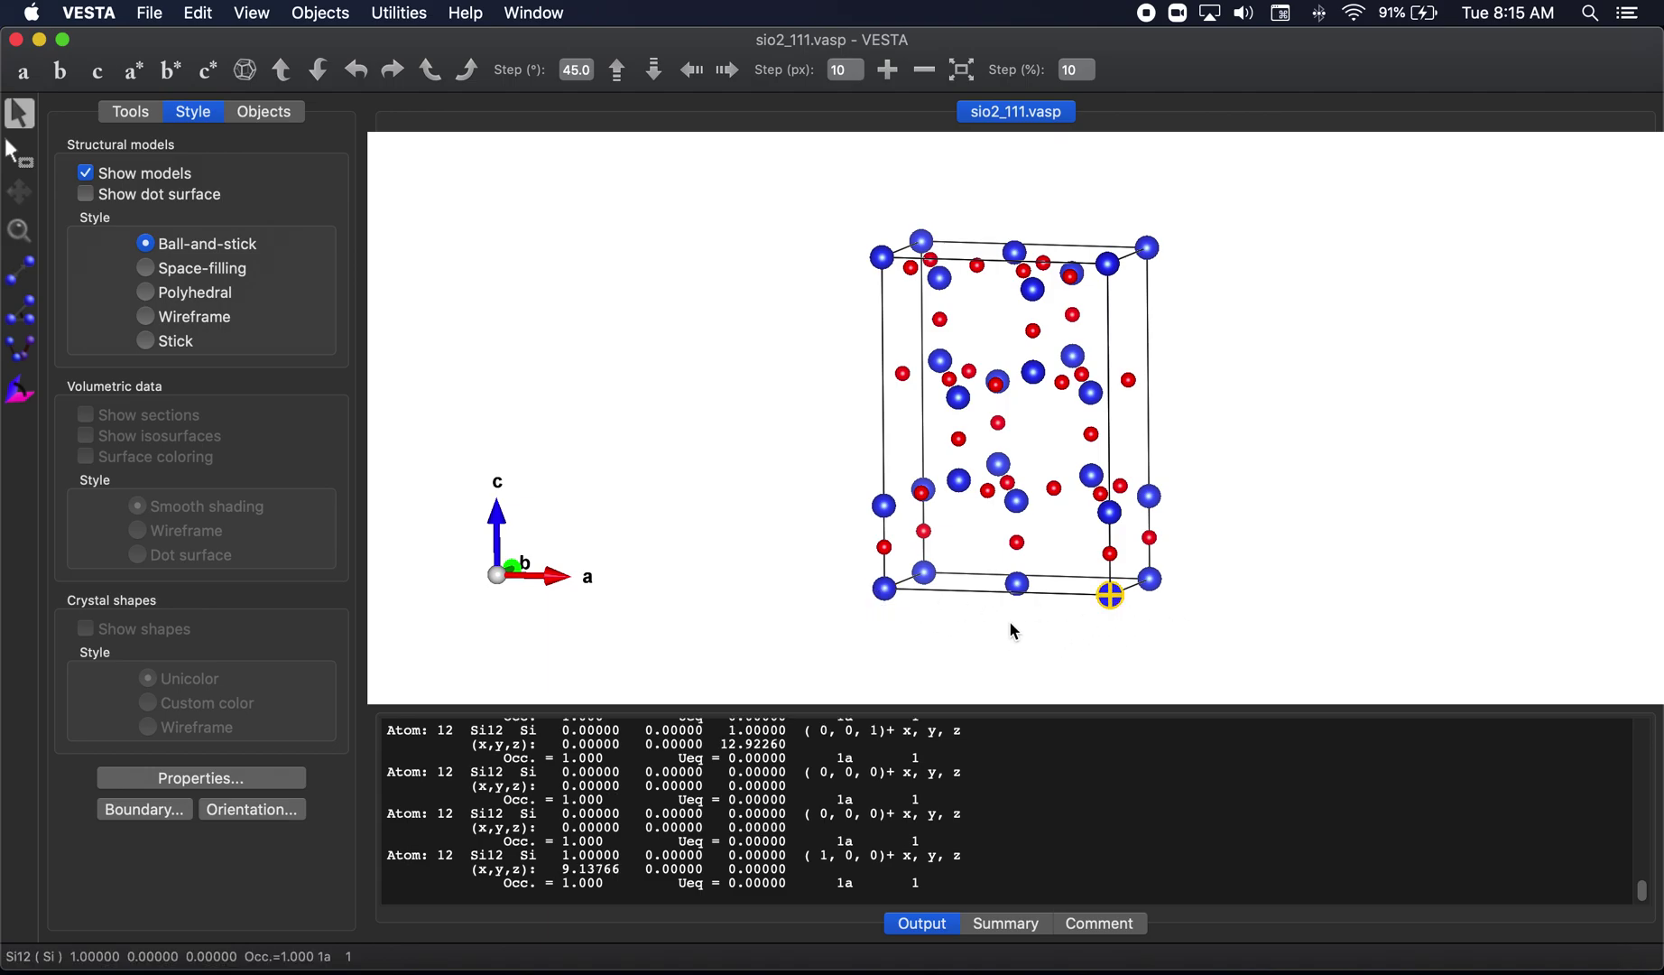
Rotate the slab back to a face-on a–c view
drag(1009, 626, 984, 621)
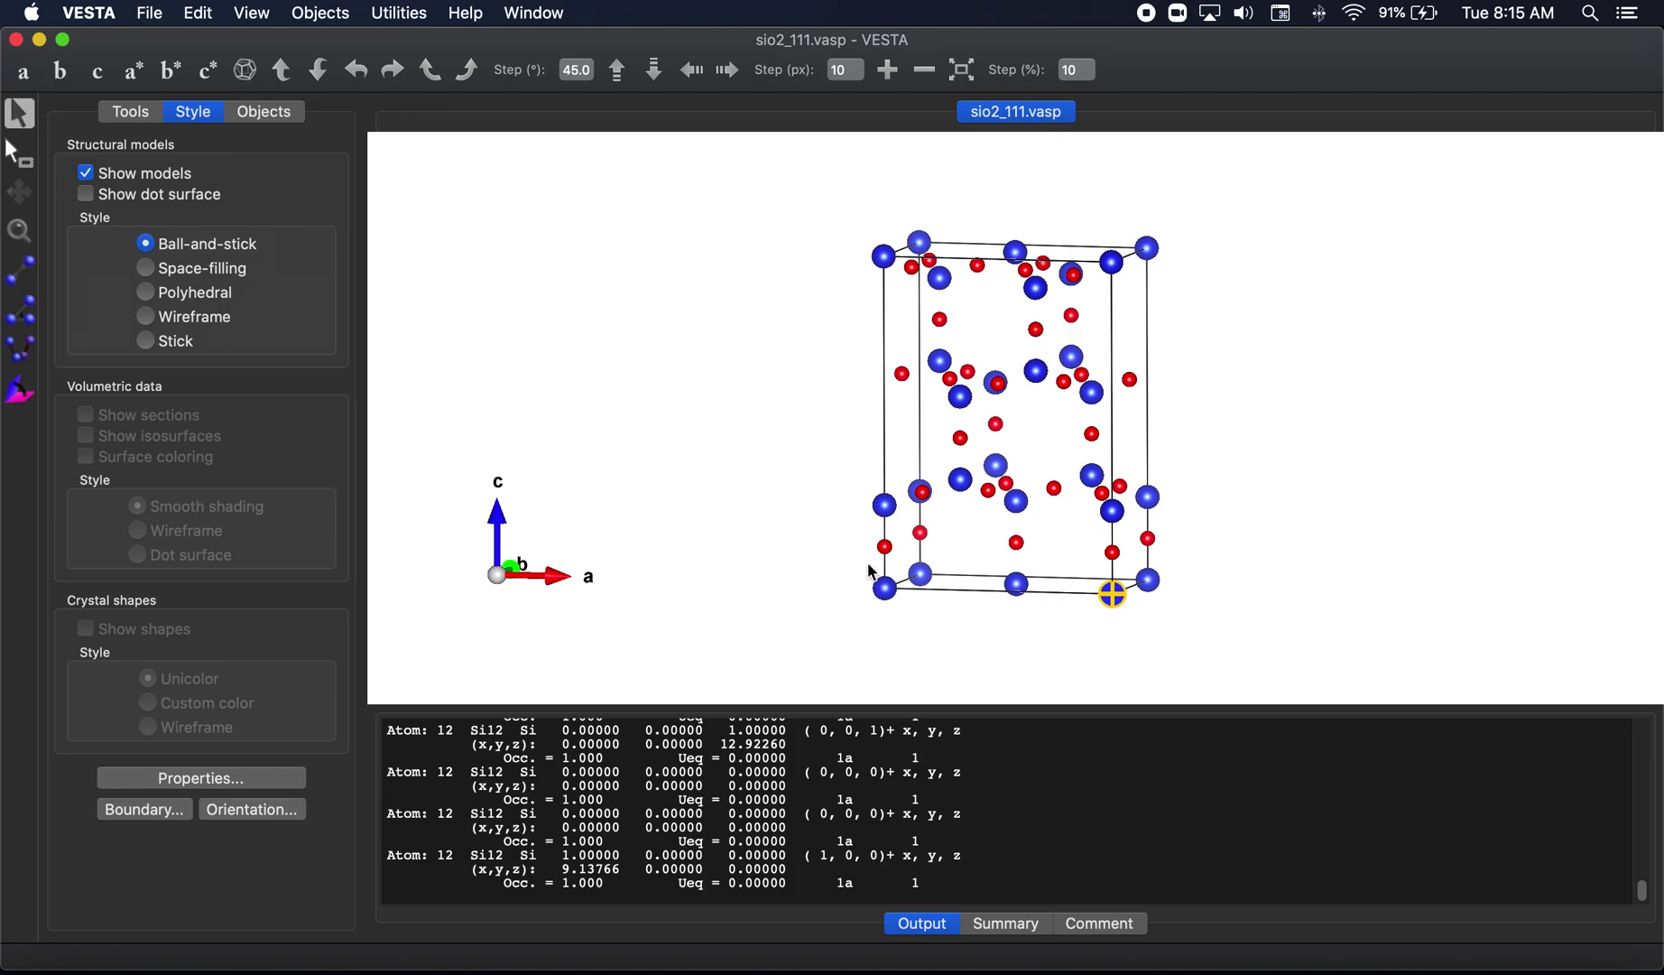
drag(862, 398, 839, 411)
drag(908, 561, 981, 620)
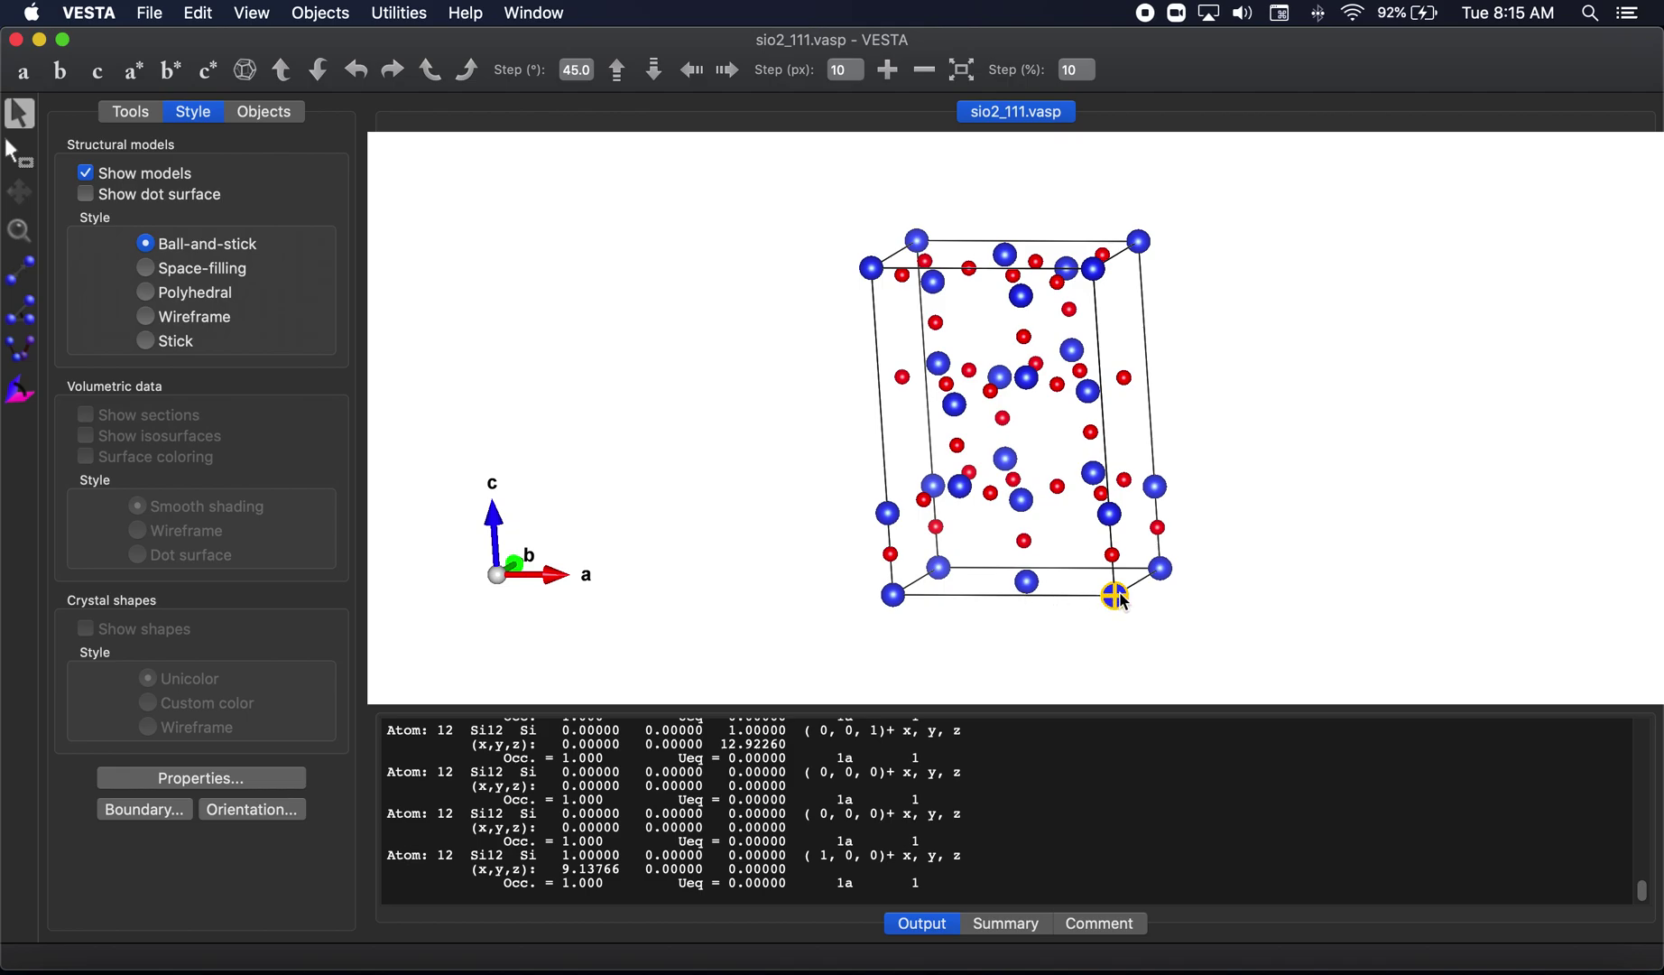
drag(1107, 596, 882, 528)
drag(1109, 519, 1156, 492)
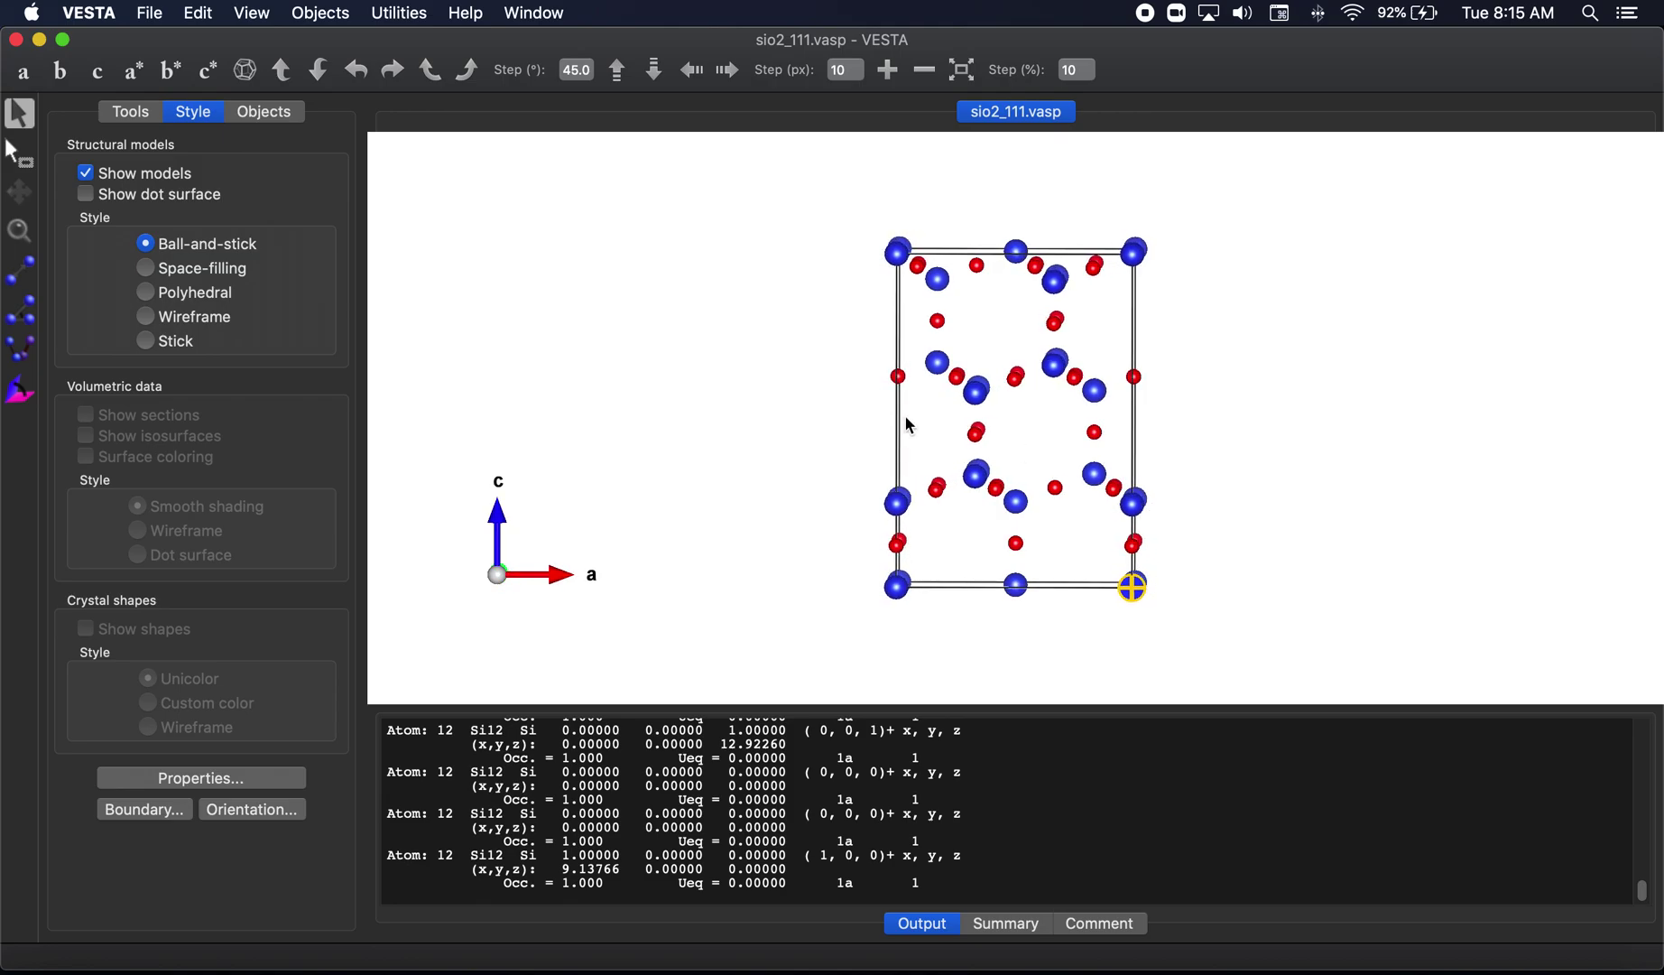
Box-select and delete the duplicate atoms along the cell's right edge
click(25, 161)
drag(1277, 240, 1128, 629)
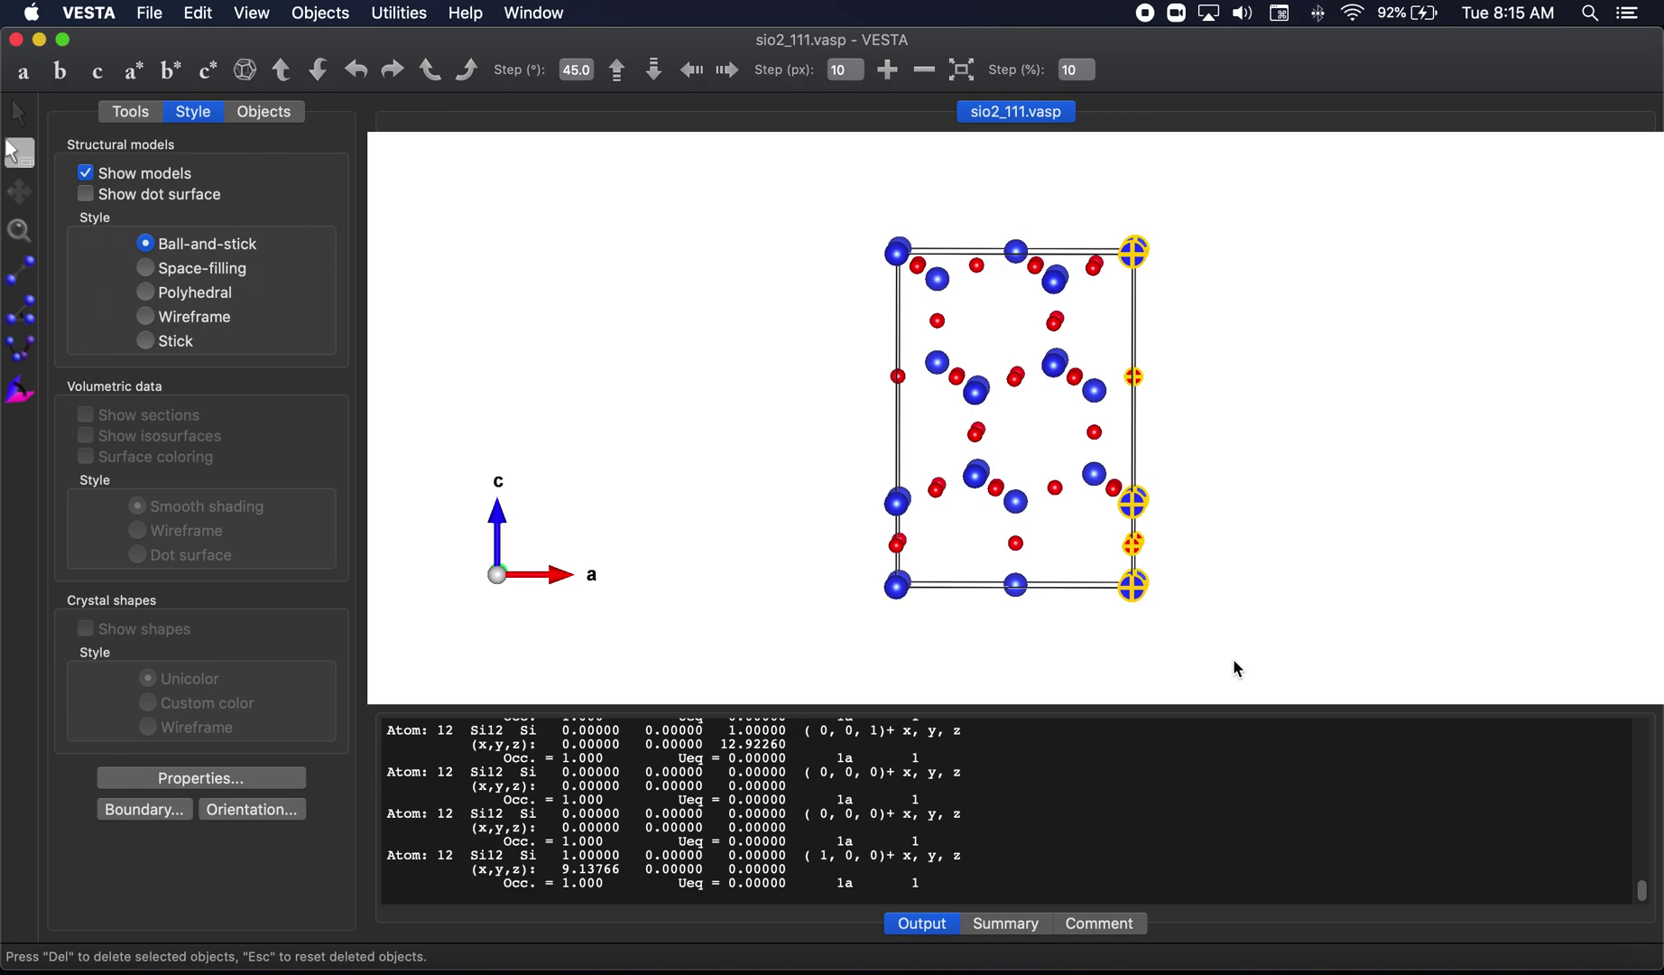
key(Delete)
click(19, 113)
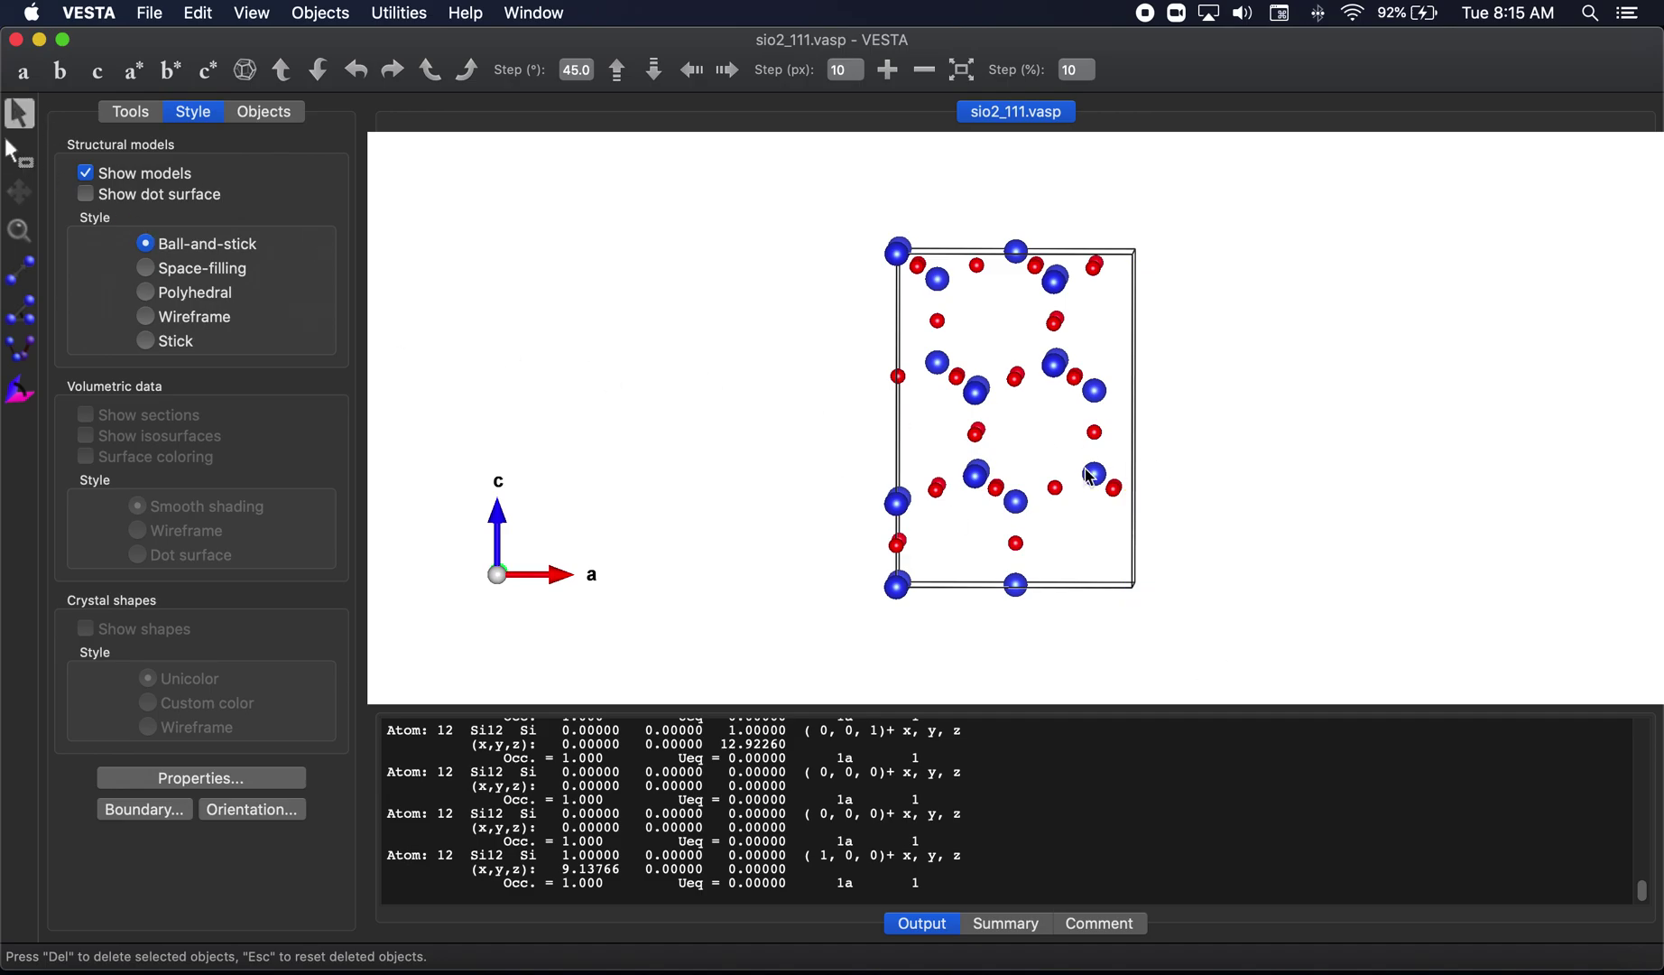
Rotate about the c axis, delete the remaining right-edge column of atoms, and check the trimmed edge
drag(1047, 488, 1066, 524)
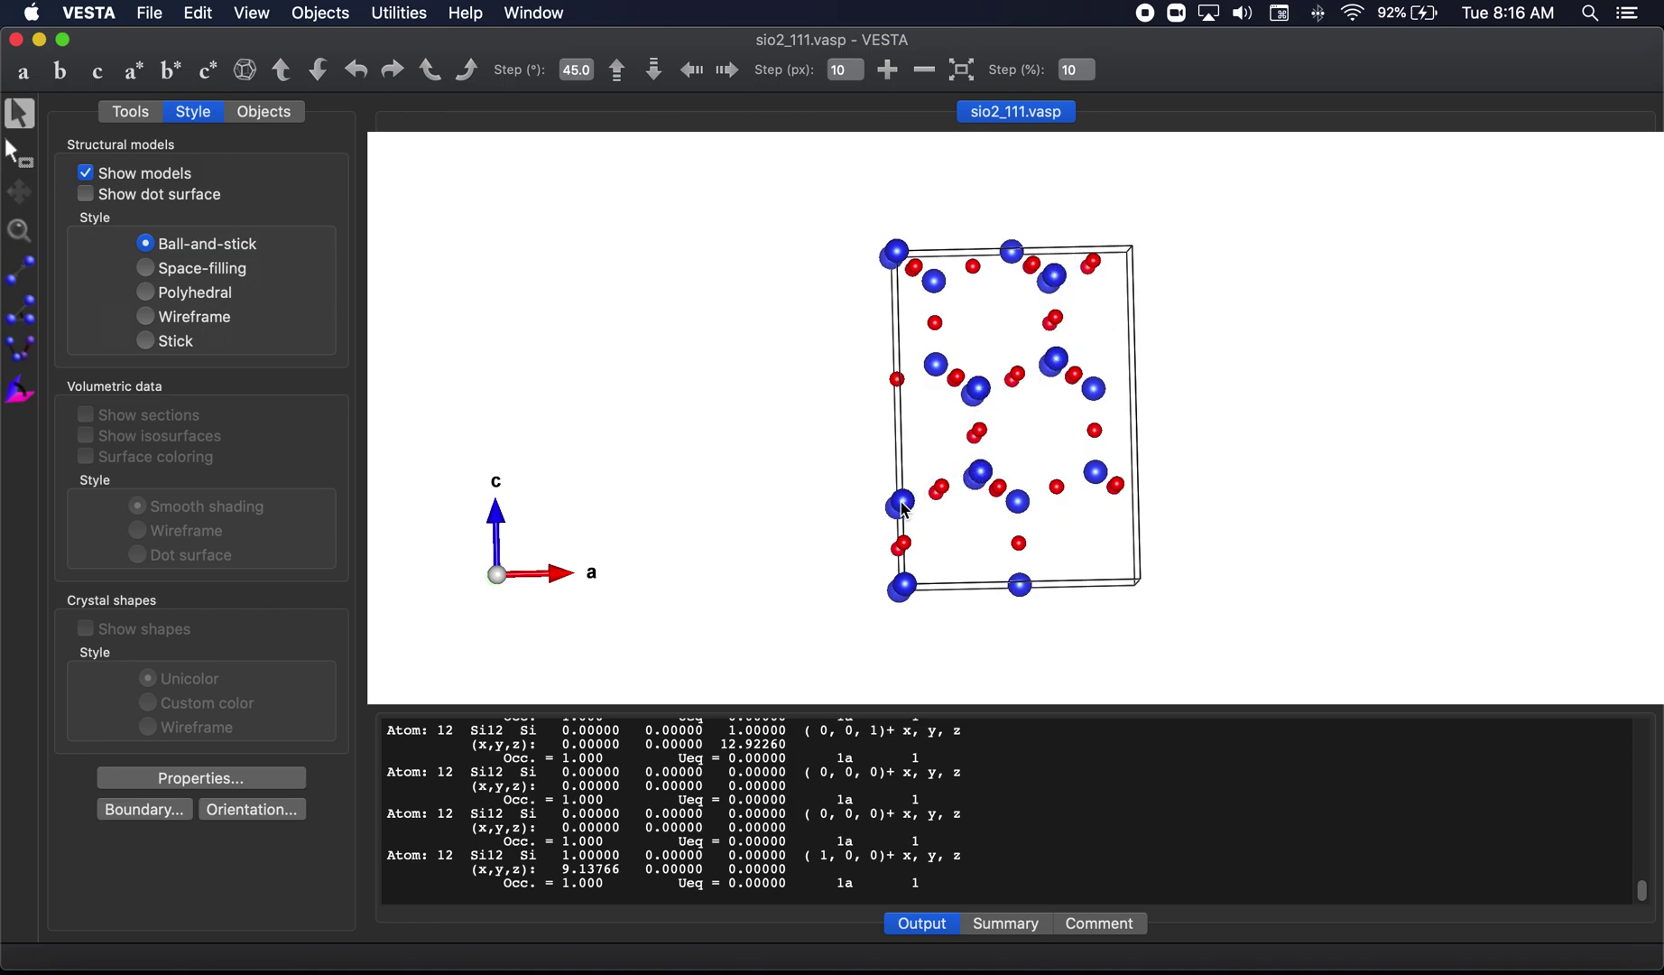
drag(903, 514, 1196, 290)
click(18, 155)
drag(1183, 209, 1079, 603)
key(Delete)
click(19, 113)
drag(938, 316, 886, 451)
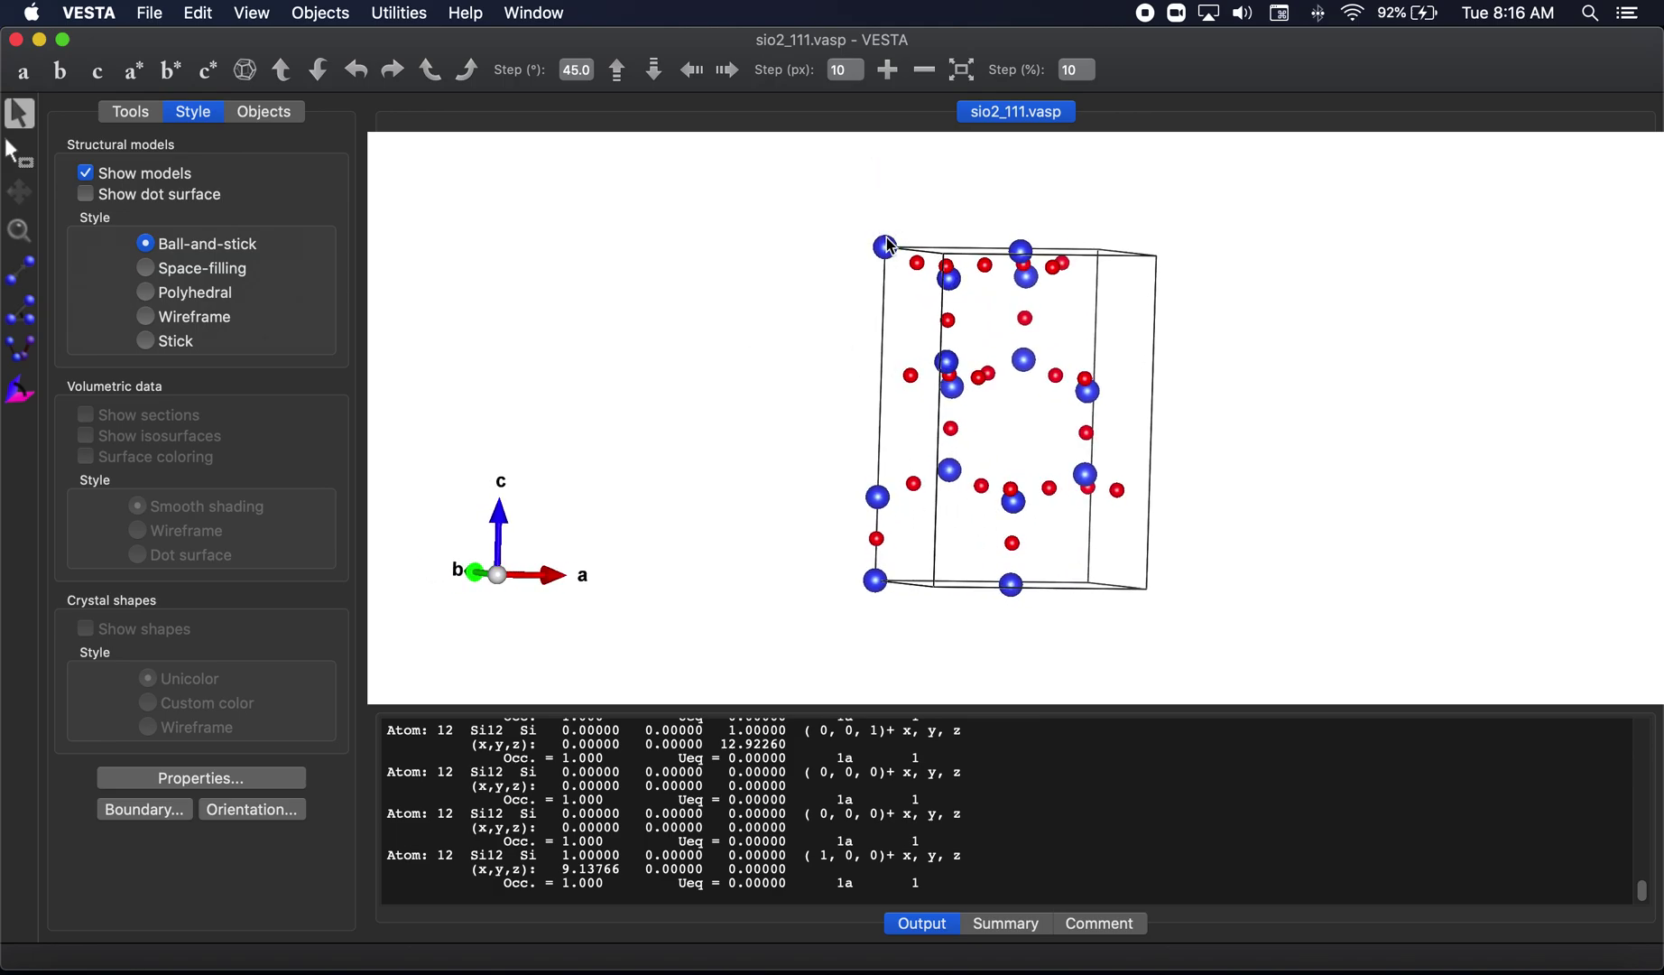
drag(890, 247, 991, 255)
Export the slab in XYZ format as sio2_111.xyz, excluding hidden atoms
click(150, 12)
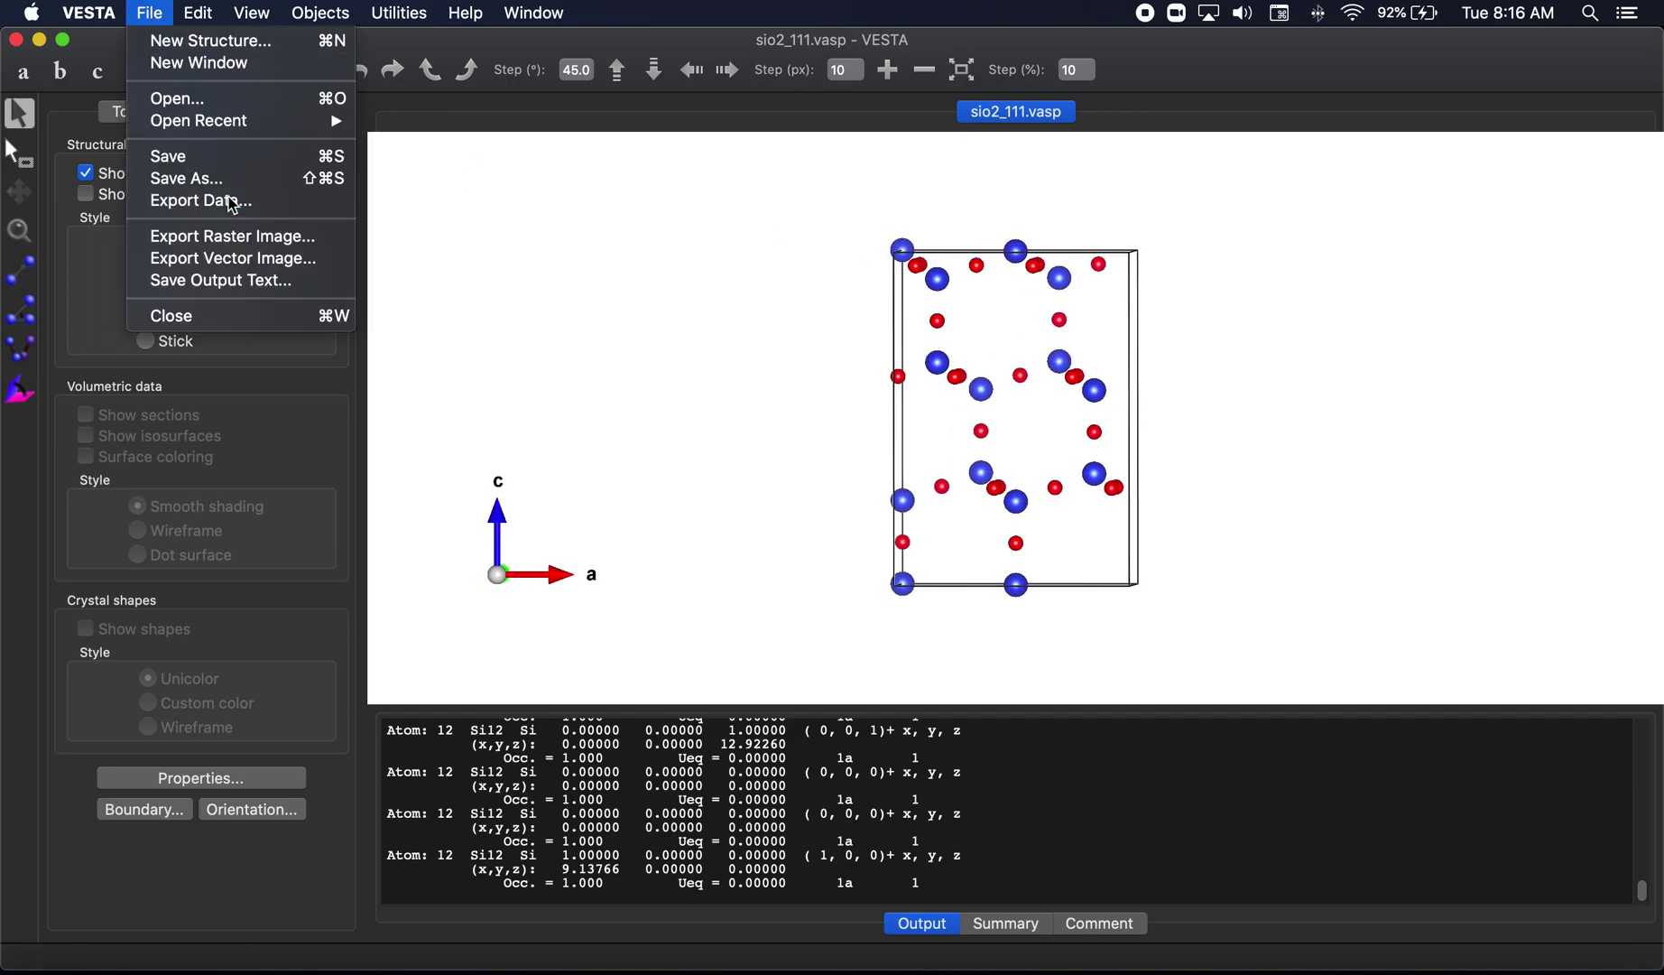
click(233, 206)
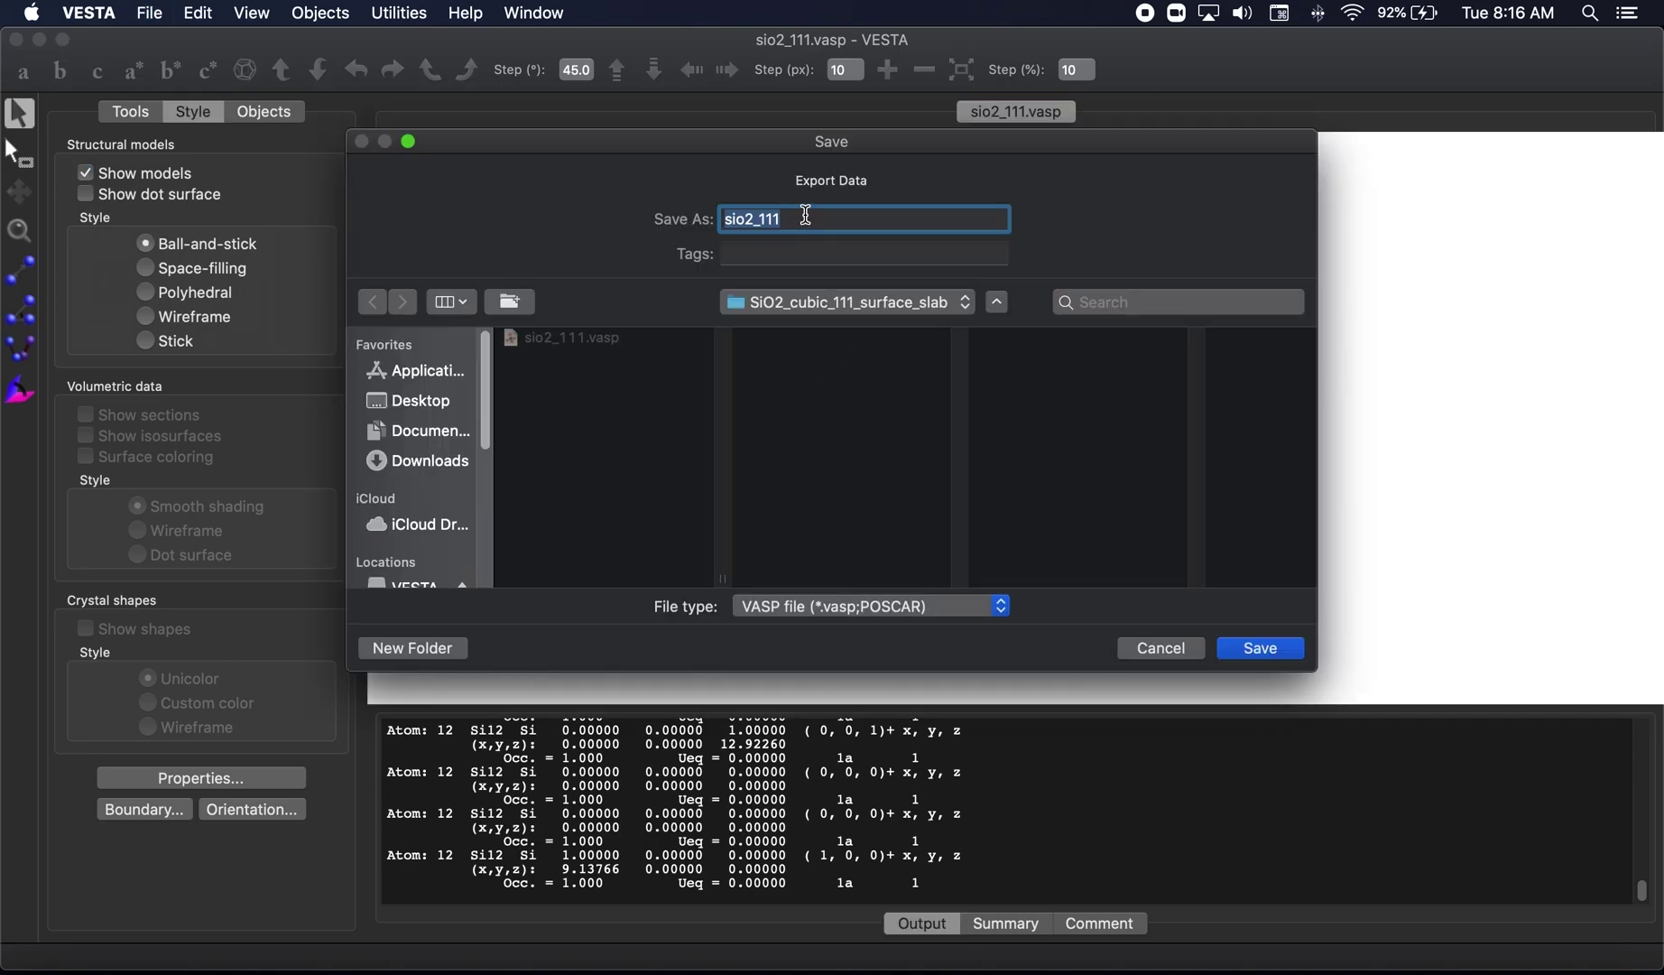
click(806, 218)
click(851, 607)
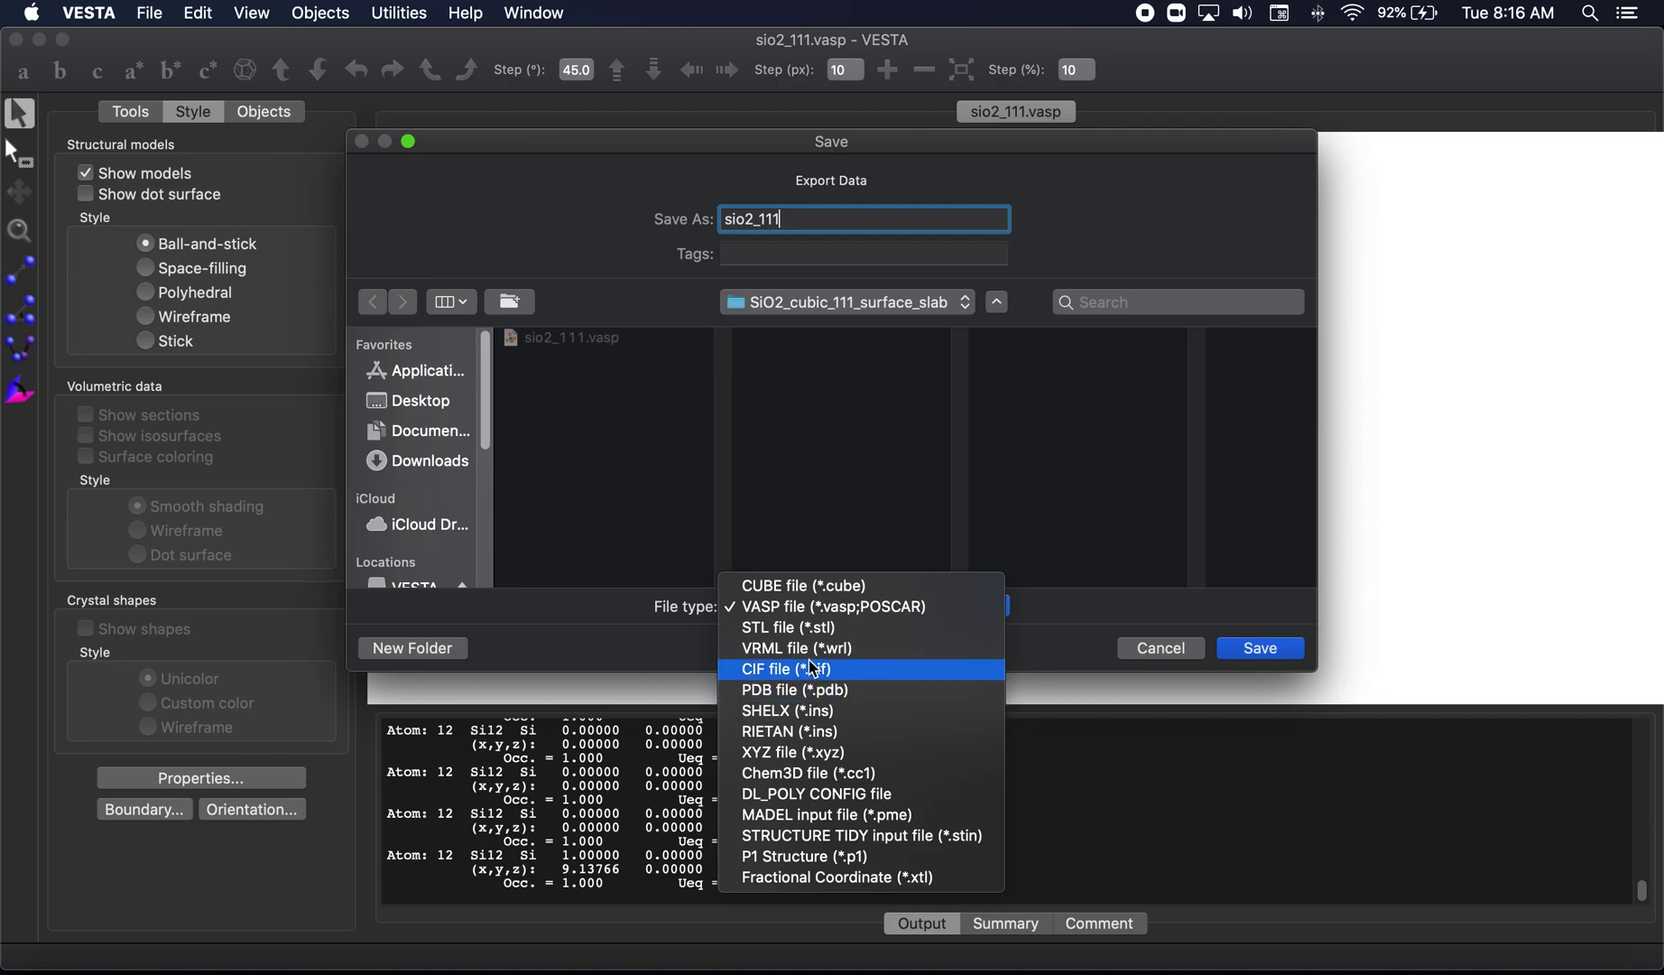
click(1252, 681)
click(1268, 648)
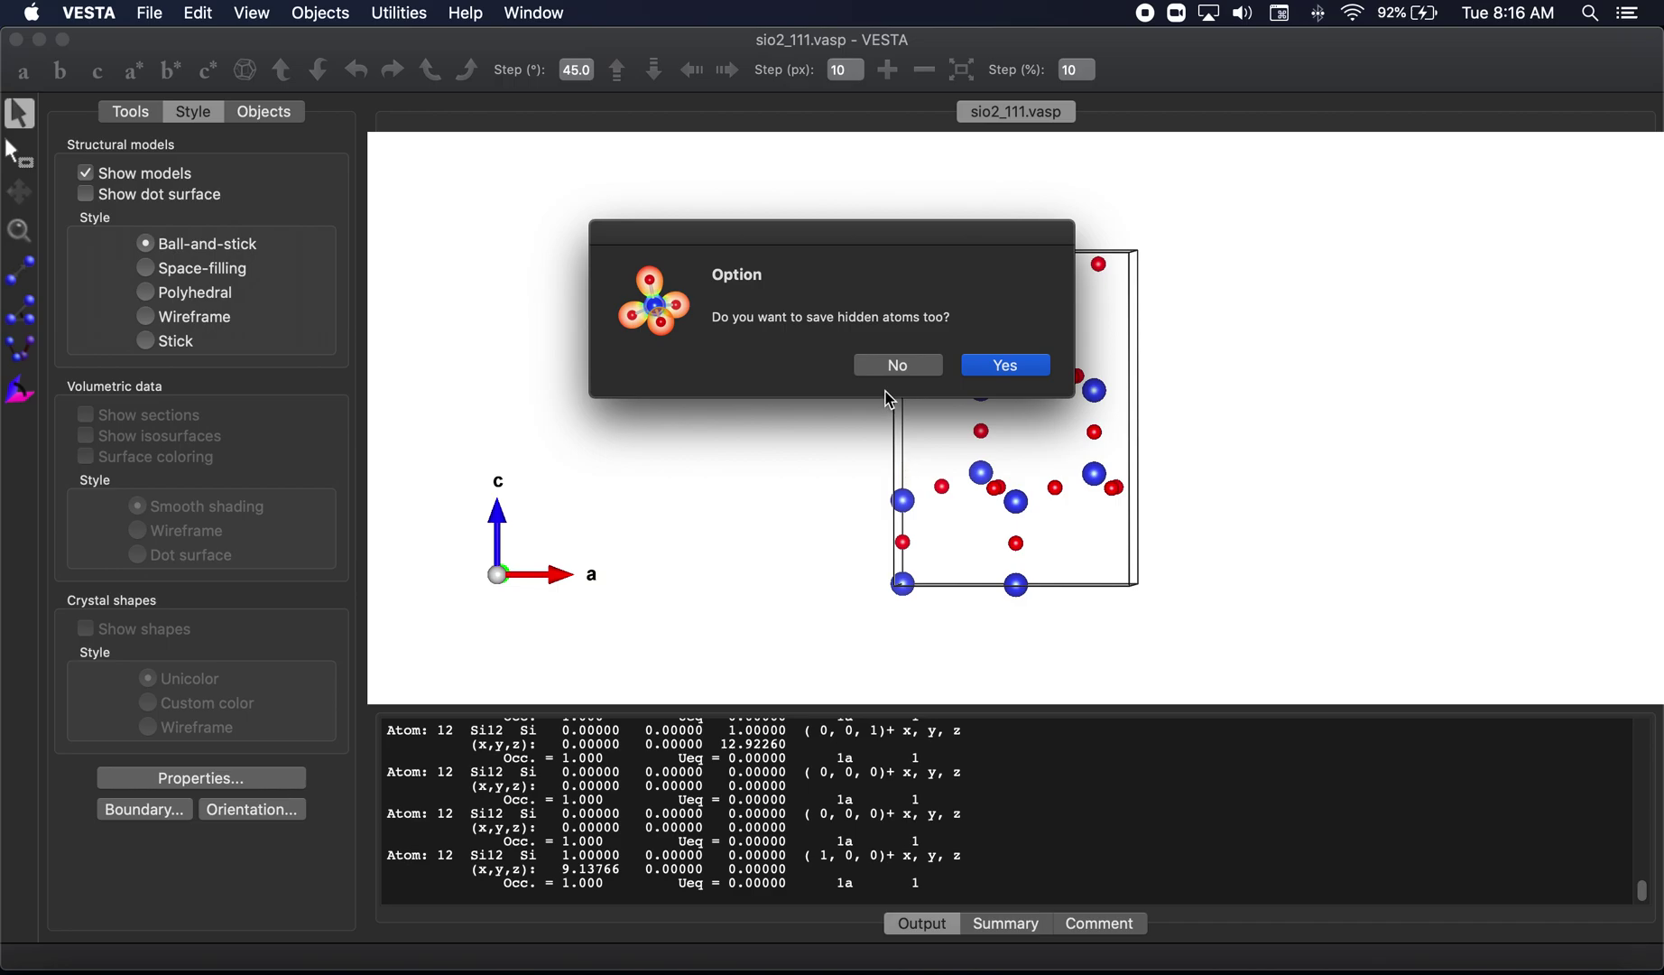
click(894, 364)
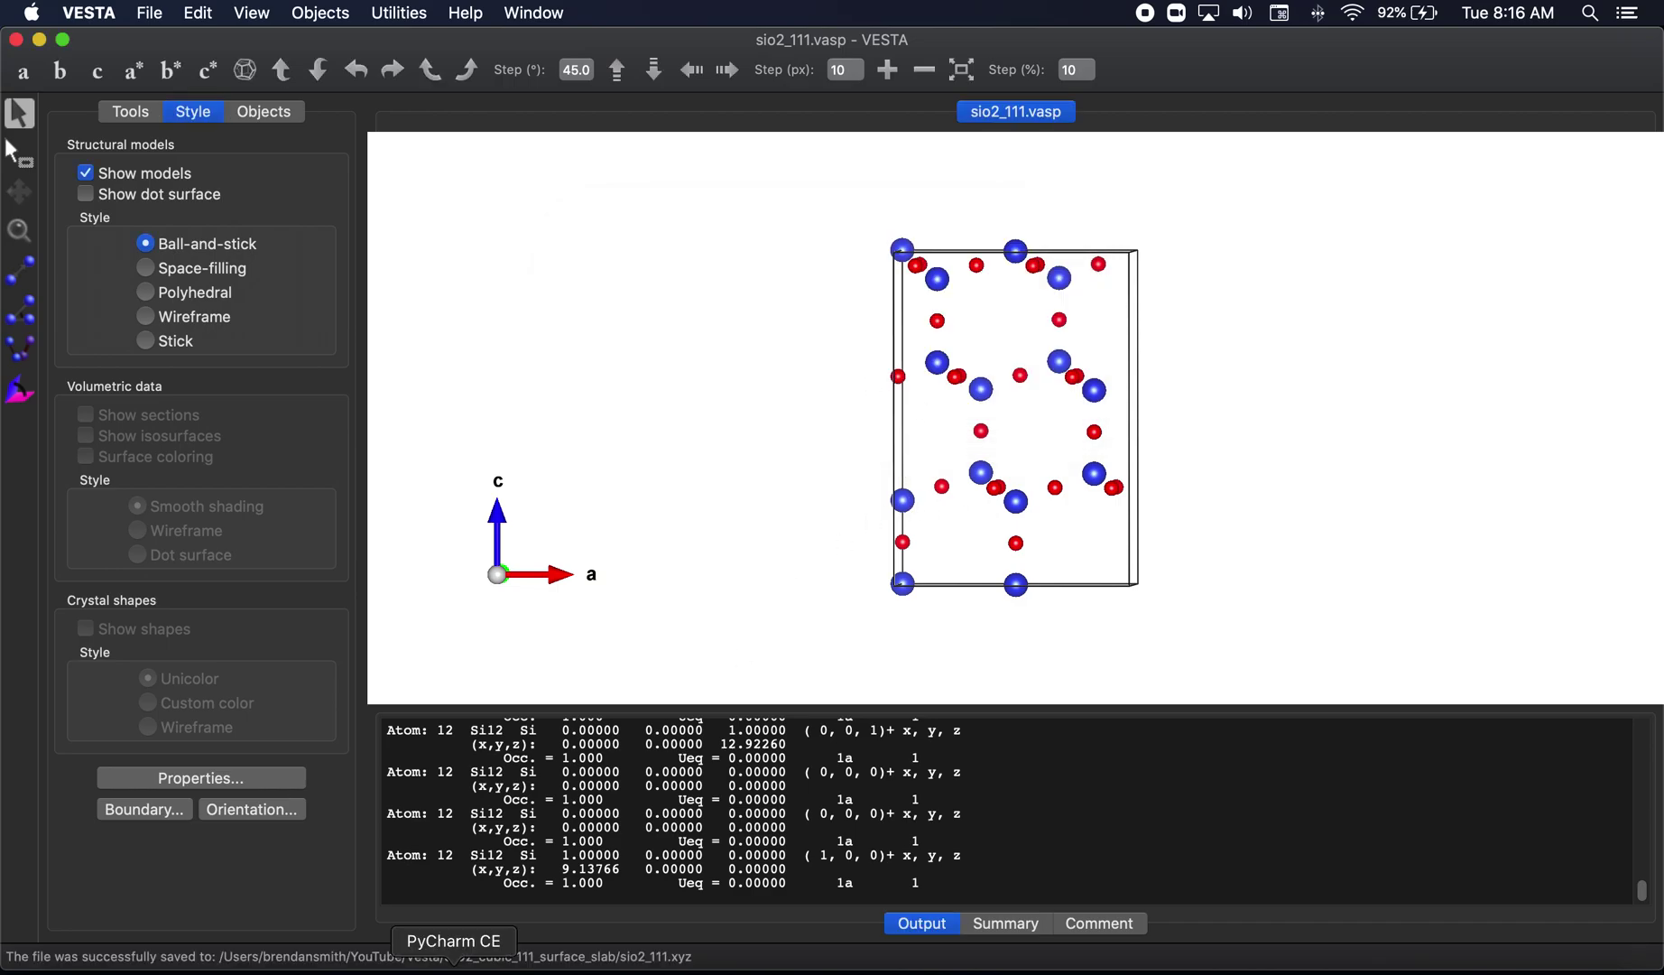
Open sio2_111.xyz and create a new file sio2_111_slab.vasp in the SiO2_cubic_111_surface_slab folder
click(453, 968)
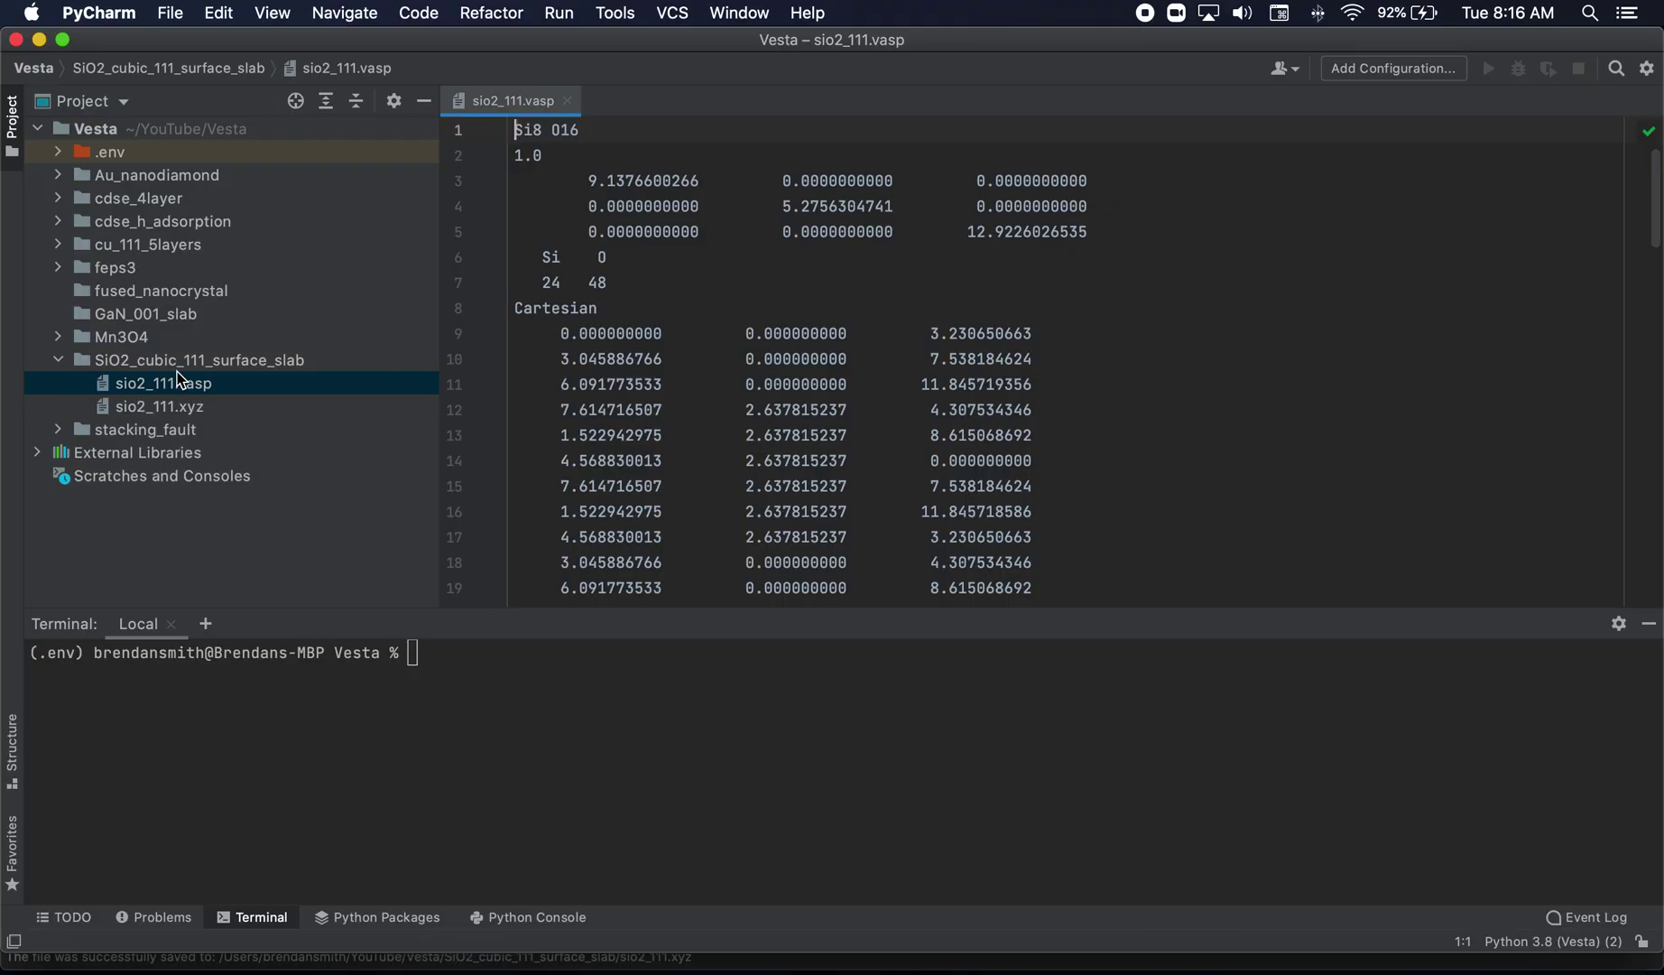
double_click(185, 408)
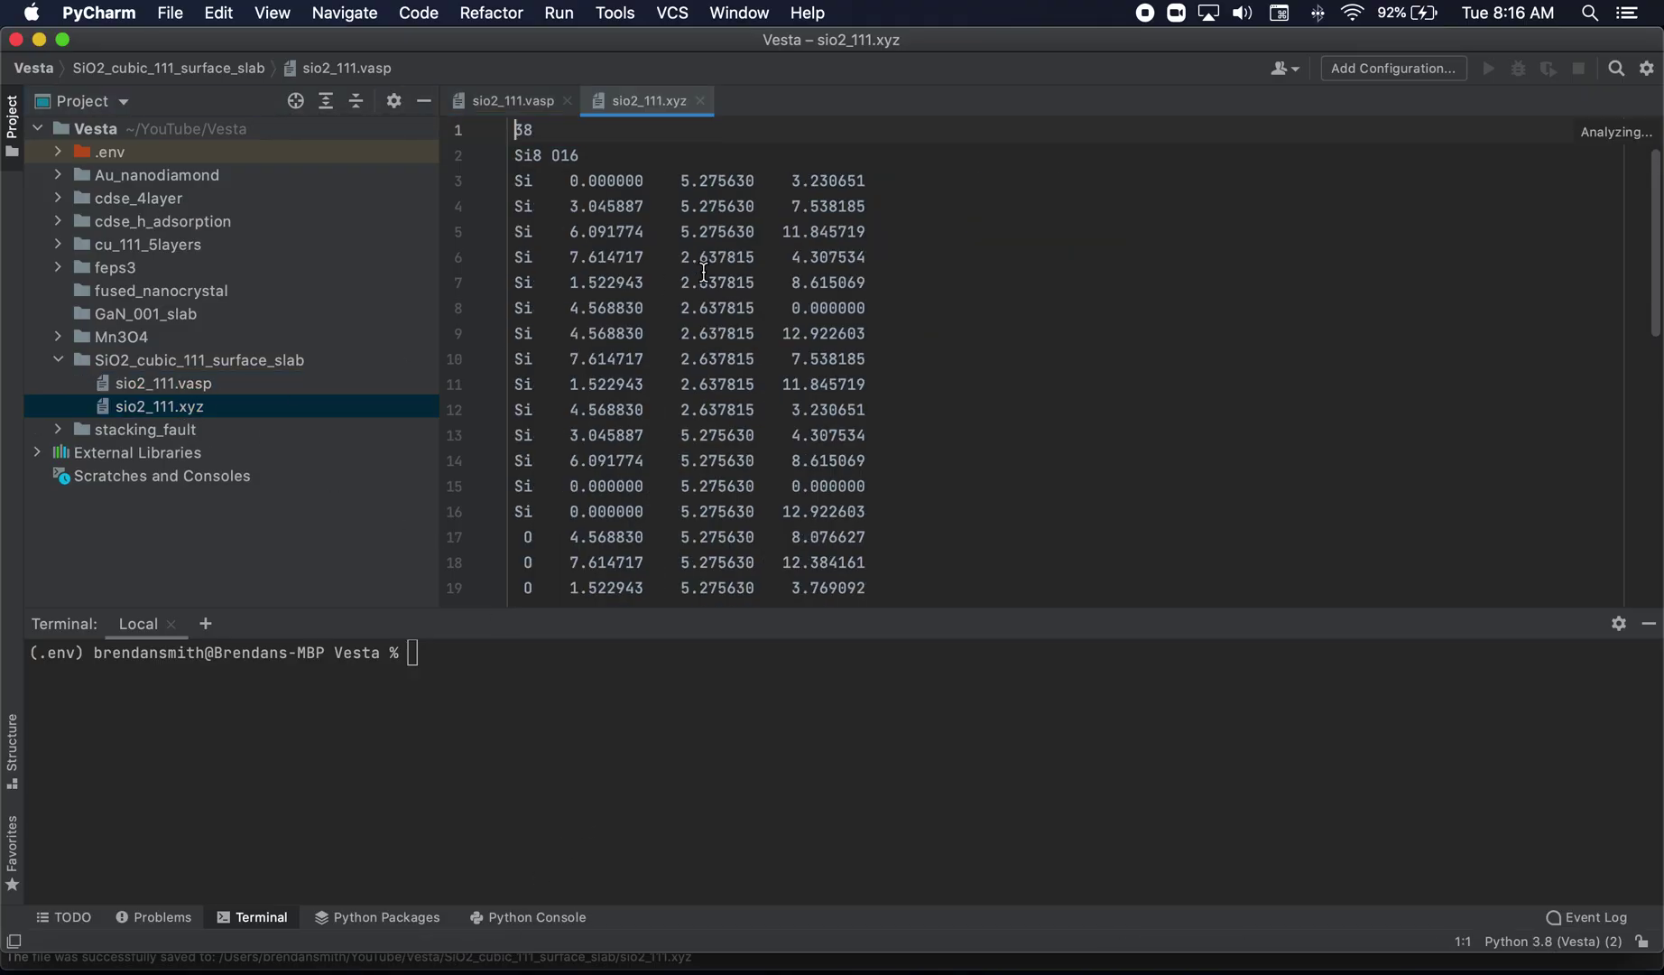
right_click(226, 360)
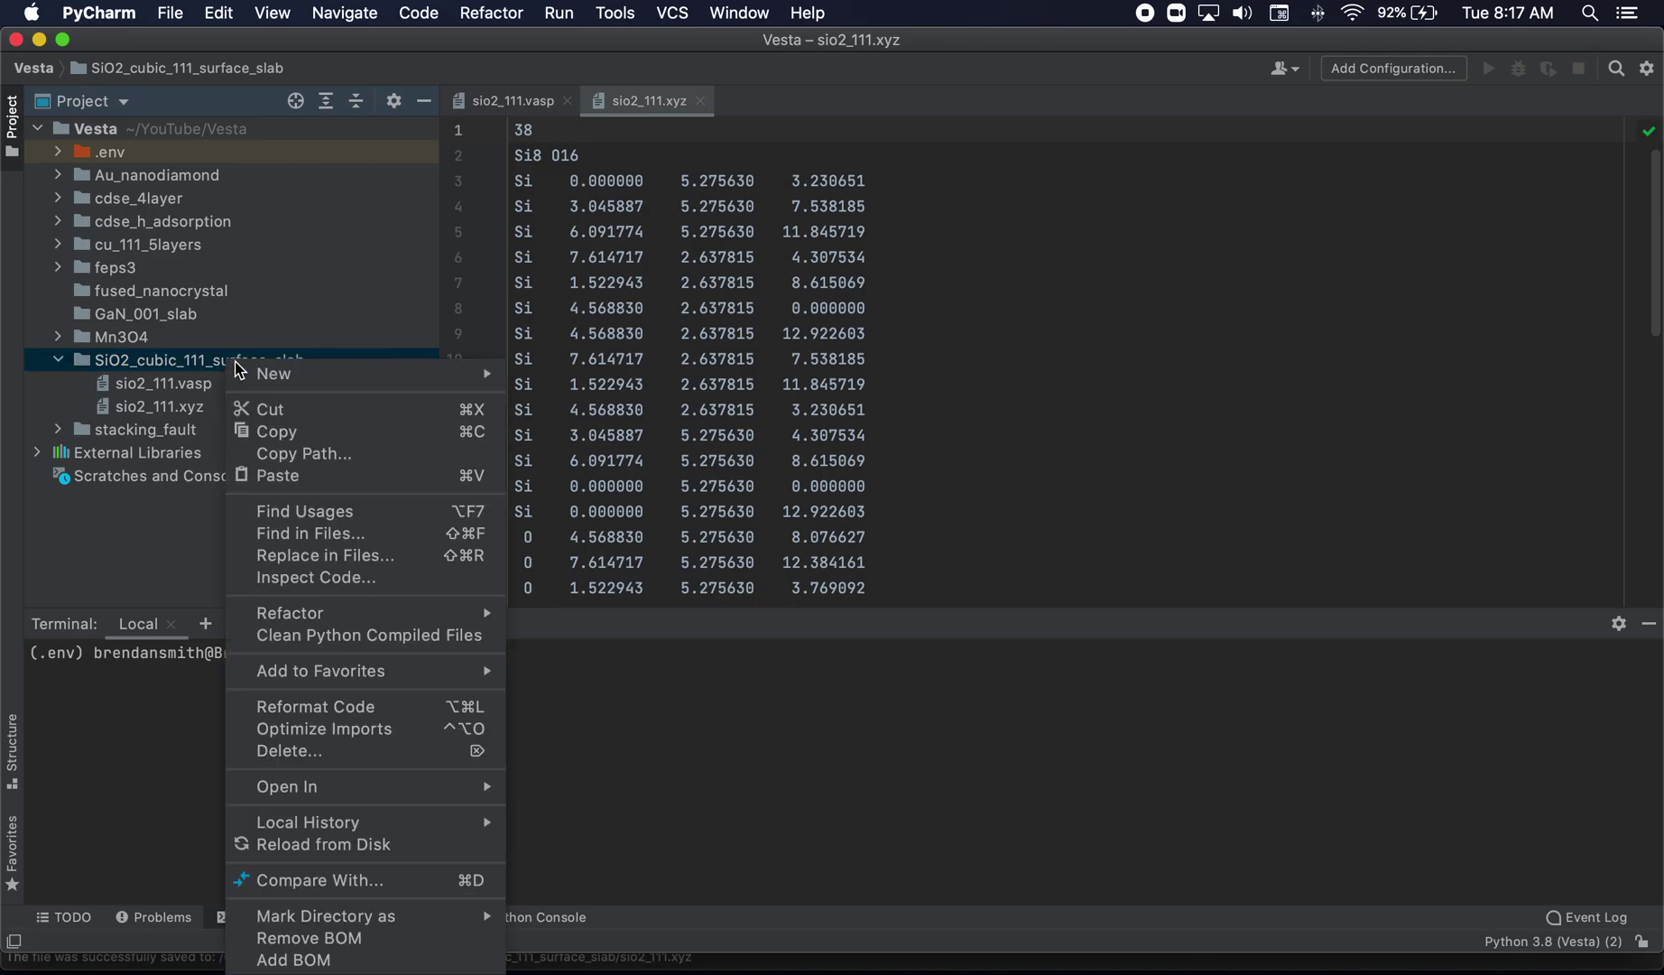
mouse_move(270, 368)
click(641, 375)
text(si)
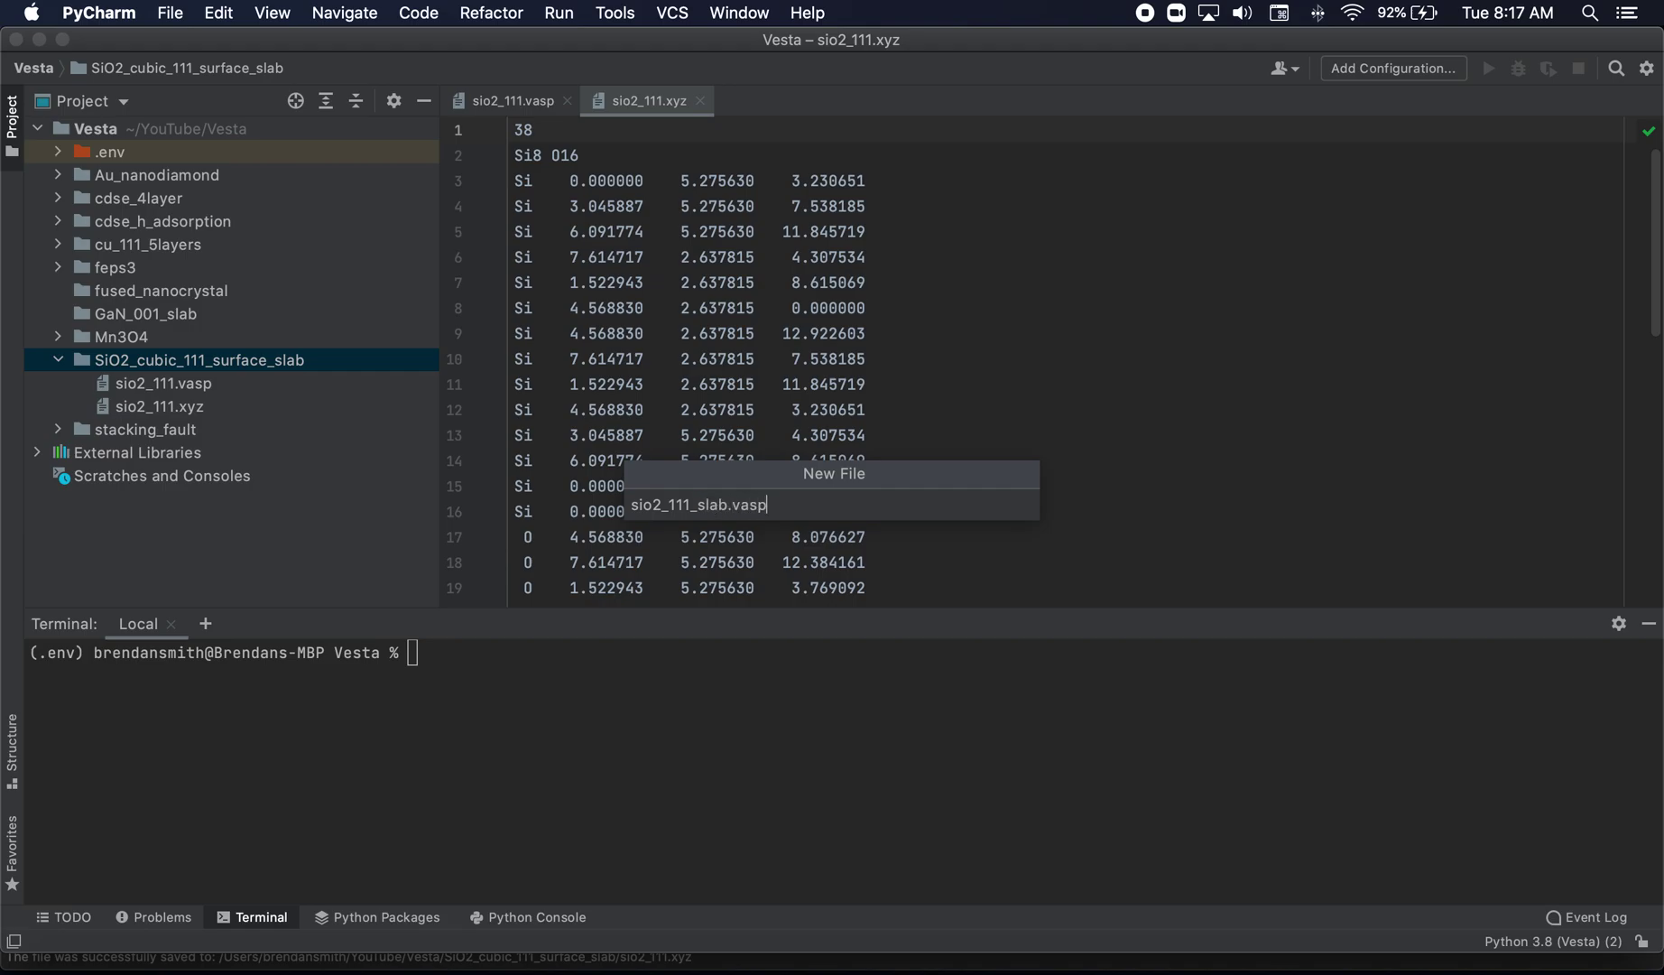
text(o2_111_slab.vasp)
key(Return)
Copy the entire contents of sio2_111.vasp into sio2_111_slab.vasp
click(512, 100)
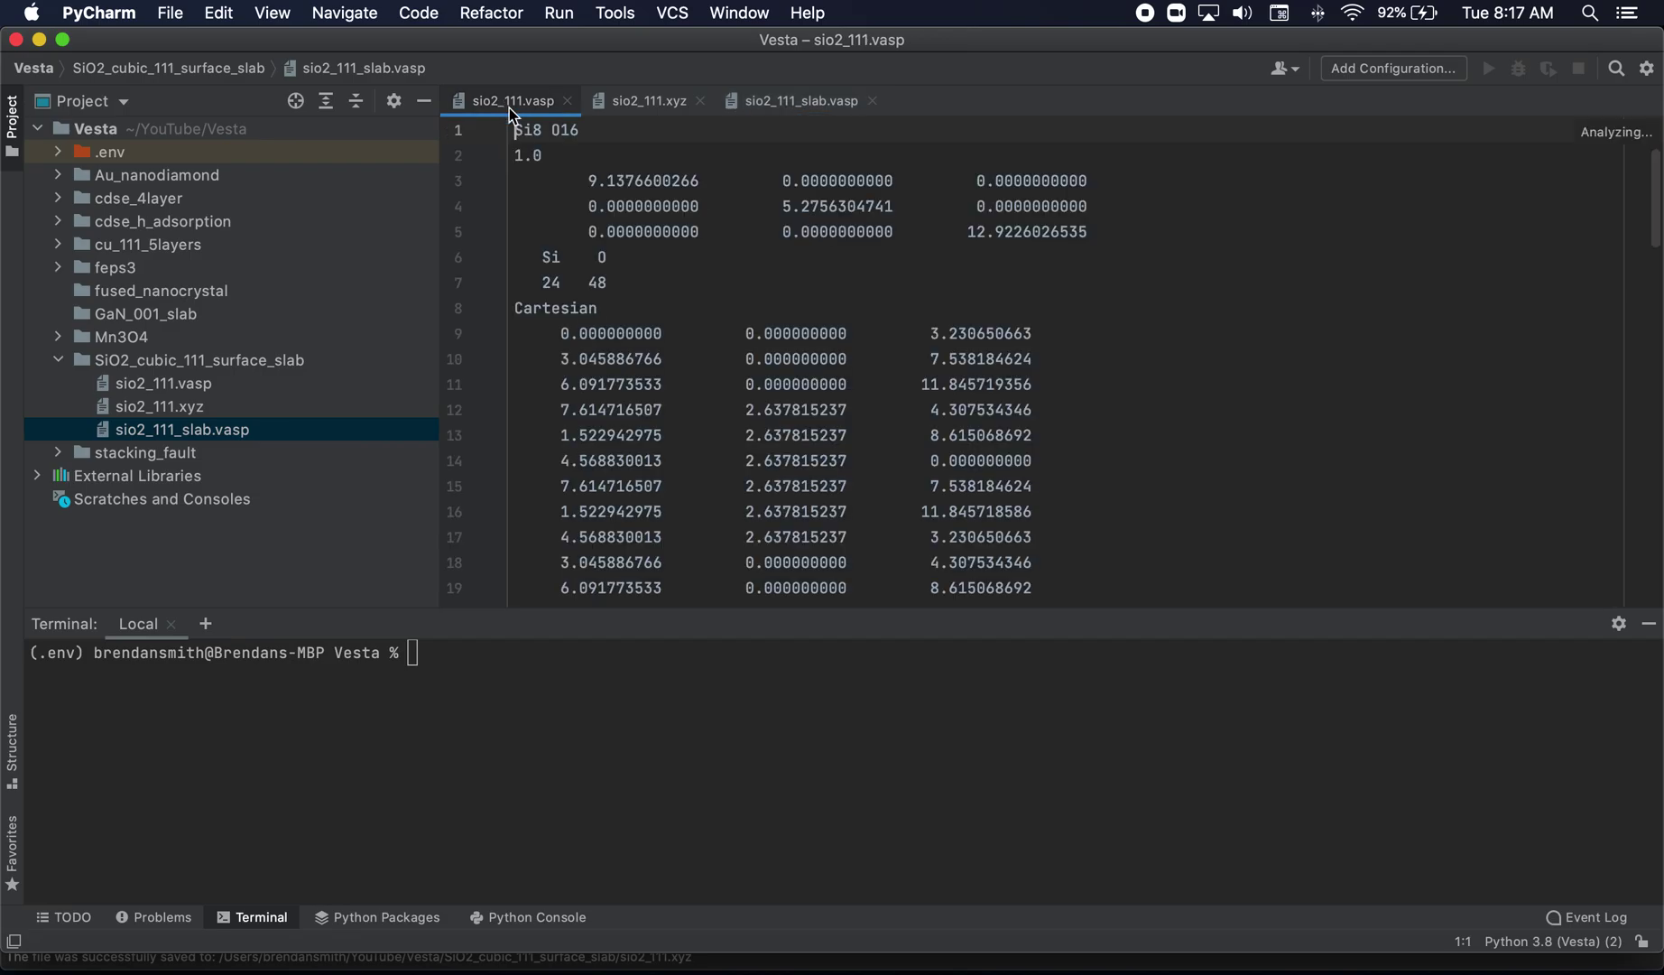
click(752, 258)
key(super+a)
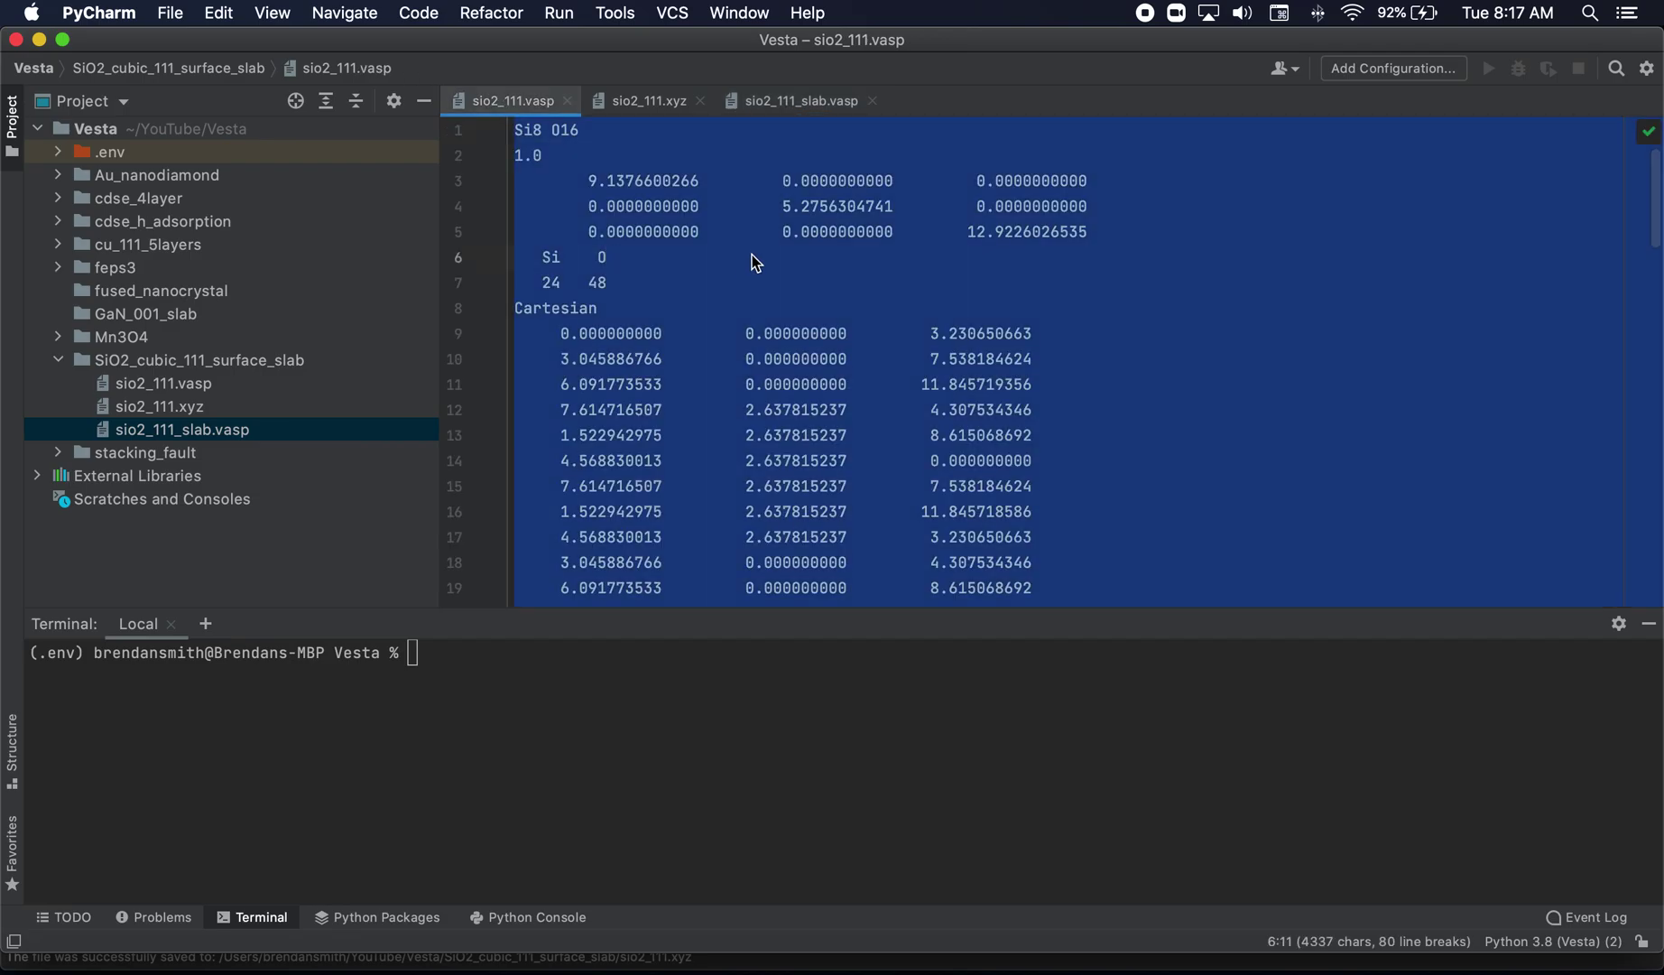
key(super+c)
click(815, 103)
key(super+v)
scroll(921, 395, up, 15)
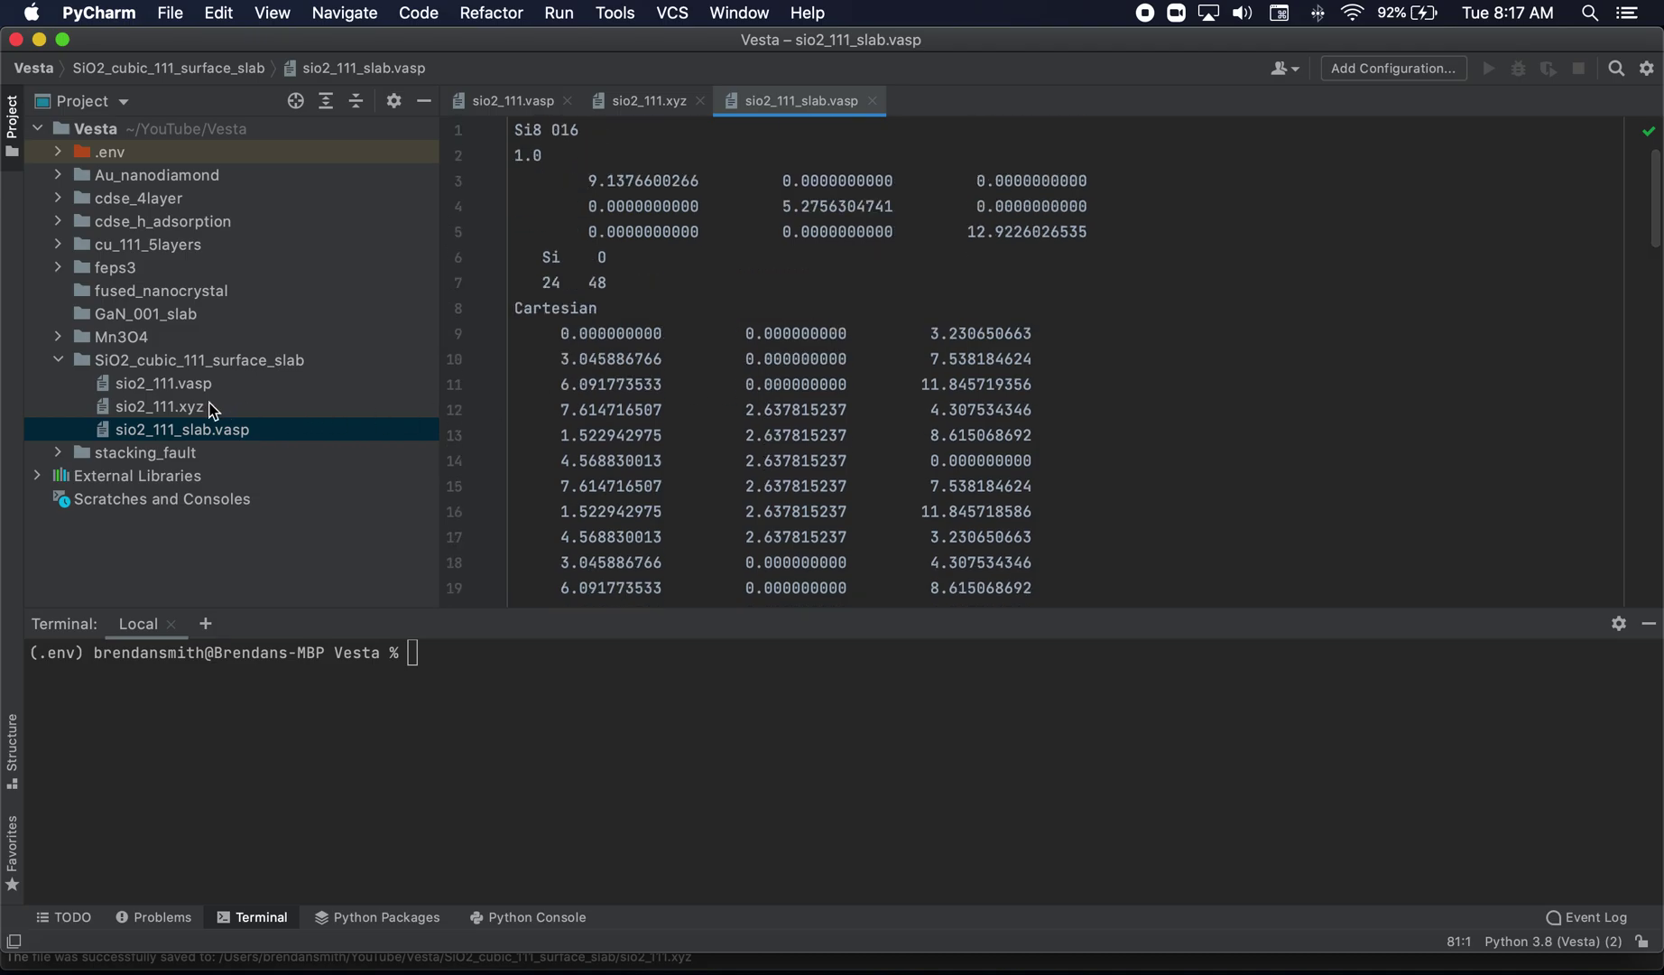
Replace the coordinate block from line 9 onward with the coordinate lines from sio2_111.xyz
click(635, 103)
click(518, 182)
key(shift+Down)
key(shift+Down)
key(shift+Down)
key(shift+Down)
key(shift+Down)
key(shift+Down)
key(shift+Down)
key(shift+Down)
key(shift+Down)
key(shift+Down)
key(shift+Down)
key(shift+Down)
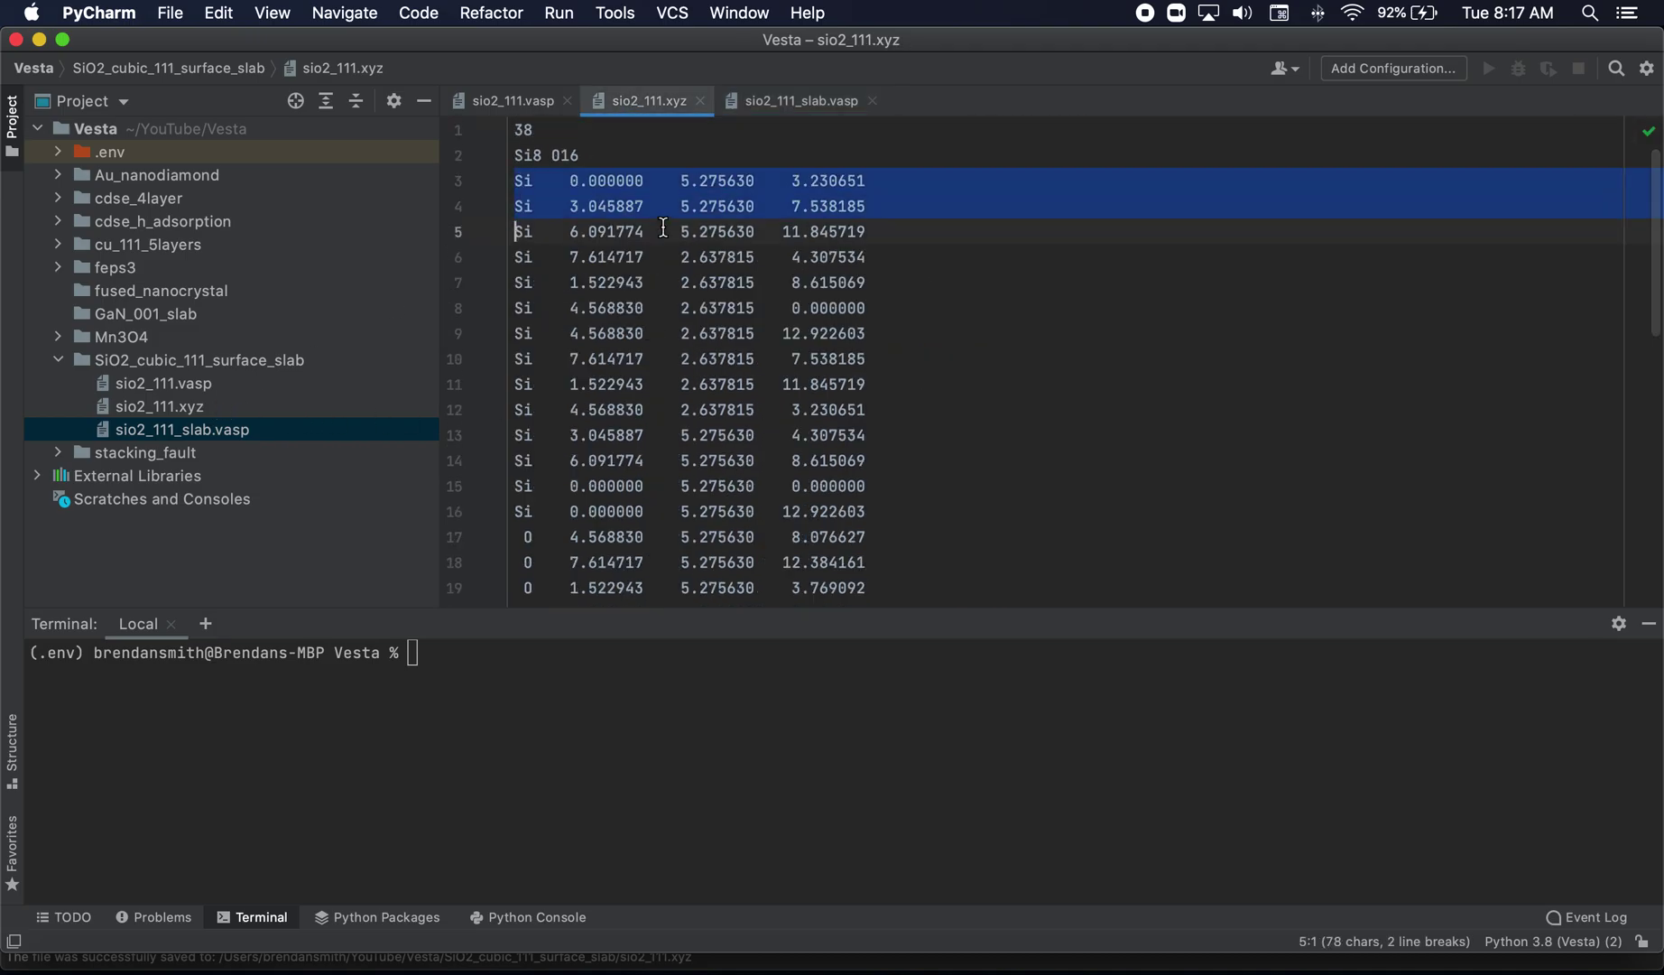
key(shift+Down)
key(shift+Down)
key(shift+Down)
key(shift+Down)
key(shift+Down)
key(shift+Down)
key(shift+Down)
key(shift+Down)
key(shift+Down)
key(shift+Down)
key(shift+Down)
key(shift+Down)
key(shift+Down)
key(shift+Down)
key(shift+Down)
key(shift+Down)
key(shift+Down)
key(shift+Down)
key(shift+Down)
key(shift+Down)
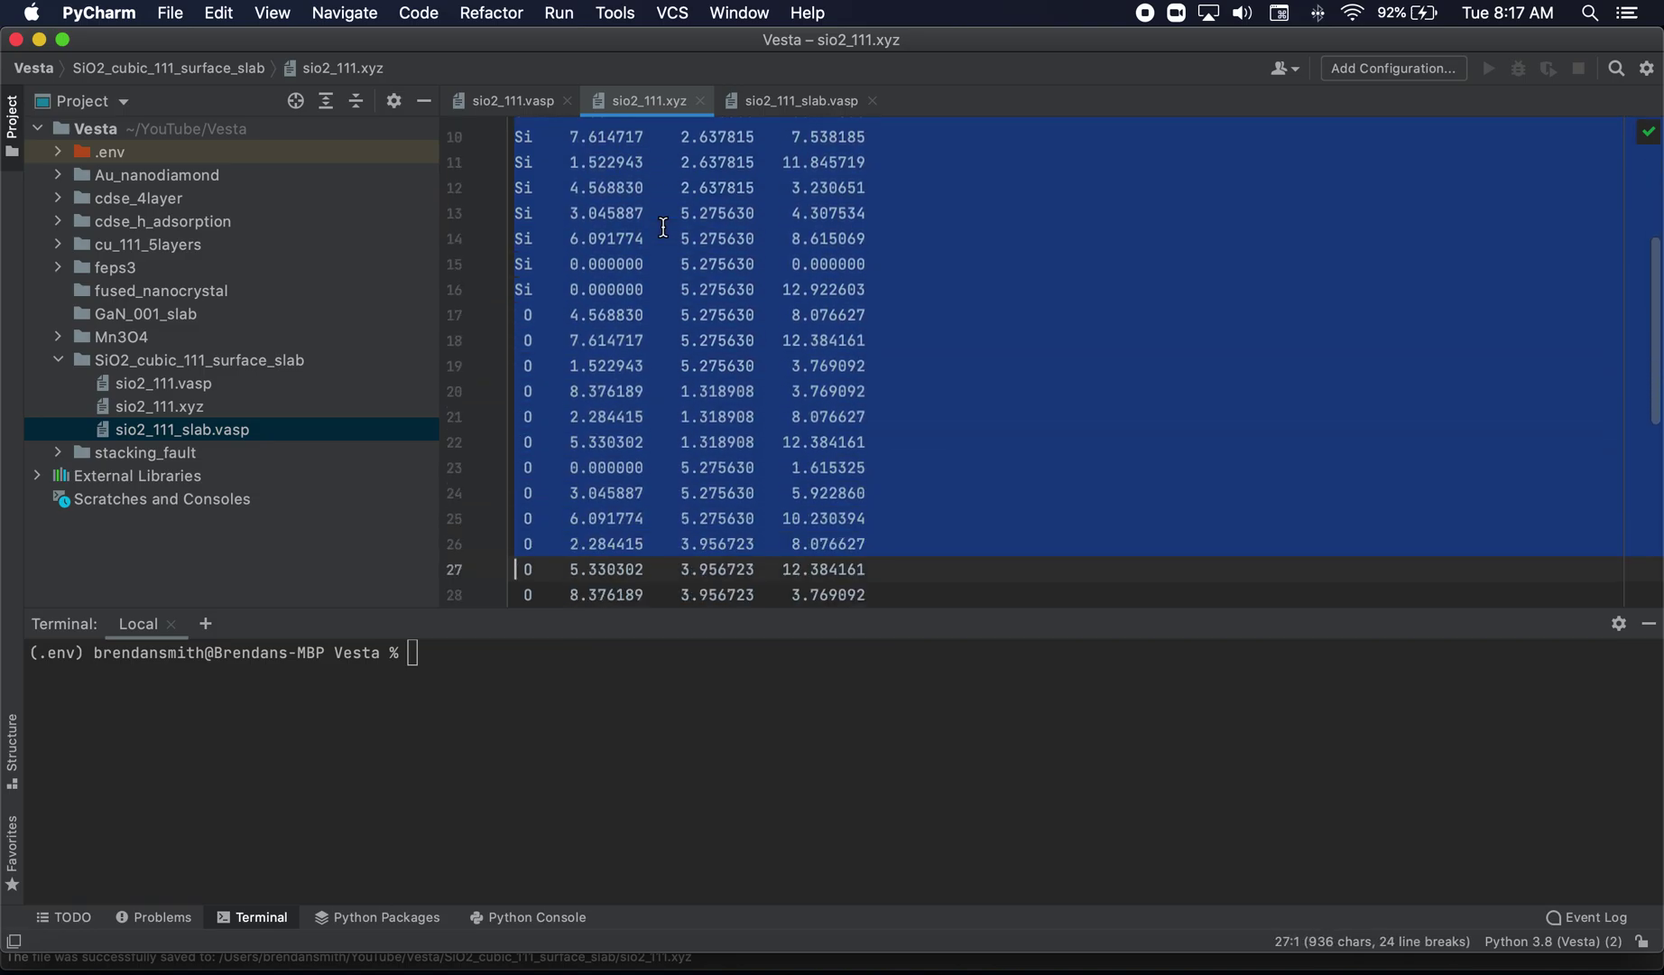
key(shift+Down)
key(shift+Down)
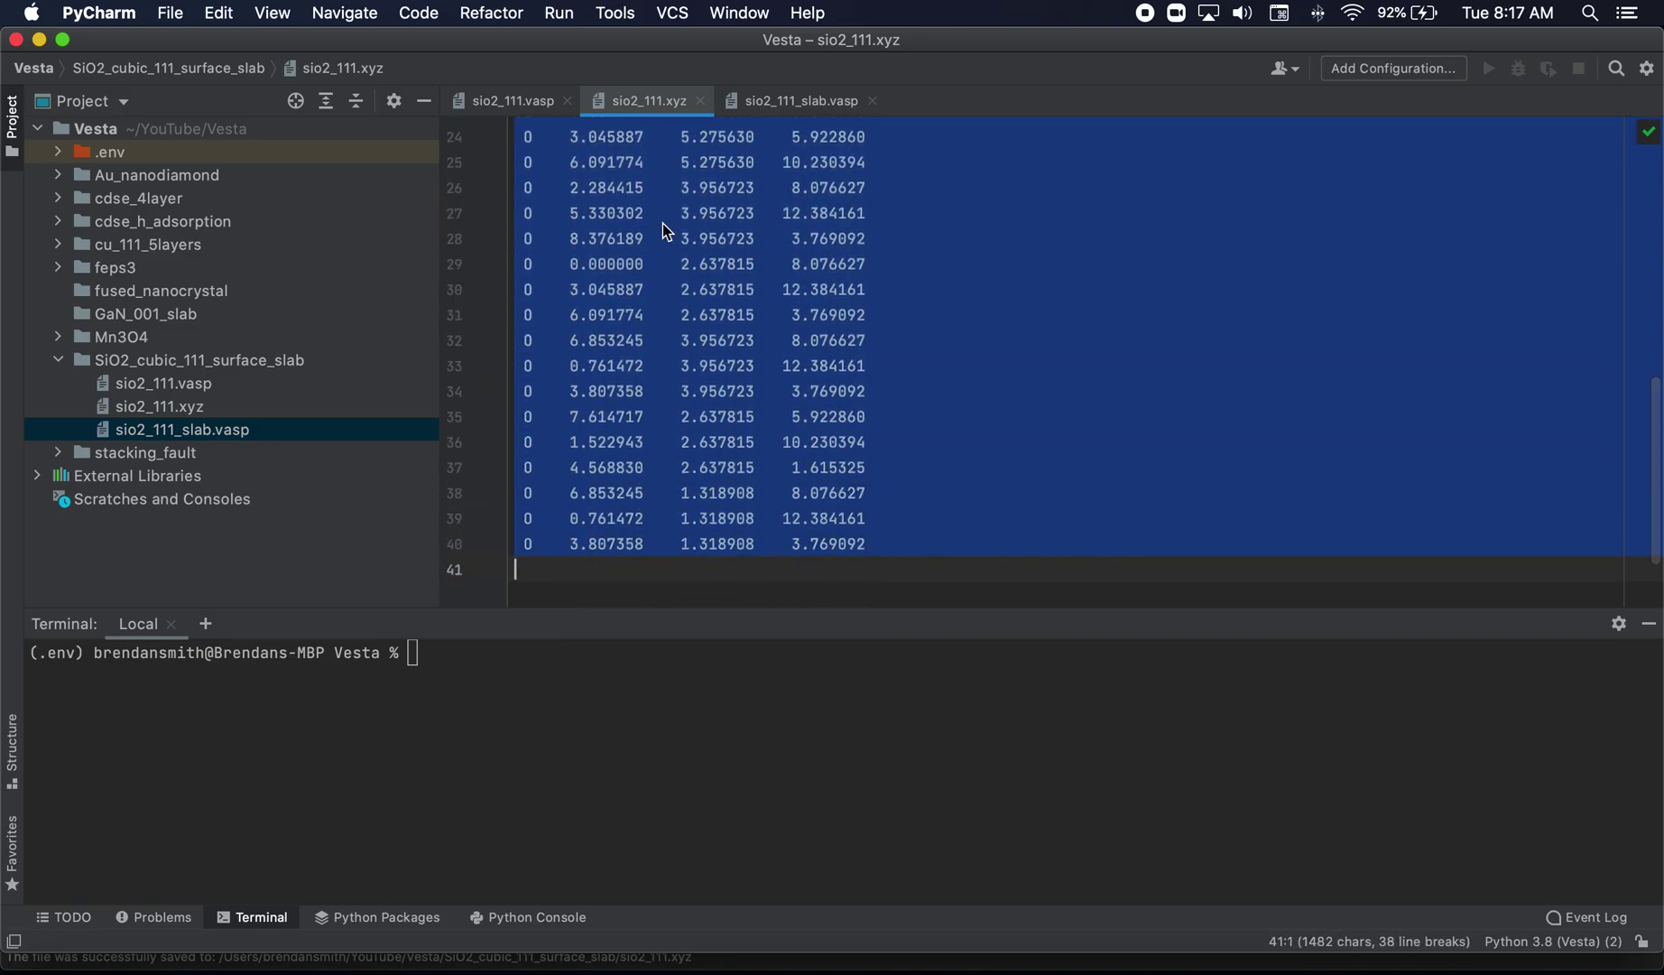
click(746, 106)
scroll(829, 479, down, 12)
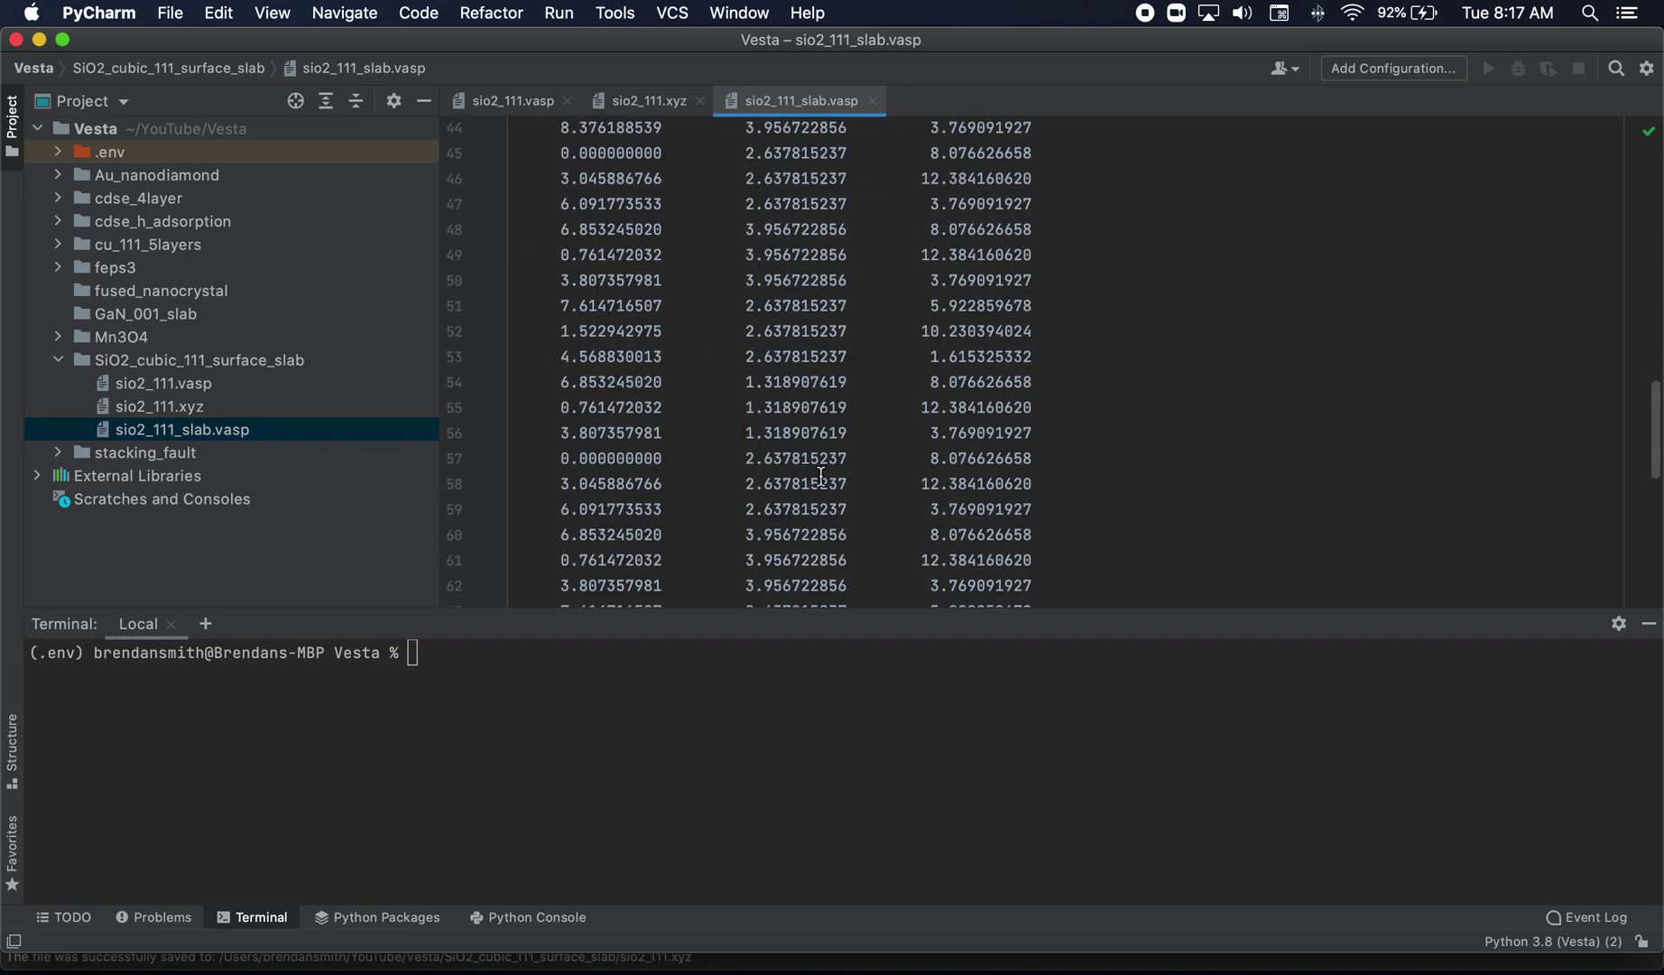
scroll(828, 479, down, 6)
drag(1066, 438, 509, 328)
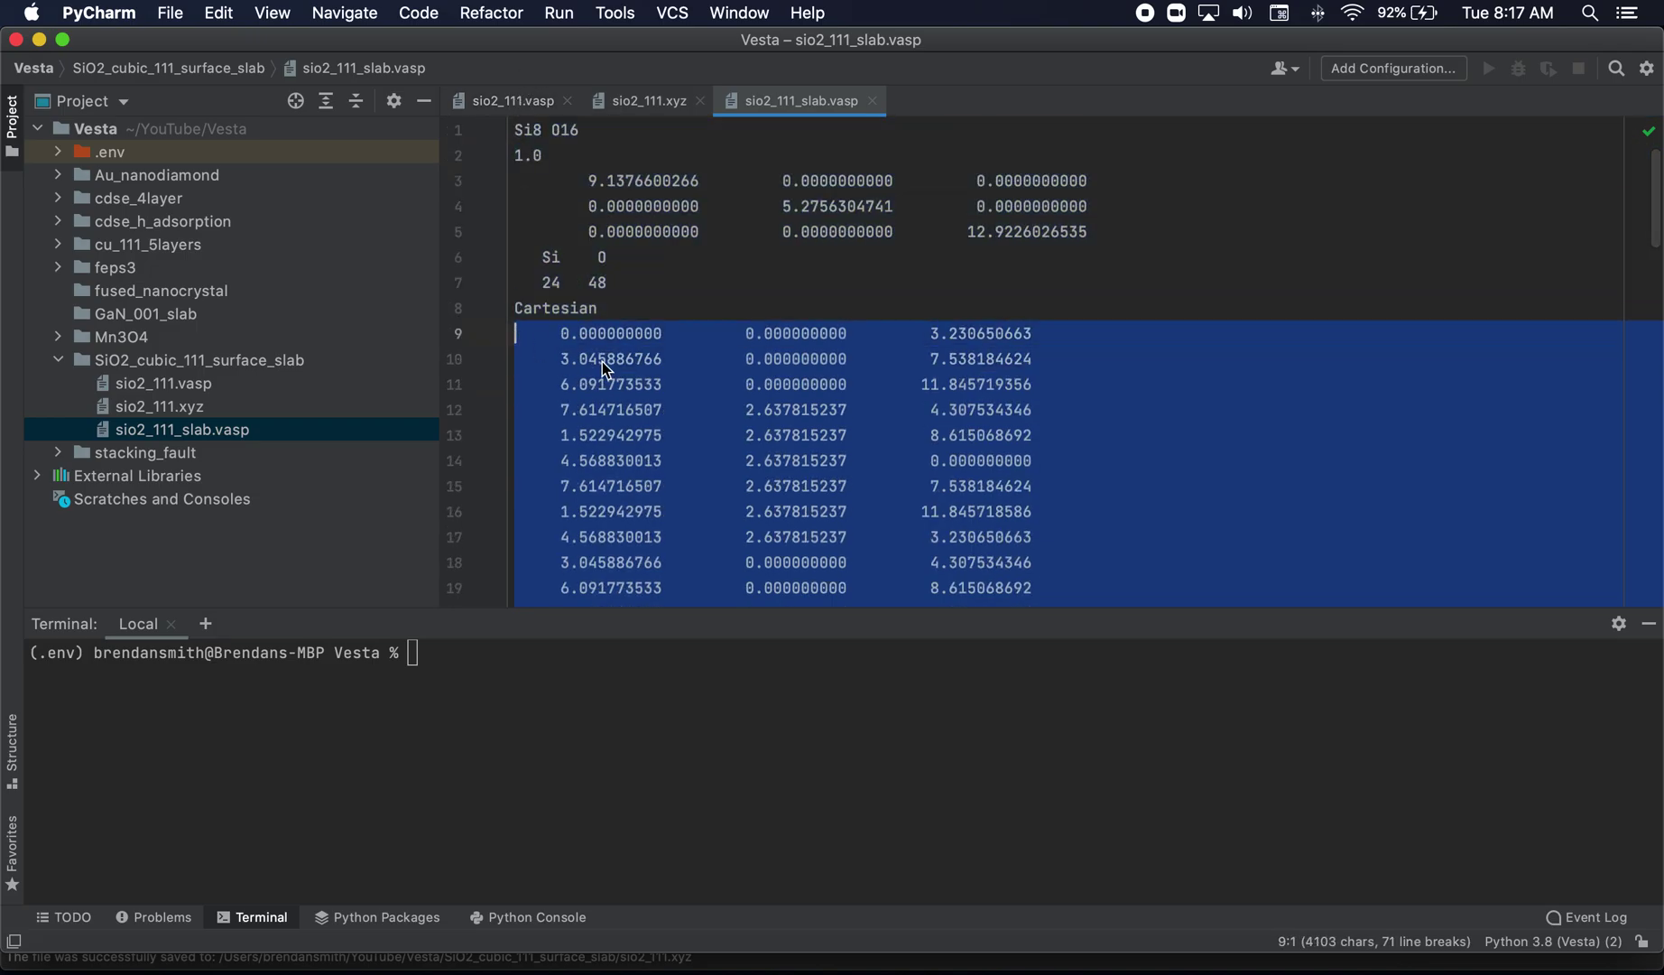
key(super+v)
scroll(585, 406, up, 12)
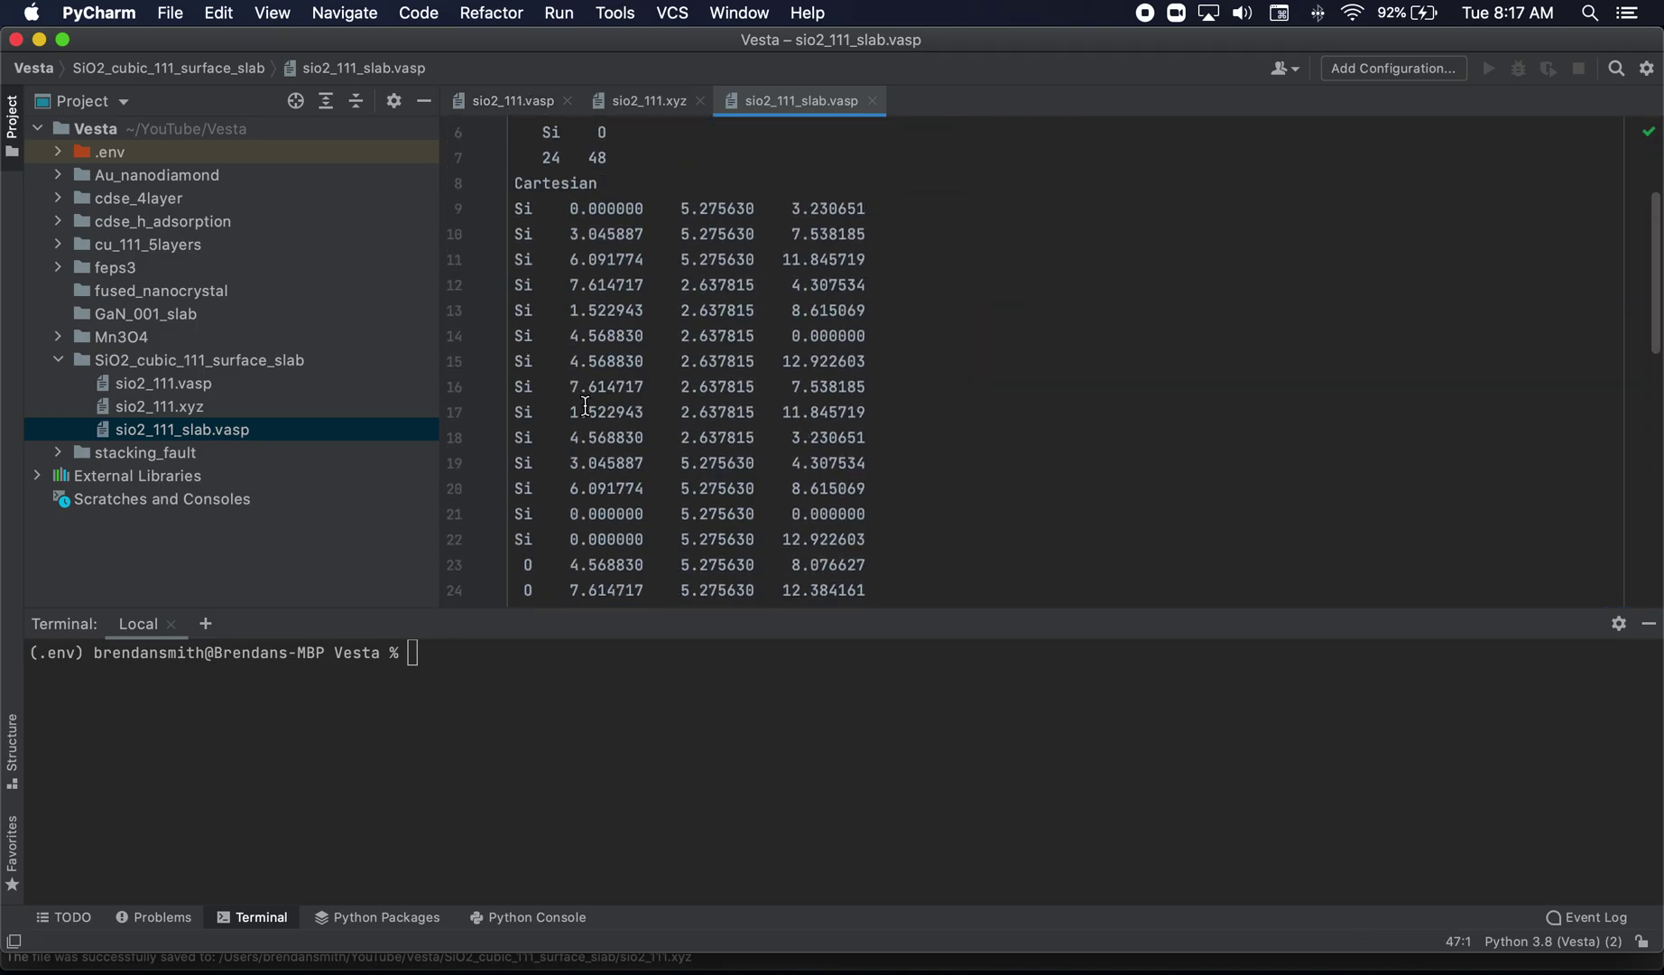
Step through the coordinate rows to count the silicon atoms
click(528, 233)
click(528, 287)
click(527, 310)
click(526, 335)
click(525, 361)
click(524, 387)
click(525, 412)
click(525, 437)
click(526, 463)
click(526, 488)
click(525, 514)
click(526, 539)
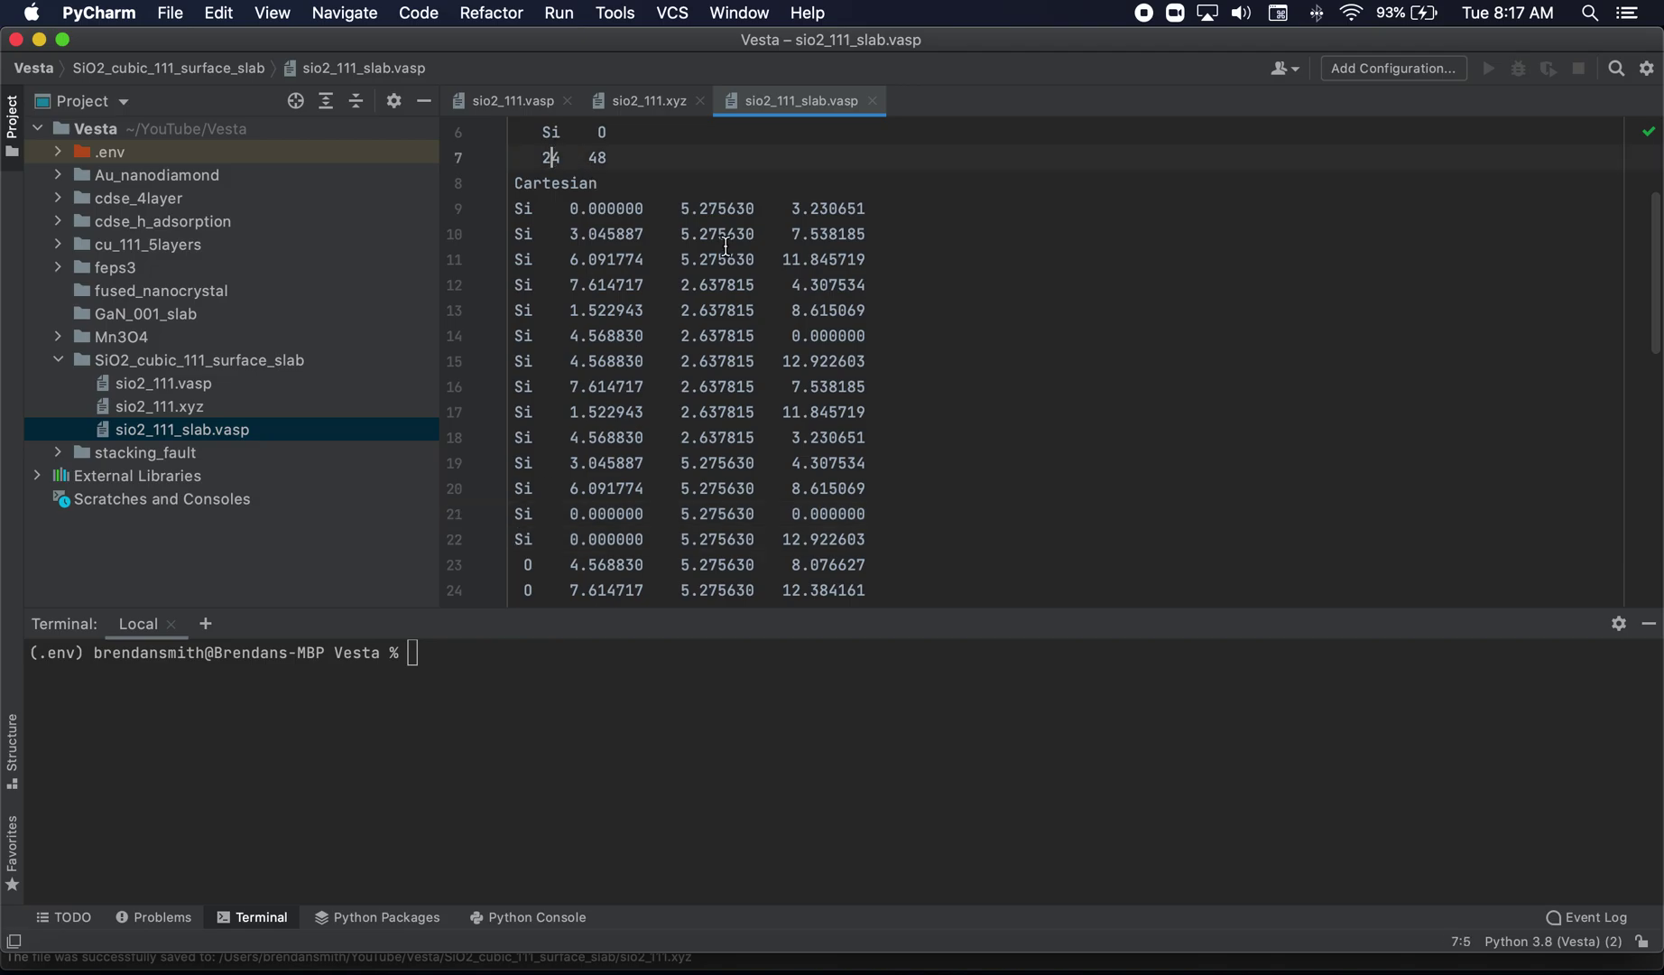
Remove the leading Si label from each of the 14 silicon coordinate rows
click(516, 213)
key(Delete)
key(Delete)
key(Down)
key(Delete)
key(Delete)
key(Down)
key(Delete)
key(Delete)
key(Down)
key(Delete)
key(Delete)
key(Down)
key(Delete)
key(Delete)
key(Down)
key(Delete)
key(Delete)
key(Down)
key(Delete)
key(Delete)
key(Down)
key(Delete)
key(Delete)
key(Down)
key(Delete)
key(Delete)
key(Down)
key(Delete)
key(Delete)
key(Down)
key(Delete)
key(Delete)
key(Down)
key(Delete)
key(Delete)
key(Down)
key(Delete)
key(Delete)
key(Down)
key(Delete)
key(Delete)
scroll(603, 448, down, 2)
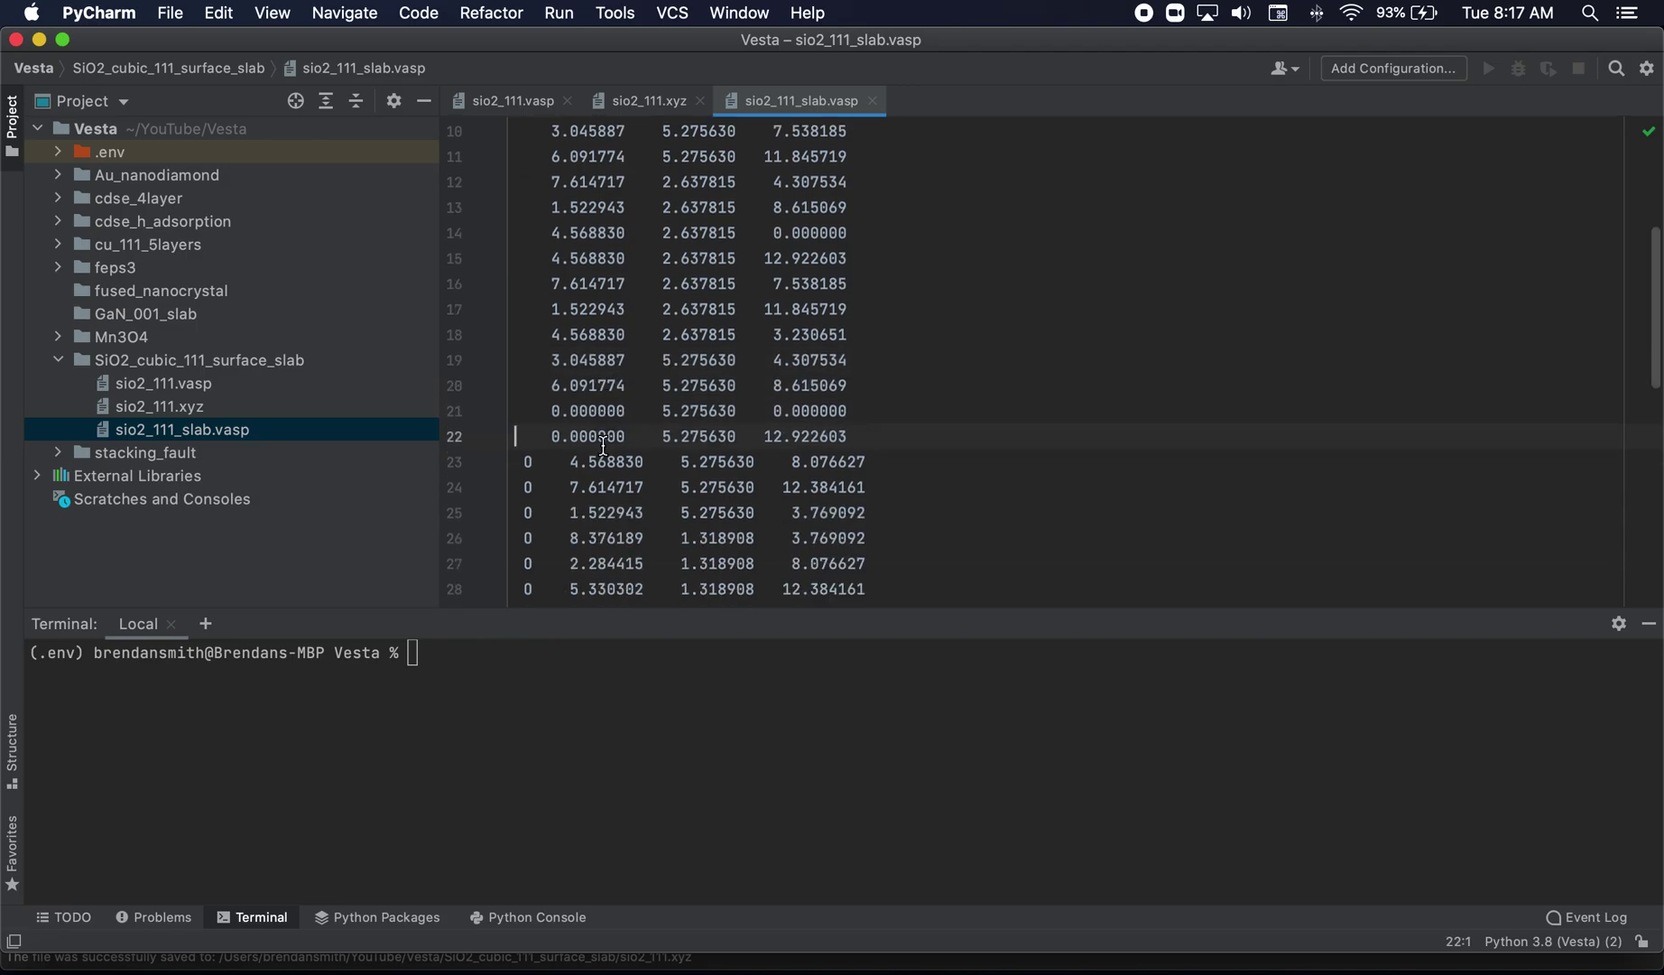
scroll(533, 461, down, 10)
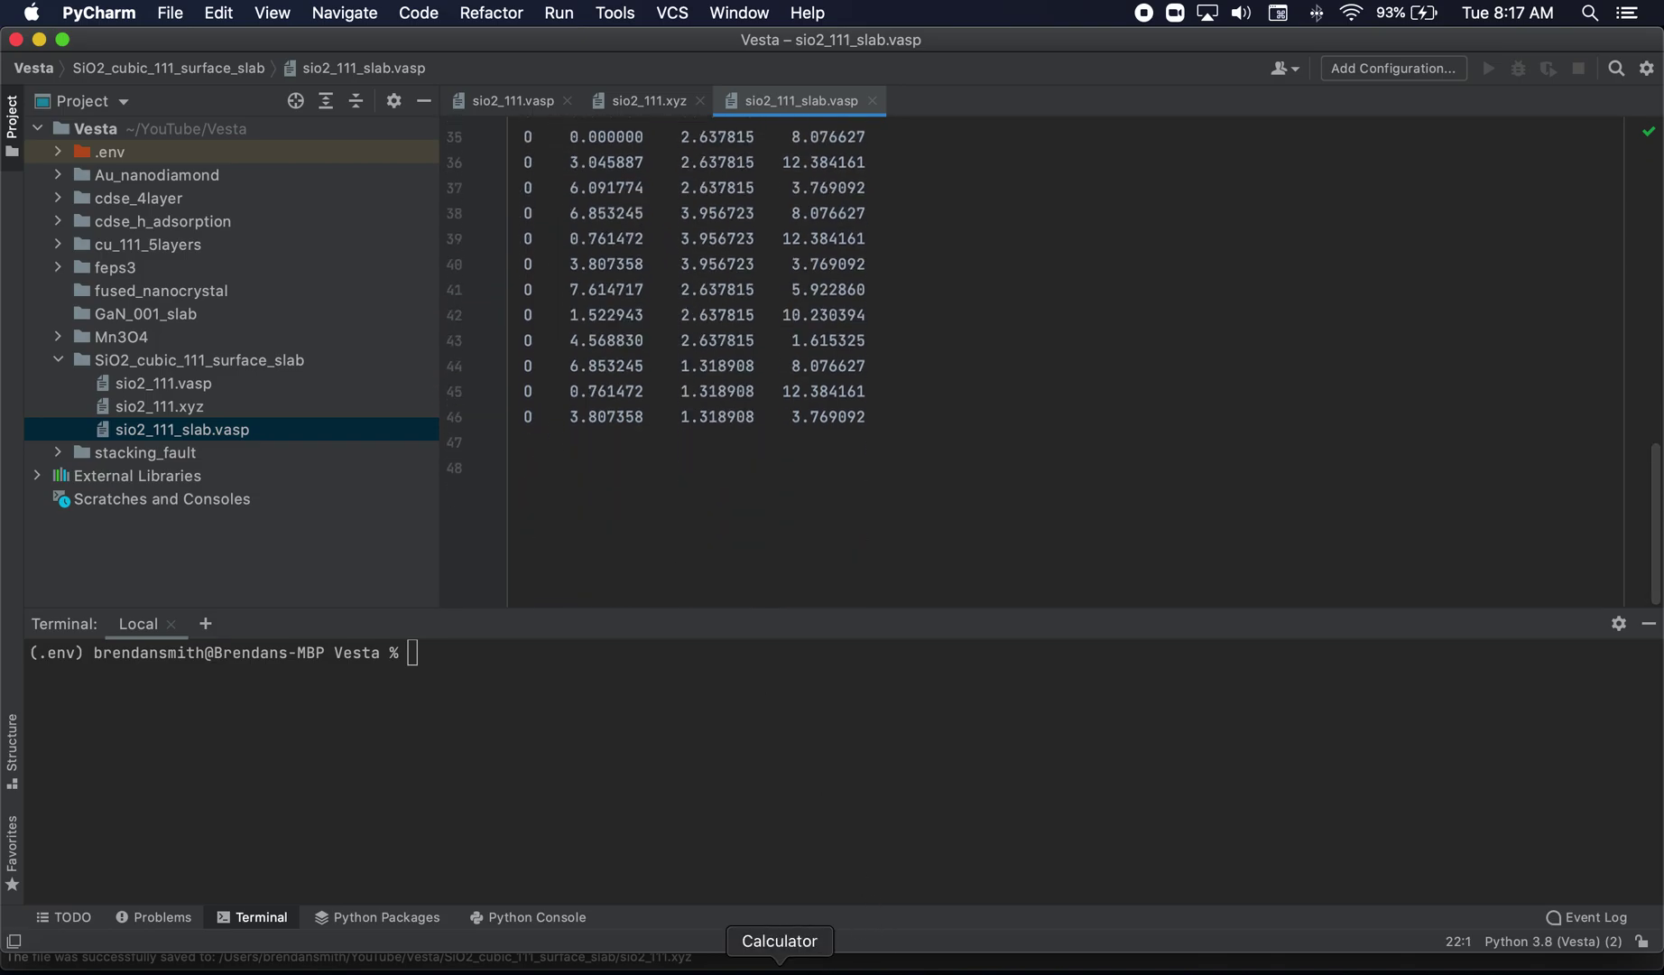
Compute 46 − 23 in Calculator to work out the oxygen count
click(782, 962)
click(280, 190)
text(46)
key(minus)
text(23)
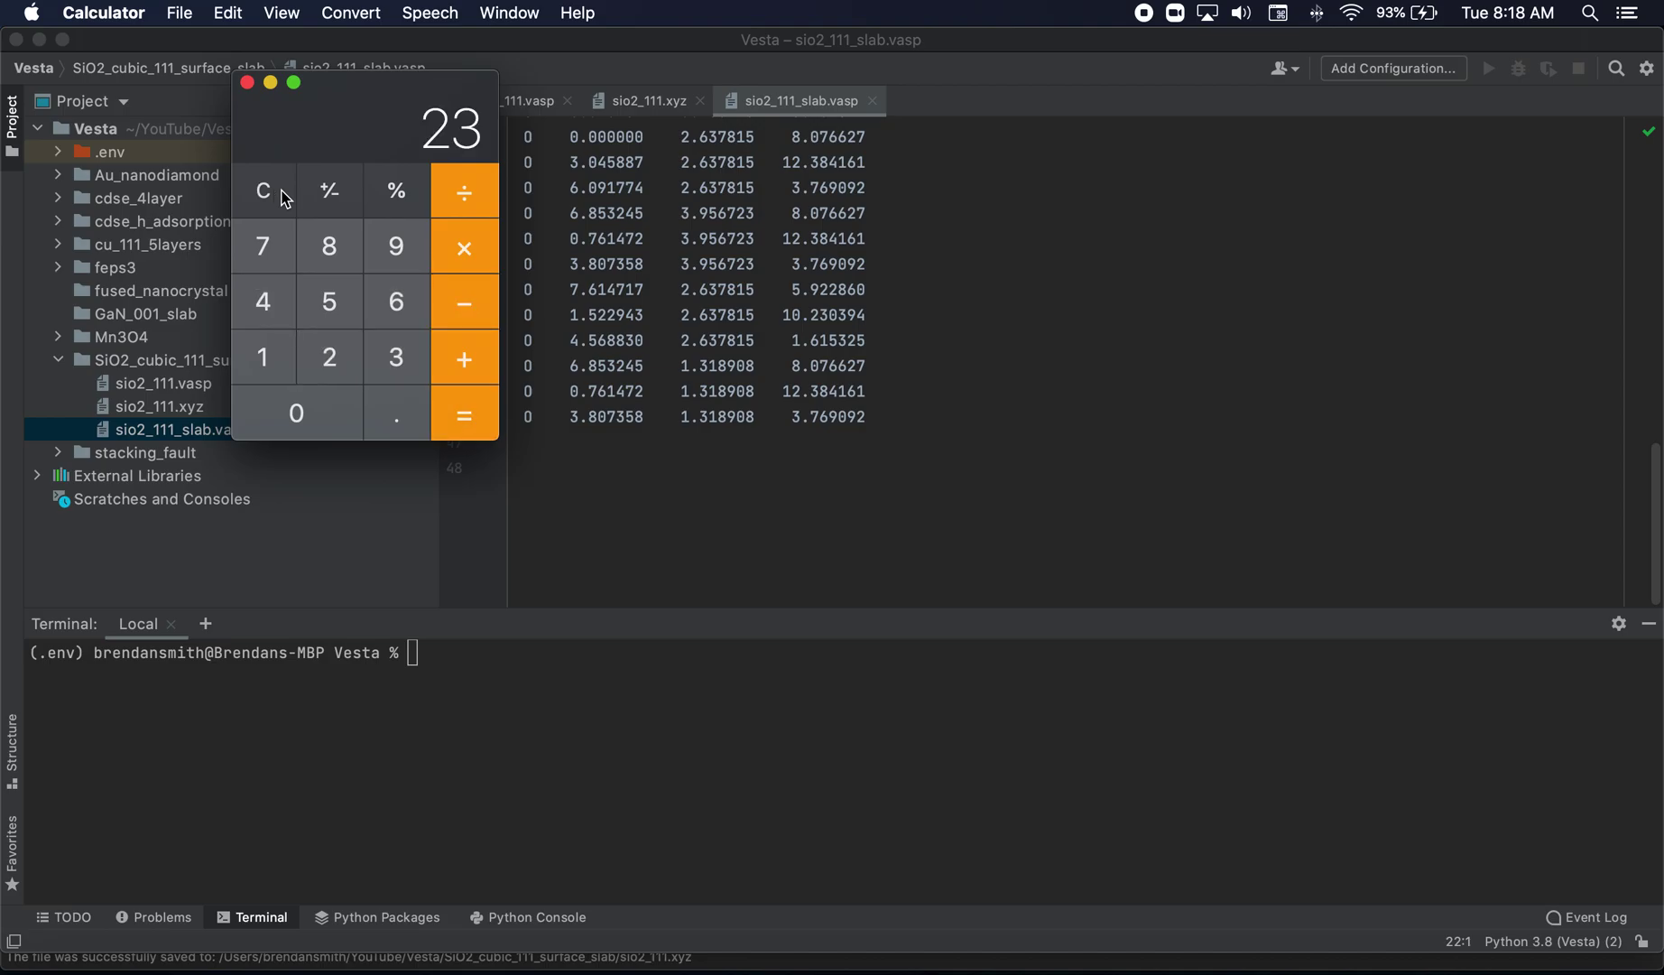
key(Return)
click(247, 83)
Change the oxygen count on line 7 from 48 to 24 and return to VESTA
scroll(594, 307, up, 10)
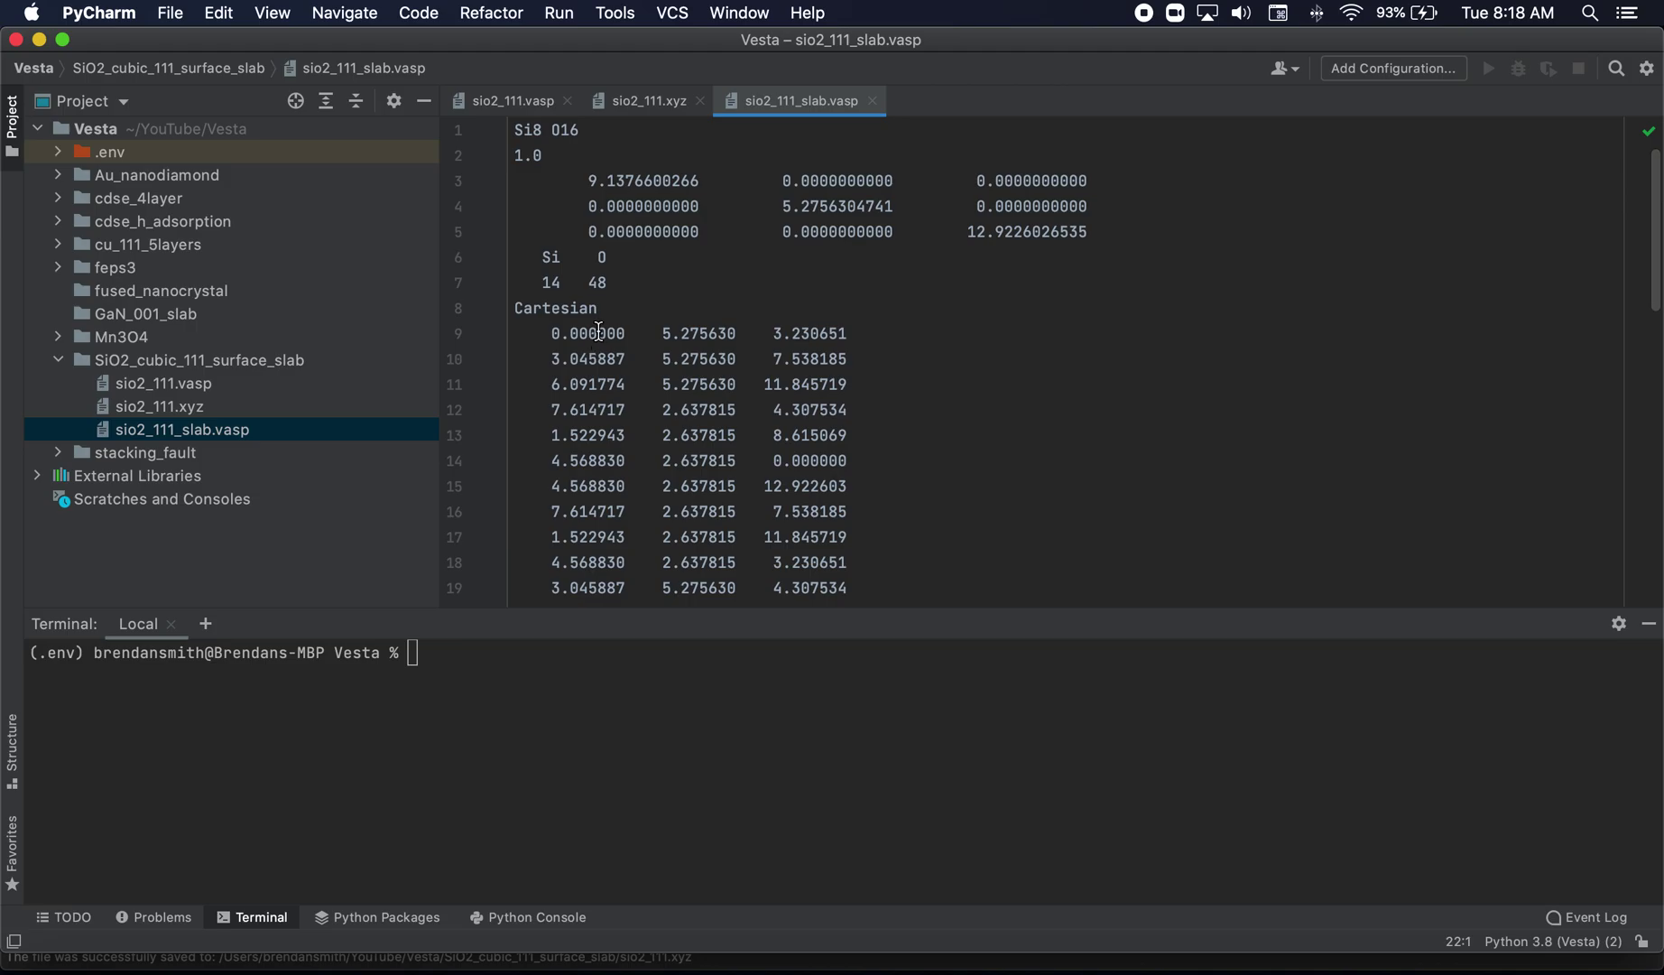
drag(610, 282, 588, 283)
text(24)
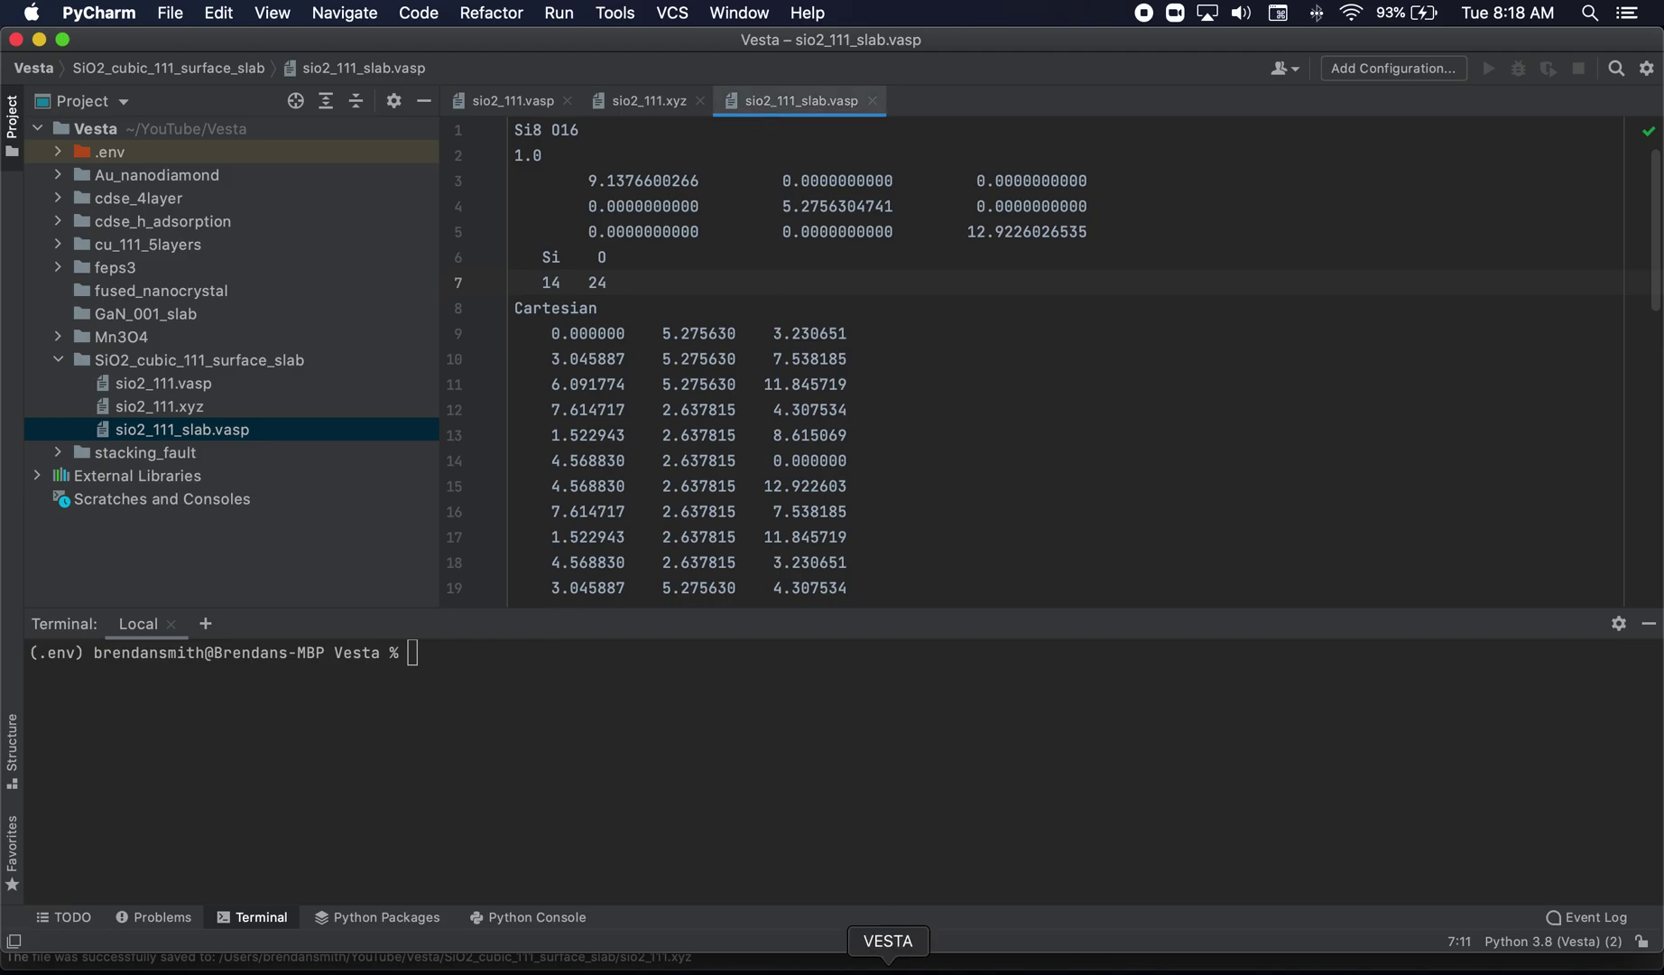
click(887, 952)
mouse_move(884, 460)
mouse_down()
mouse_move(825, 457)
mouse_move(941, 467)
mouse_move(866, 451)
mouse_move(884, 468)
mouse_move(863, 485)
mouse_move(904, 464)
mouse_up()
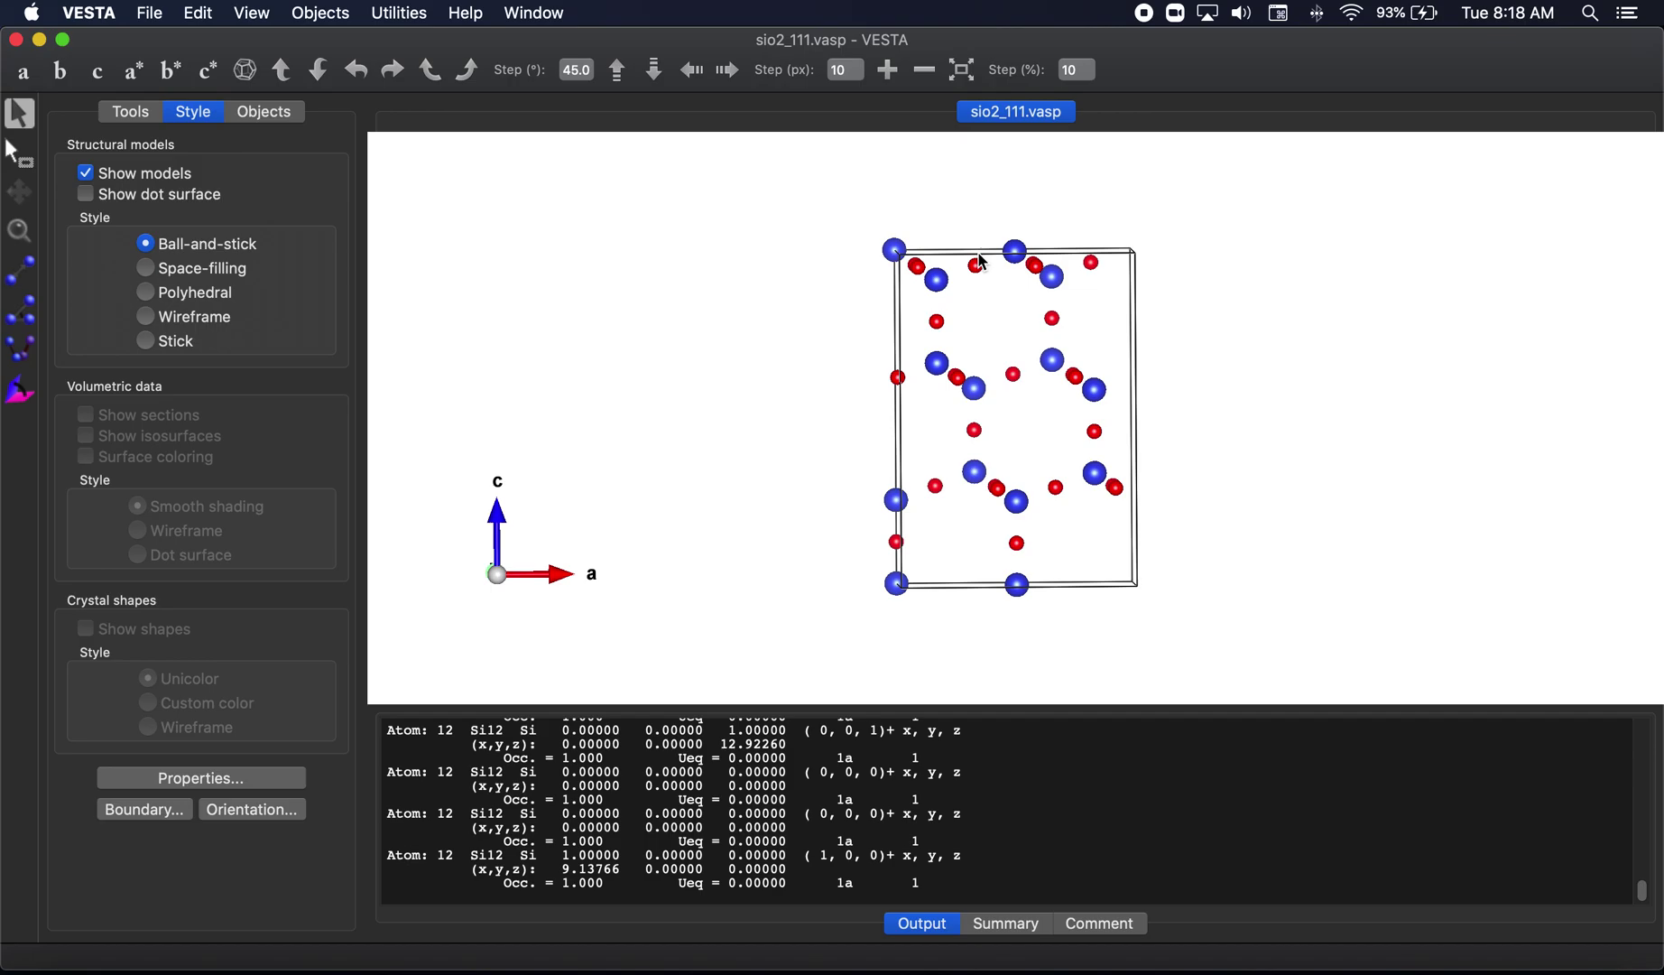
Rotate the VESTA model slightly about the vertical axis and switch back to PyCharm
drag(980, 258, 916, 248)
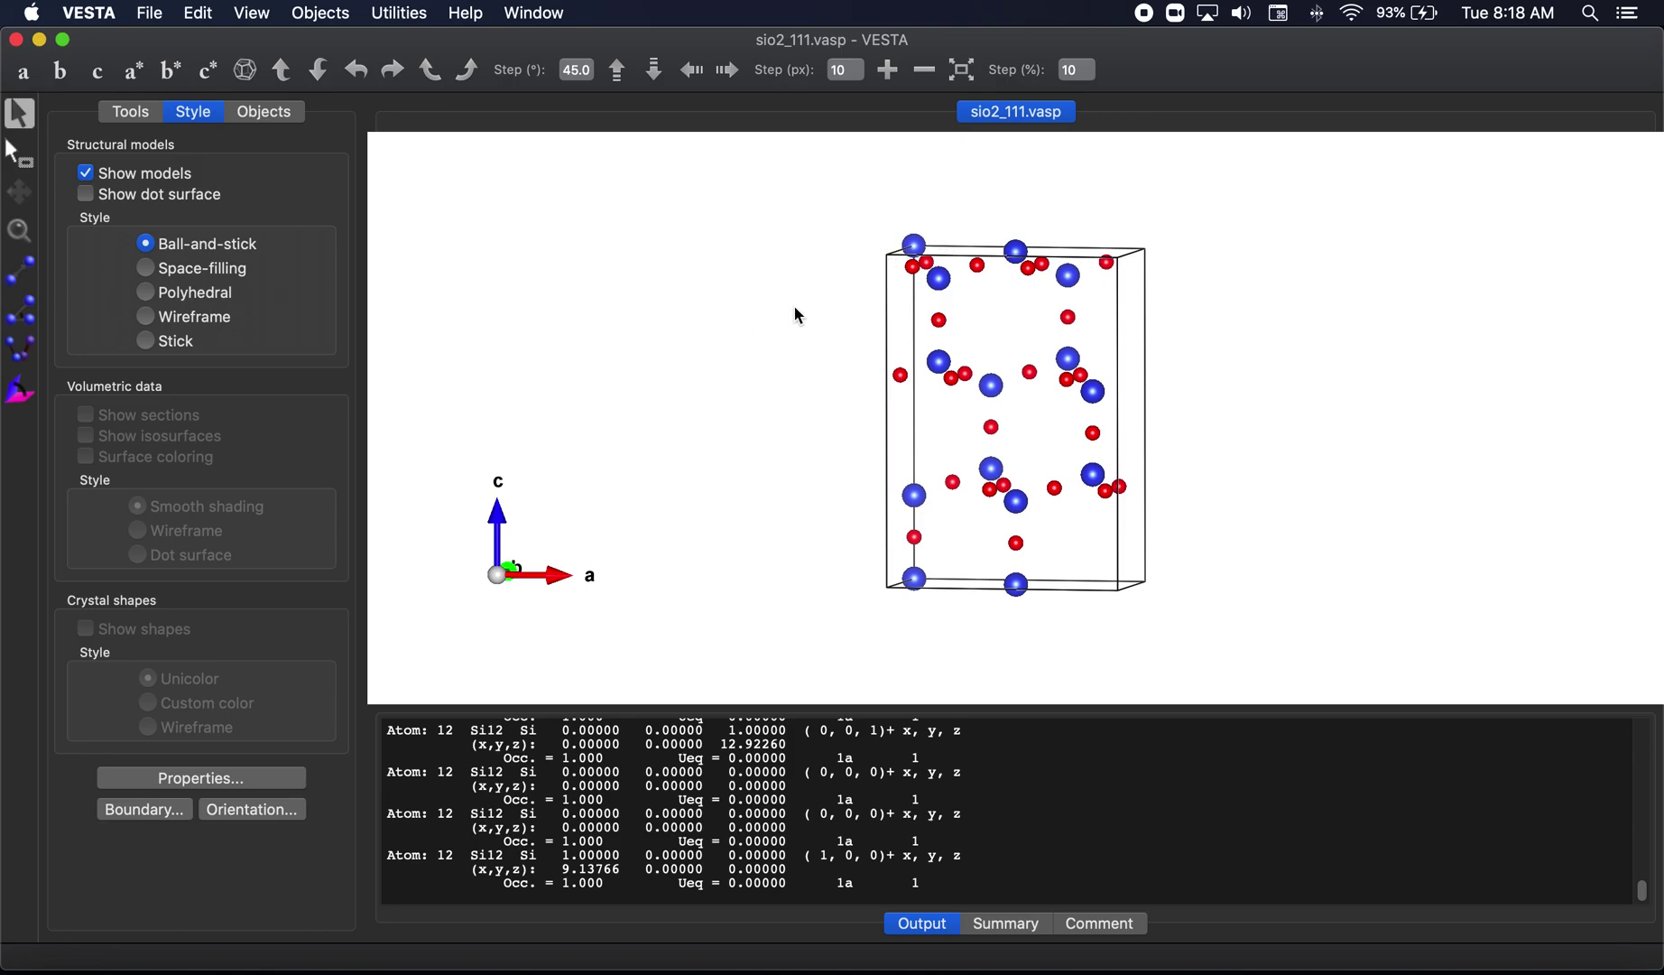
key(super+Tab)
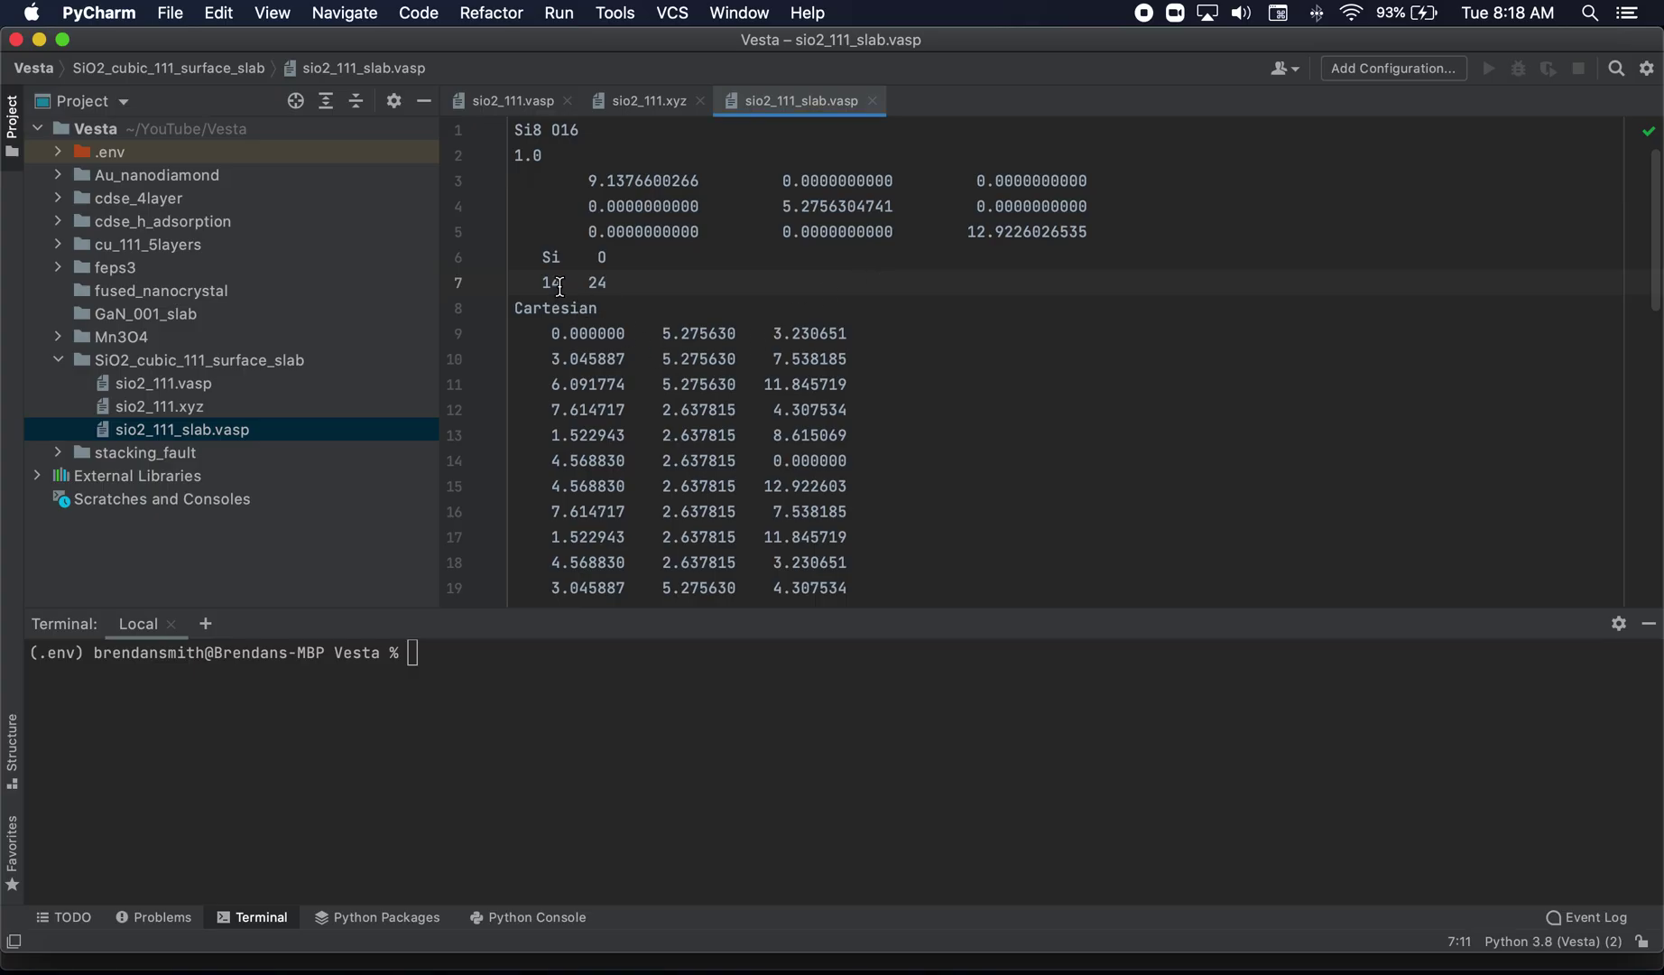
Retitle line 1 of sio2_111_slab.vasp as sio2-111-slab
drag(574, 130, 514, 131)
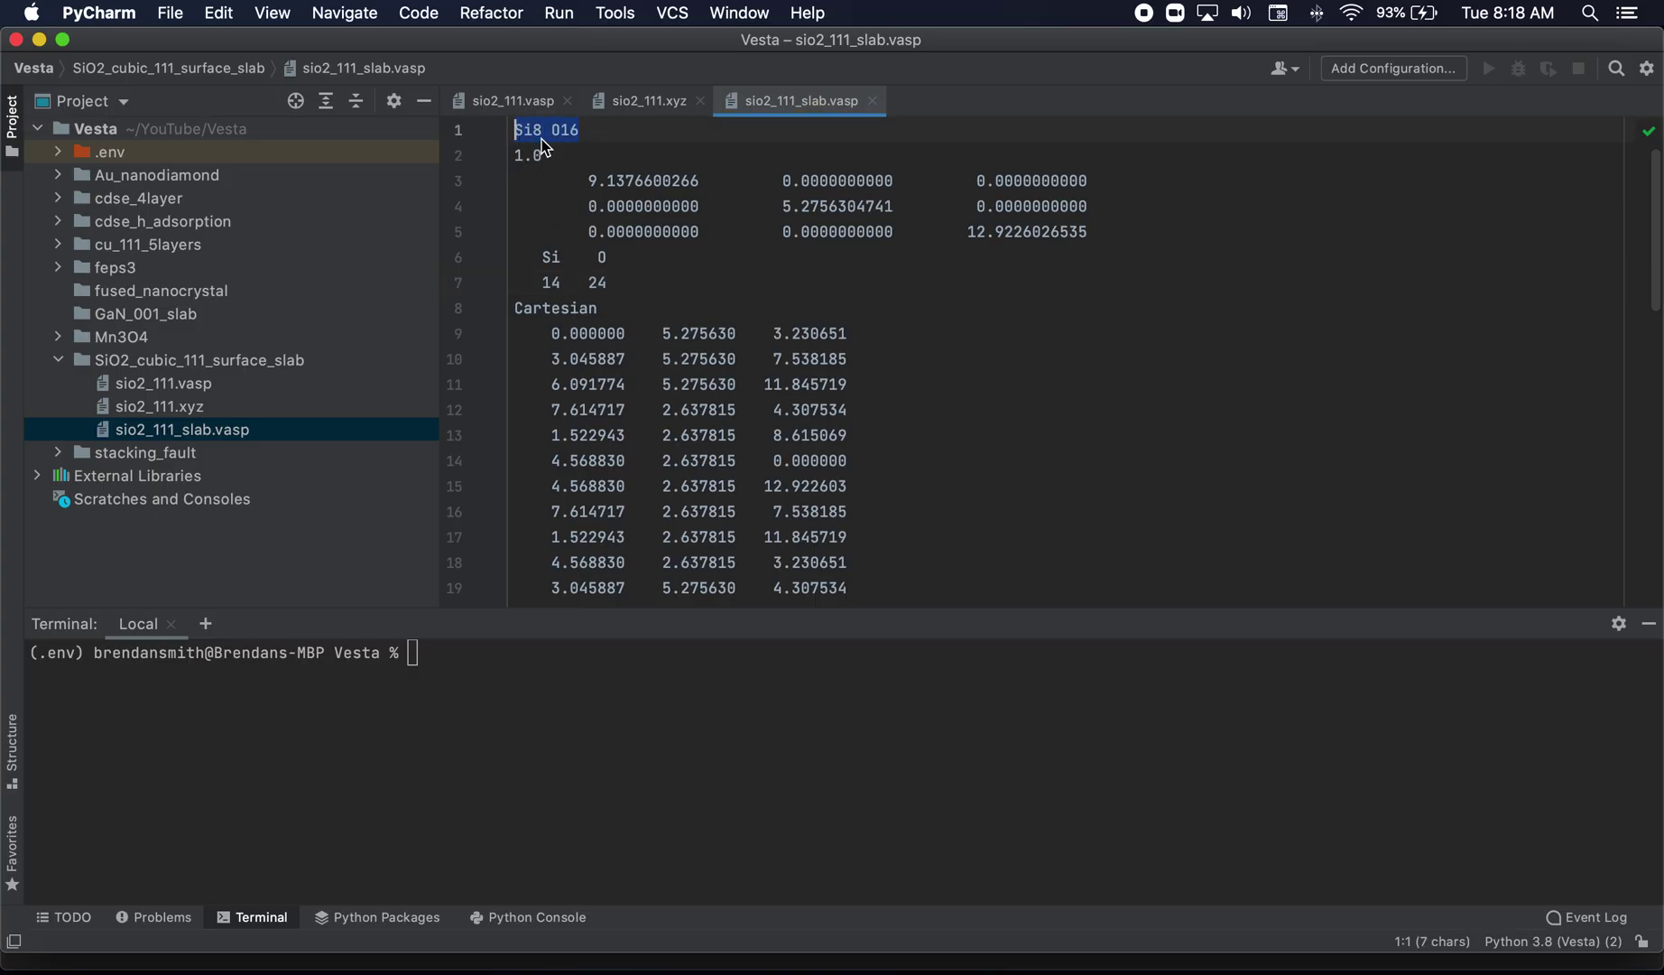
text(sio2-111-slab)
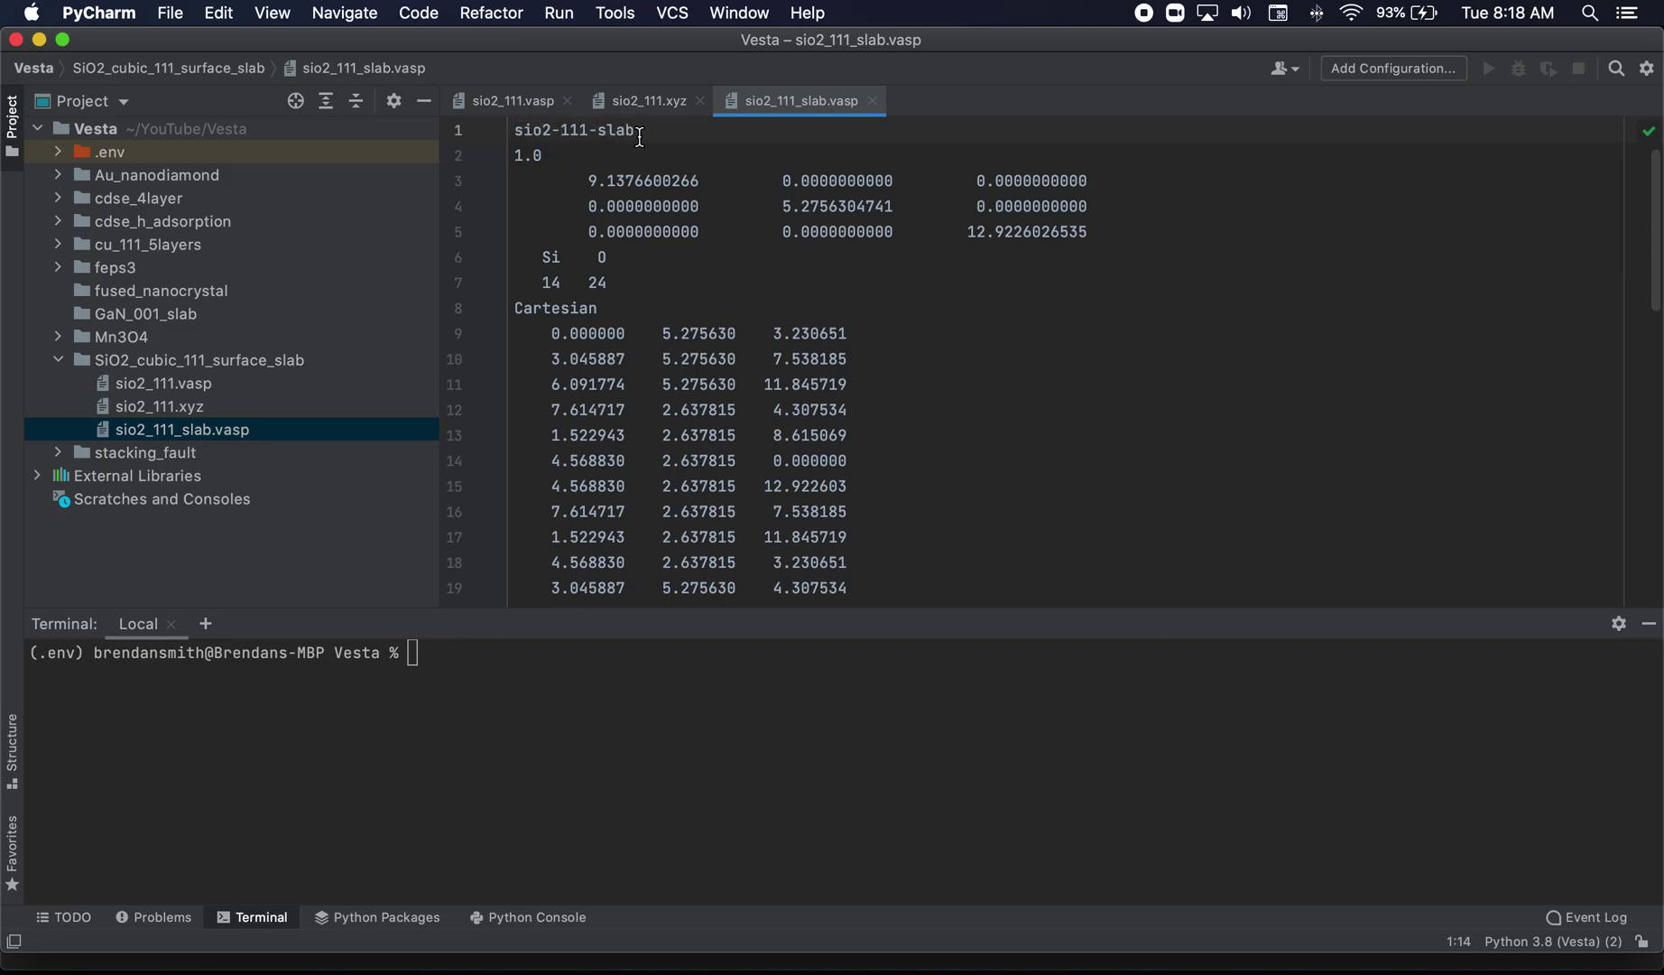
drag(636, 130, 510, 131)
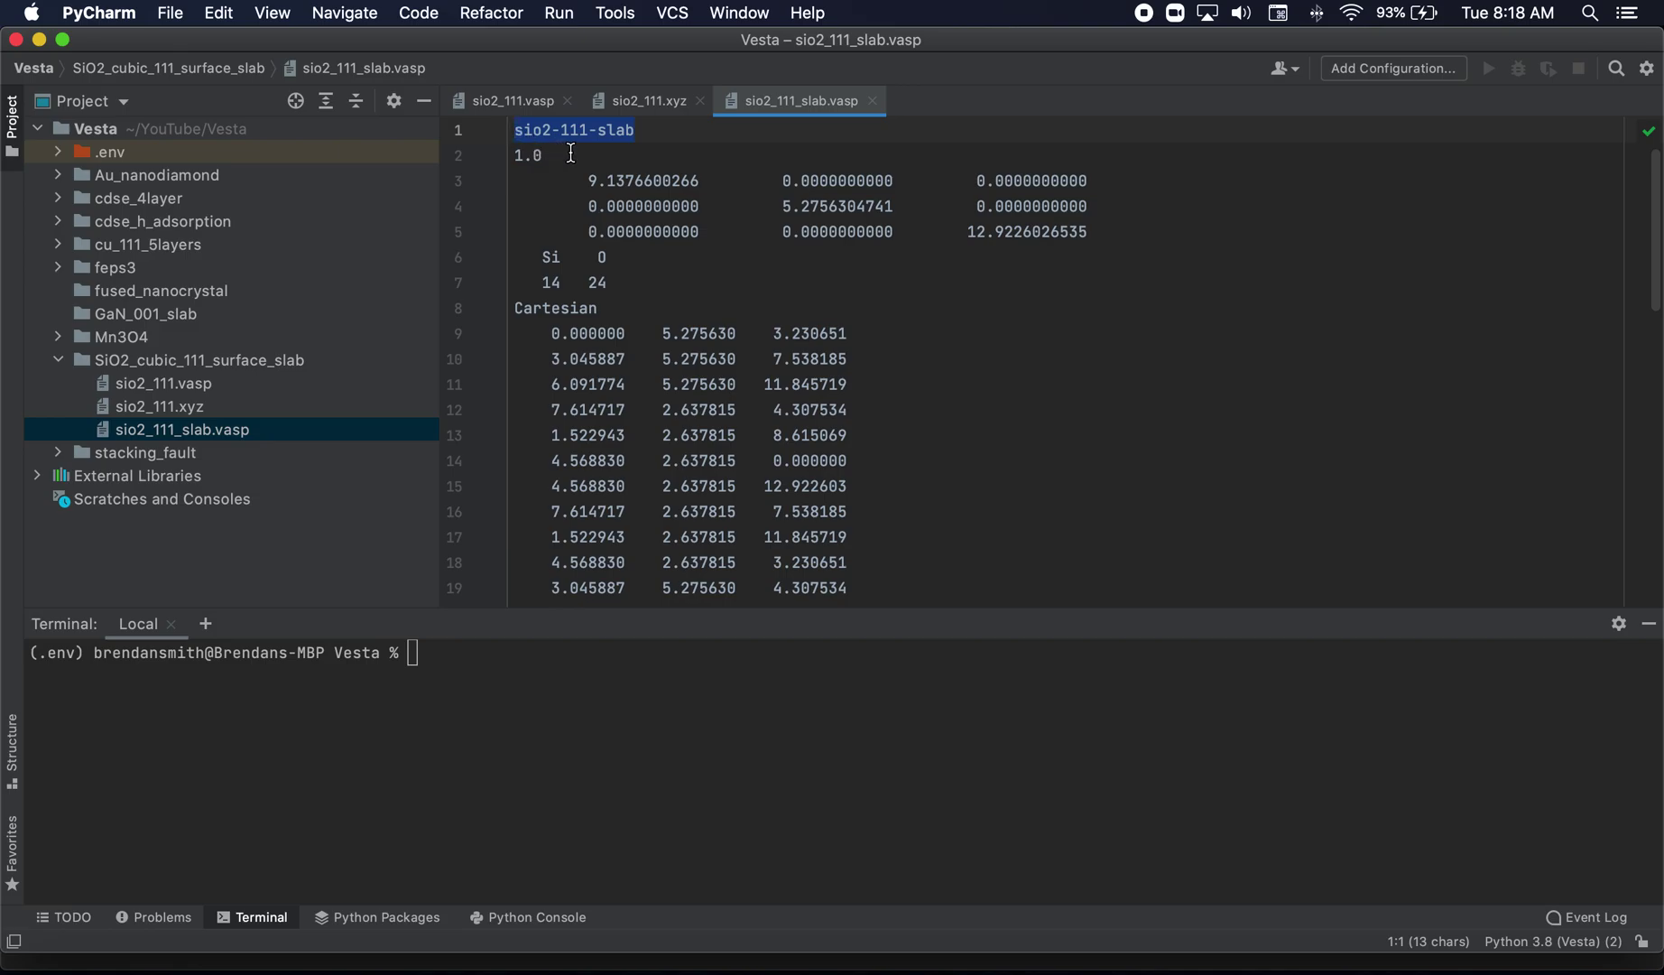
scroll(633, 307, down, 7)
scroll(633, 307, up, 4)
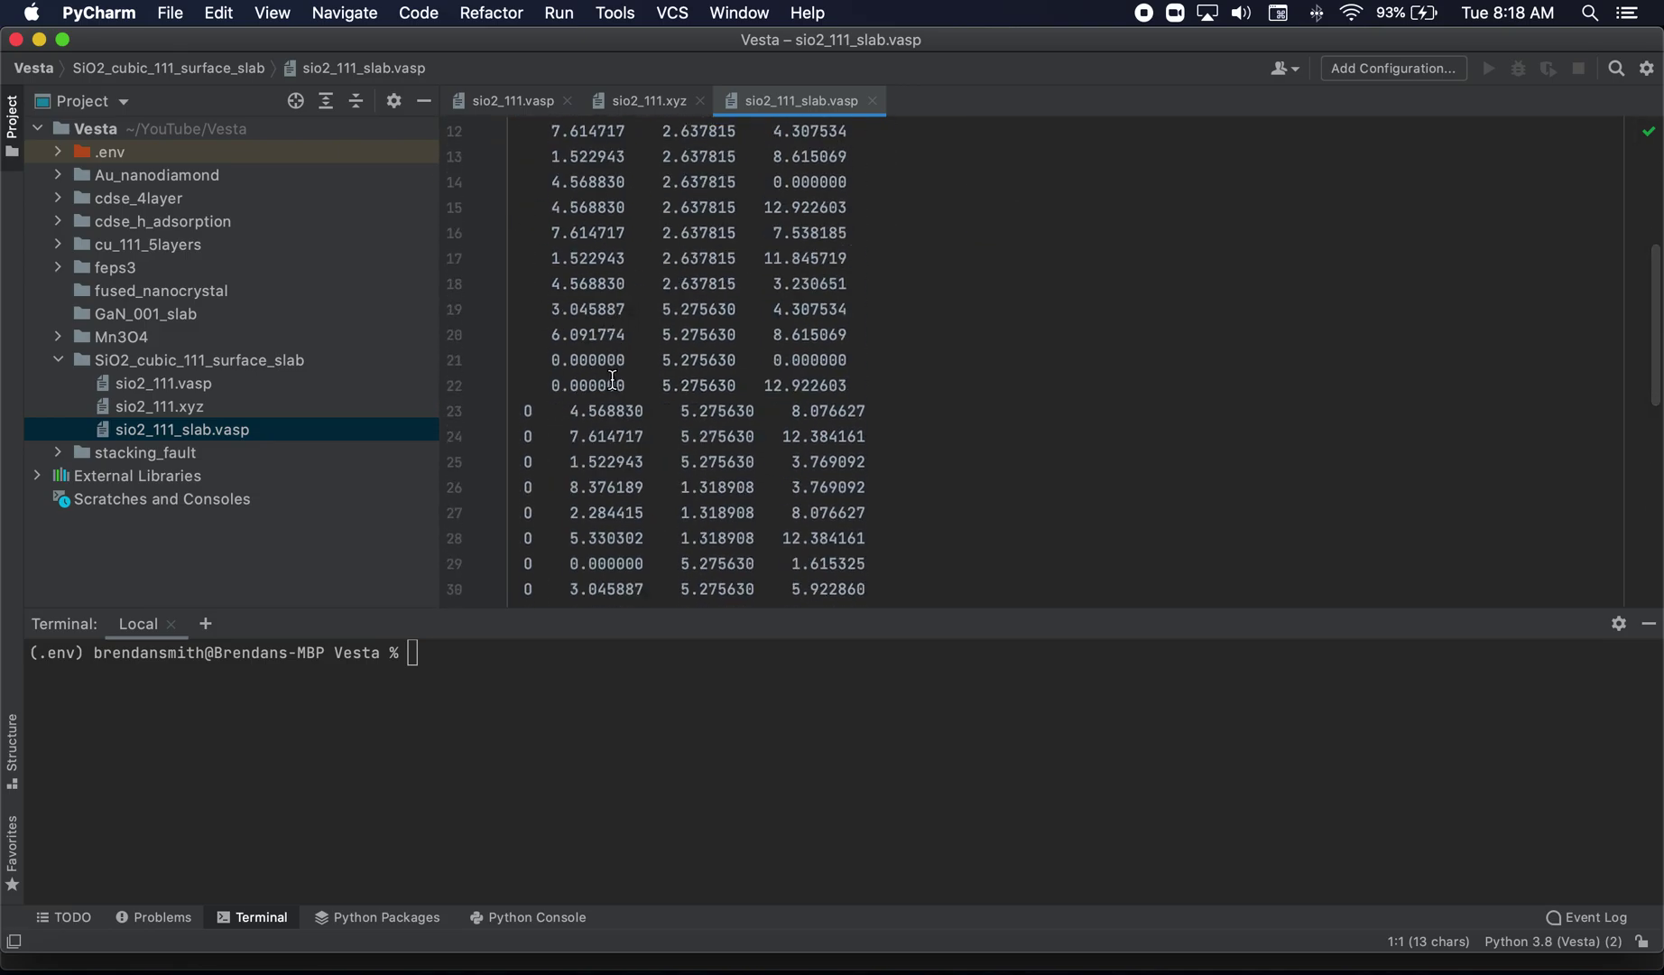
Remove all 24 O labels from the coordinate rows with find and replace
key(super+r)
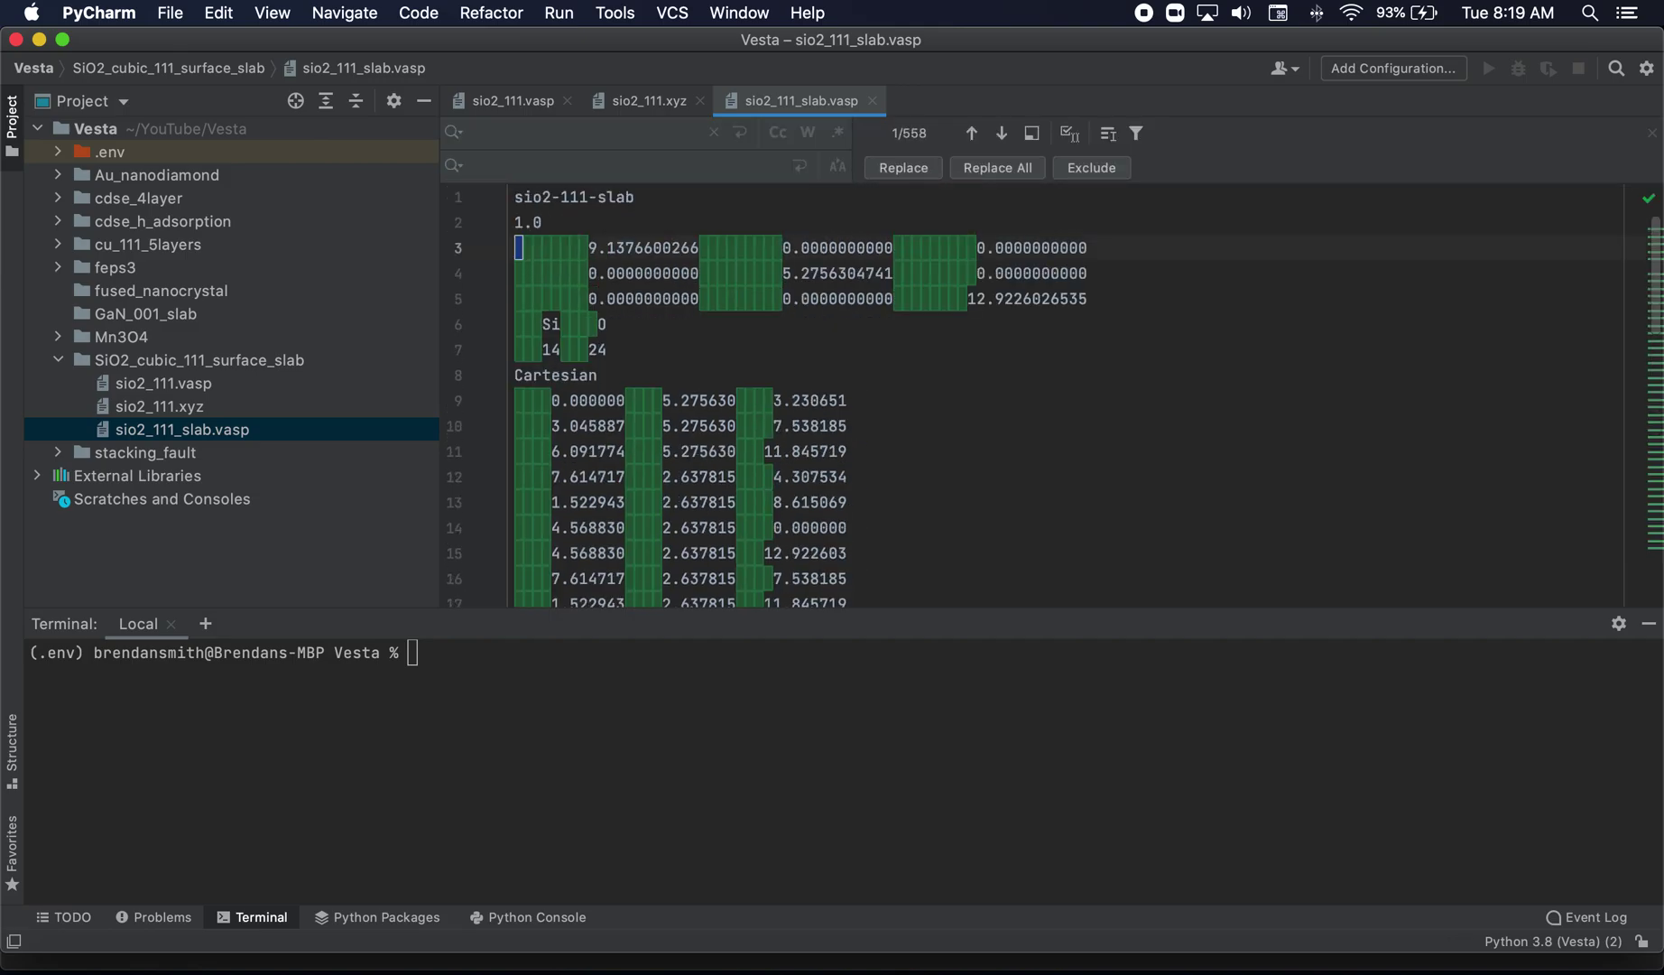
text())
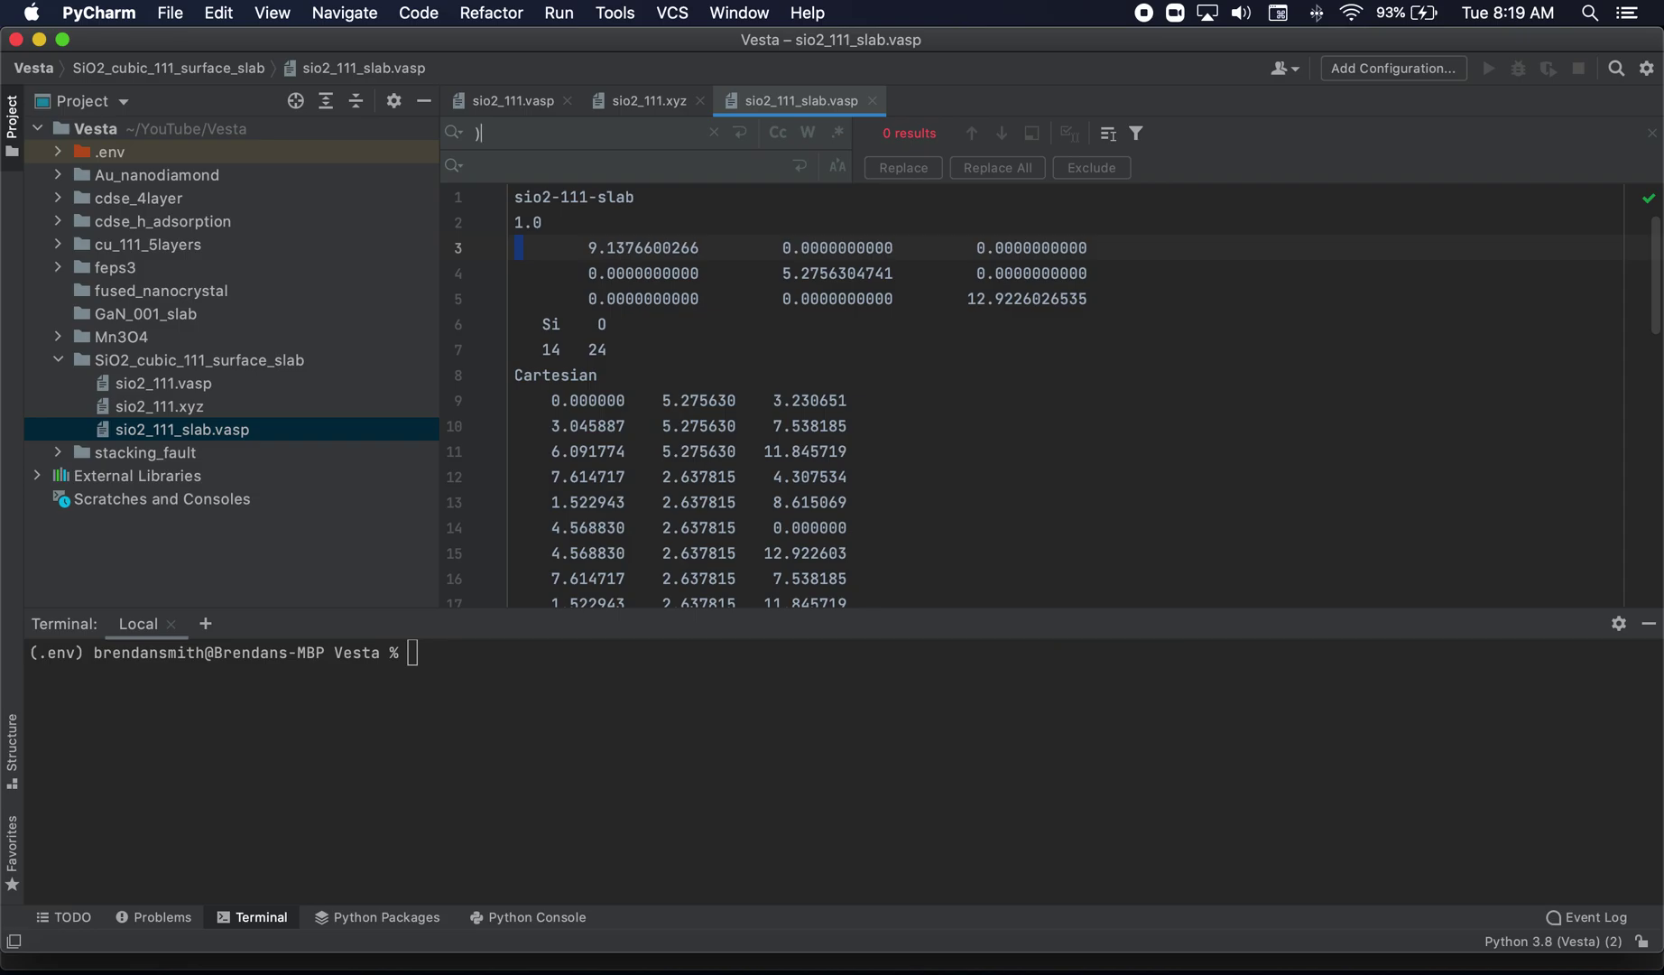
key(BackSpace)
key(BackSpace)
text(O)
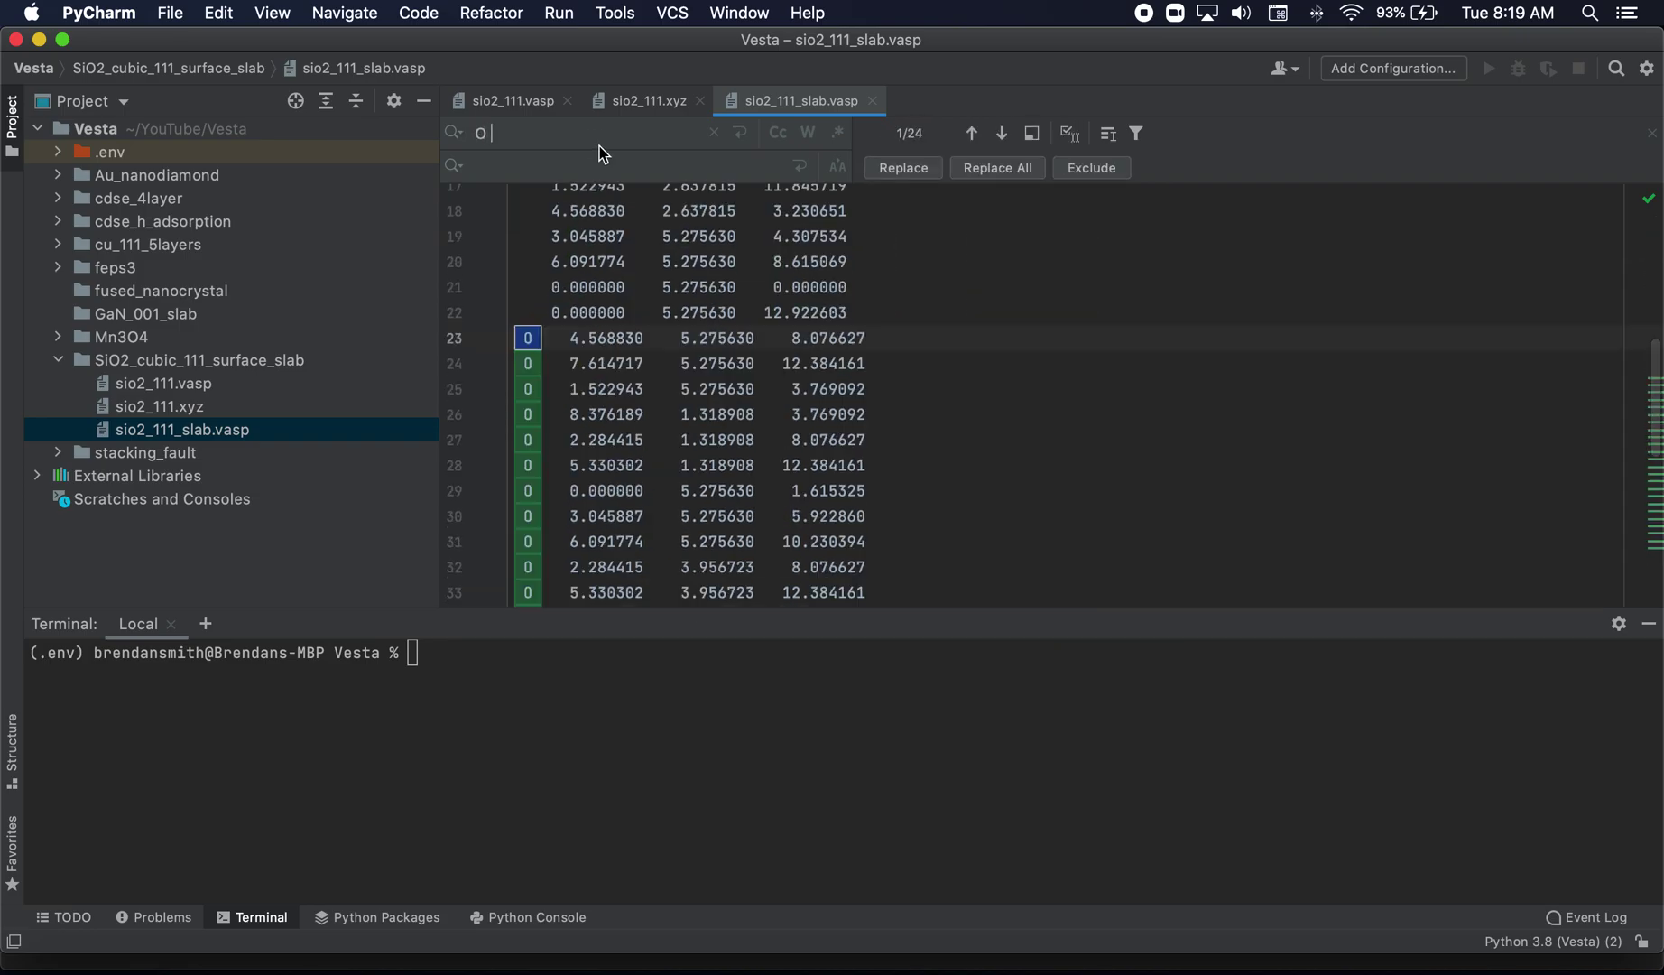
click(568, 164)
click(997, 168)
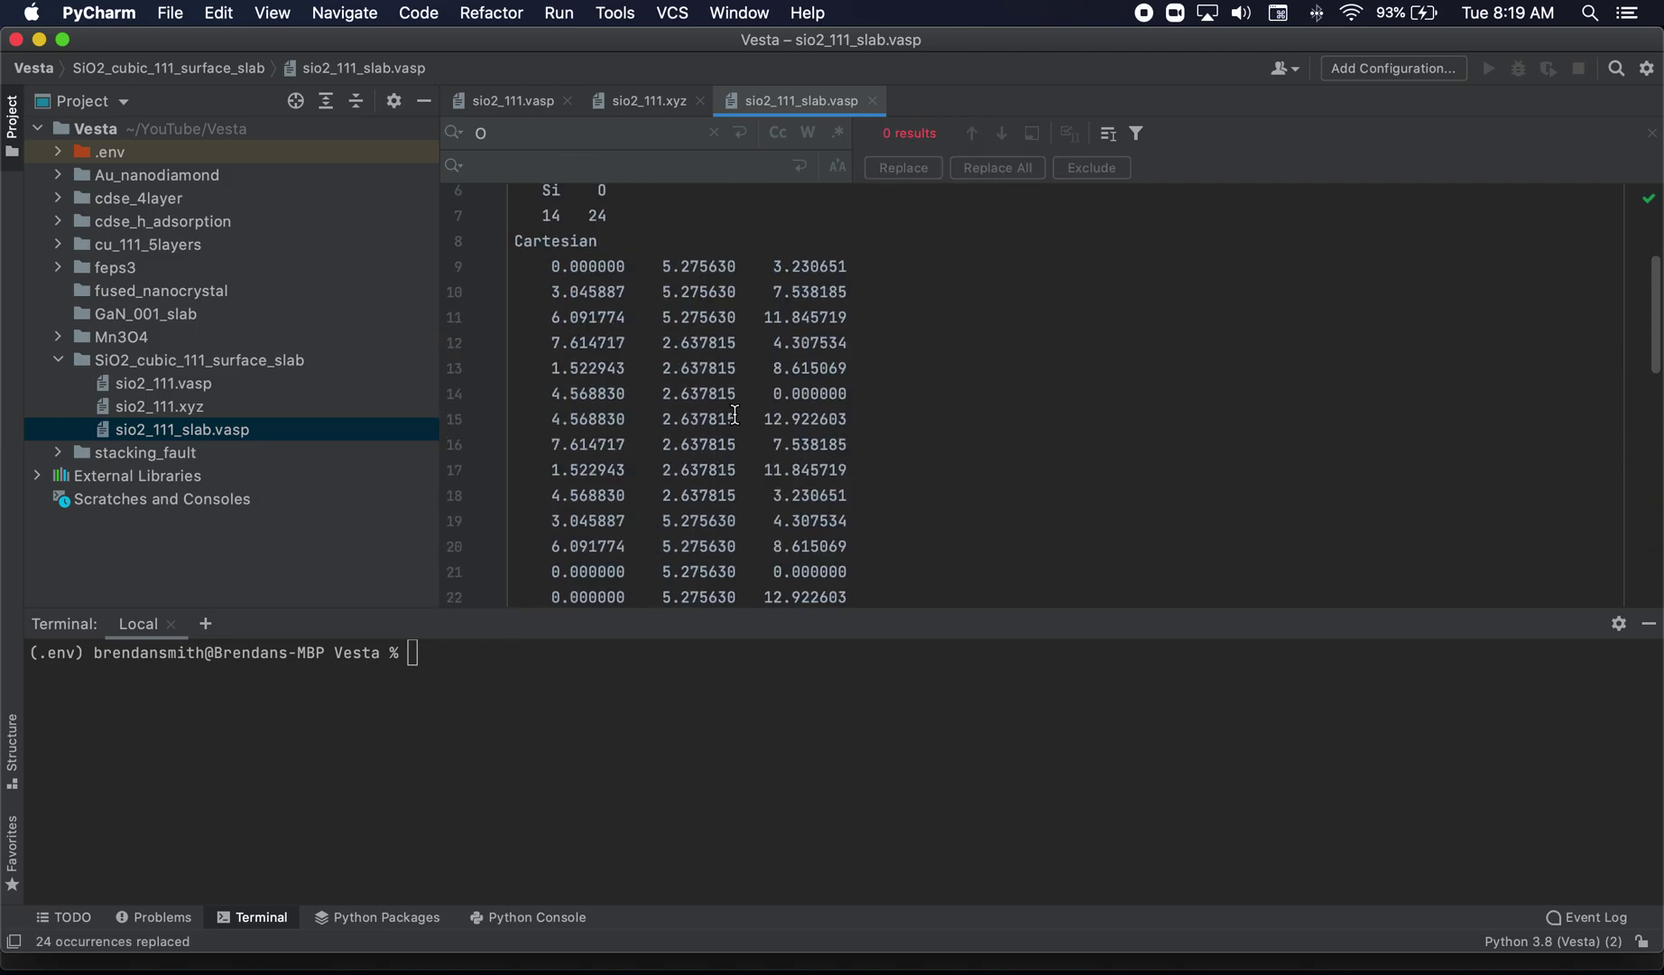
scroll(735, 414, up, 3)
scroll(559, 293, down, 1)
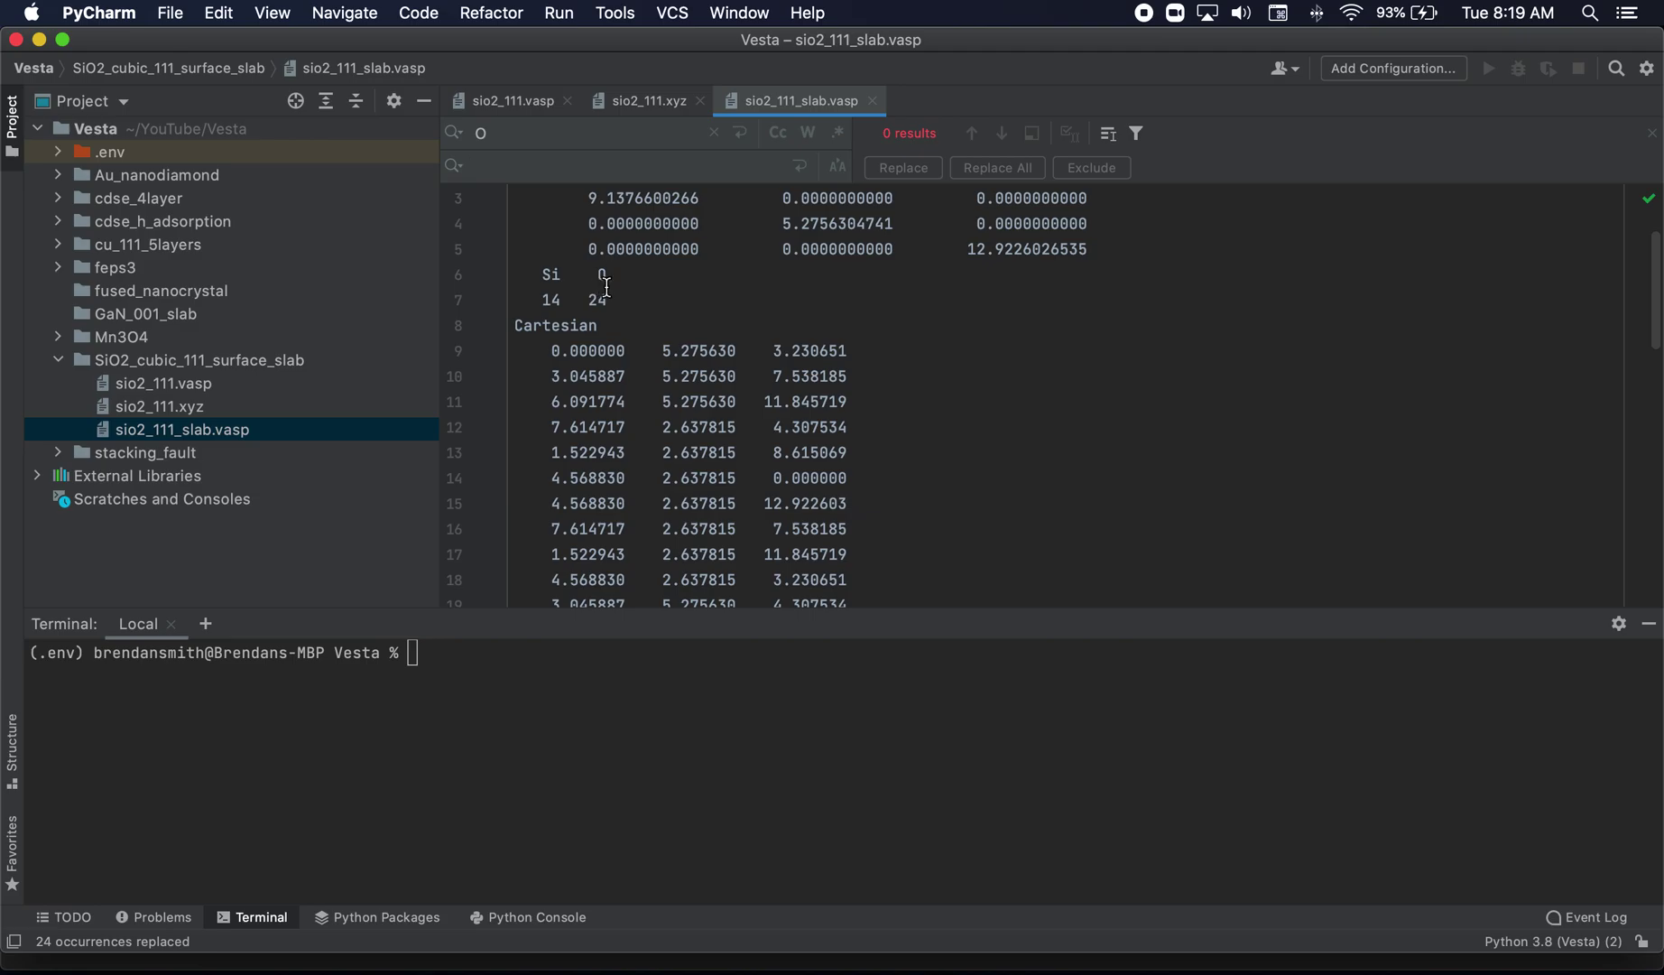
click(714, 132)
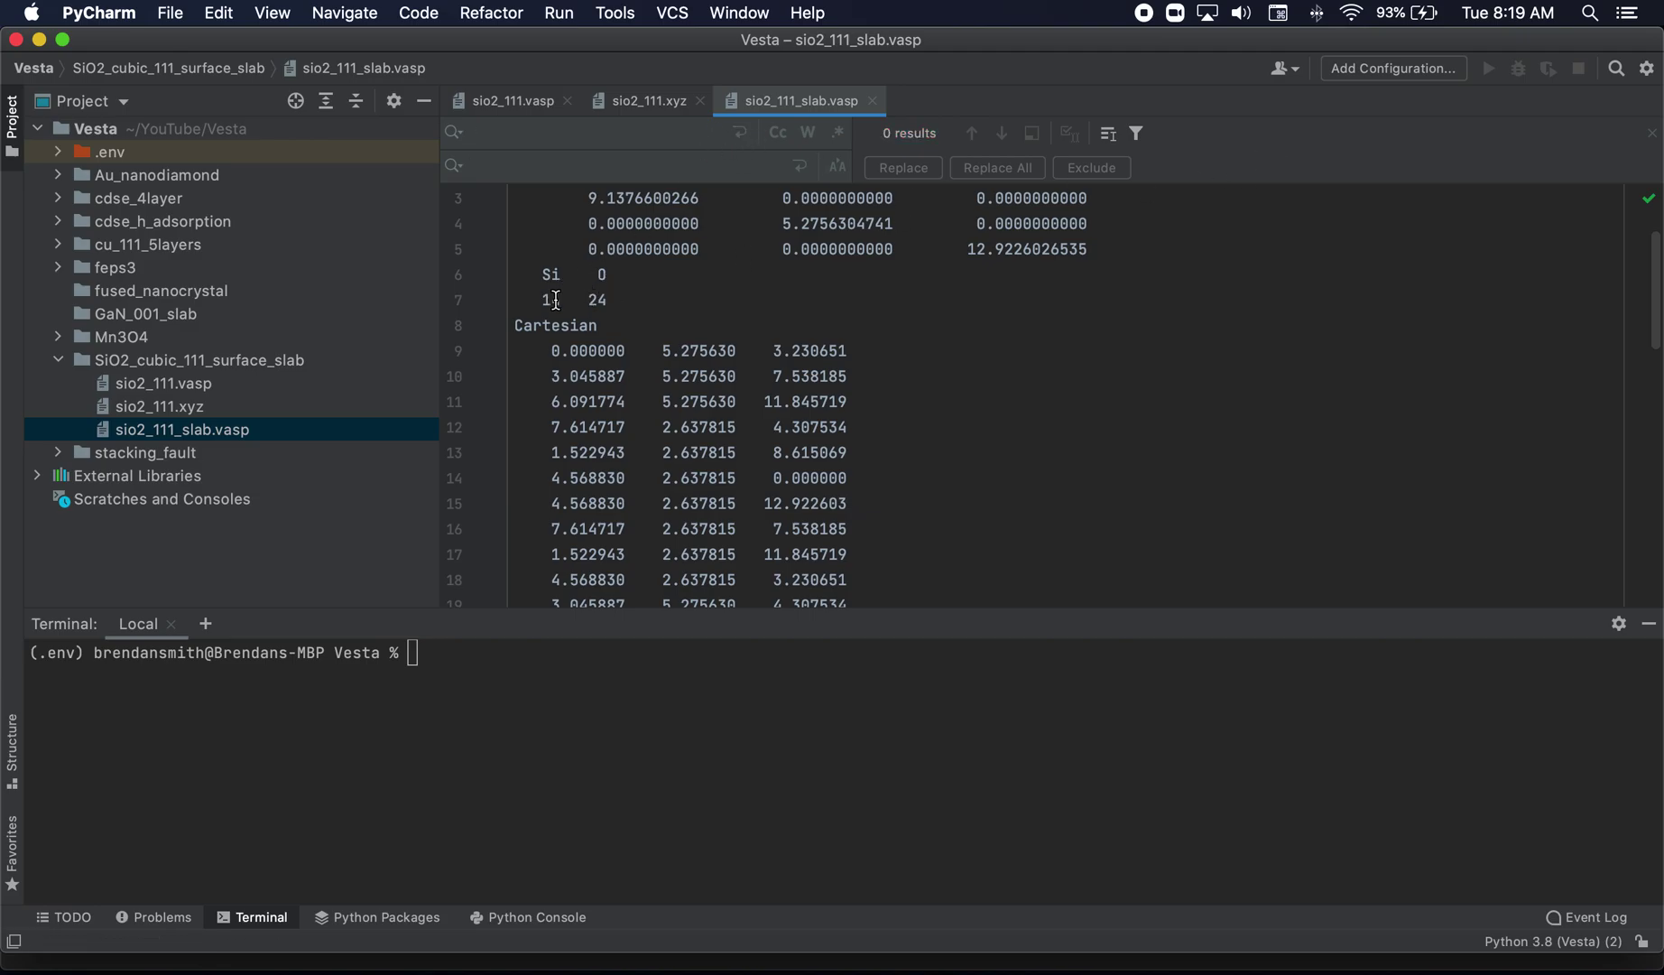
Change the c lattice length on line 5 from 12.9226026535 to 32.9226026535, then switch to VESTA
double_click(562, 299)
scroll(552, 381, up, 2)
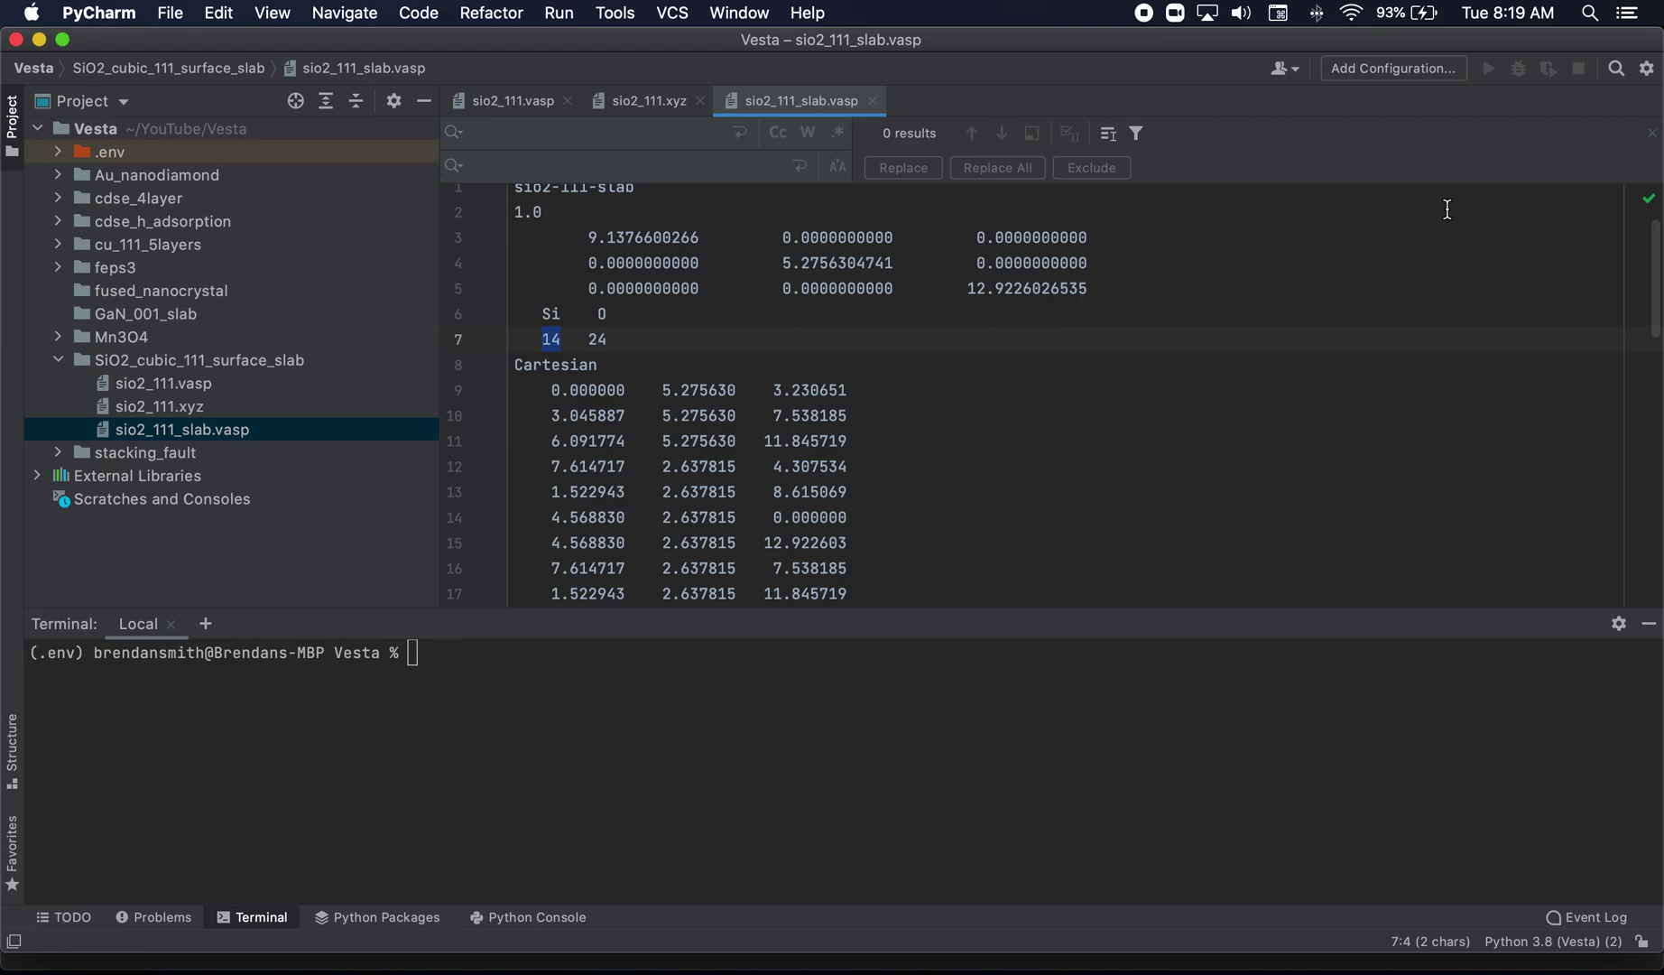
click(1653, 133)
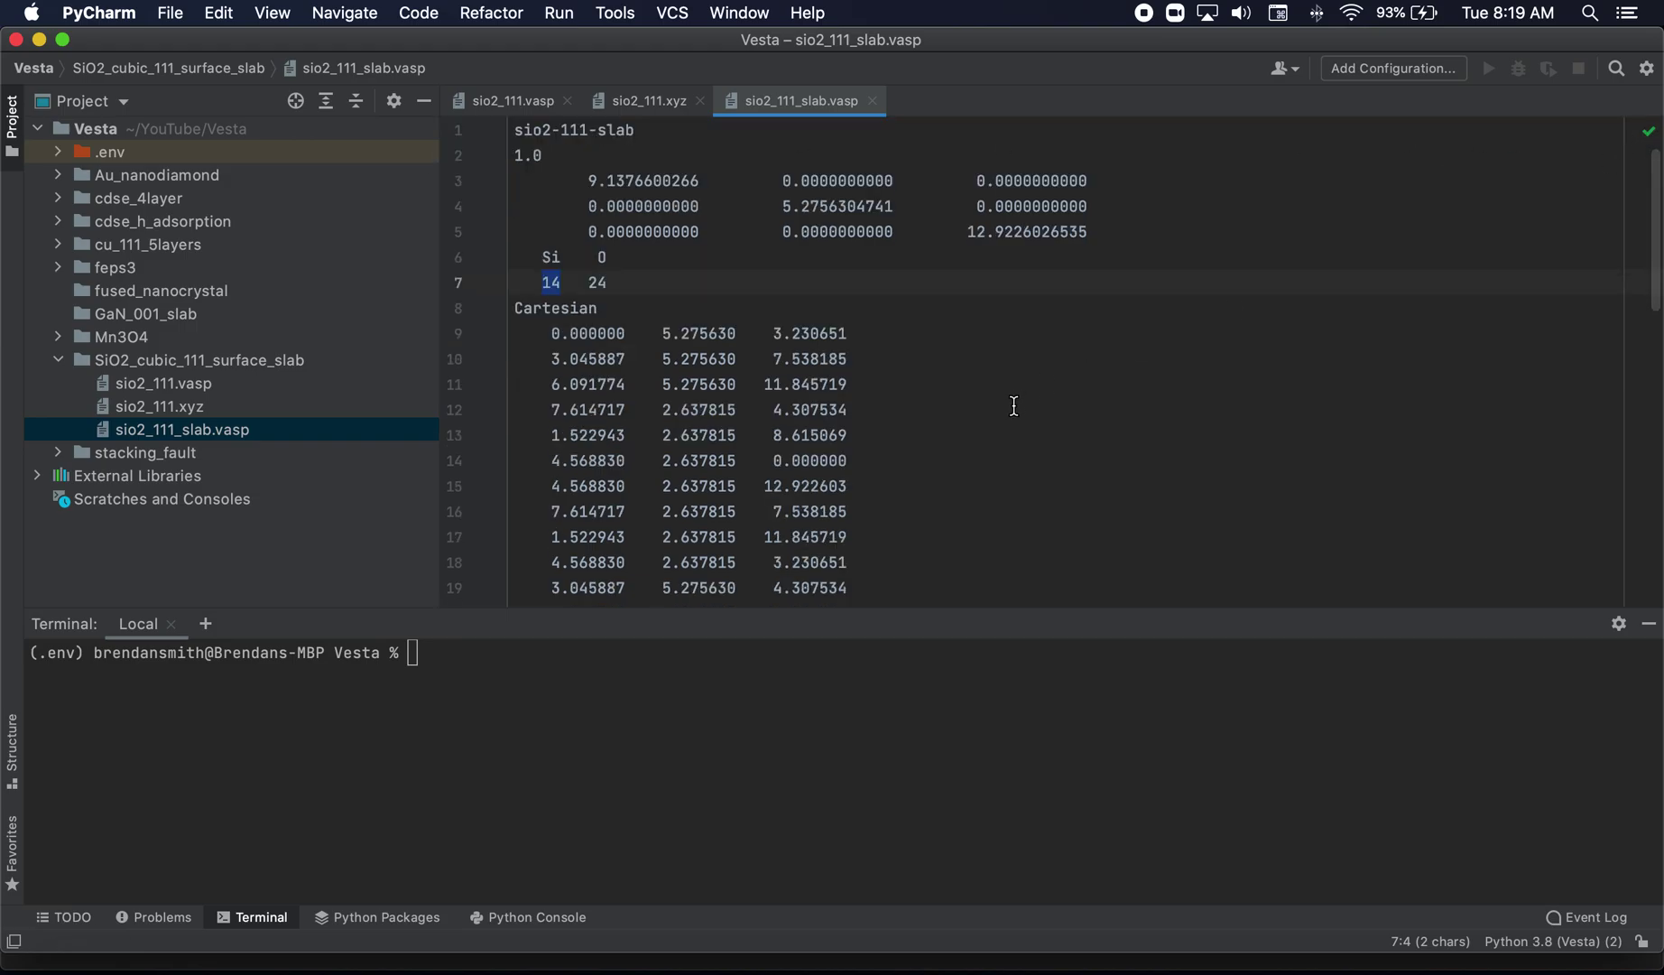
click(1245, 343)
click(977, 231)
key(BackSpace)
text(3)
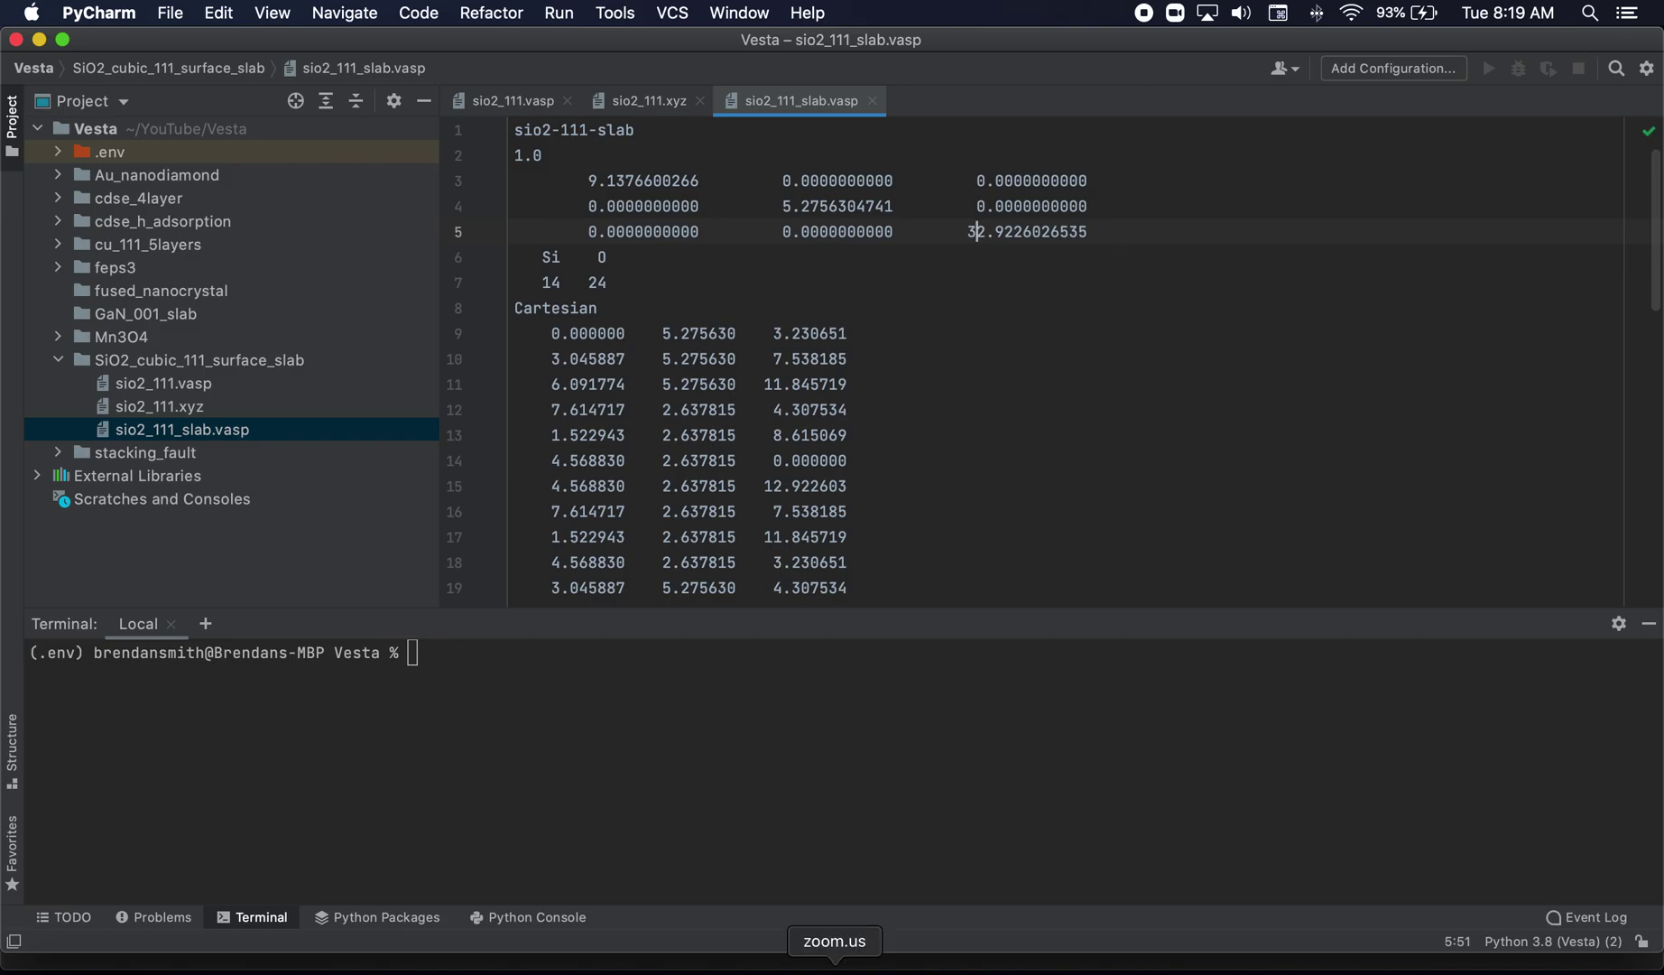
click(888, 964)
key(super+o)
Open sio2_111_slab.vasp in VESTA and orient it along a, then b, slightly tilted
double_click(643, 231)
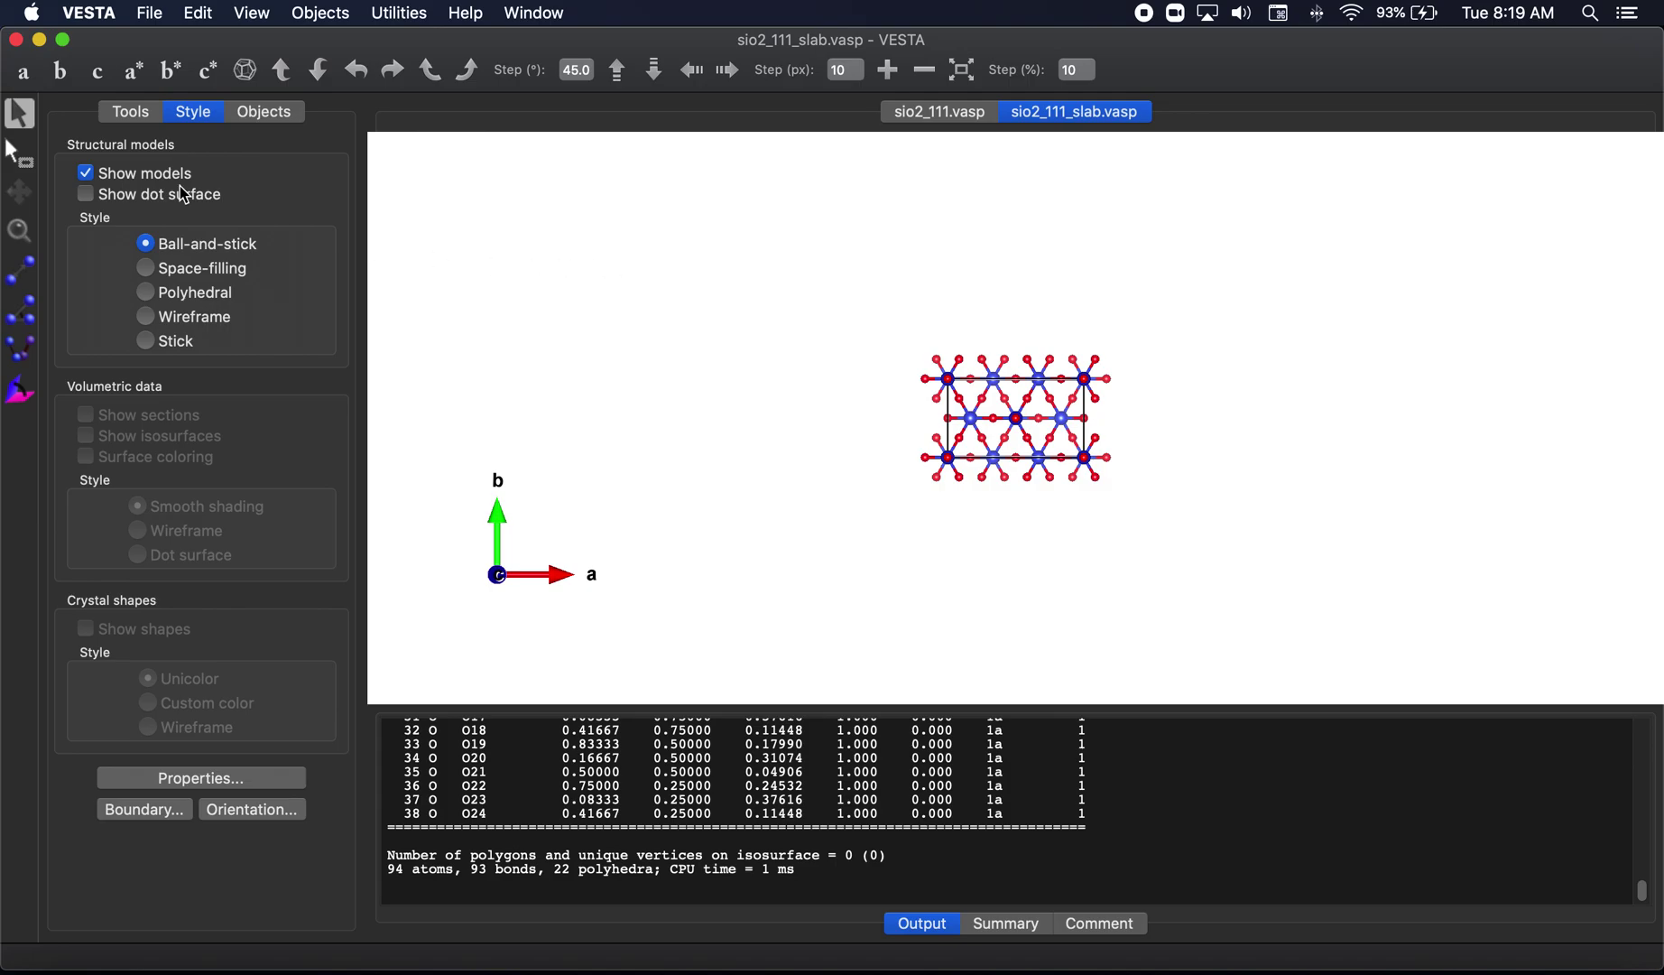
click(22, 72)
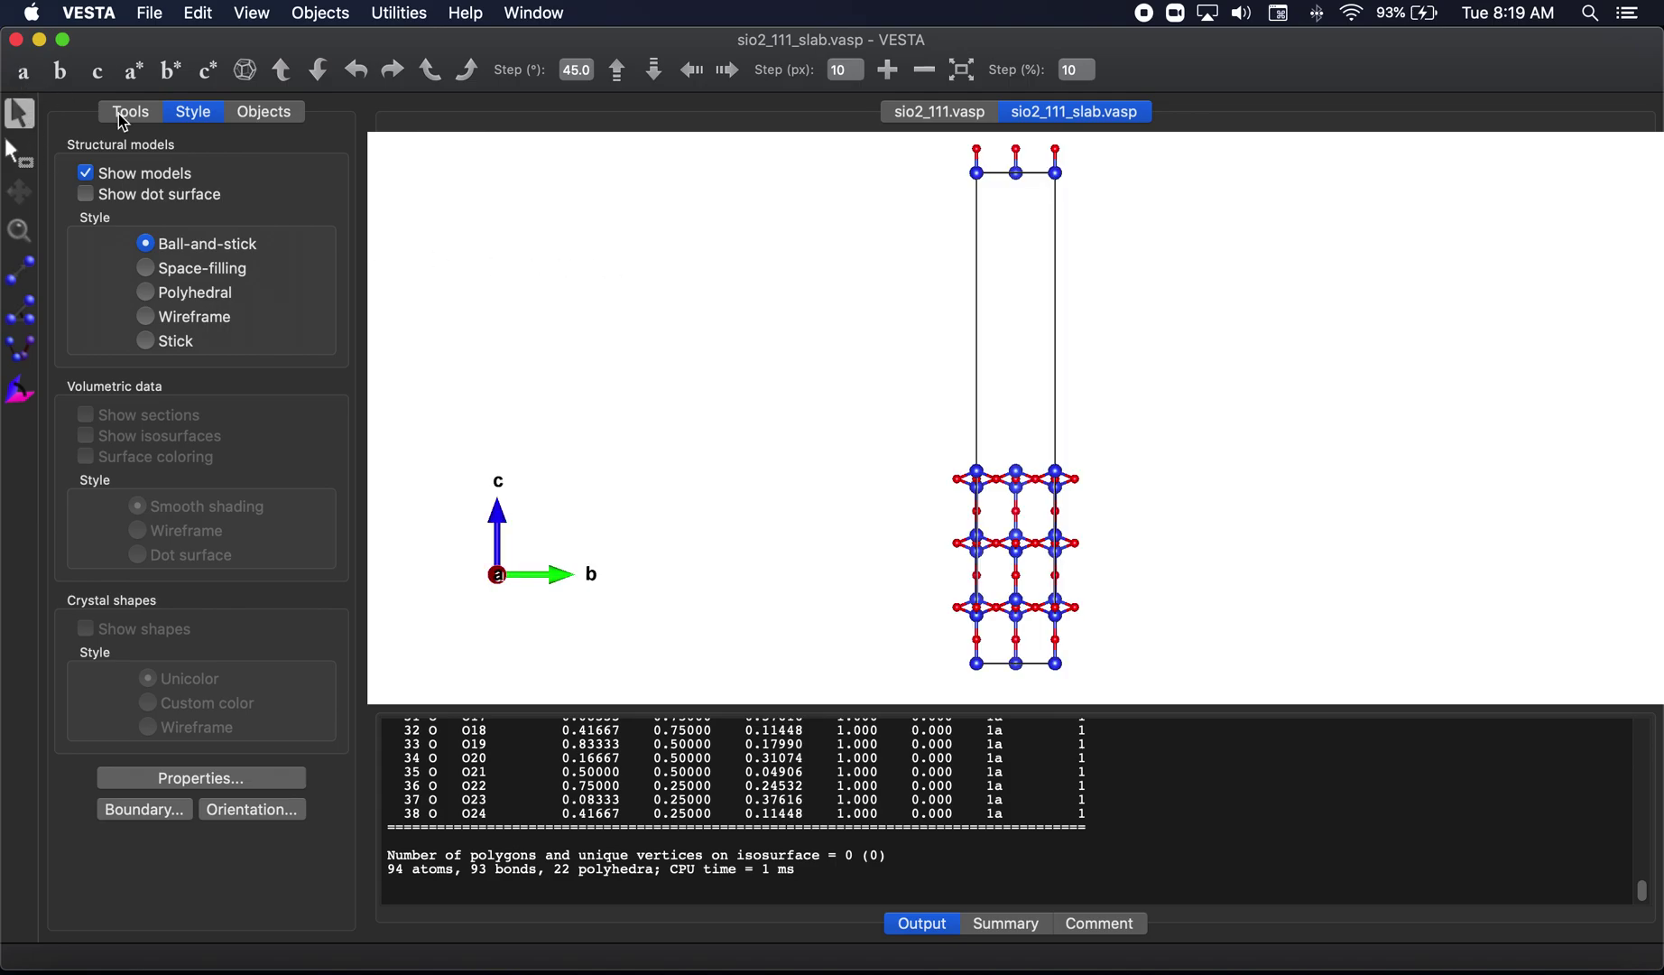
click(393, 72)
click(394, 73)
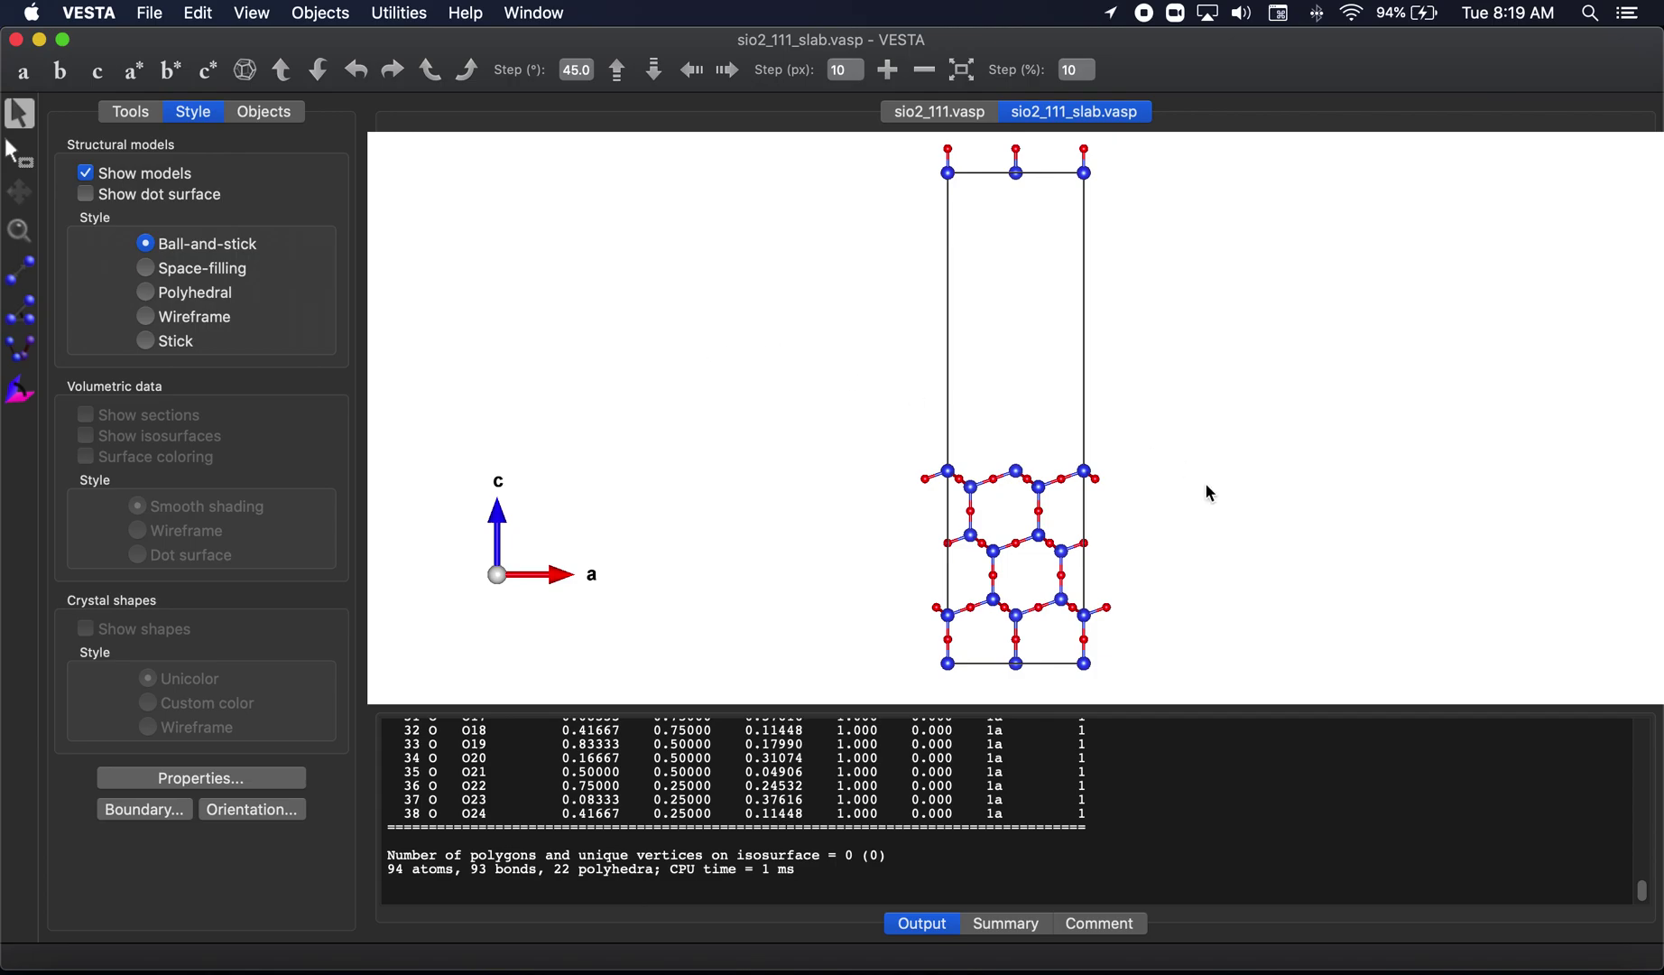
drag(1177, 516, 1044, 497)
Read the positions of top-surface atoms Si7 and Si14, both at z 12.92260
click(1016, 469)
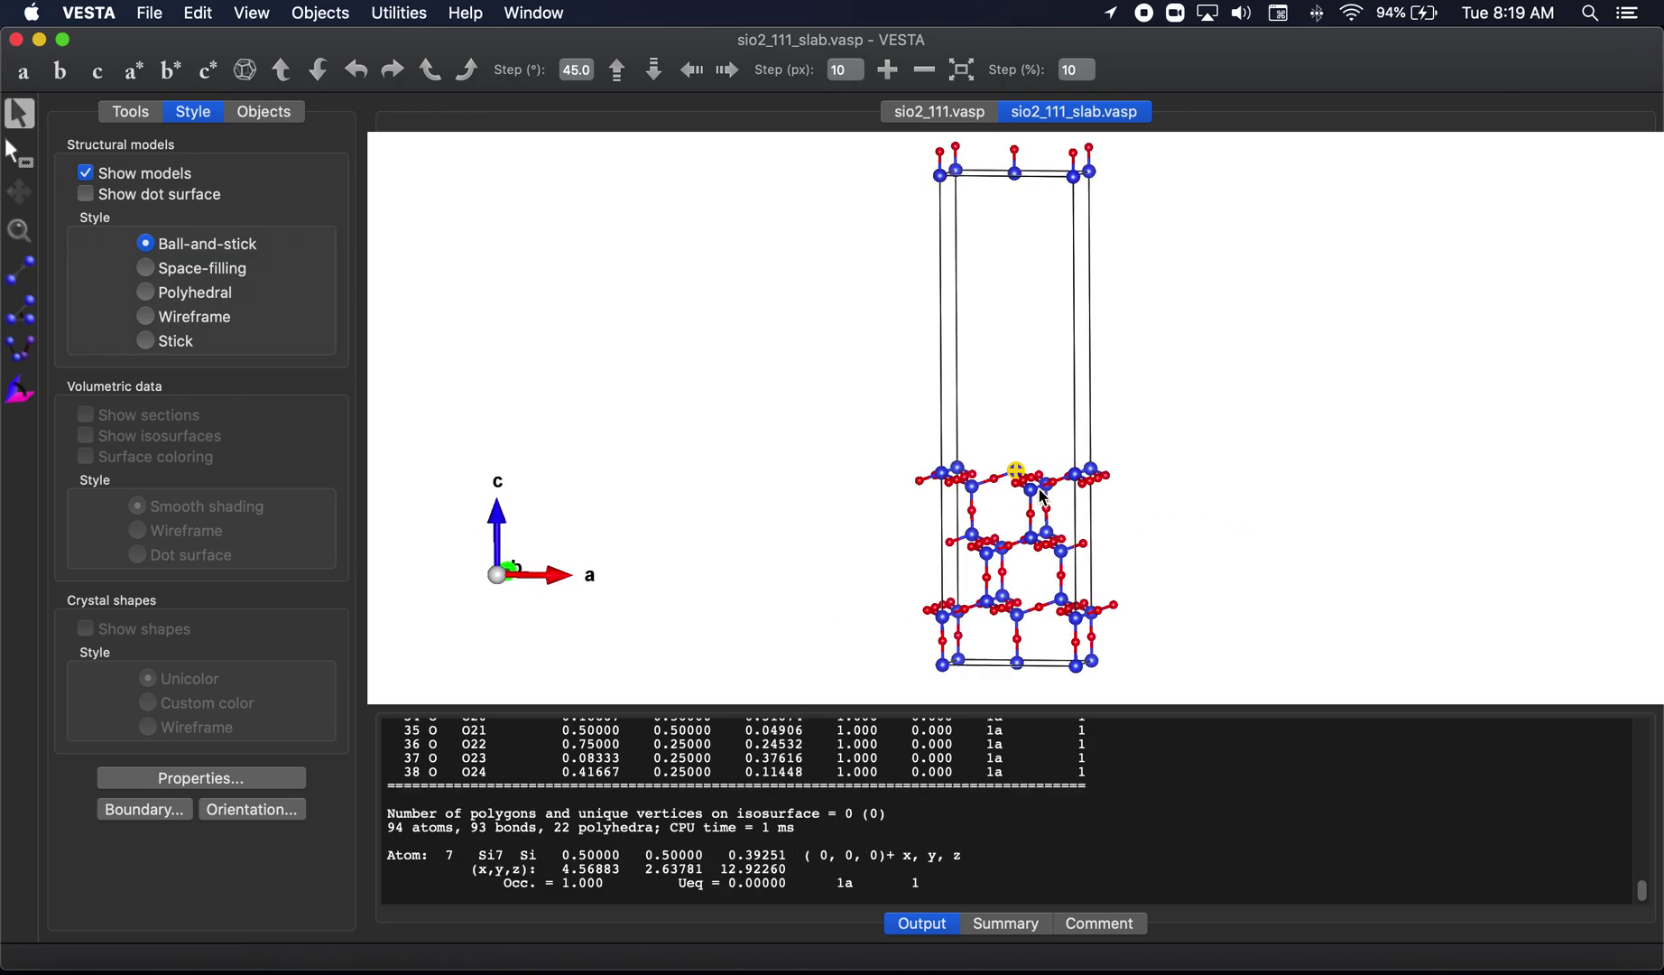
click(959, 470)
drag(1173, 521, 1205, 517)
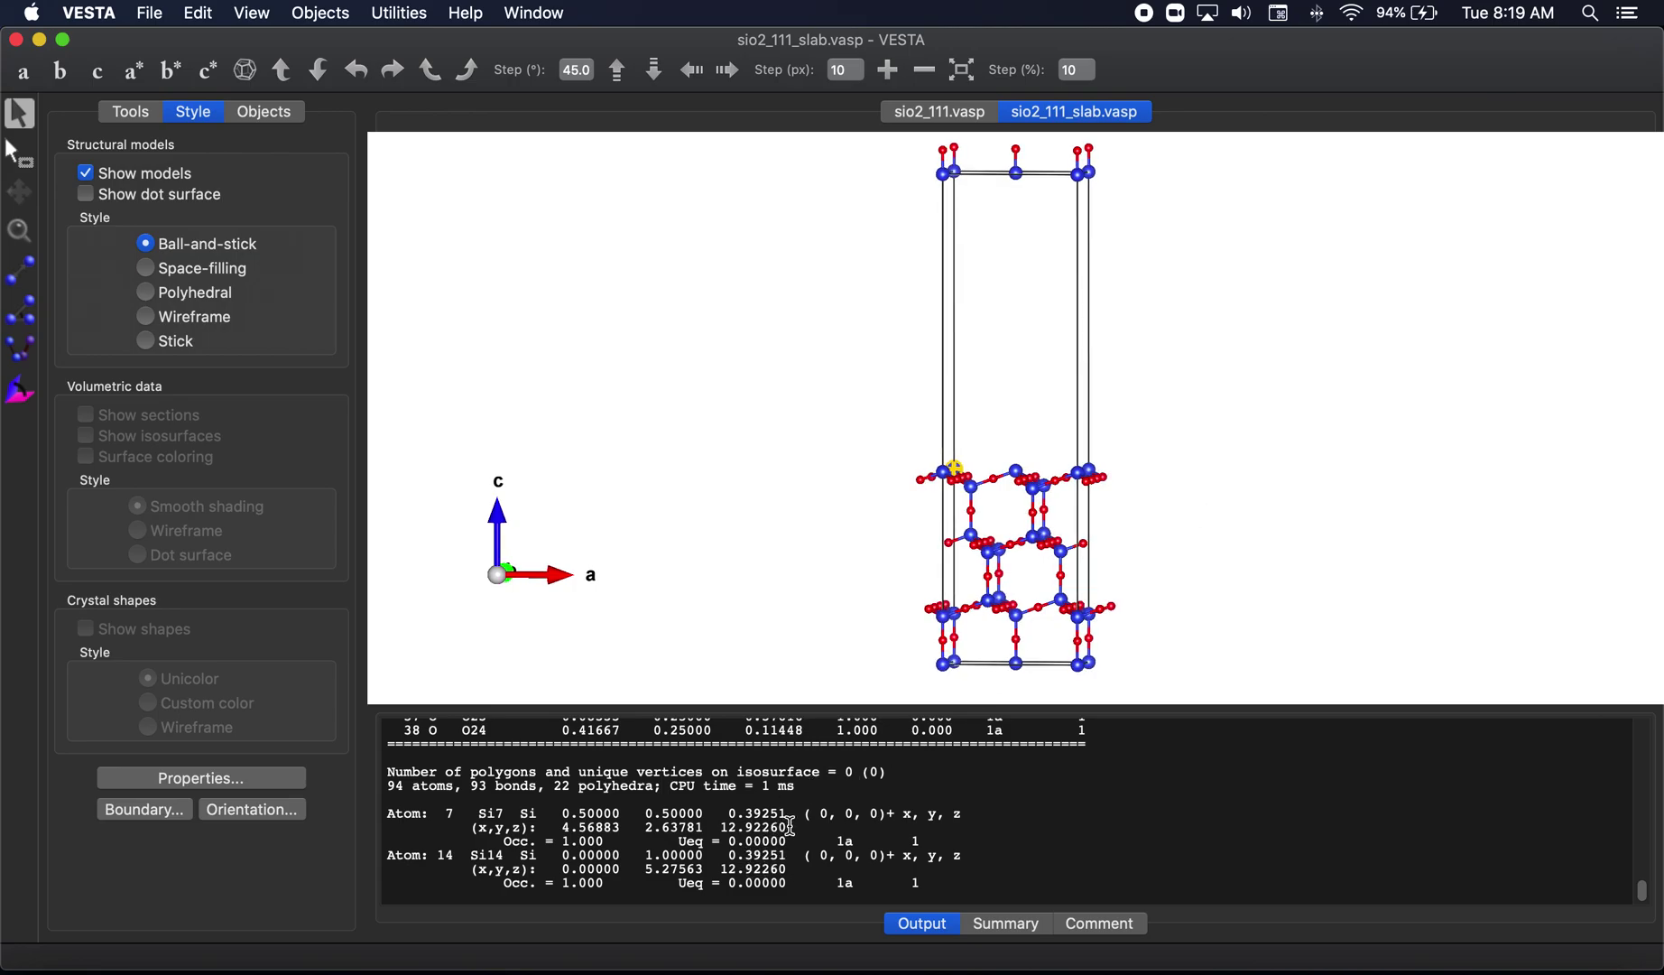
drag(788, 826, 729, 827)
Add H to the species line and 2 to the atom counts, tidying the spacing
click(453, 968)
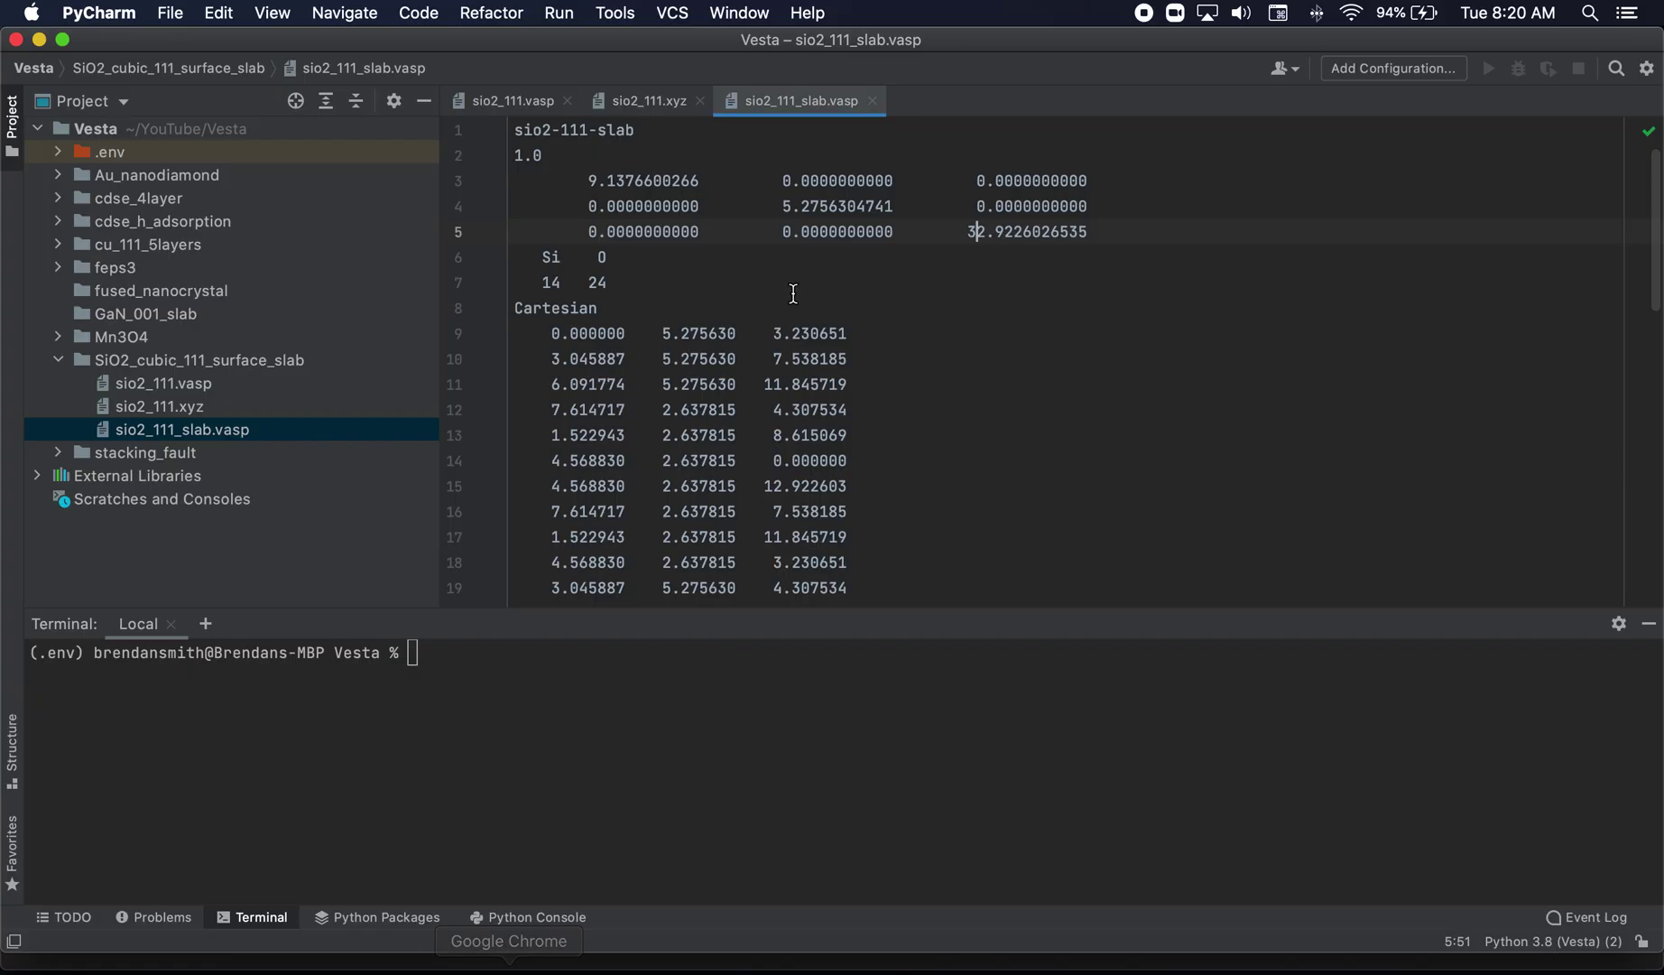
text(H)
key(Down)
text(2)
key(Up)
key(Left)
key(Left)
key(BackSpace)
key(BackSpace)
key(BackSpace)
key(Down)
key(Right)
key(Right)
key(BackSpace)
key(BackSpace)
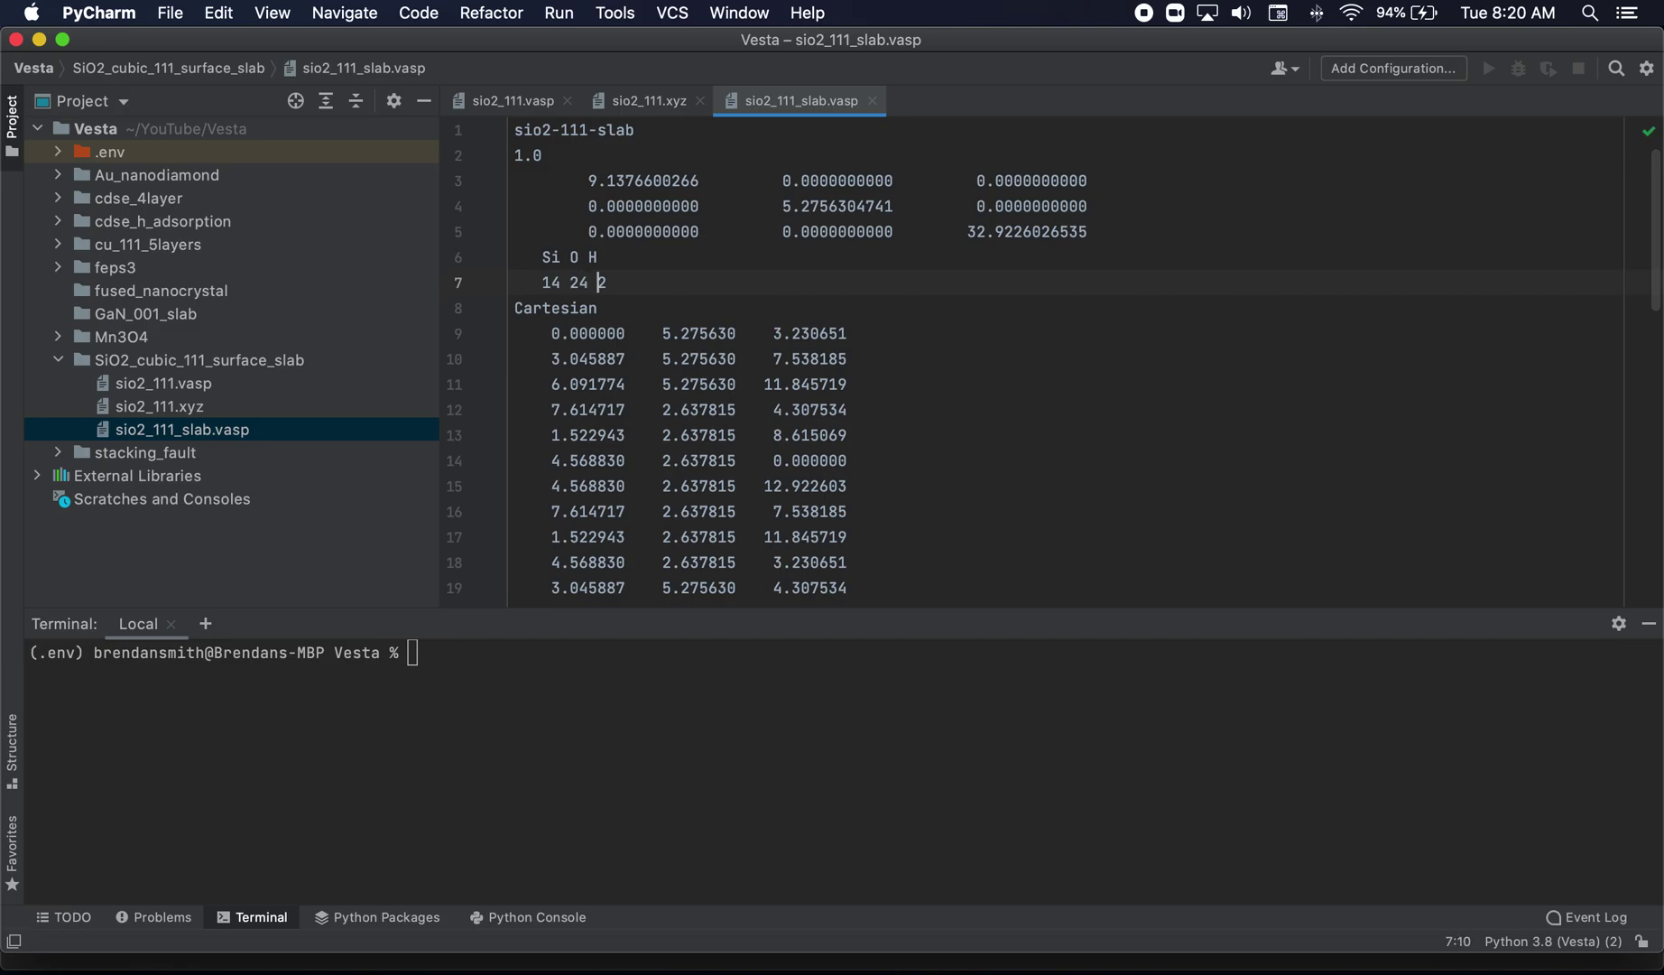
click(589, 257)
Copy the Si7 coordinate line to the end of the file as a new atom
scroll(583, 363, down, 1)
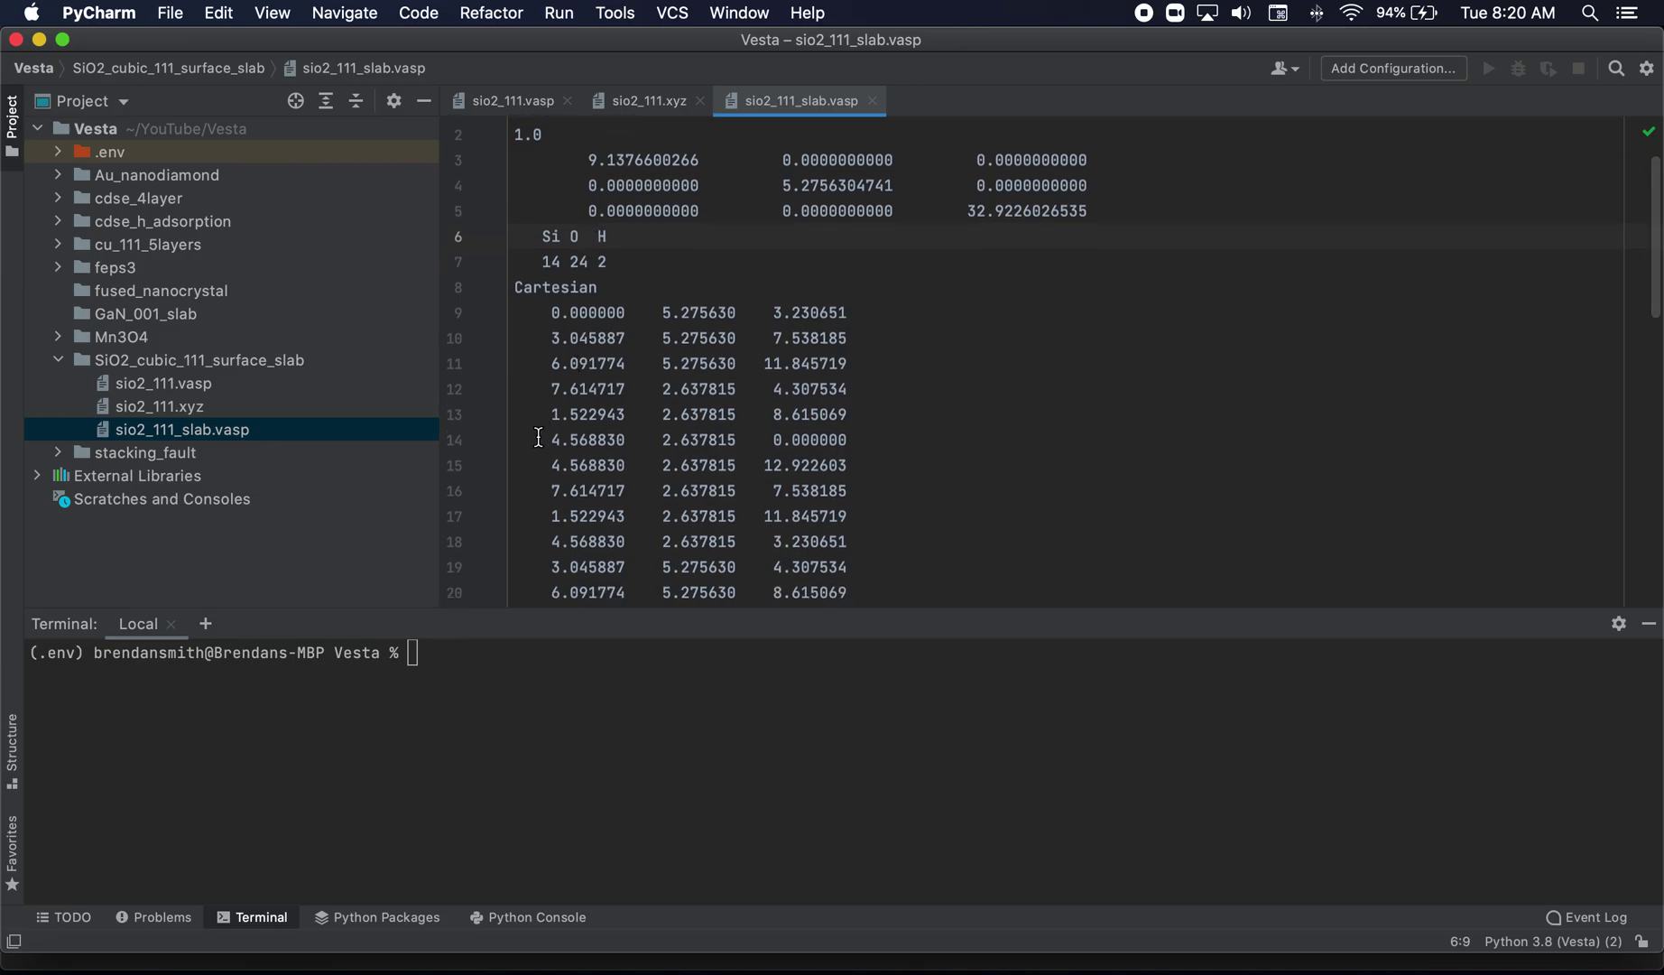
click(517, 466)
key(shift+Down)
scroll(535, 525, down, 3)
scroll(536, 524, down, 5)
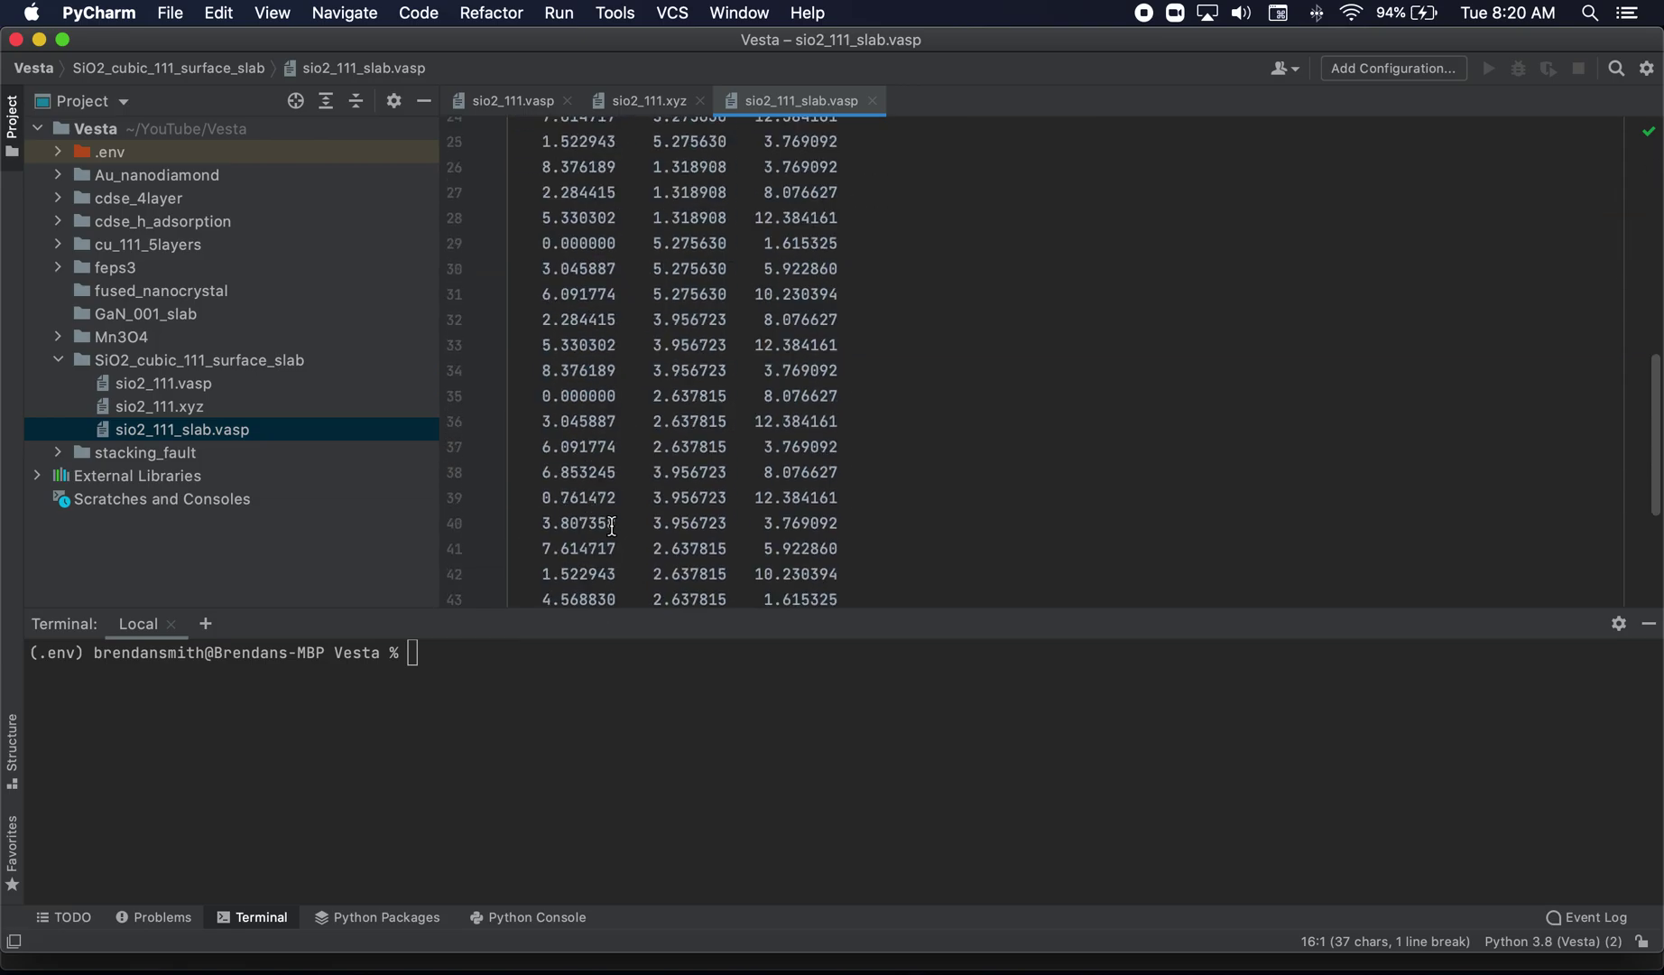
scroll(612, 520, down, 3)
click(590, 469)
key(super+v)
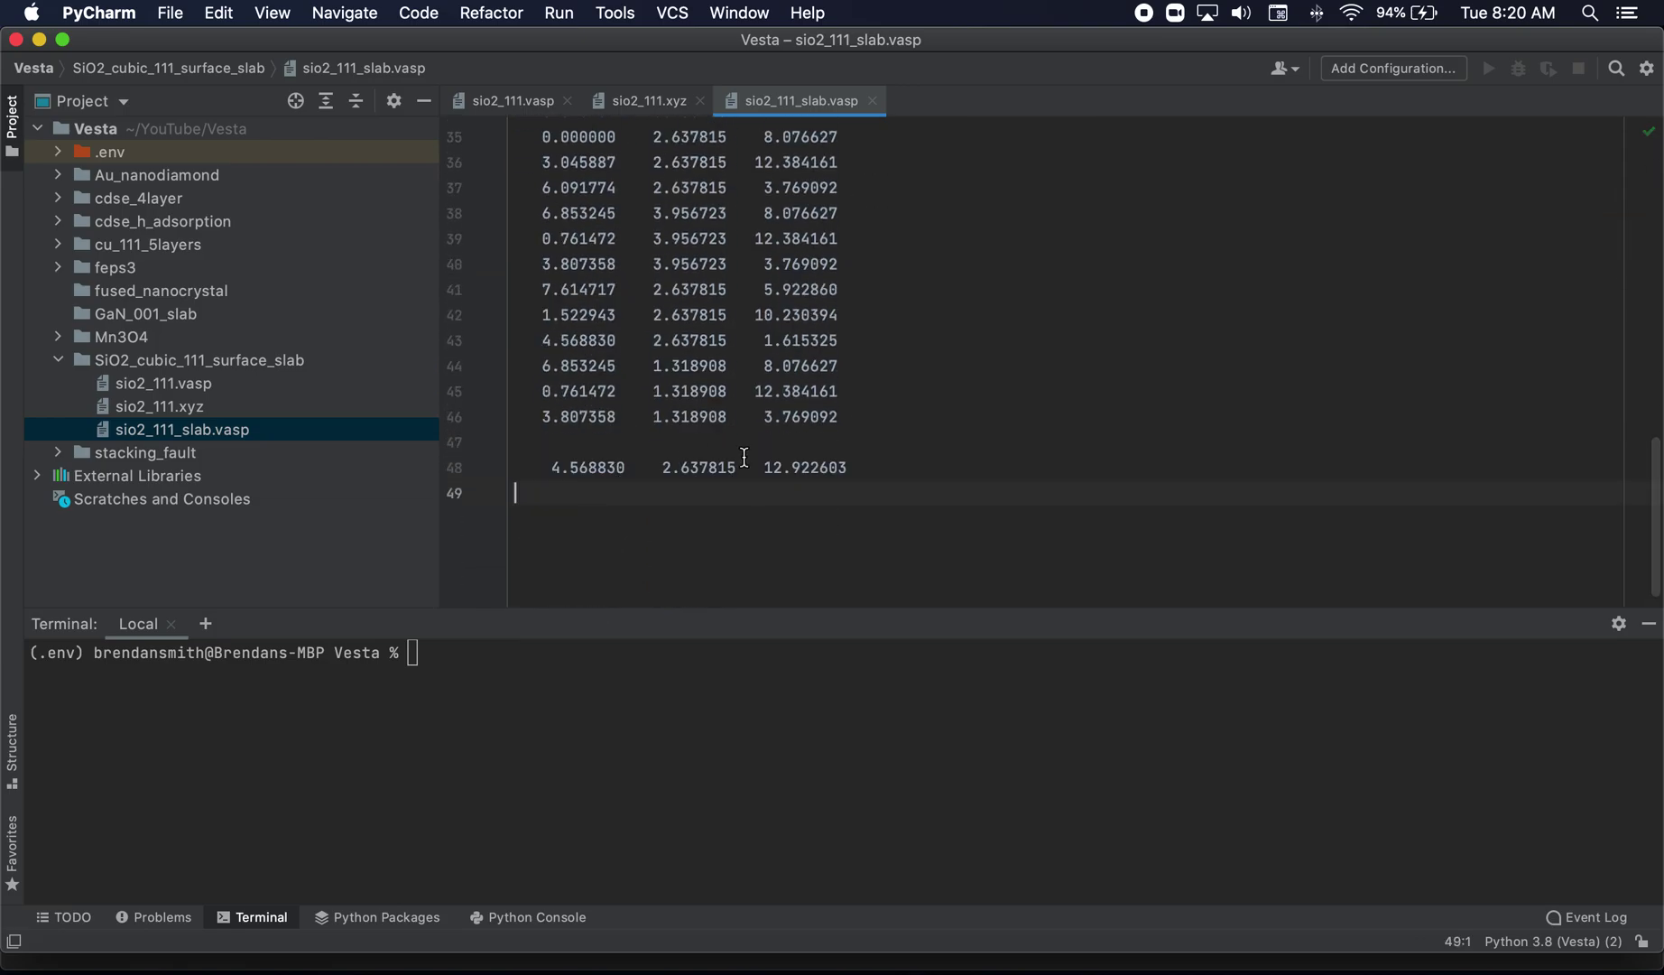
Copy the Si14 coordinate line from line 22 to the end of the file
scroll(647, 428, up, 3)
scroll(646, 429, up, 10)
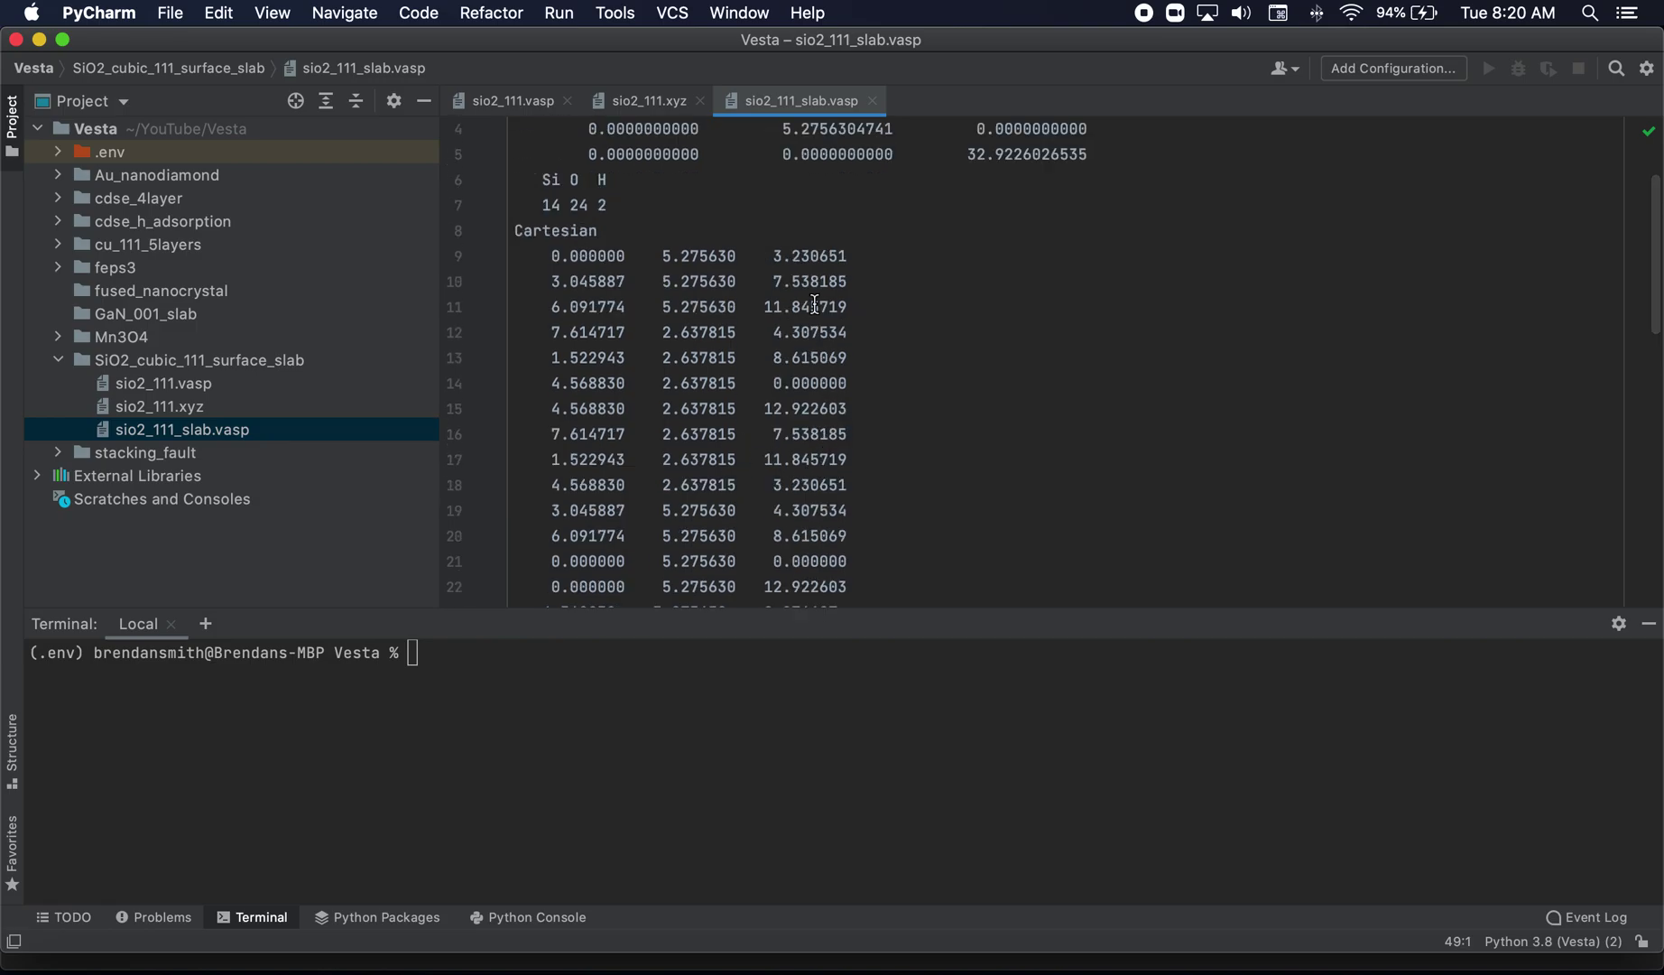
click(811, 407)
scroll(830, 555, down, 1)
drag(849, 574, 502, 584)
key(ctrl+c)
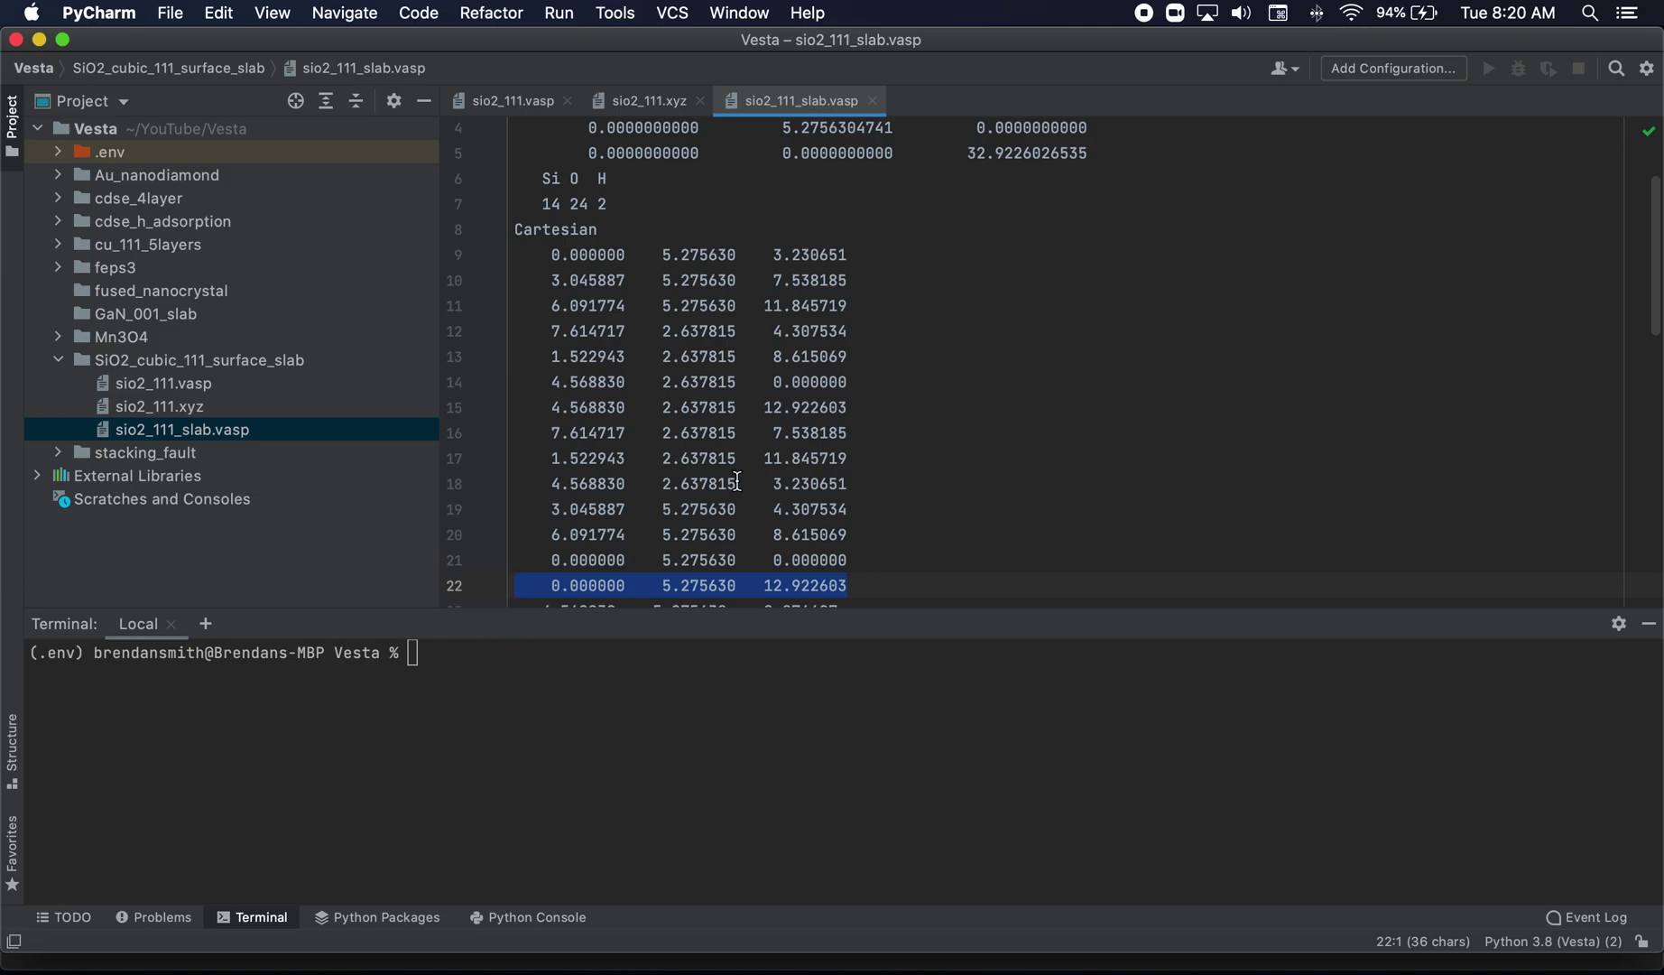
scroll(738, 481, down, 10)
click(524, 468)
key(ctrl+v)
Raise both new atoms' z from 12.922603 by 1.5 to 14.422603 using Calculator
key(Up)
key(Up)
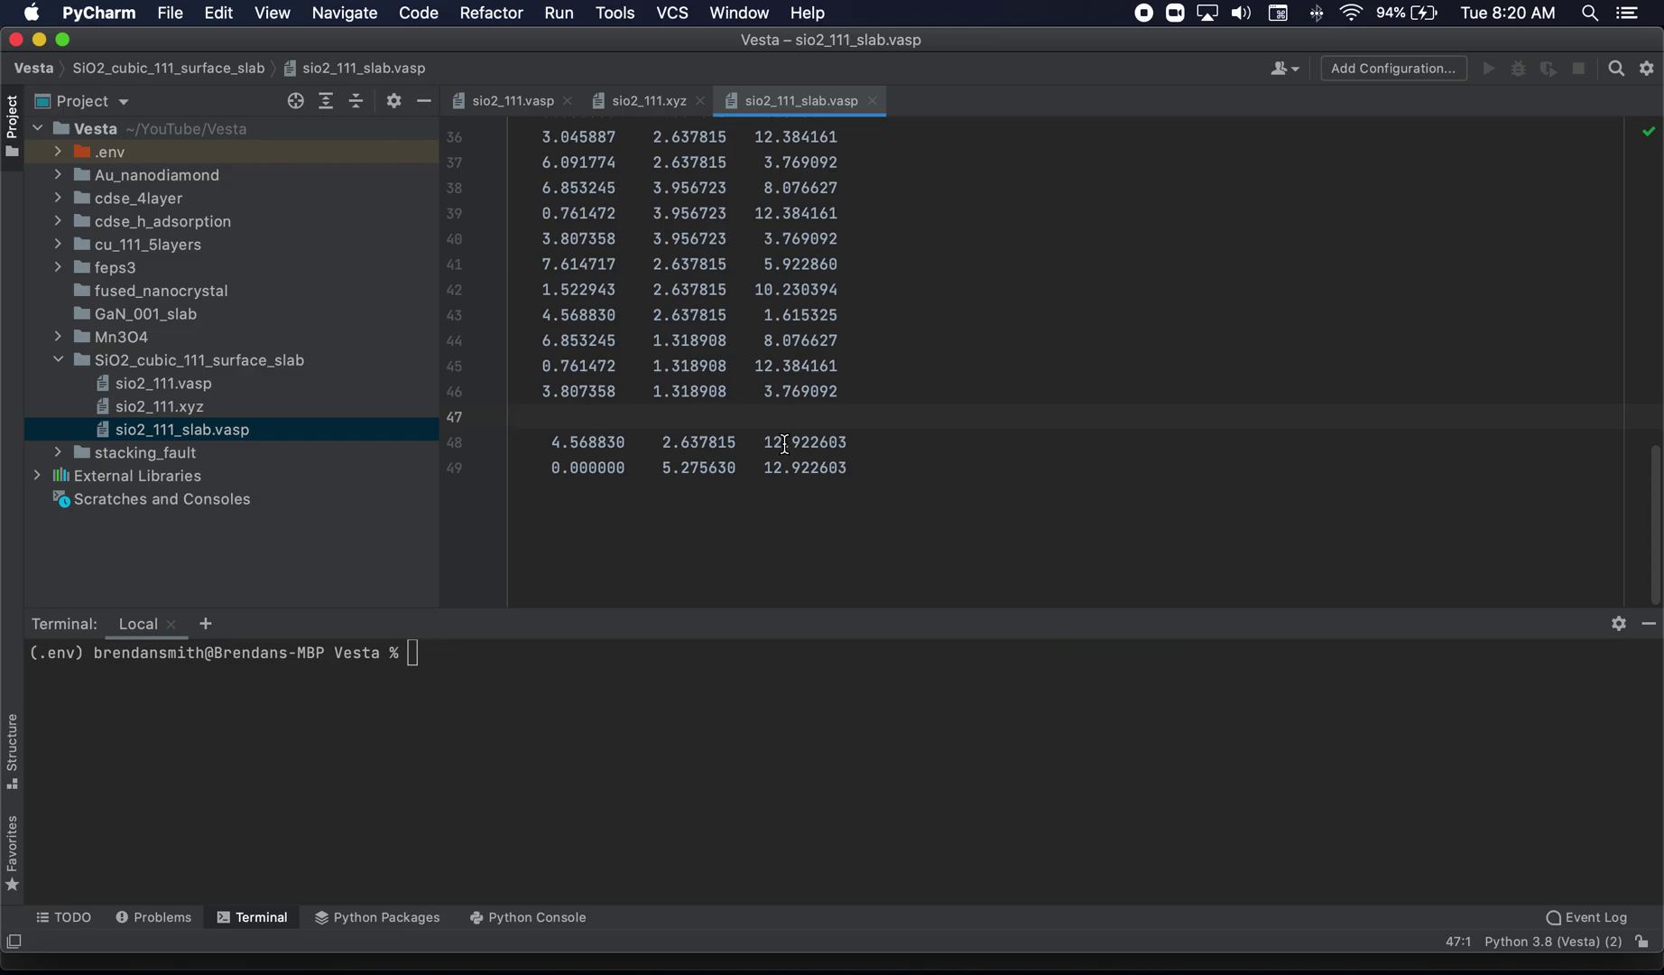
drag(849, 442, 757, 441)
key(shift+Right)
key(super+c)
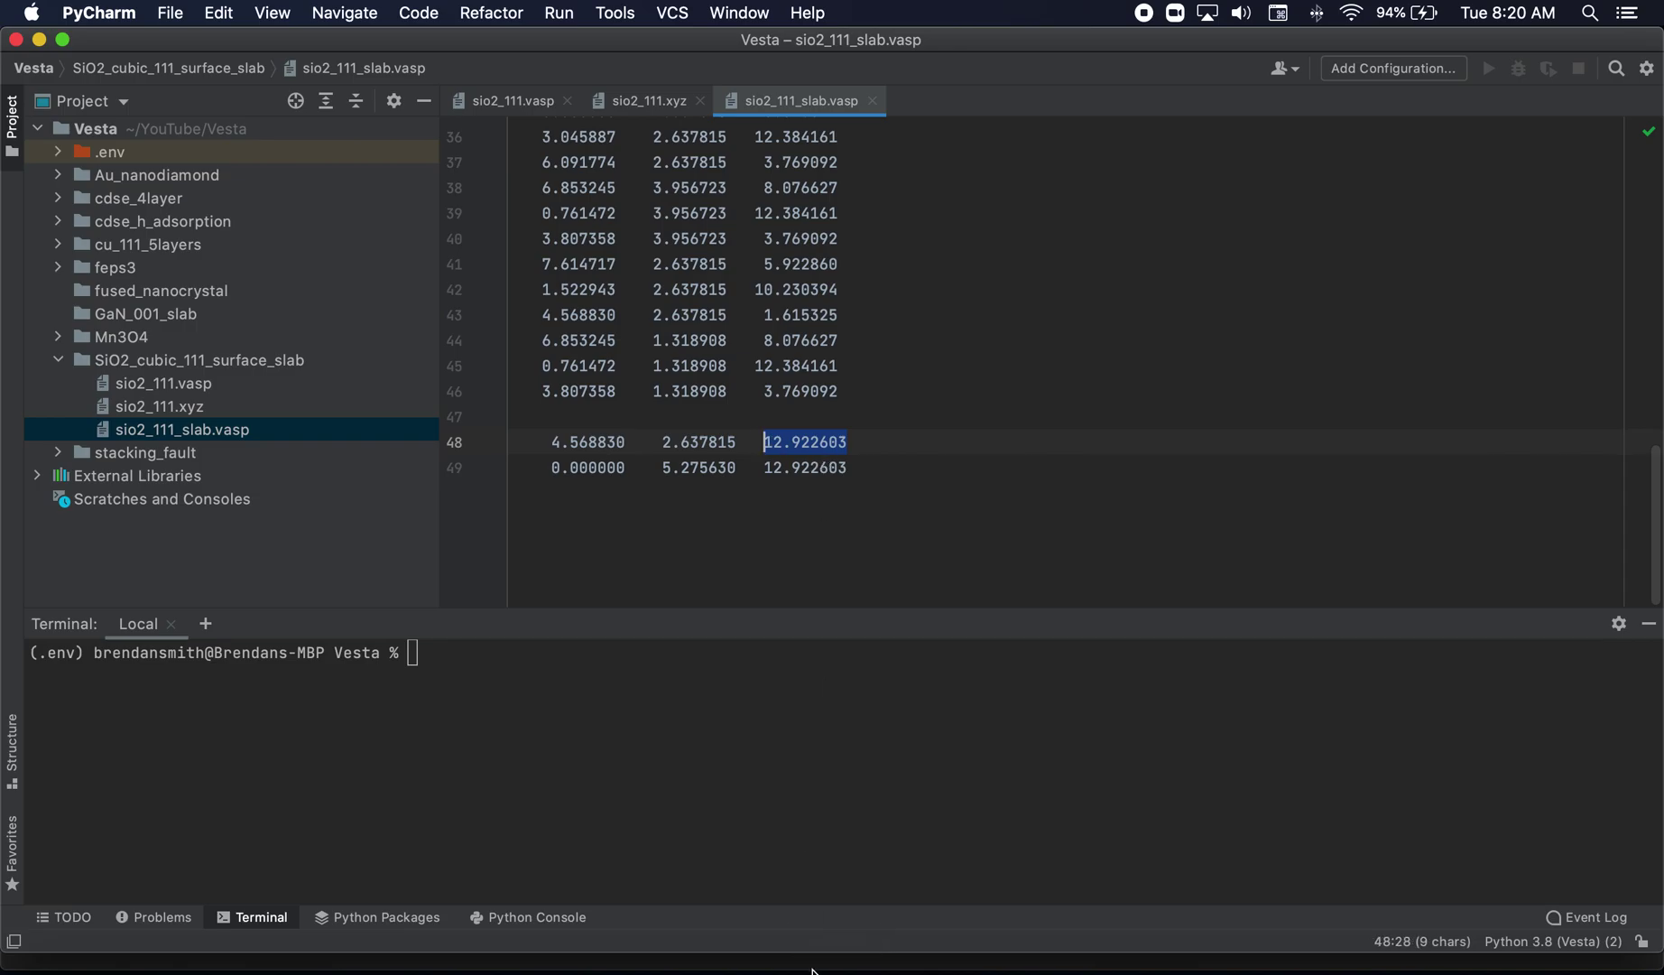
click(777, 967)
key(super+v)
click(472, 356)
click(280, 357)
click(396, 414)
click(330, 302)
click(466, 412)
click(836, 478)
drag(848, 442, 763, 467)
text(14.422603)
text(14.422603)
Delete the blank line before the new hydrogen coordinates
click(701, 426)
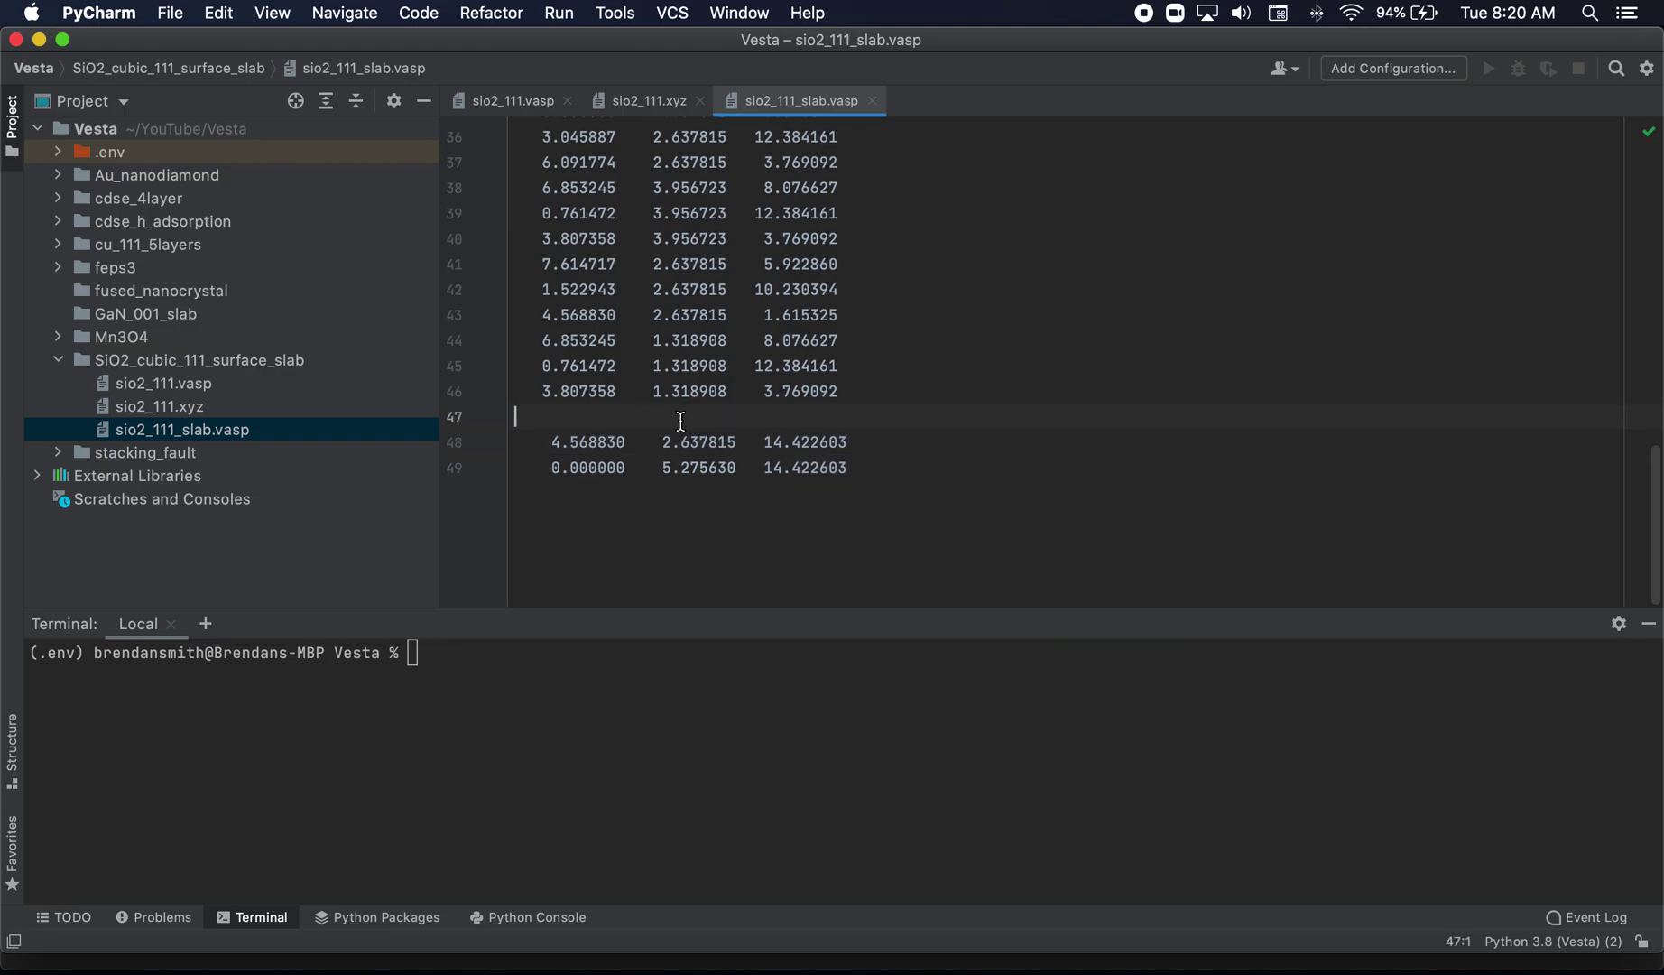
key(BackSpace)
scroll(814, 451, up, 10)
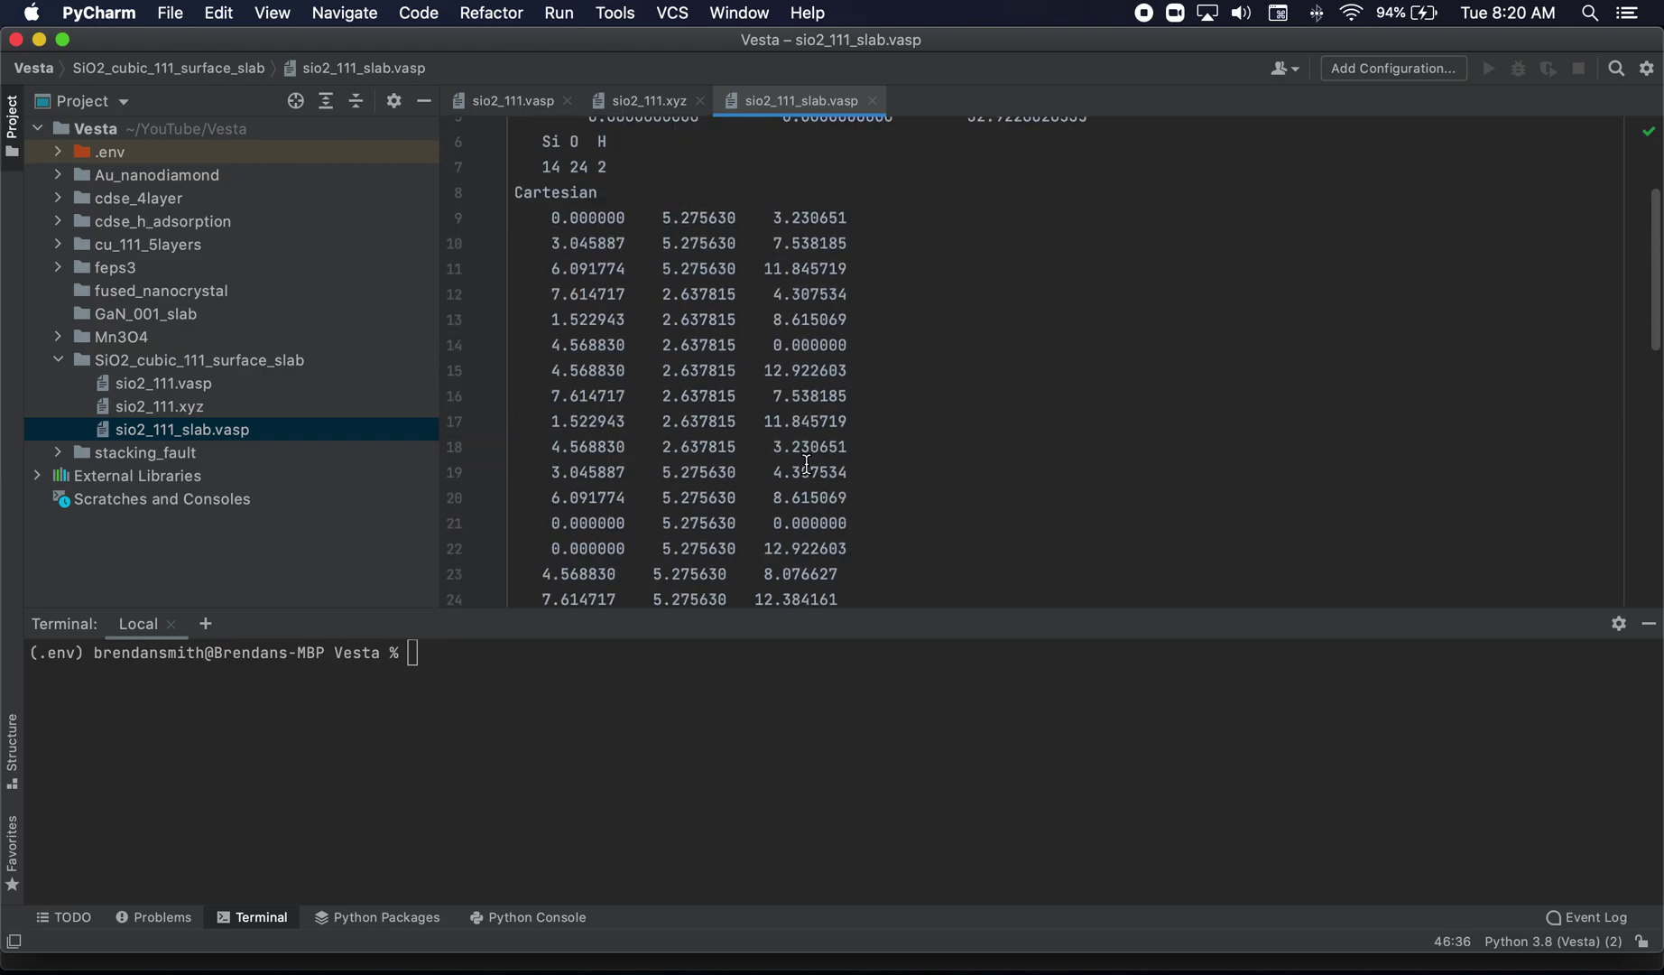
click(880, 962)
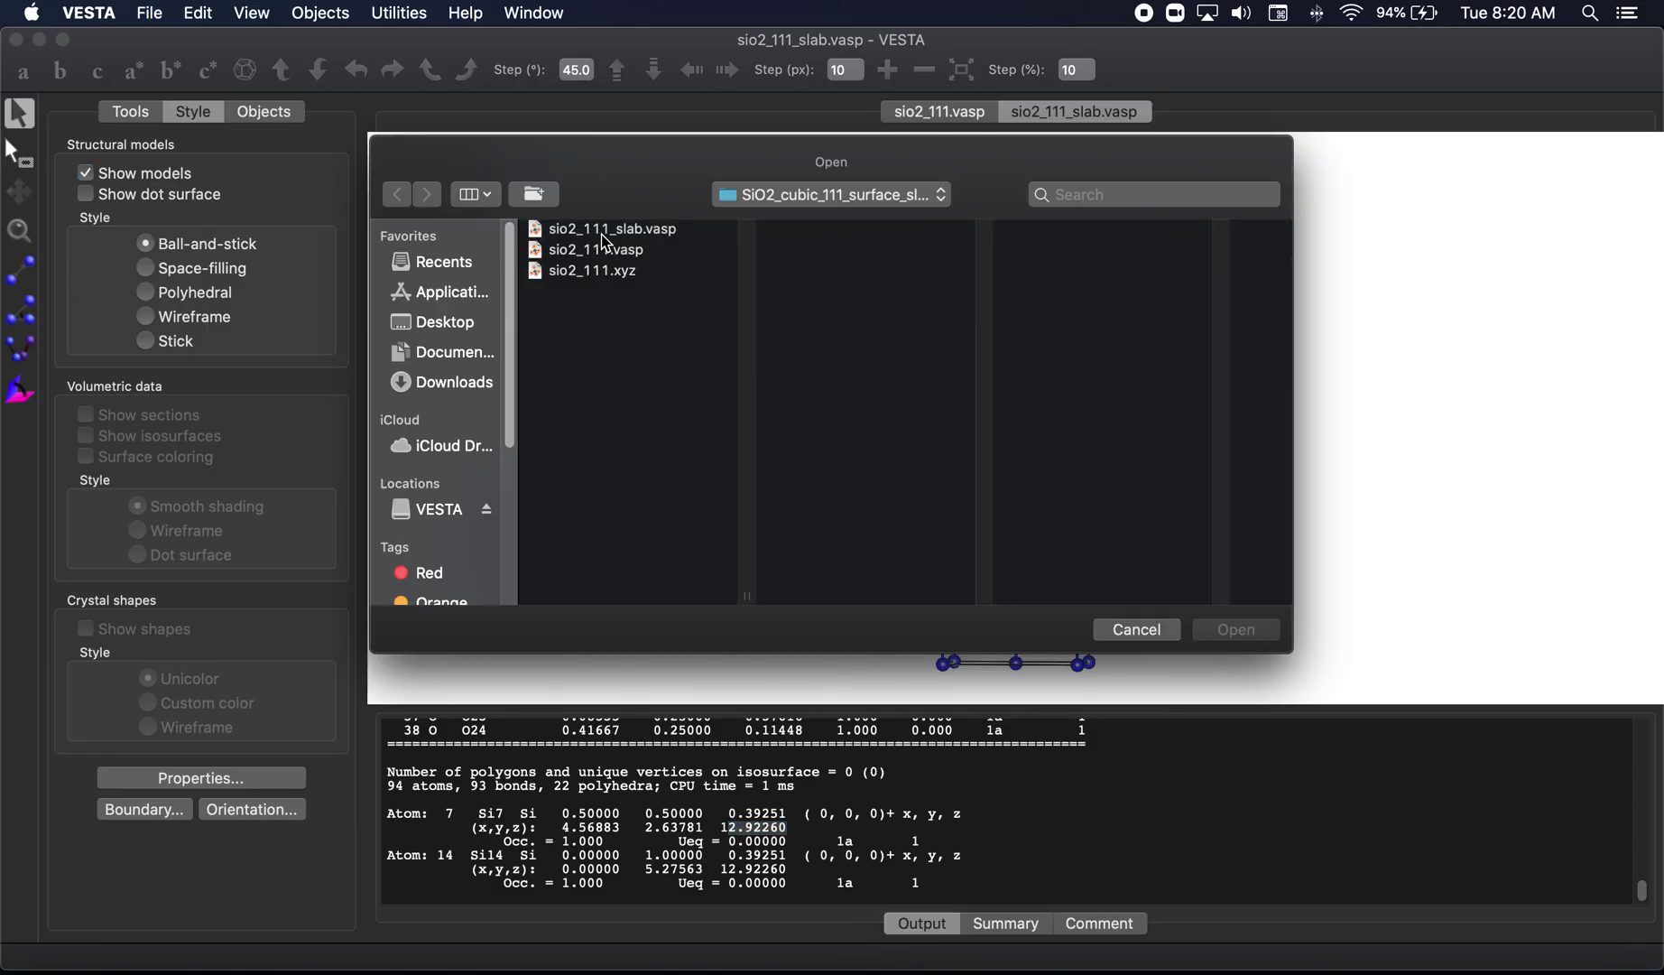
Open the updated sio2_111_slab.vasp and view it along b with a slight tilt
double_click(603, 235)
click(22, 71)
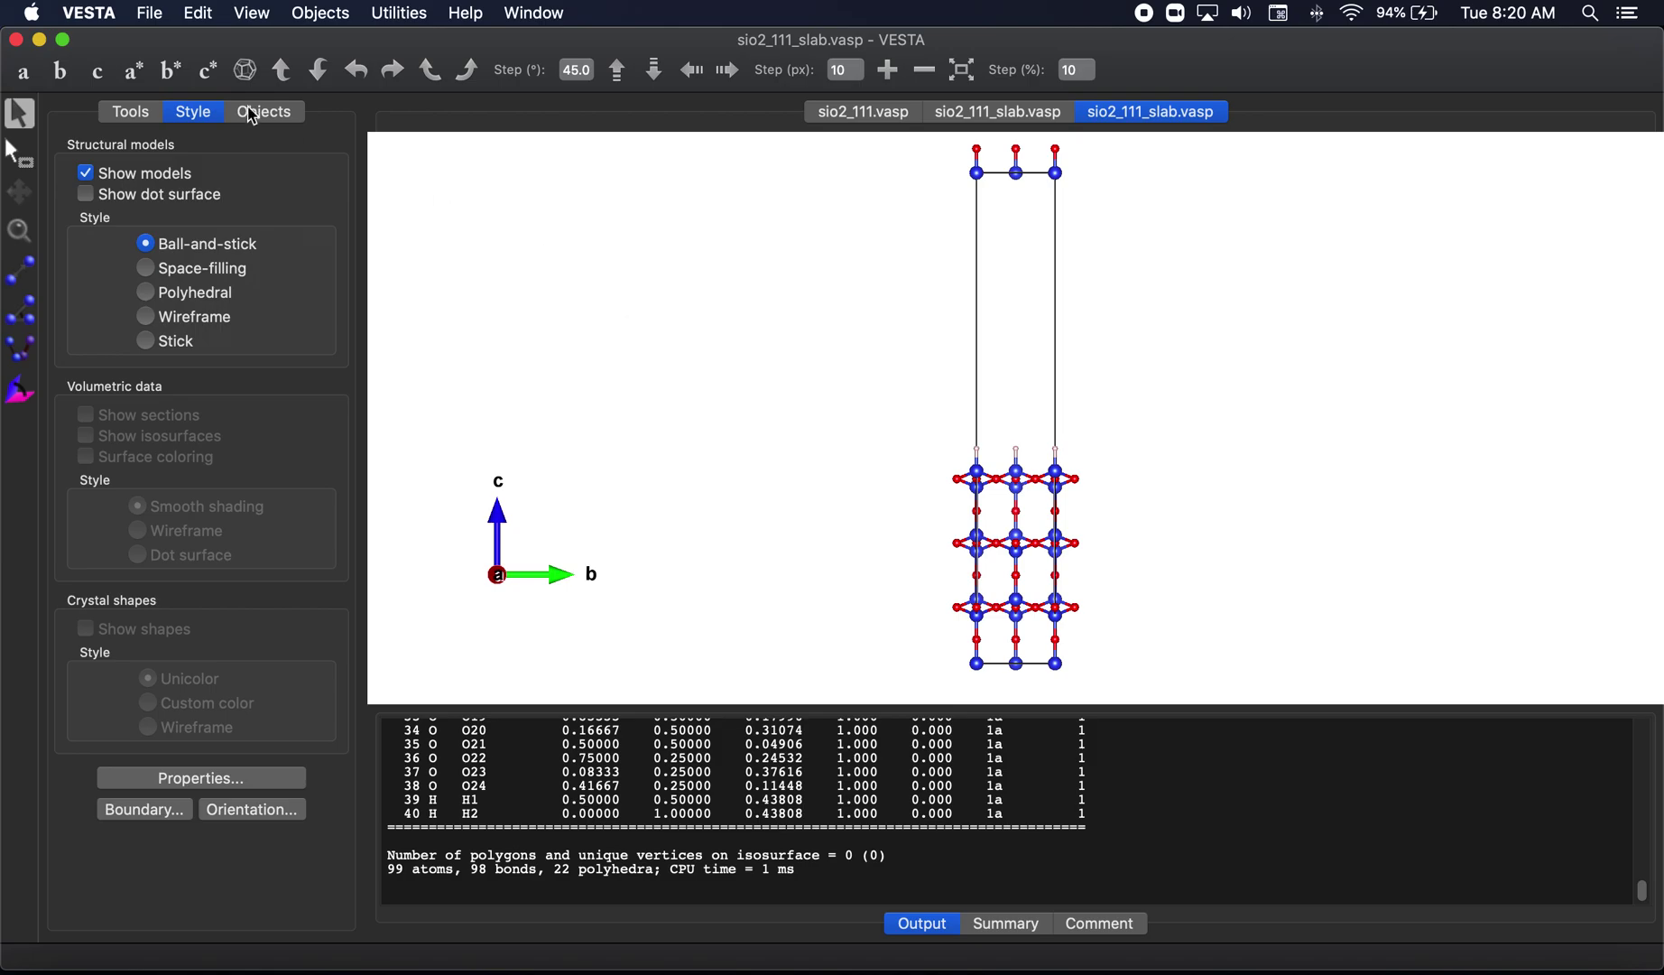
click(395, 72)
click(395, 72)
scroll(754, 600, up, 1)
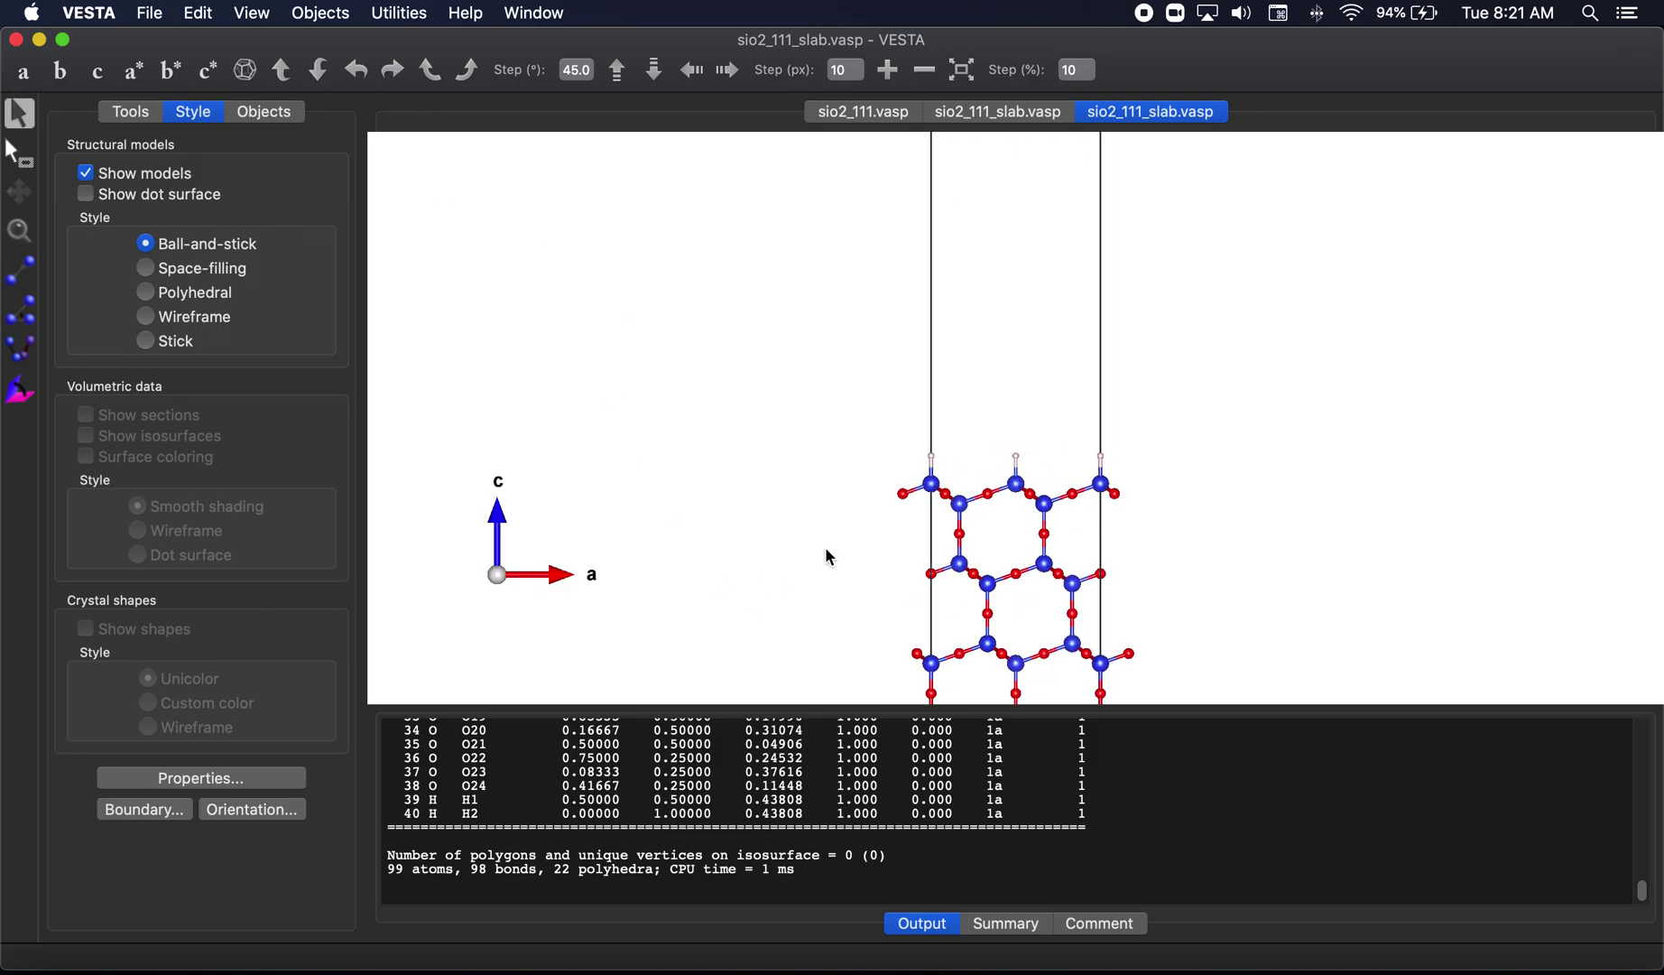
drag(884, 546, 976, 541)
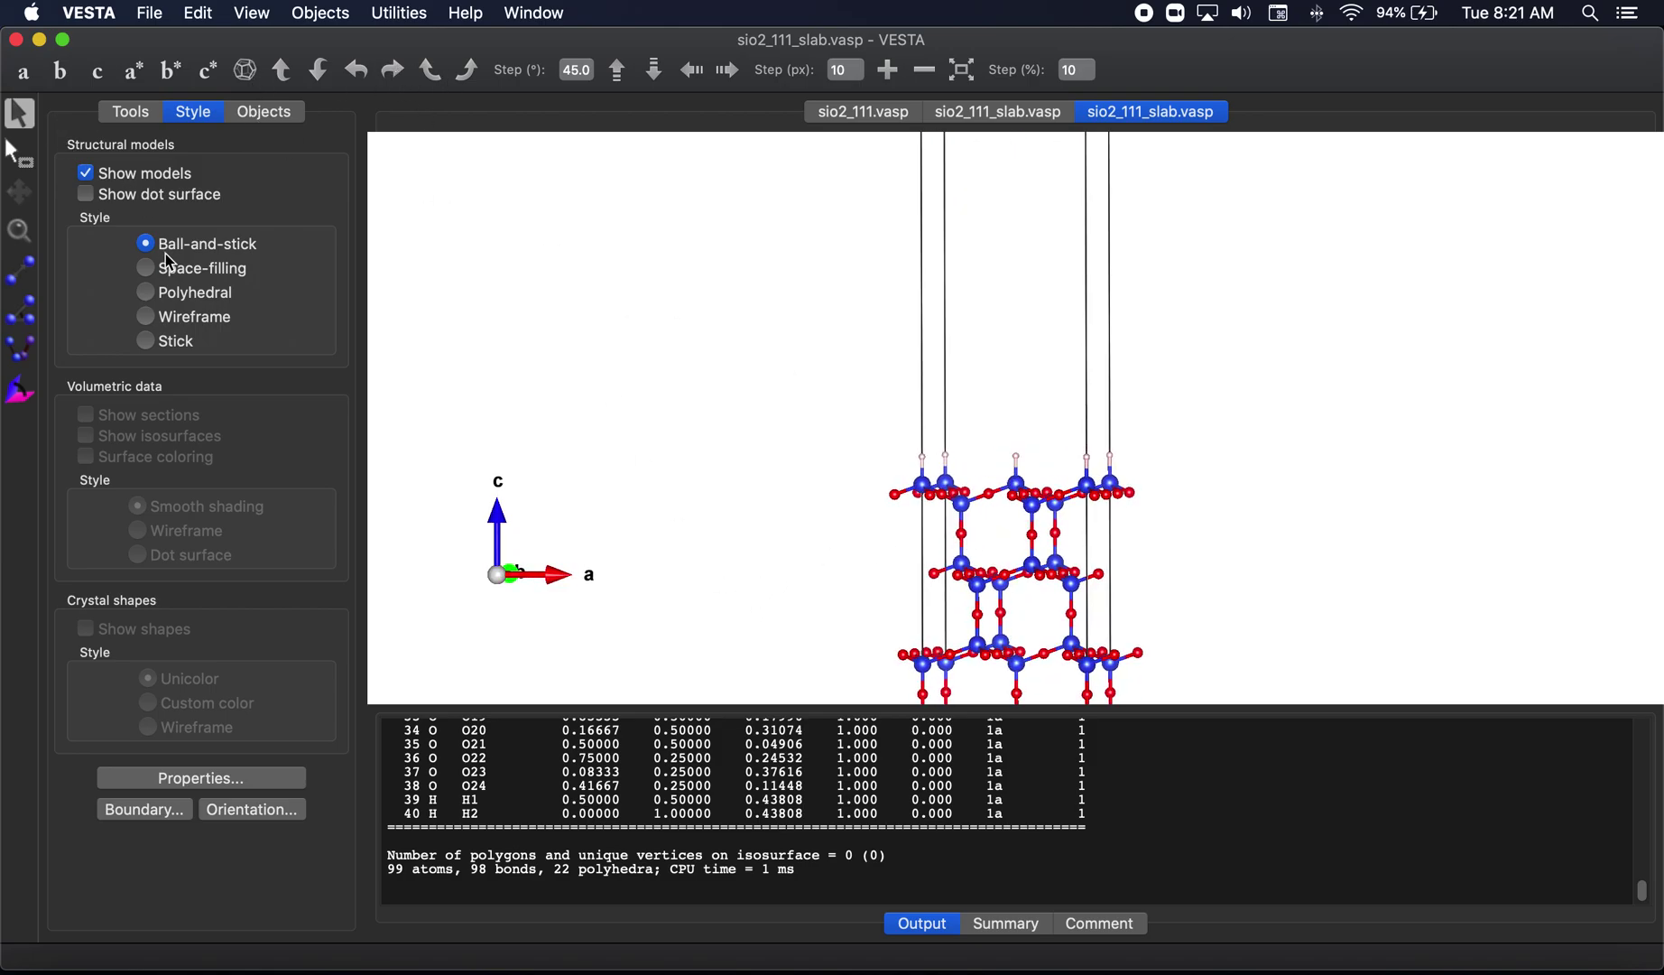
Draw the atoms as space-filling spheres and slide the slab left in the view
click(169, 266)
scroll(608, 426, down, 1)
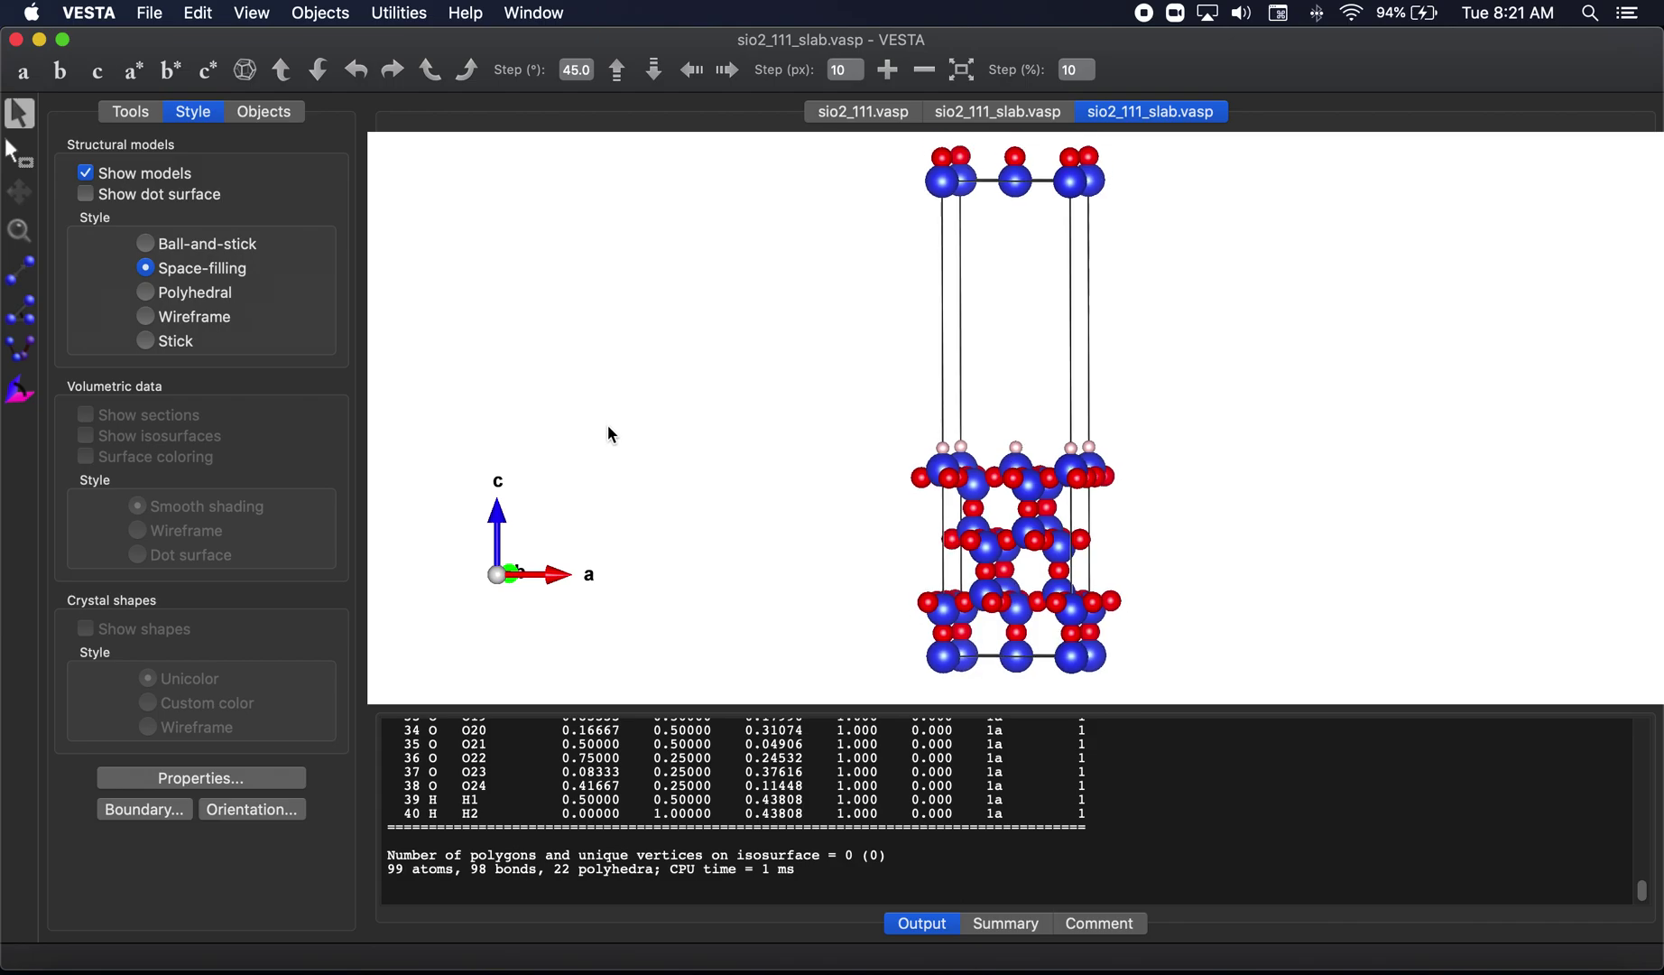
click(20, 191)
drag(691, 348, 481, 345)
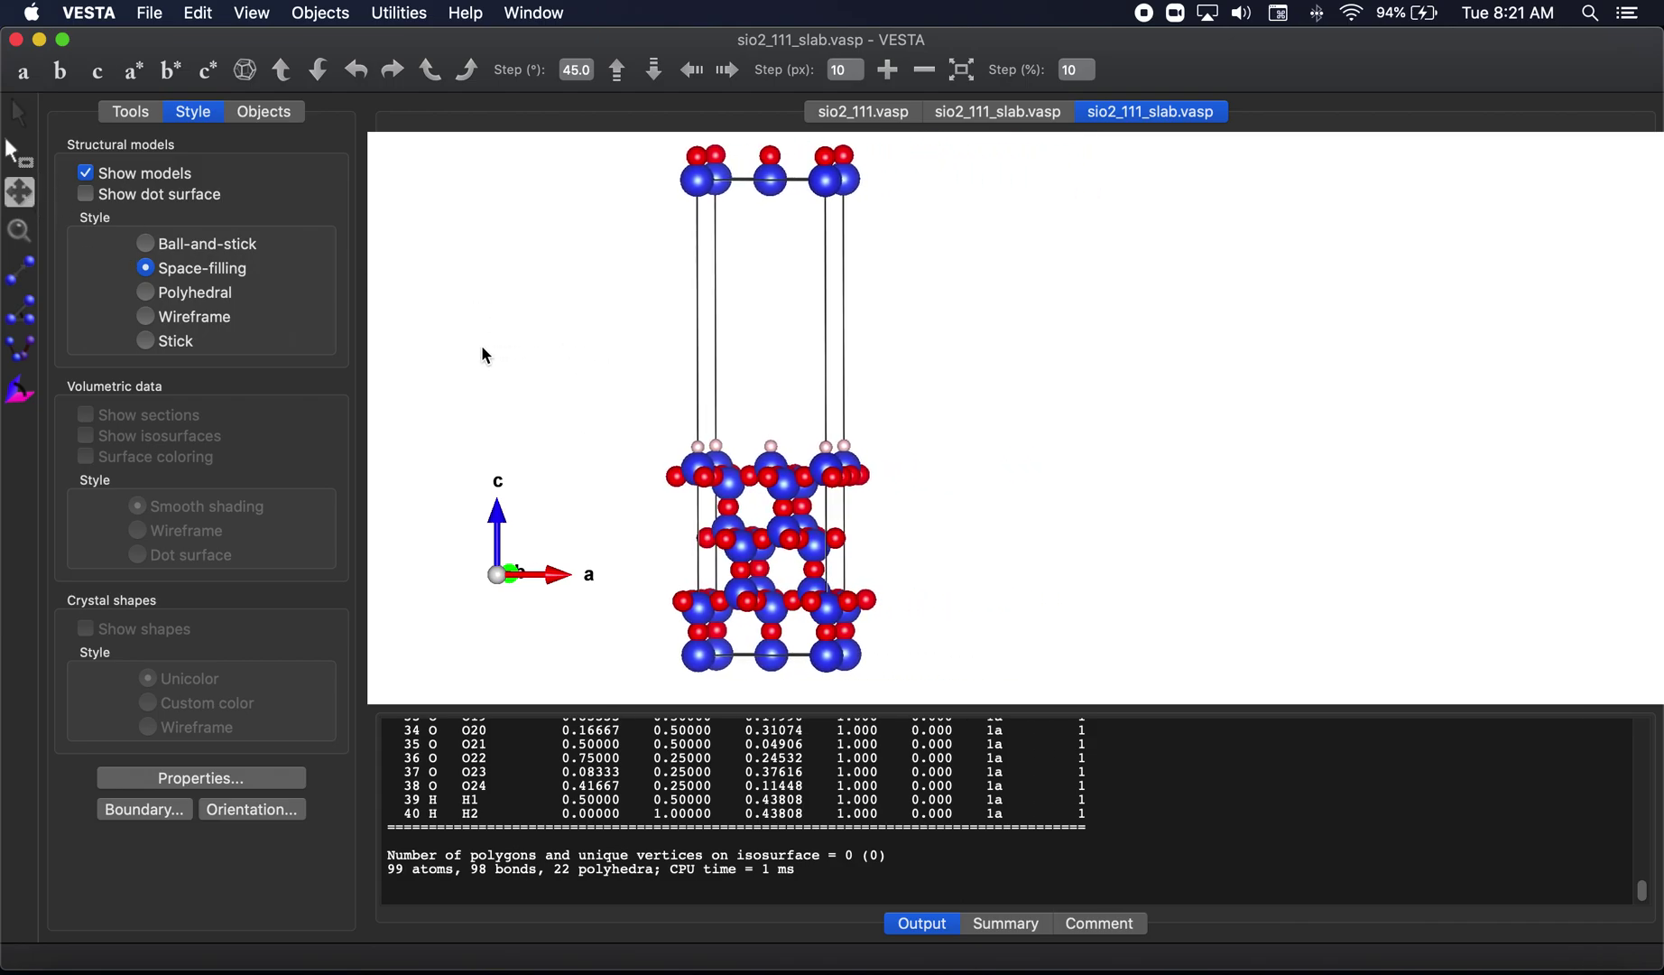